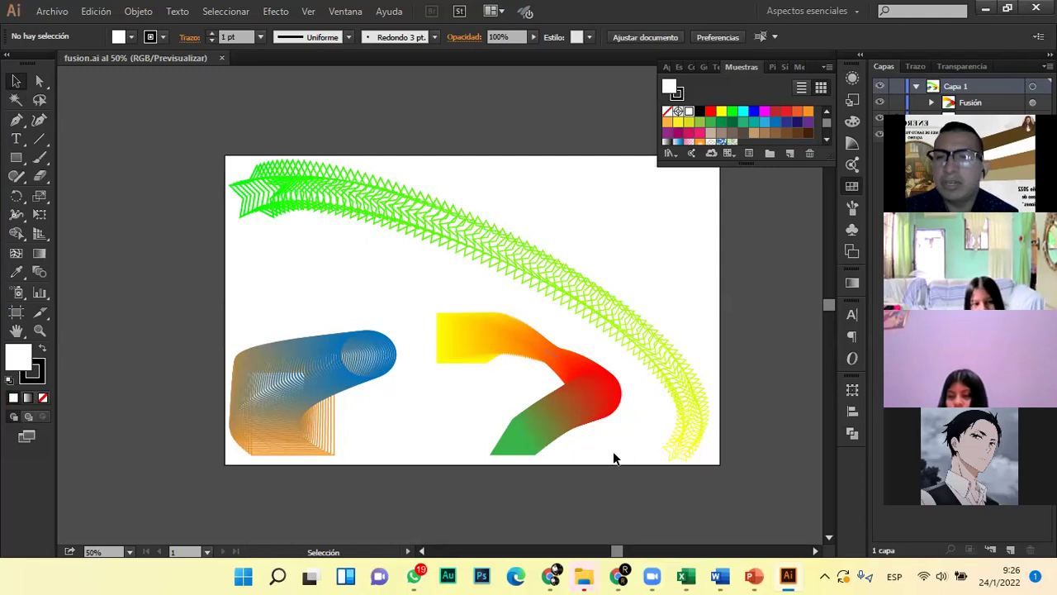
Unlock the two locked blends and move the blue circle of the blue-orange blend above its orange square
{"action": "left_click", "coordinate": [471, 346]}
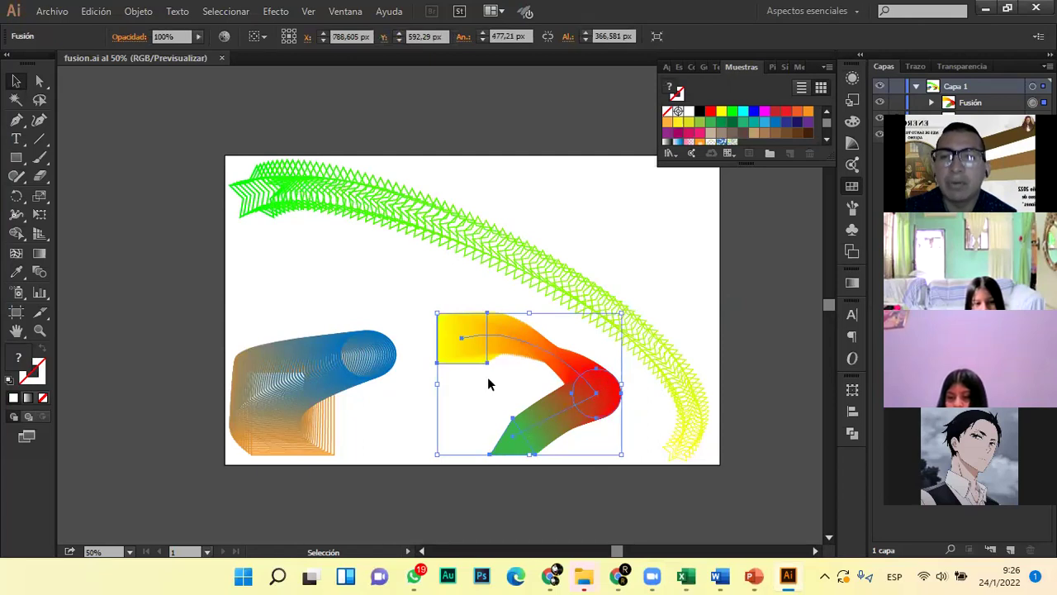
{"action": "left_click", "coordinate": [368, 288]}
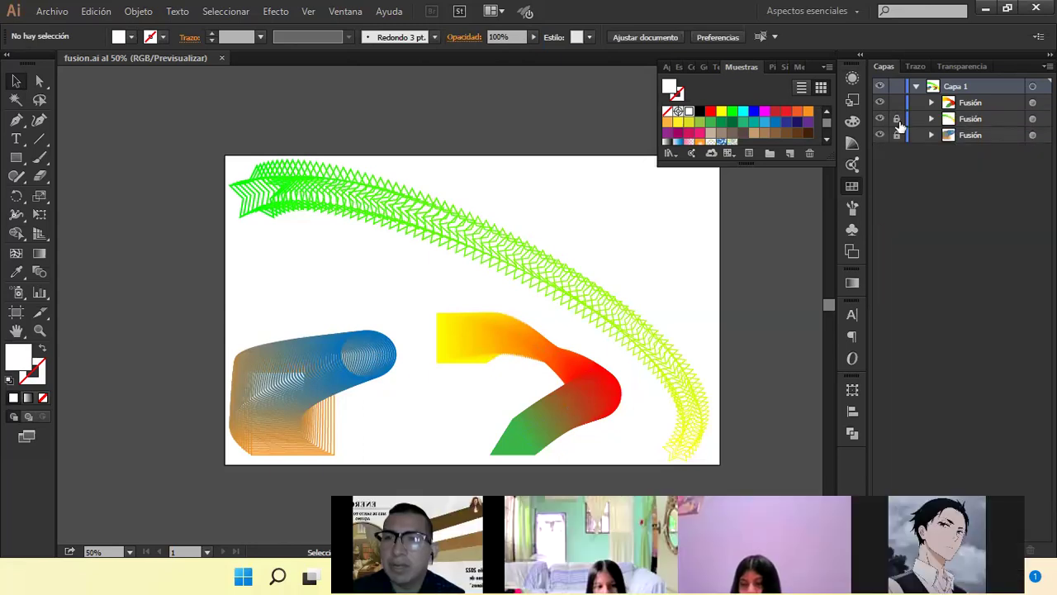
{"action": "left_click", "coordinate": [385, 349]}
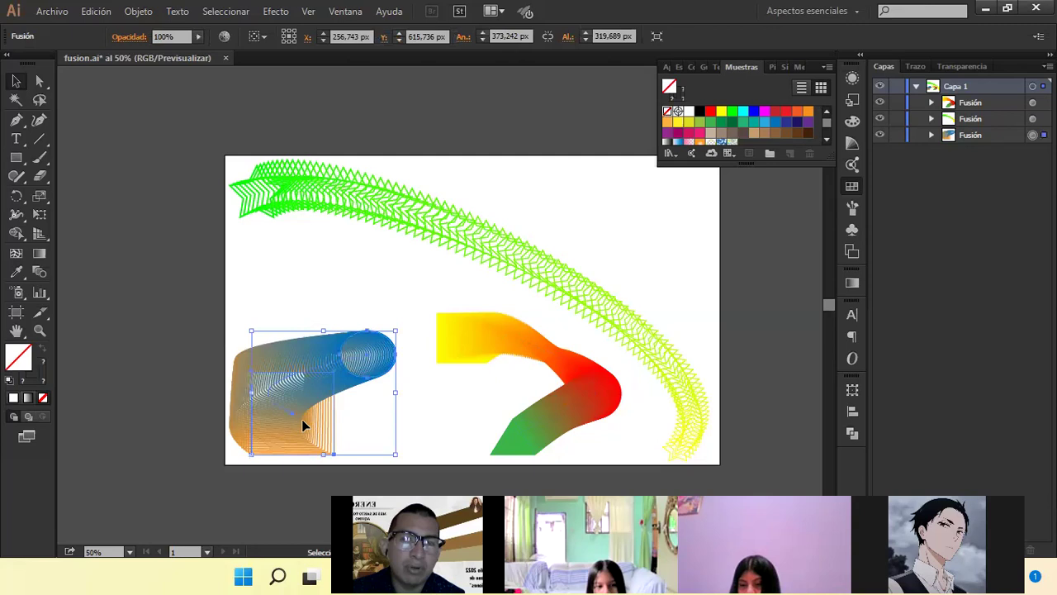
{"action": "left_click", "coordinate": [405, 312]}
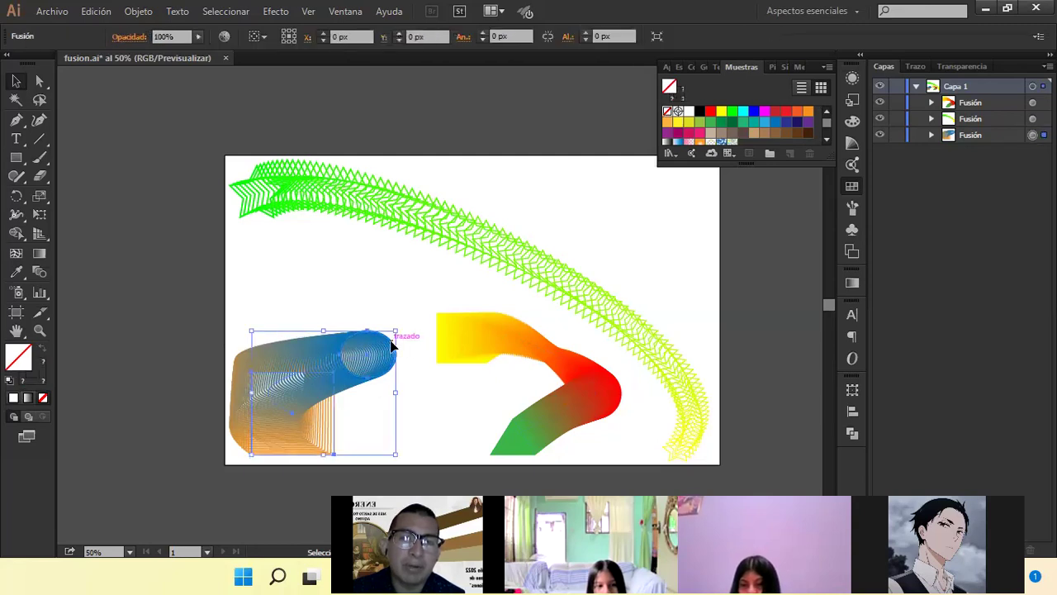
{"action": "double_click", "coordinate": [392, 347]}
{"action": "left_click_drag", "start_coordinate": [398, 348], "coordinate": [298, 275]}
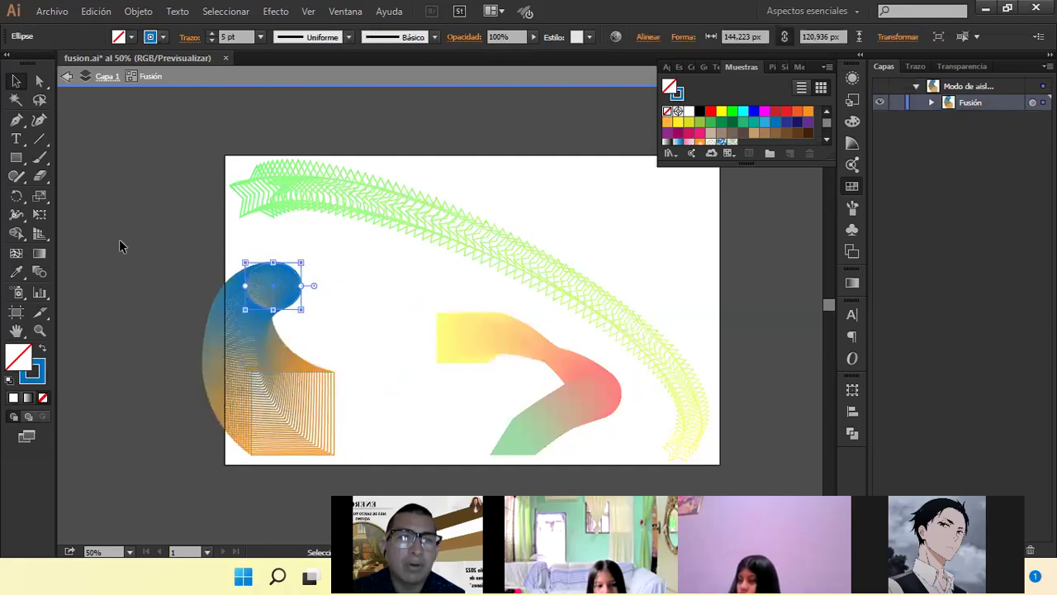
Bend the spine of the blue-orange blend outward towards the red-green blend with the Anchor Point tool, then exit isolation mode
{"action": "left_click_drag", "start_coordinate": [16, 120], "coordinate": [91, 184]}
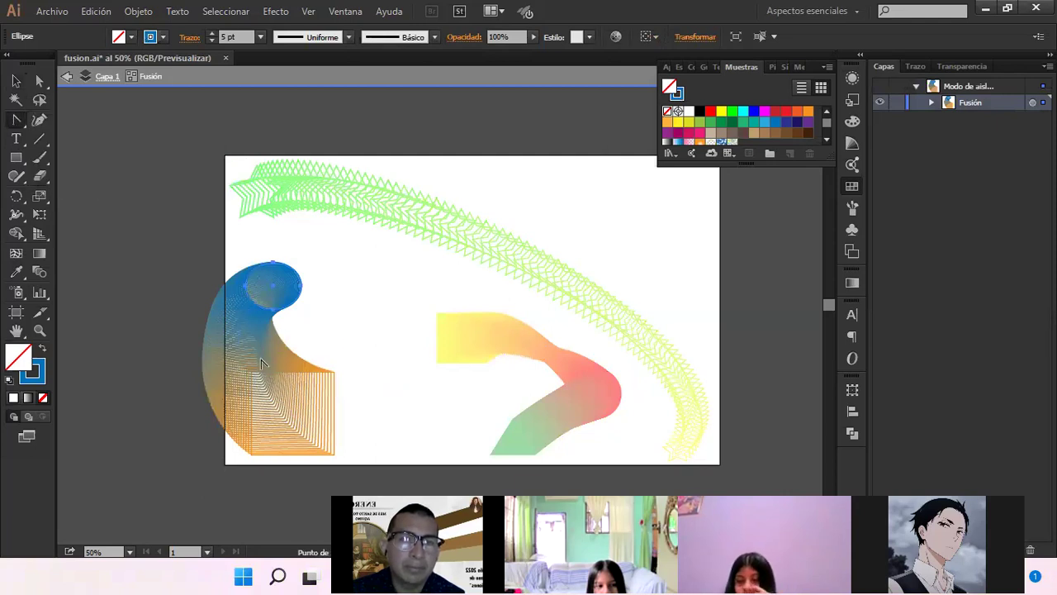
{"action": "left_click_drag", "start_coordinate": [327, 362], "coordinate": [432, 404]}
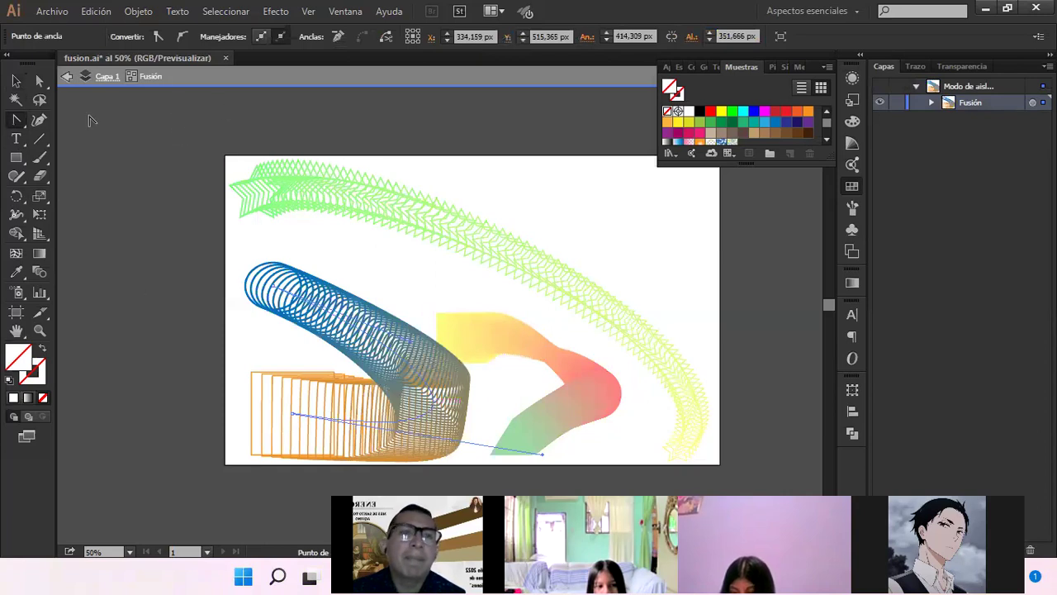
{"action": "left_click", "coordinate": [16, 80]}
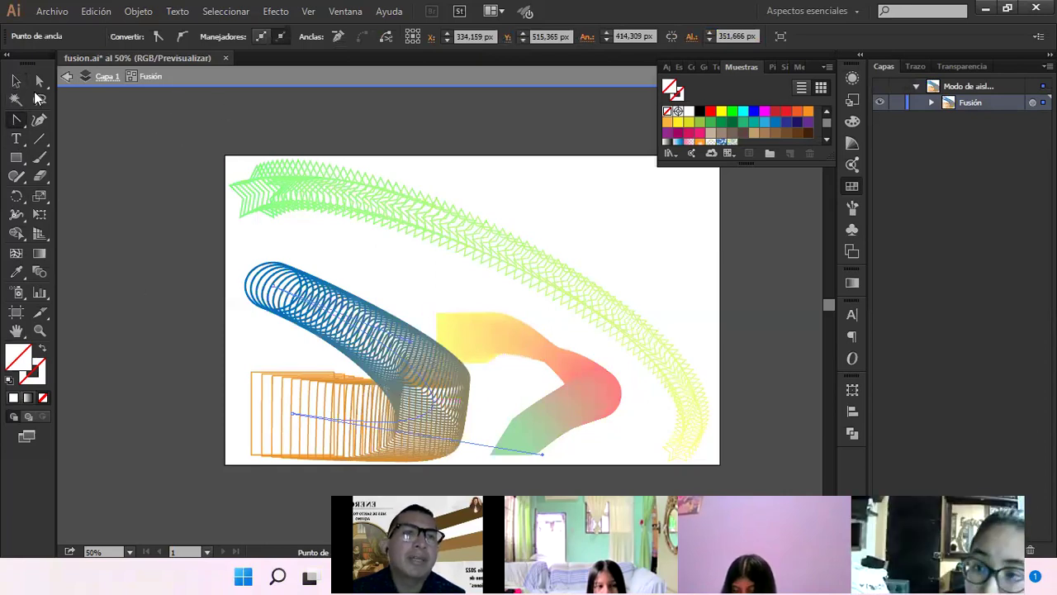
{"action": "double_click", "coordinate": [122, 130]}
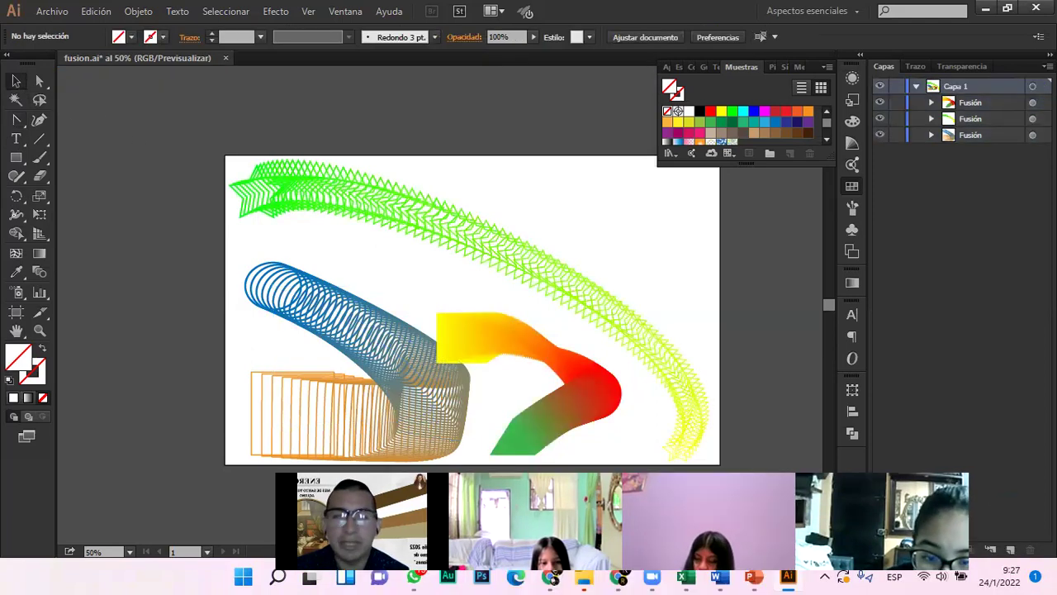
Create a new landscape document based on the Web profile with one 1280 x 800 px artboard in RGB
{"action": "left_click", "coordinate": [51, 11]}
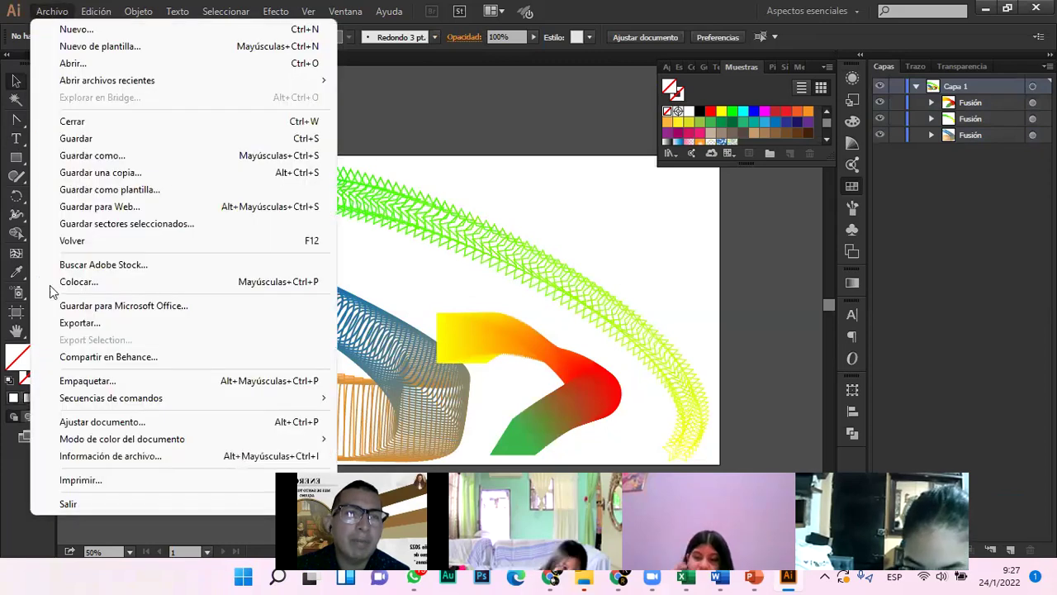
{"action": "left_click", "coordinate": [78, 29]}
{"action": "left_click", "coordinate": [475, 237]}
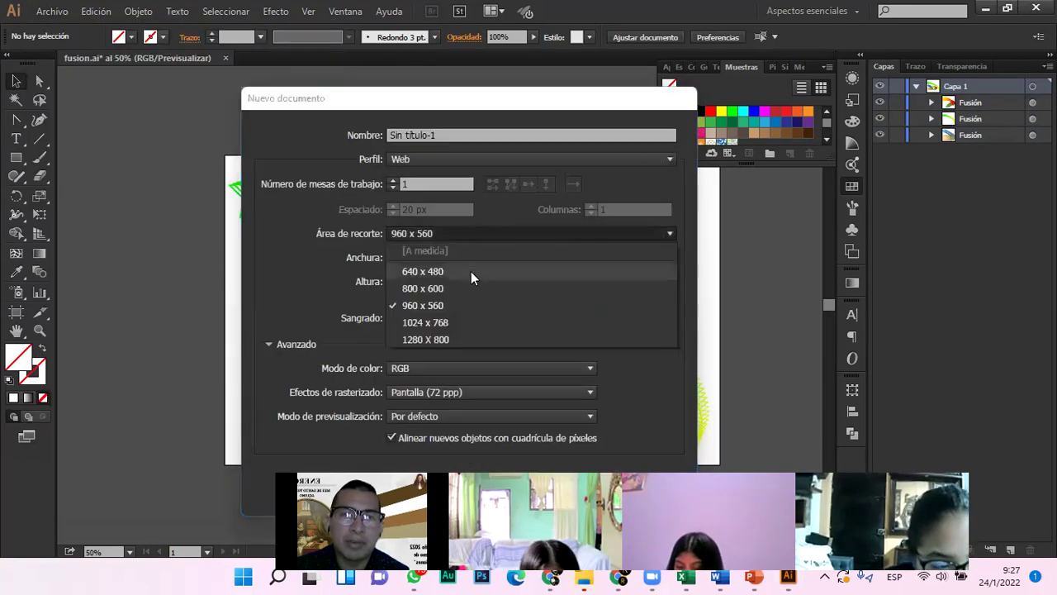
{"action": "left_click", "coordinate": [450, 339]}
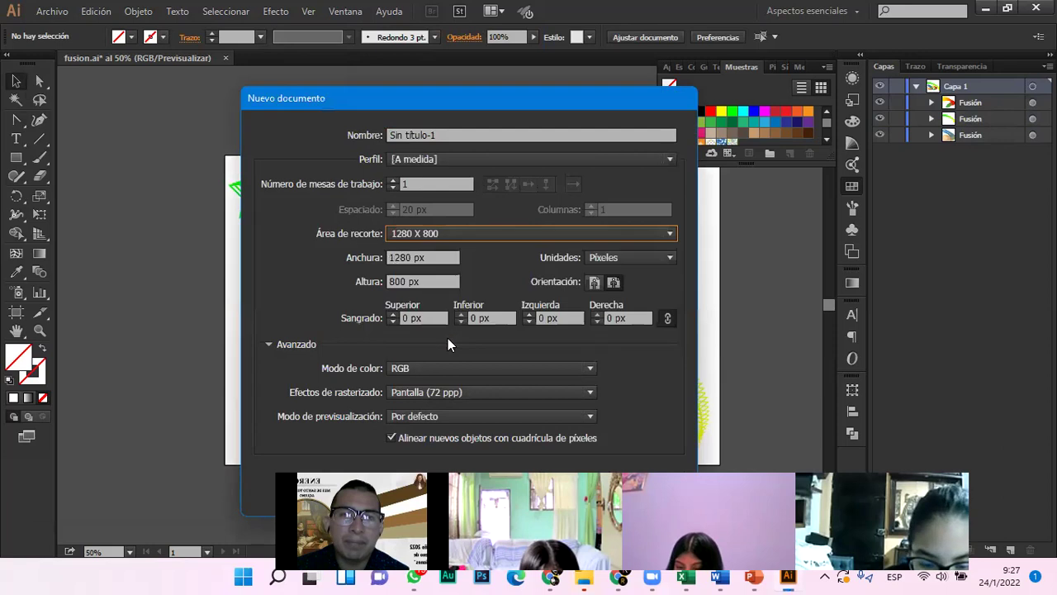
{"action": "left_click", "coordinate": [465, 161]}
{"action": "left_click", "coordinate": [434, 213]}
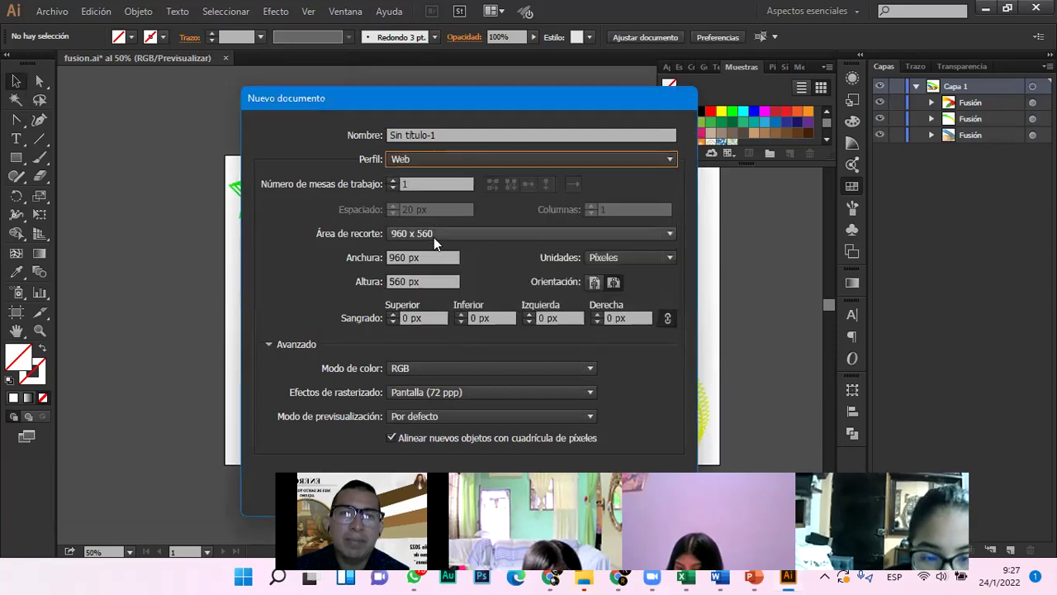
{"action": "left_click", "coordinate": [434, 235]}
{"action": "left_click", "coordinate": [427, 339]}
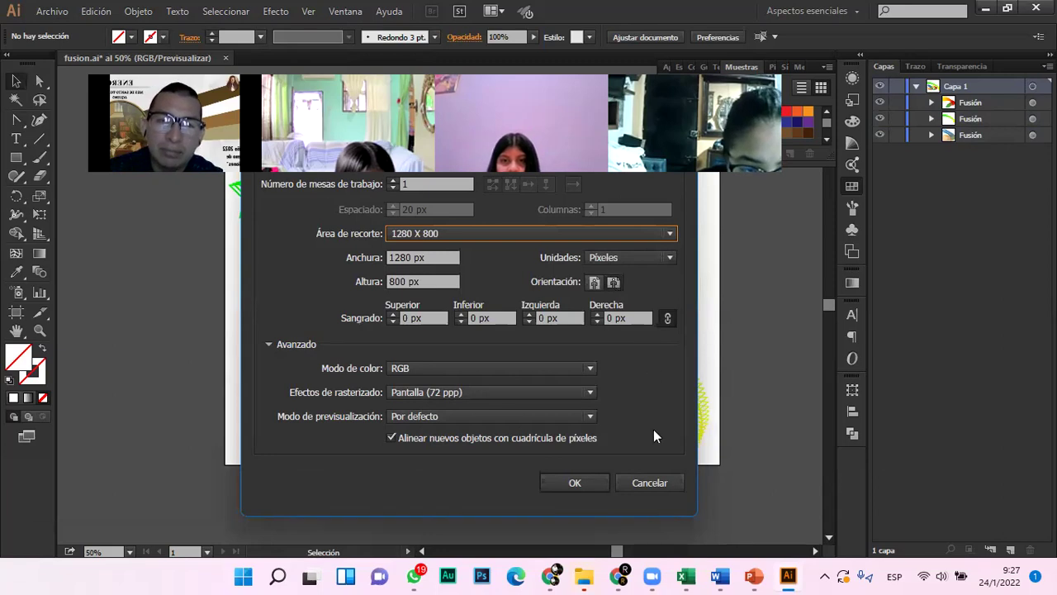
{"action": "left_click", "coordinate": [613, 284]}
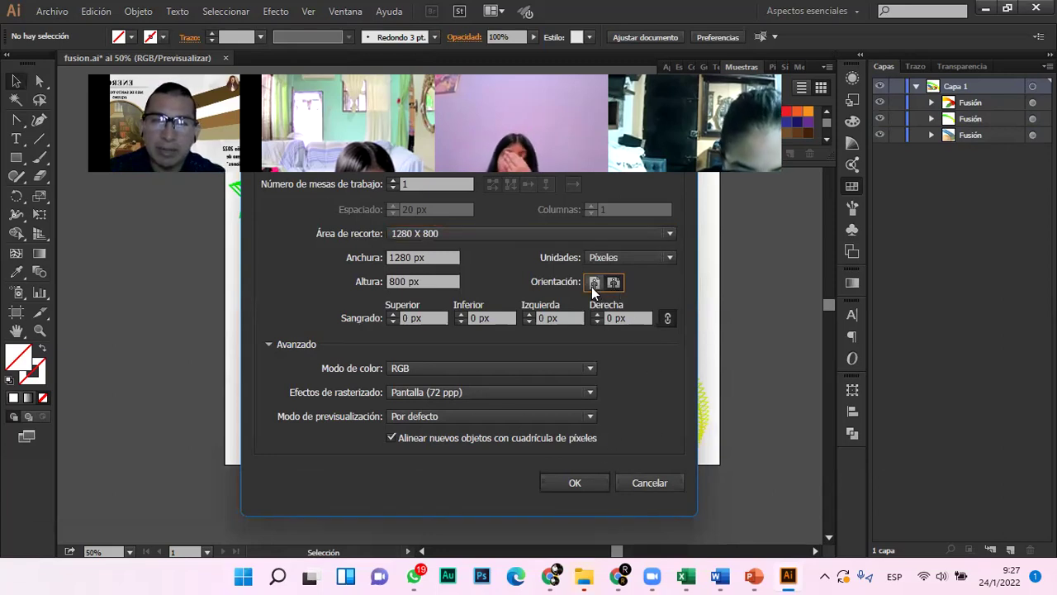
{"action": "left_click", "coordinate": [590, 479]}
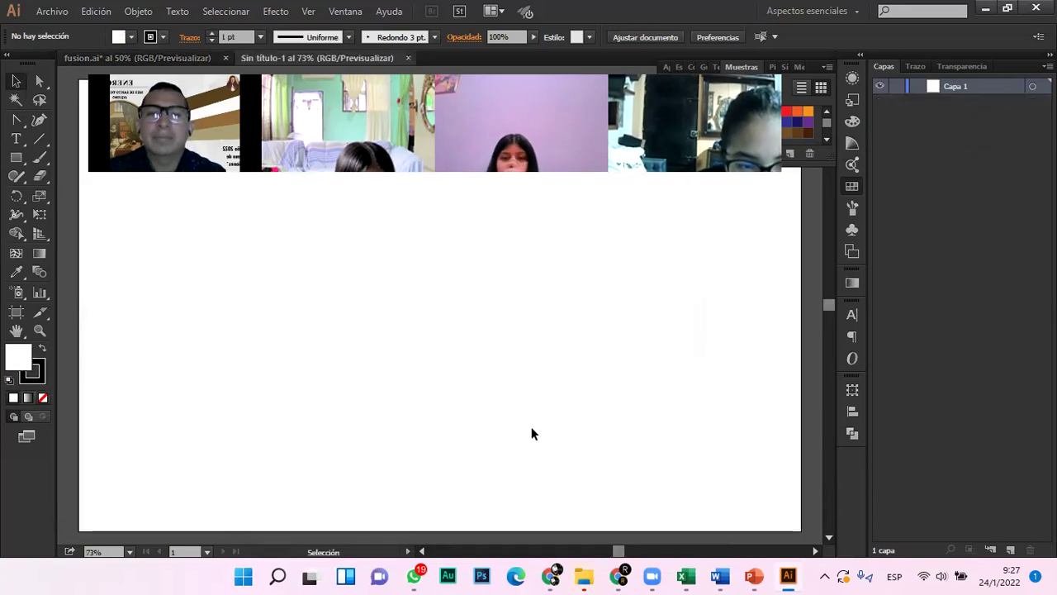
Set the fill colour to a lime green of about #BBEF3F
{"action": "key", "text": "ctrl+minus"}
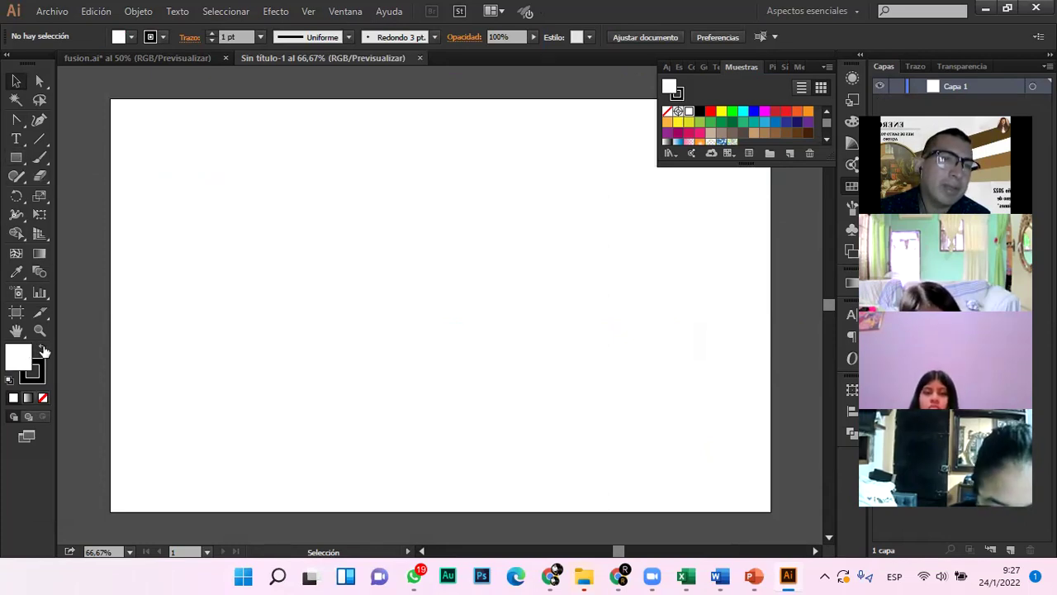
{"action": "double_click", "coordinate": [17, 362]}
{"action": "left_click_drag", "start_coordinate": [369, 364], "coordinate": [371, 377]}
{"action": "left_click_drag", "start_coordinate": [323, 242], "coordinate": [293, 231]}
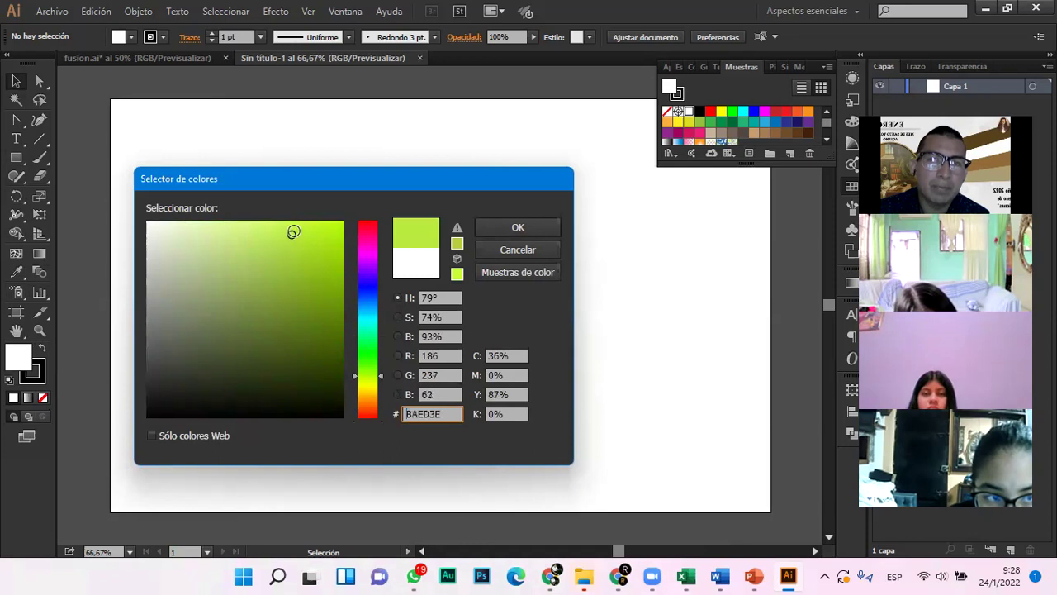
{"action": "left_click", "coordinate": [533, 228]}
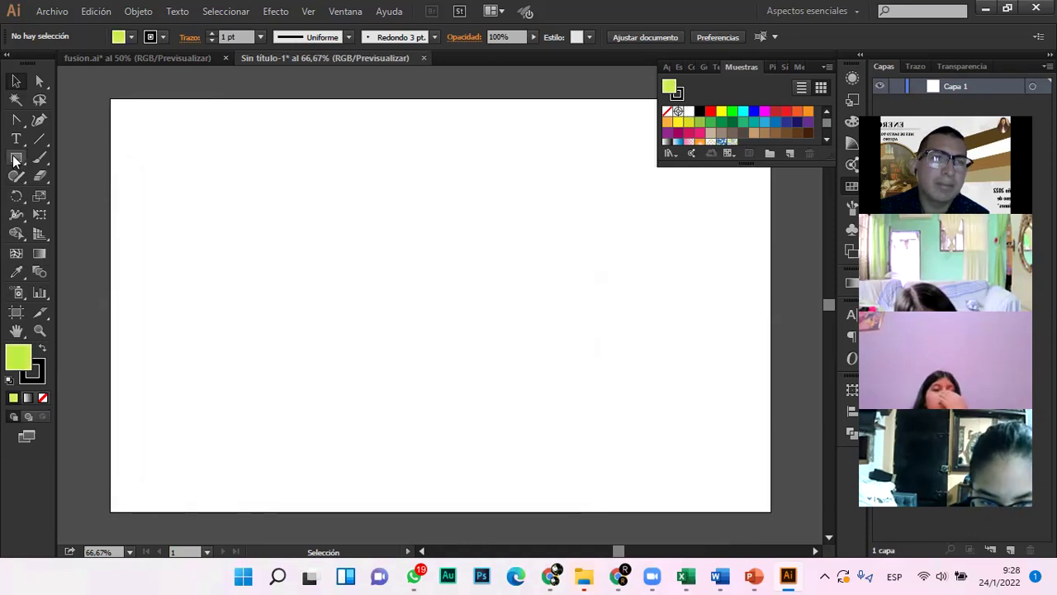
Draw a square in the artboard's upper left area and a circle about 178 px in diameter to its right
{"action": "left_click", "coordinate": [33, 161]}
{"action": "left_click_drag", "start_coordinate": [189, 156], "coordinate": [294, 262]}
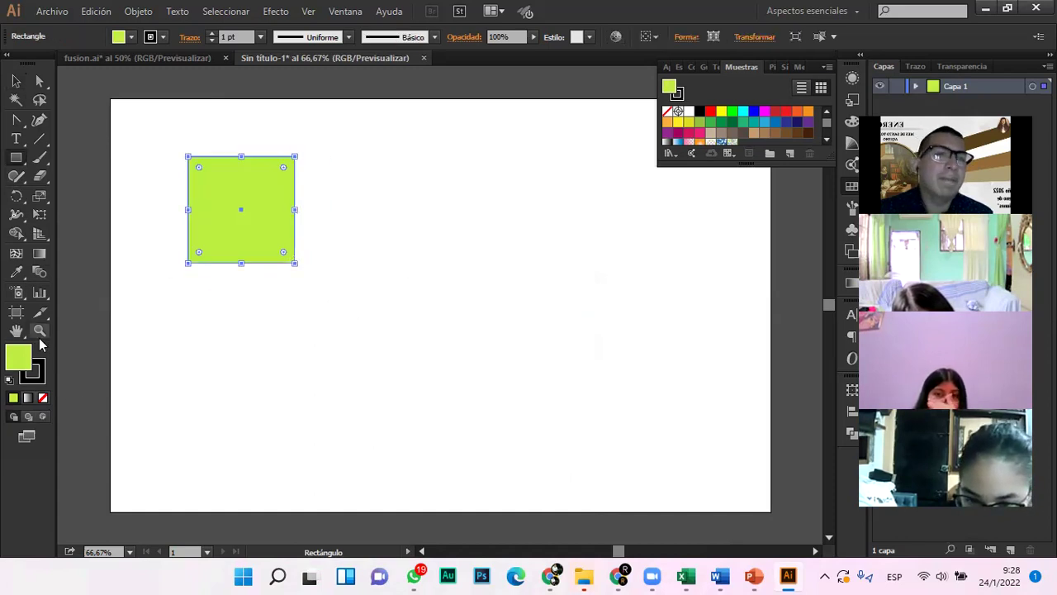
{"action": "right_click", "coordinate": [22, 163]}
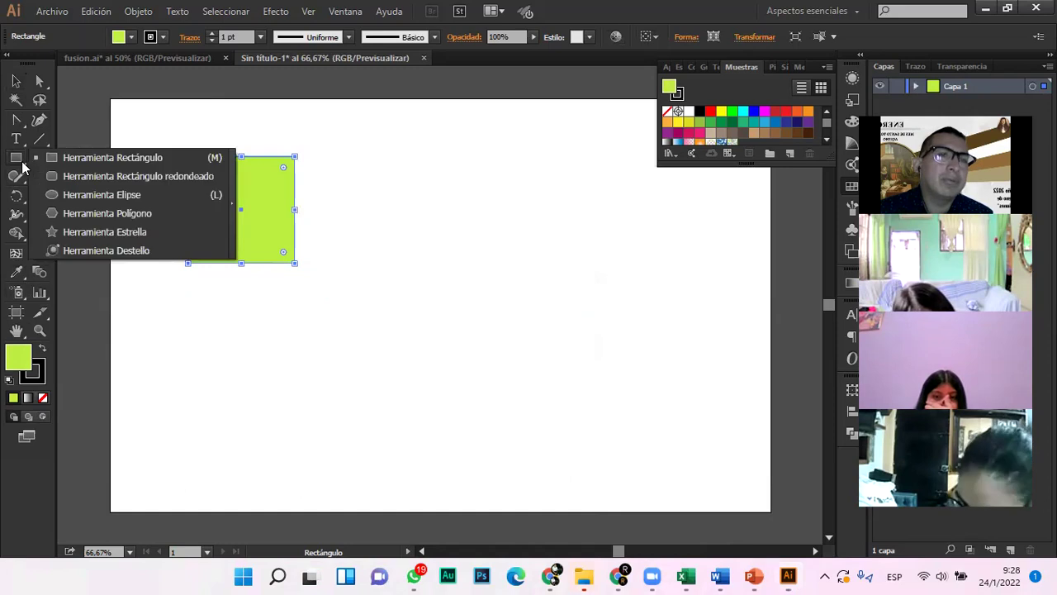
{"action": "left_click", "coordinate": [91, 195]}
{"action": "left_click_drag", "start_coordinate": [453, 171], "coordinate": [526, 263]}
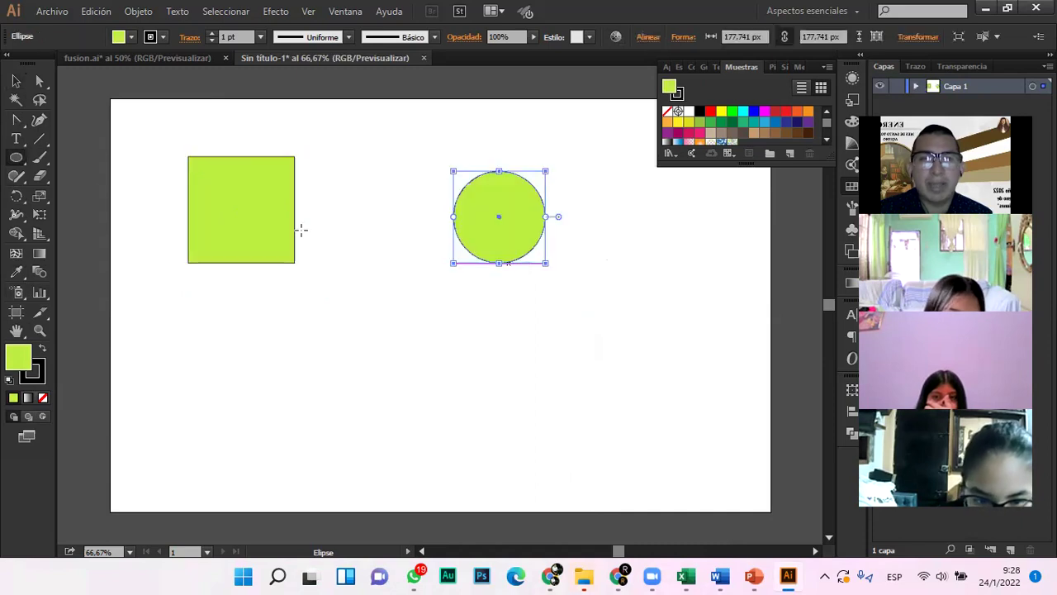
{"action": "left_click", "coordinate": [16, 80]}
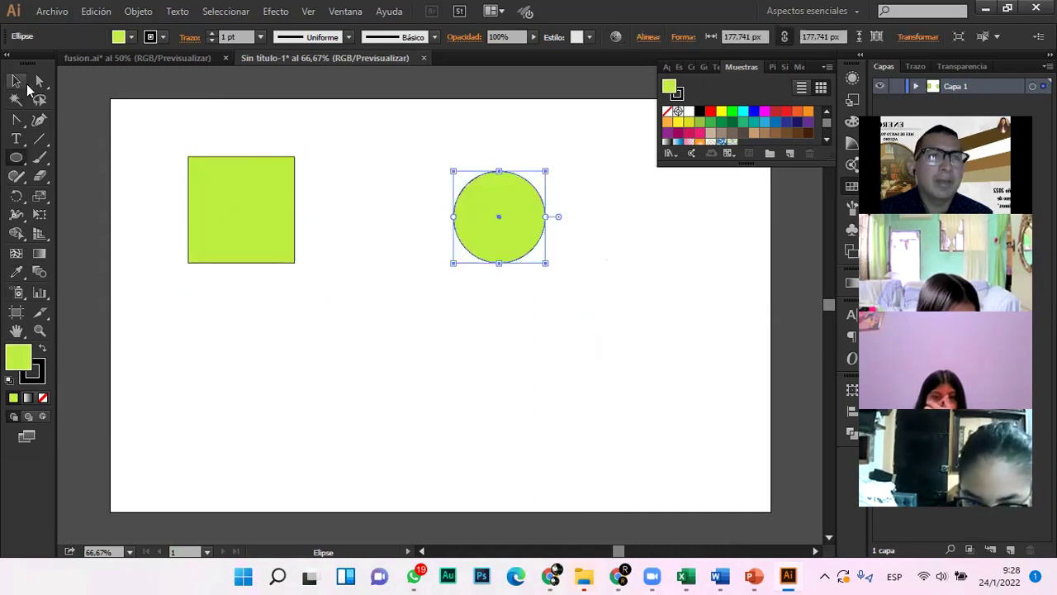
{"action": "left_click", "coordinate": [26, 87]}
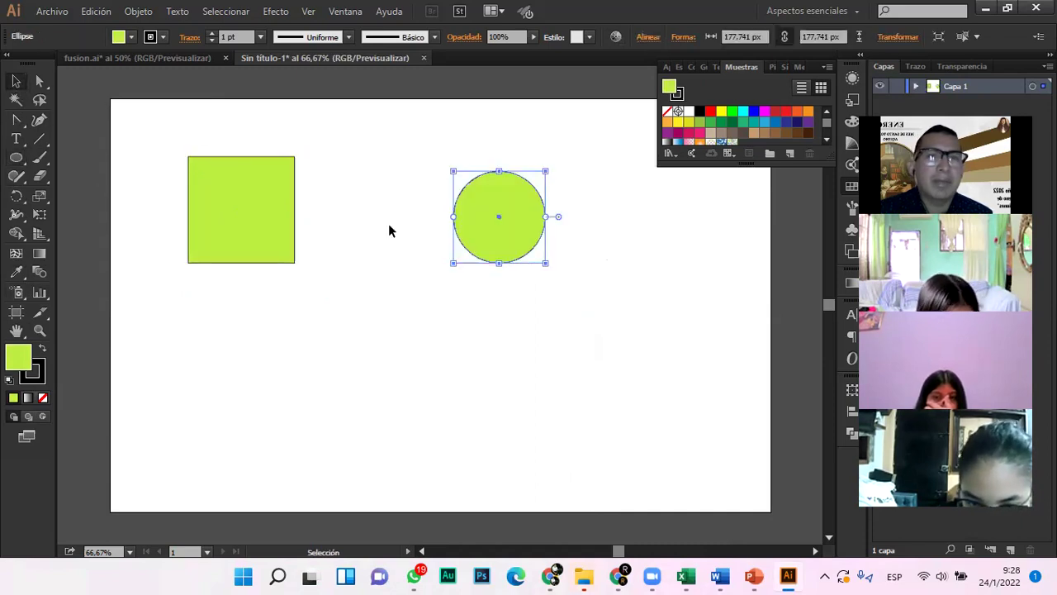
Remove the stroke from both the circle and the square, keeping their lime green fill
{"action": "left_click", "coordinate": [44, 399]}
{"action": "key", "text": "ctrl+z"}
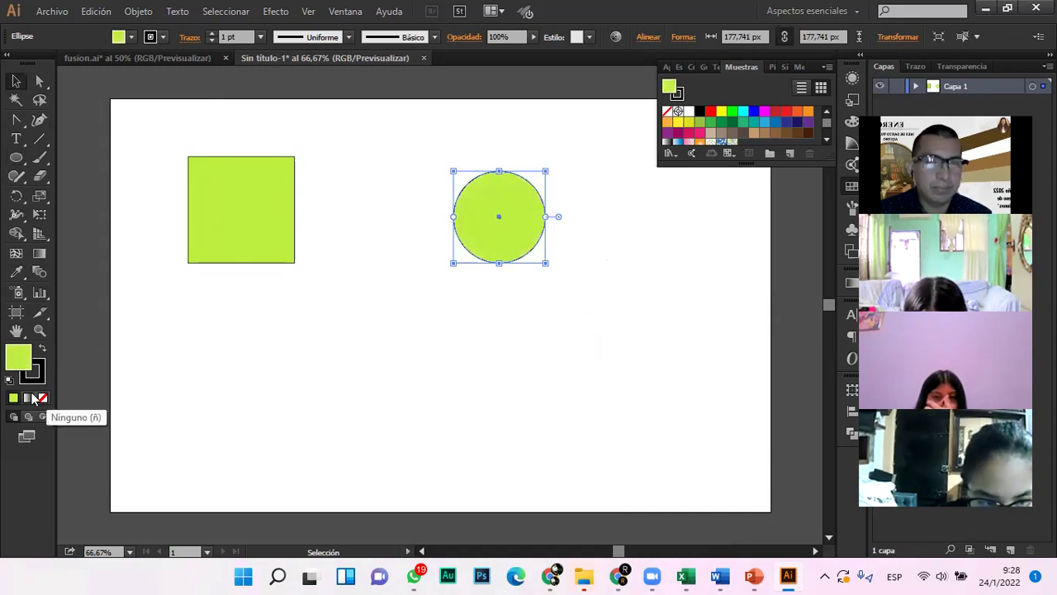
{"action": "left_click", "coordinate": [33, 374]}
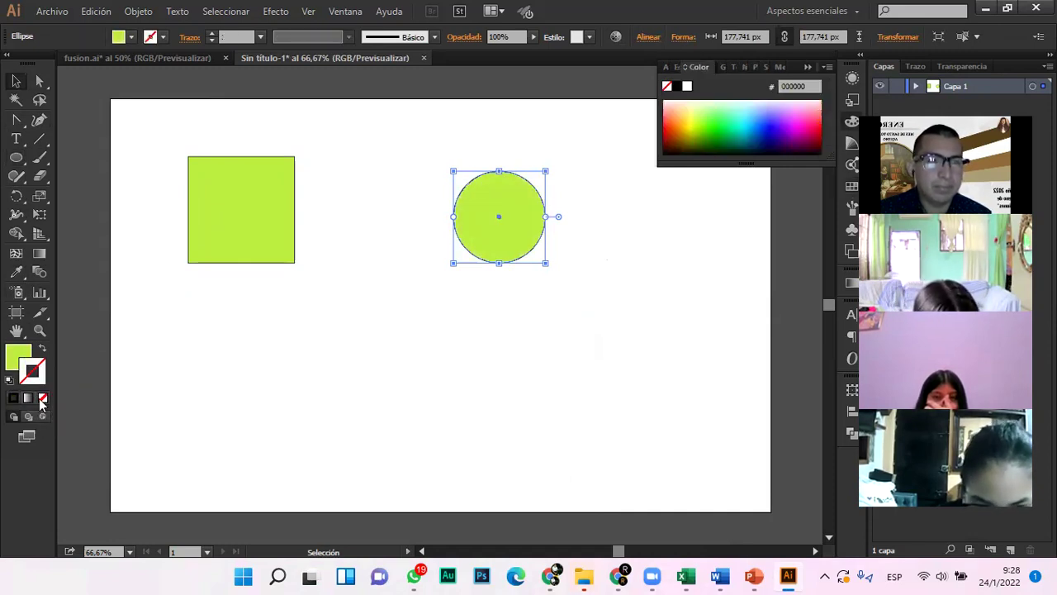
{"action": "left_click", "coordinate": [217, 217]}
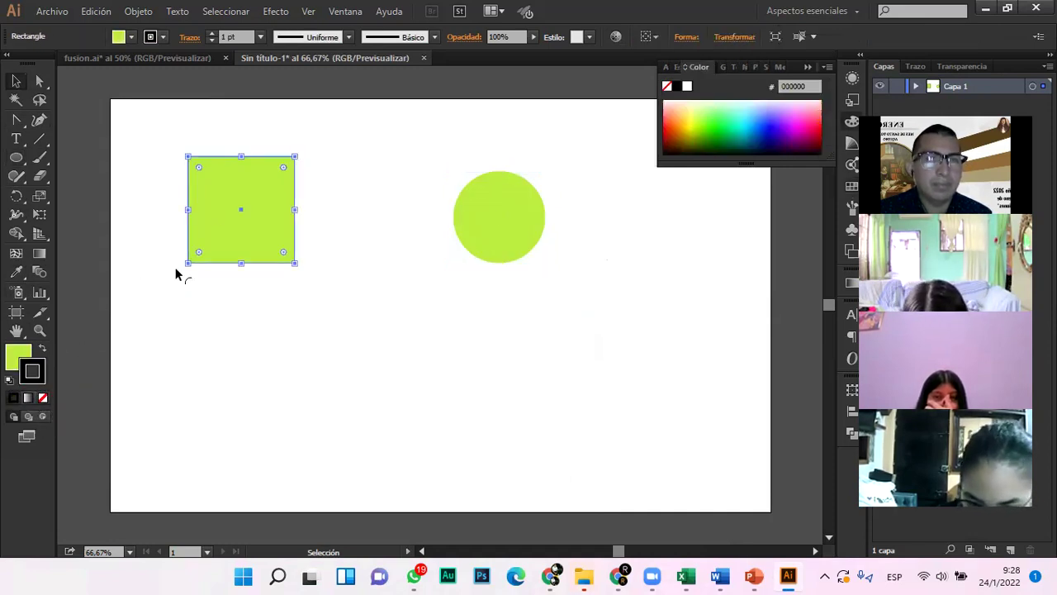
{"action": "left_click", "coordinate": [44, 398]}
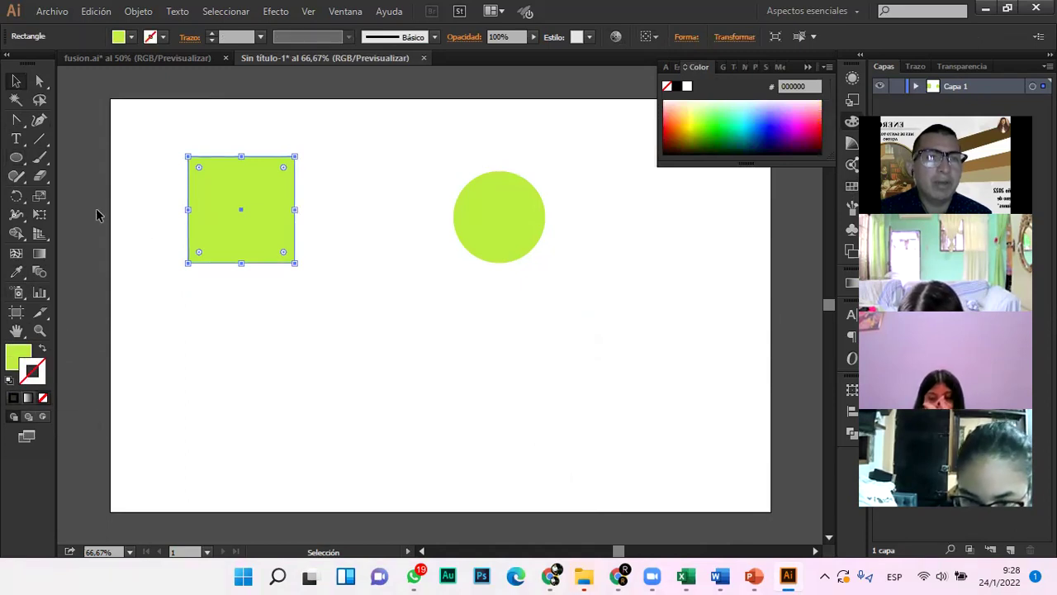
{"action": "double_click", "coordinate": [21, 355]}
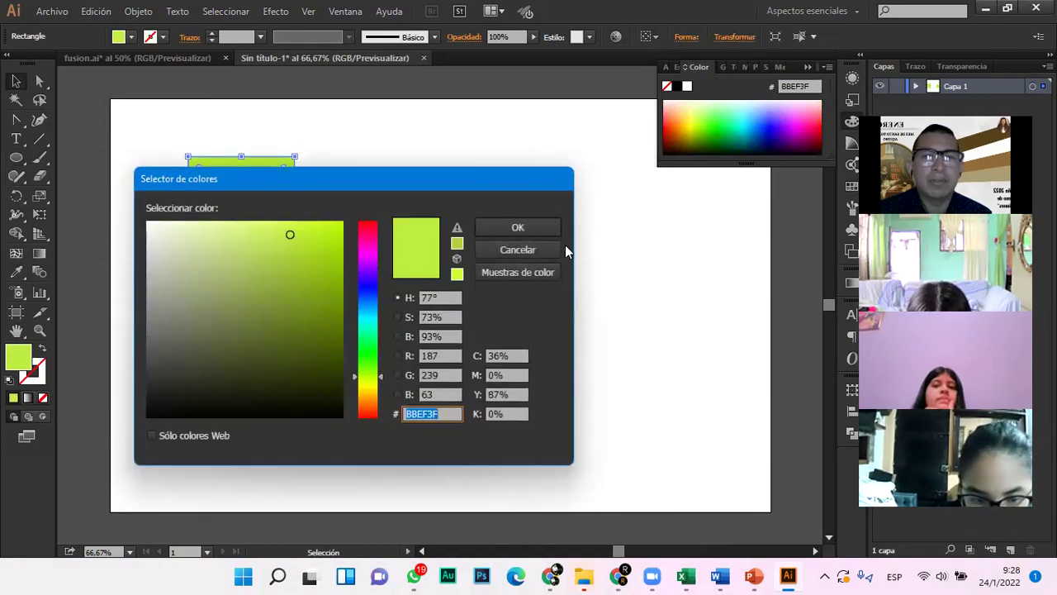
{"action": "left_click", "coordinate": [518, 227]}
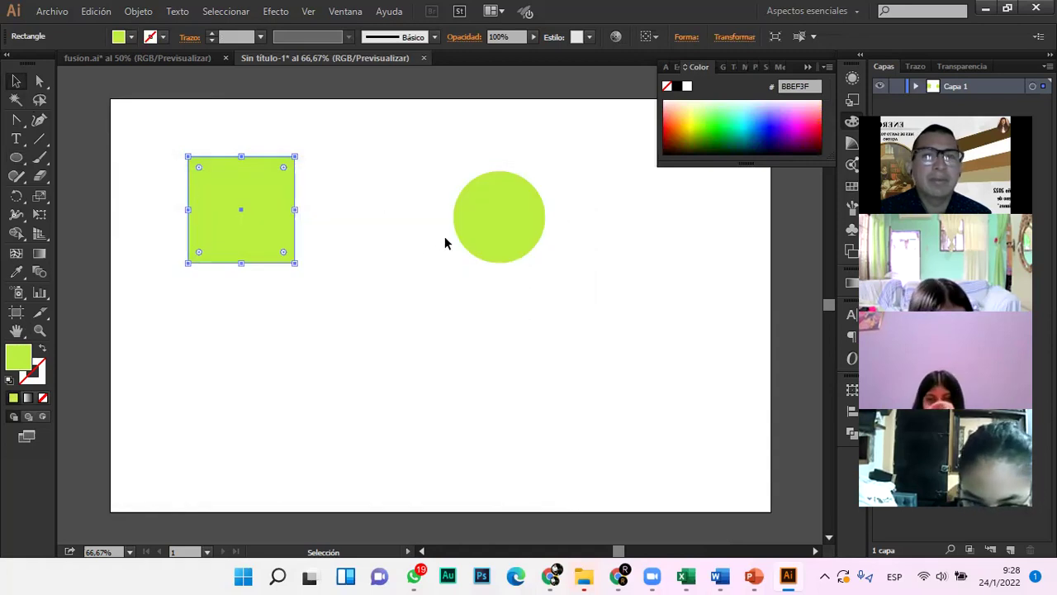
Move the square slightly down, shrink the circle to about 155 px in diameter and place it level with the square
{"action": "left_click_drag", "start_coordinate": [512, 234], "coordinate": [482, 242]}
{"action": "left_click_drag", "start_coordinate": [244, 222], "coordinate": [247, 240]}
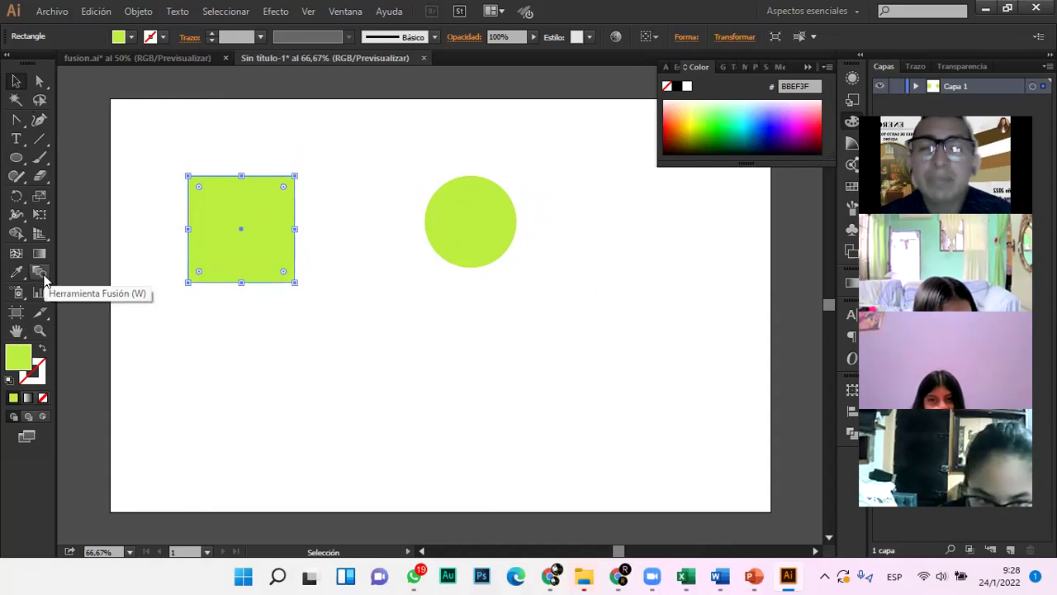
{"action": "left_click_drag", "start_coordinate": [475, 234], "coordinate": [496, 233]}
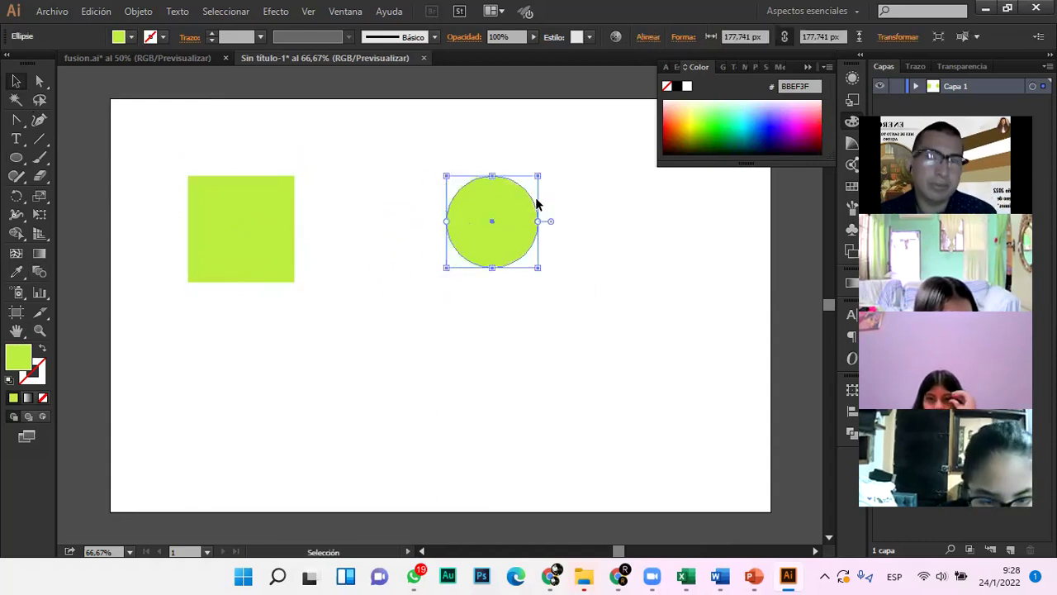
{"action": "left_click_drag", "start_coordinate": [530, 181], "coordinate": [518, 194]}
{"action": "left_click_drag", "start_coordinate": [479, 253], "coordinate": [516, 247]}
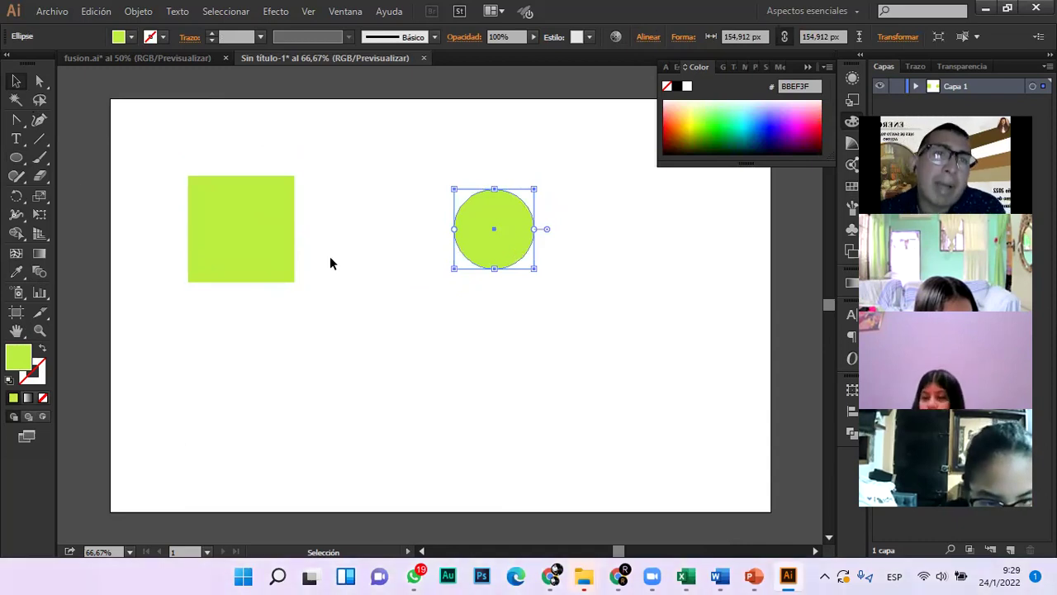
{"action": "left_click", "coordinate": [141, 10]}
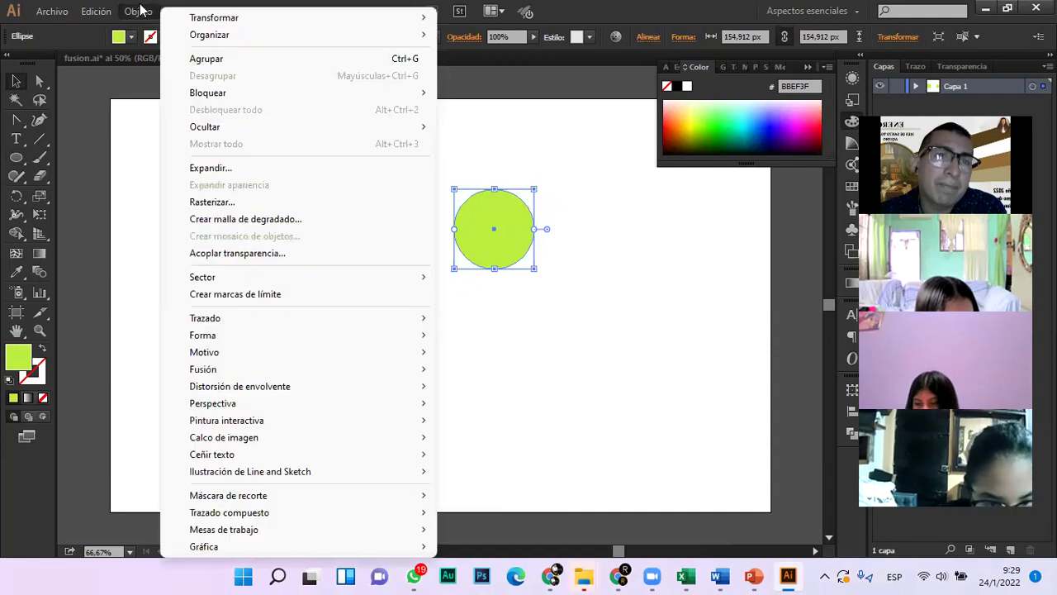
{"action": "left_click", "coordinate": [173, 11]}
{"action": "left_click", "coordinate": [177, 10]}
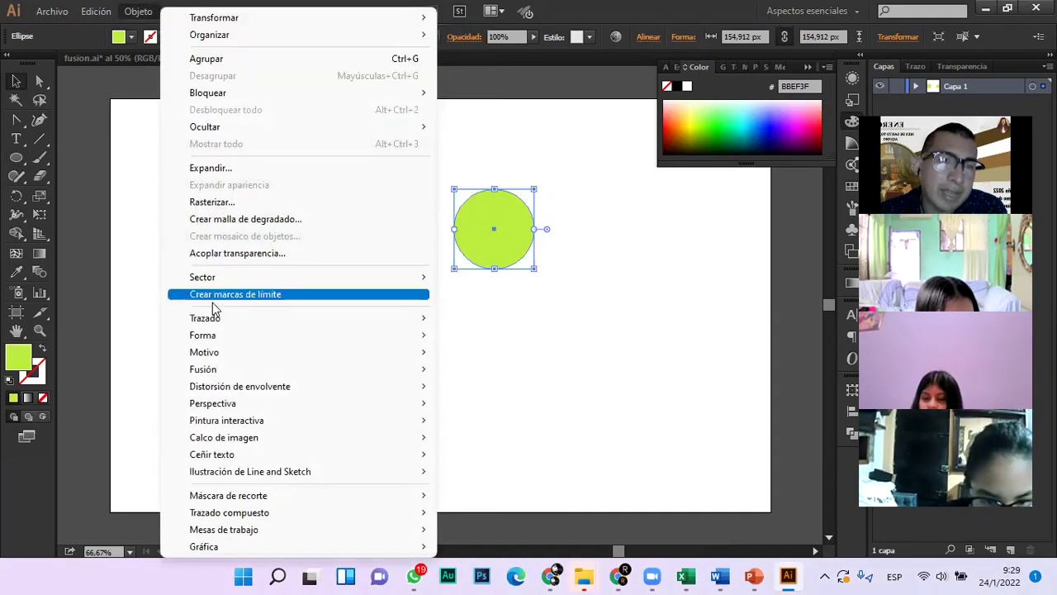
{"action": "mouse_move", "coordinate": [212, 373]}
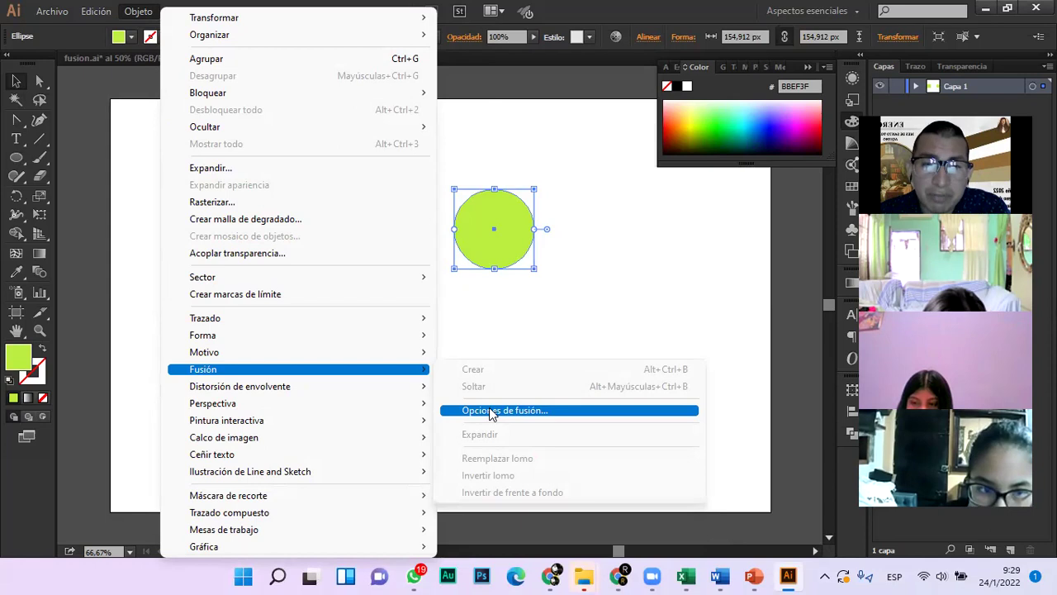
{"action": "left_click", "coordinate": [492, 411]}
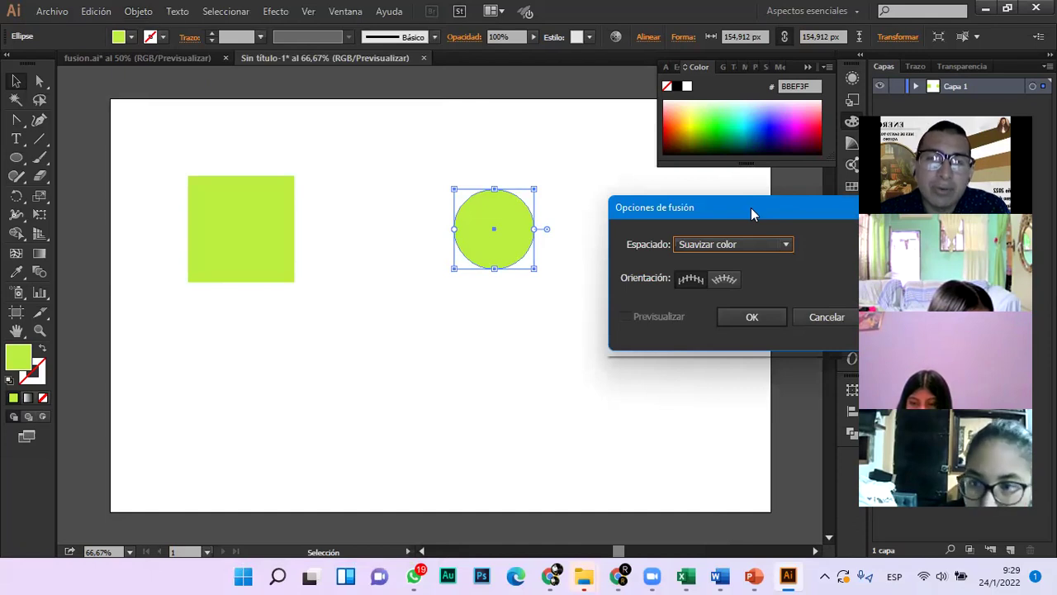
{"action": "left_click_drag", "start_coordinate": [751, 207], "coordinate": [445, 284]}
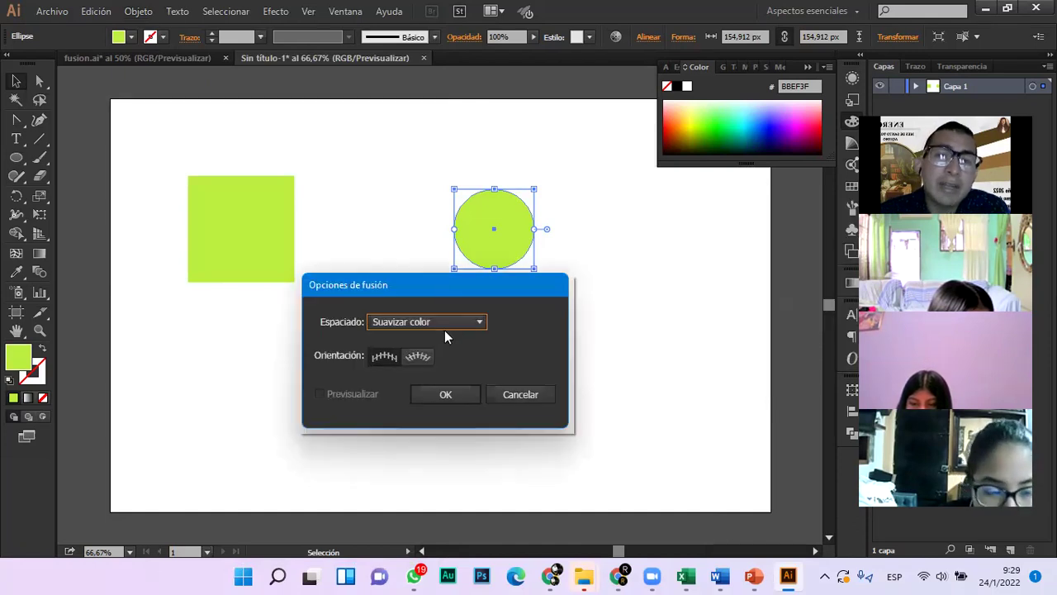
{"action": "left_click", "coordinate": [441, 322]}
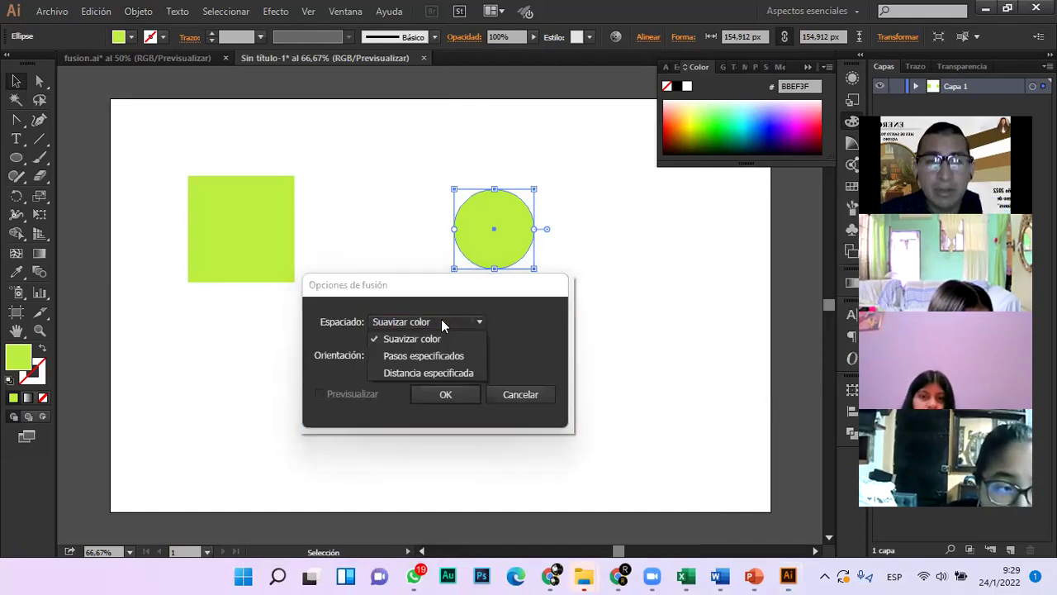
{"action": "left_click", "coordinate": [442, 371]}
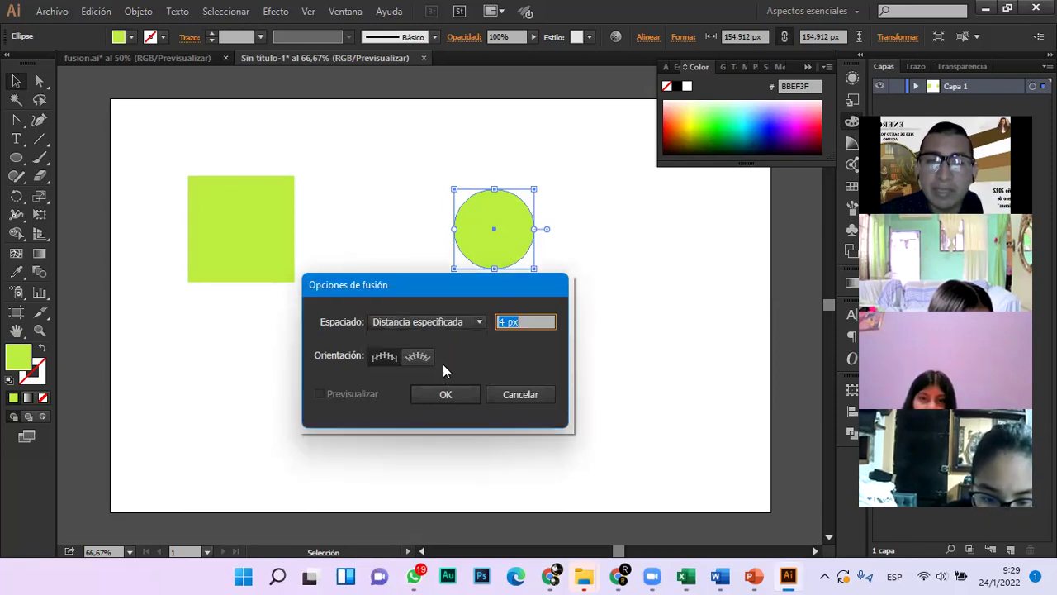
{"action": "left_click", "coordinate": [452, 327]}
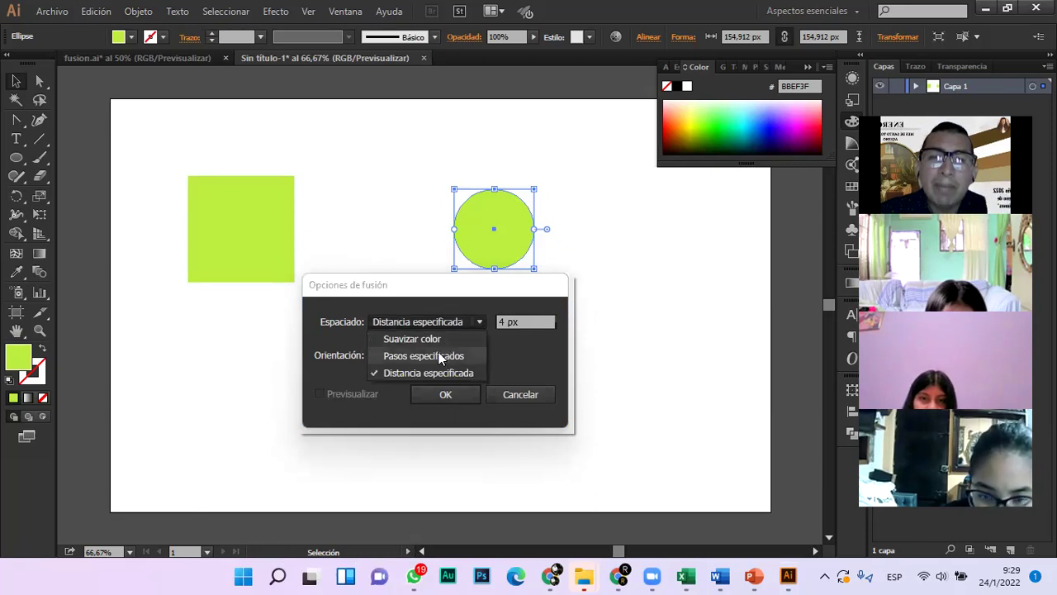
{"action": "left_click", "coordinate": [437, 356]}
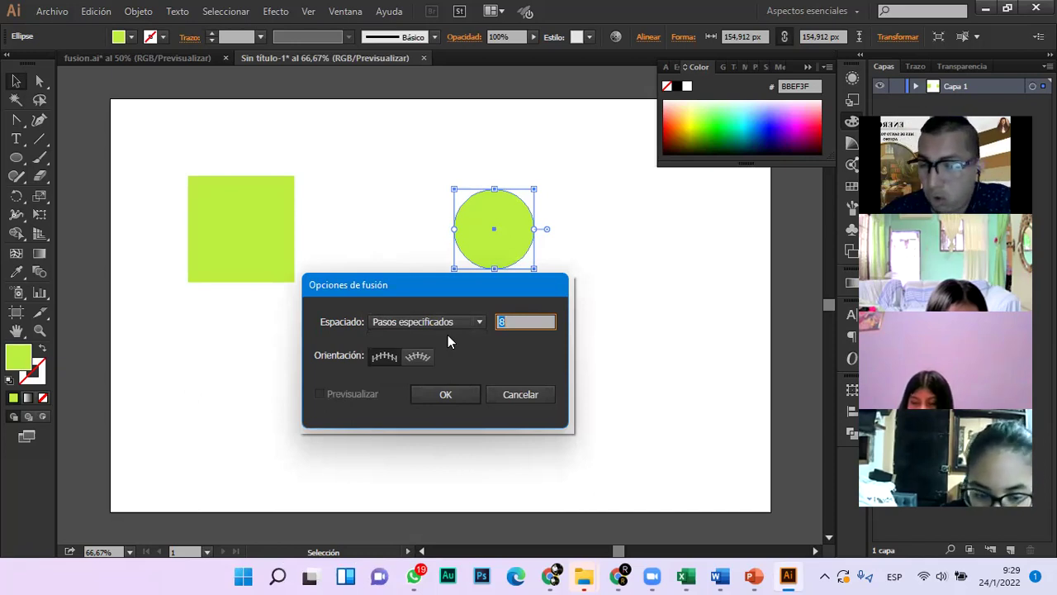
{"action": "type", "text": "50"}
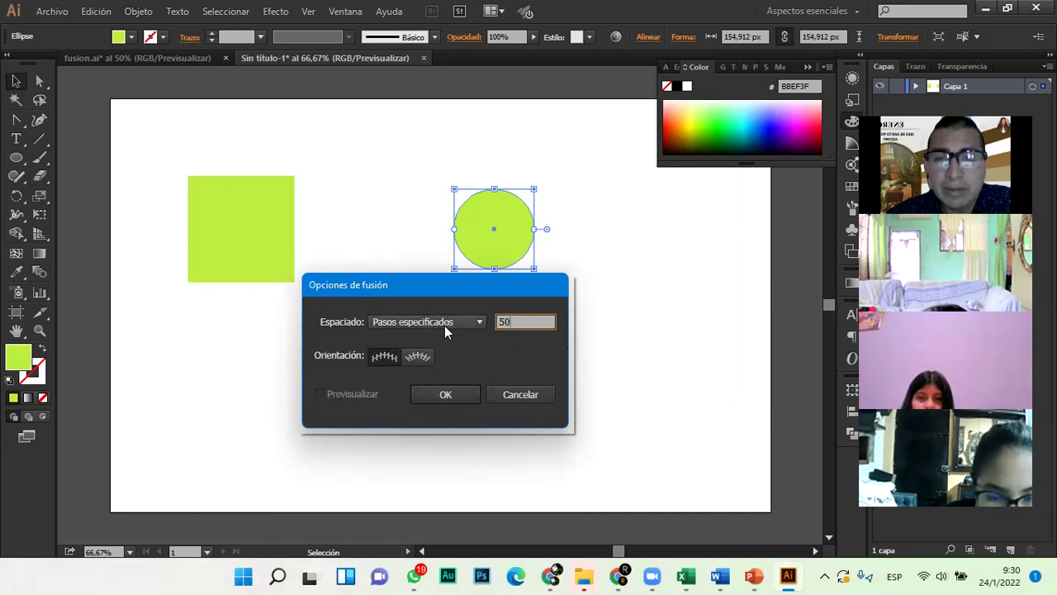
{"action": "left_click", "coordinate": [521, 394]}
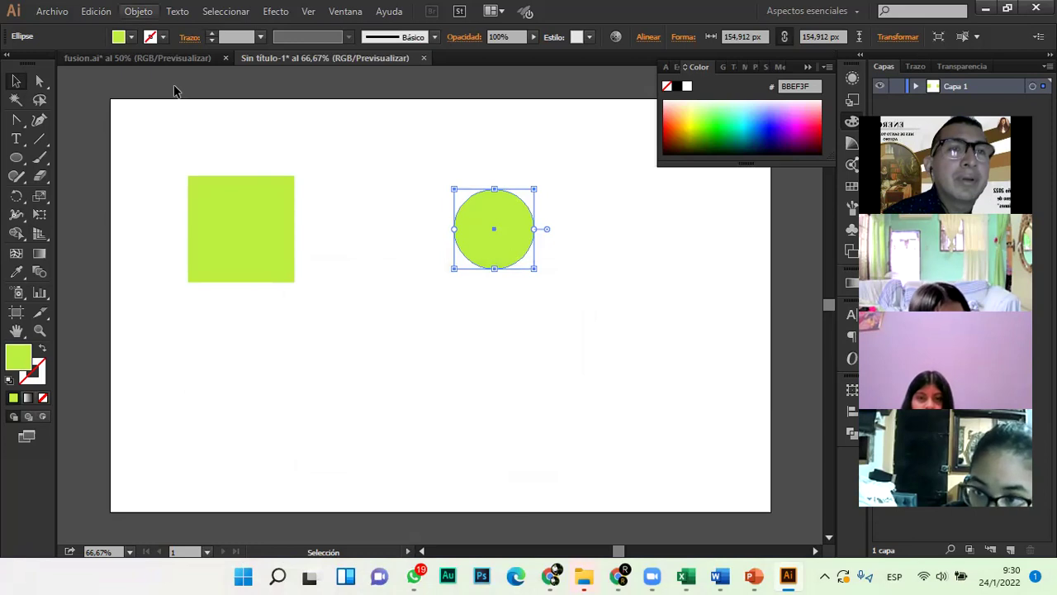
With nothing selected, set the blend options' spacing to Pasos especificados with 50 steps
{"action": "left_click", "coordinate": [195, 154]}
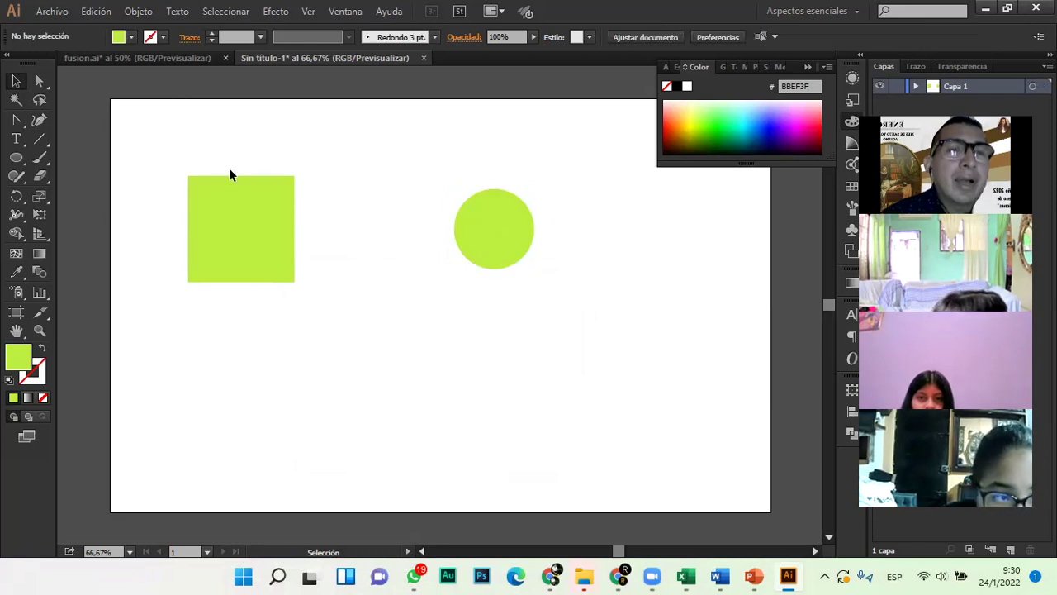
{"action": "key", "text": "alt+o"}
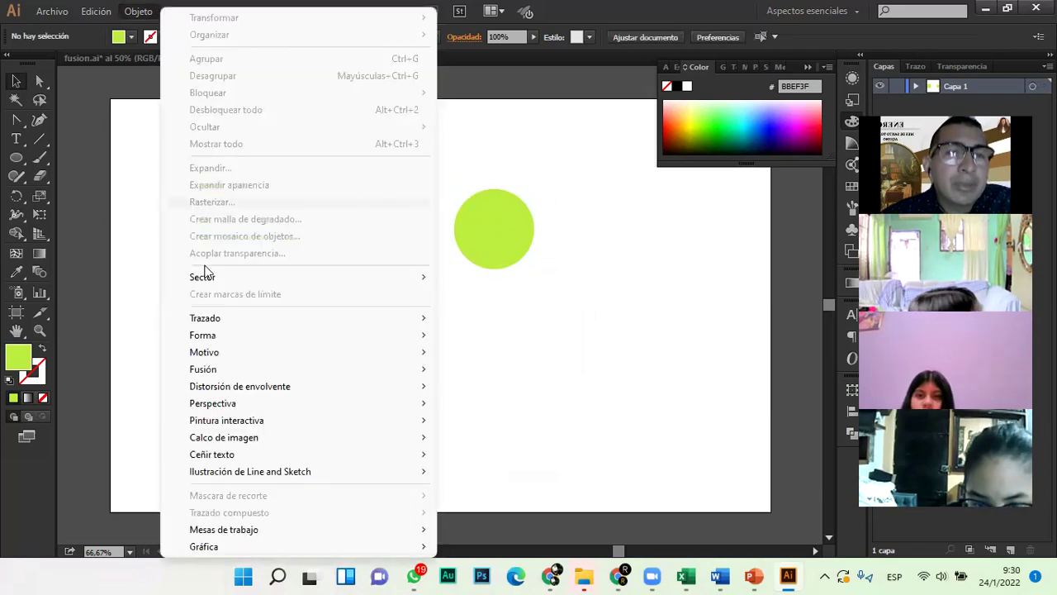
{"action": "mouse_move", "coordinate": [236, 369]}
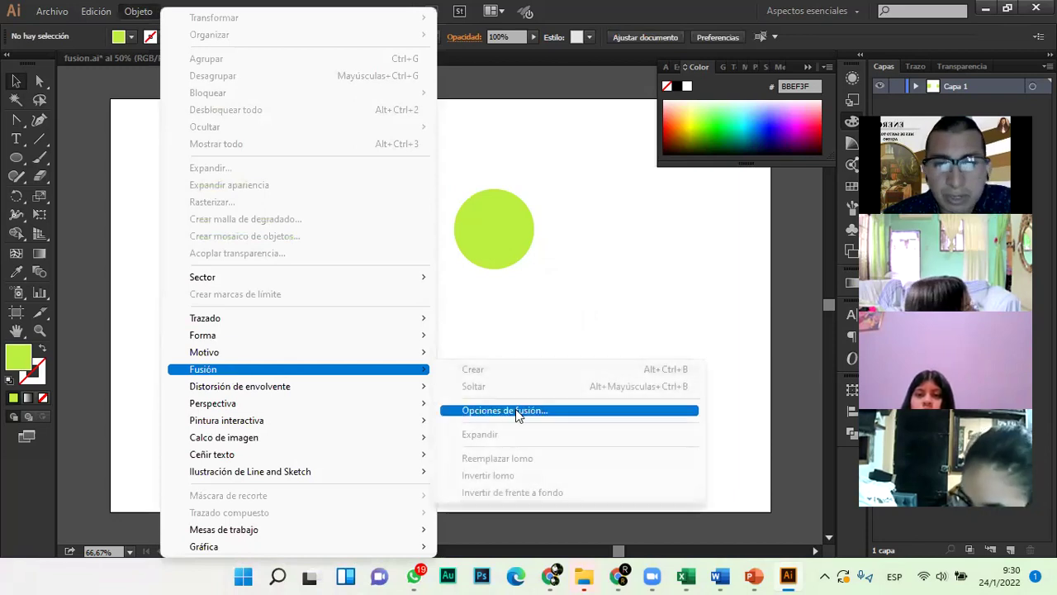
{"action": "left_click", "coordinate": [517, 412]}
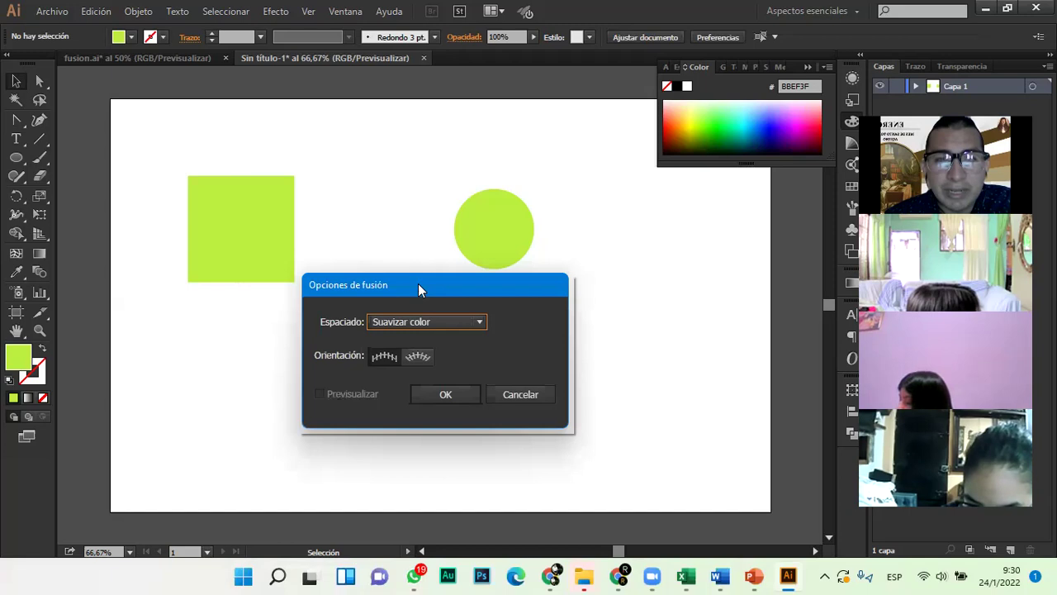
{"action": "left_click_drag", "start_coordinate": [418, 283], "coordinate": [401, 275]}
{"action": "left_click", "coordinate": [409, 315]}
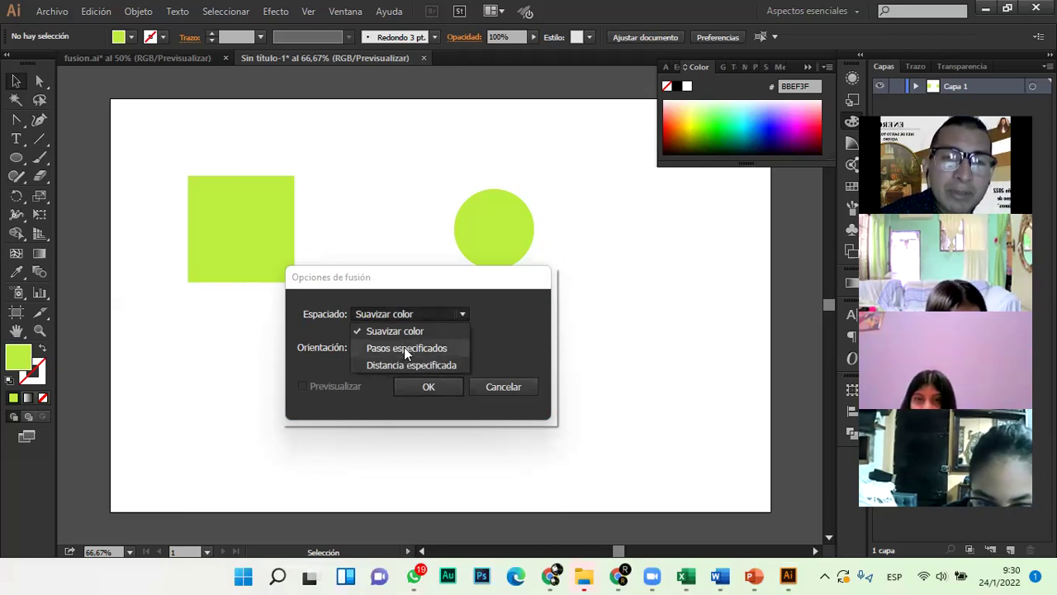
{"action": "left_click", "coordinate": [404, 347]}
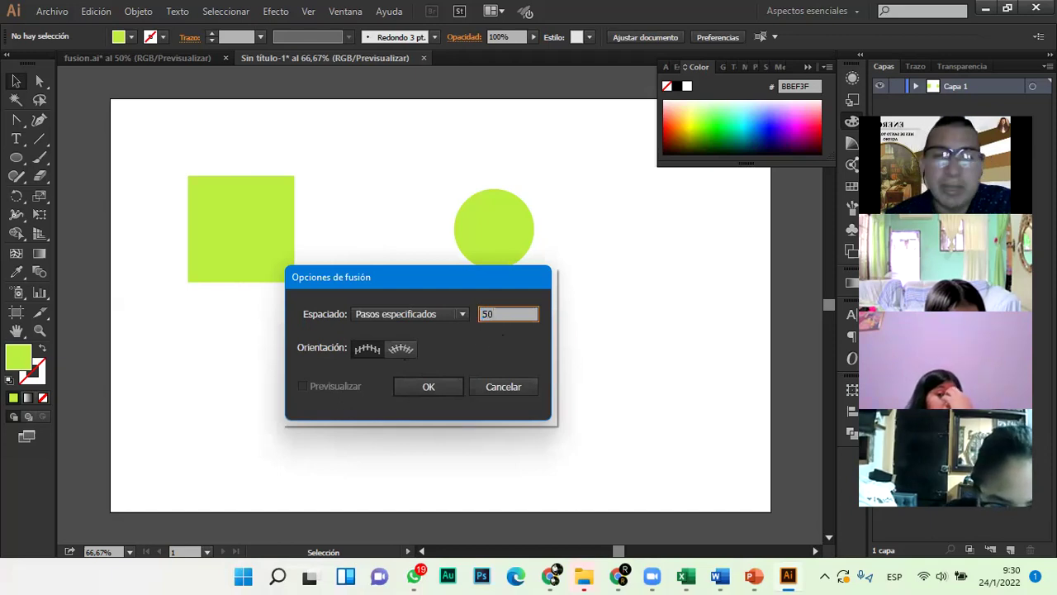
{"action": "left_click", "coordinate": [416, 386]}
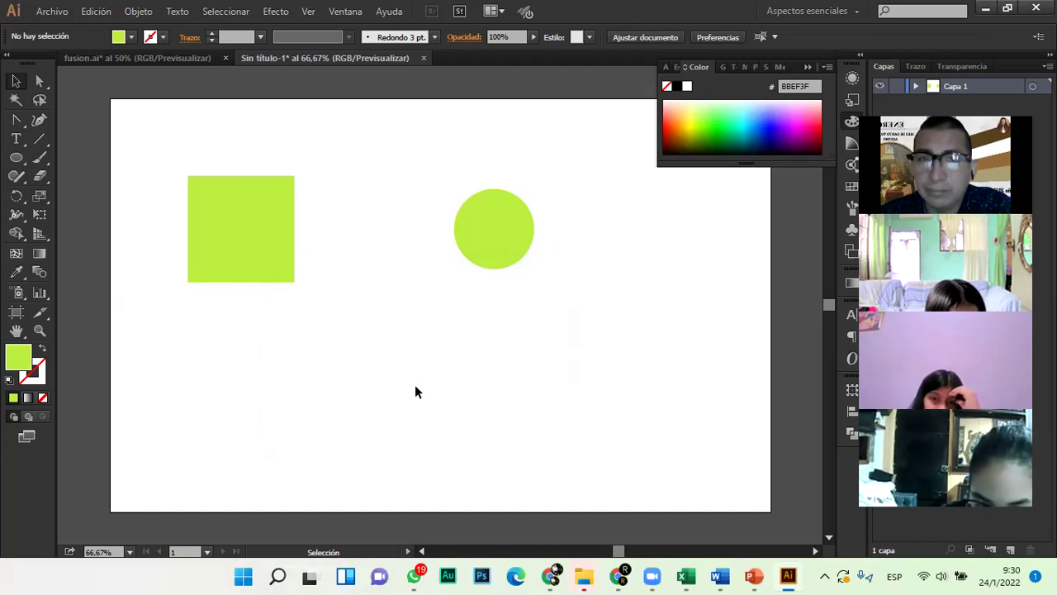
Try blending the selected square and circle with the Fusión Crear command
{"action": "left_click_drag", "start_coordinate": [156, 145], "coordinate": [707, 343]}
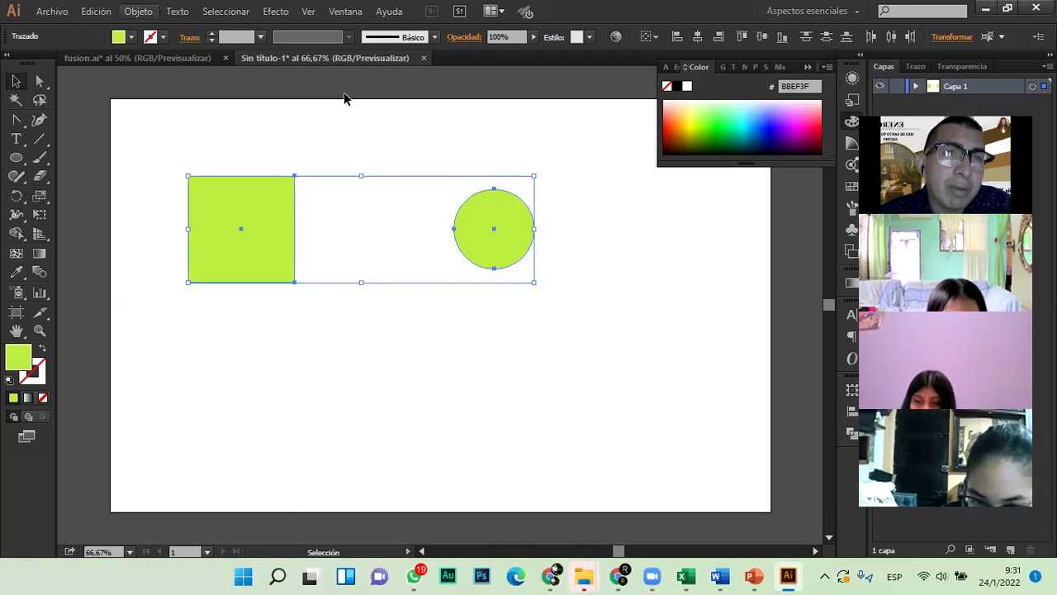
{"action": "key", "text": "Down"}
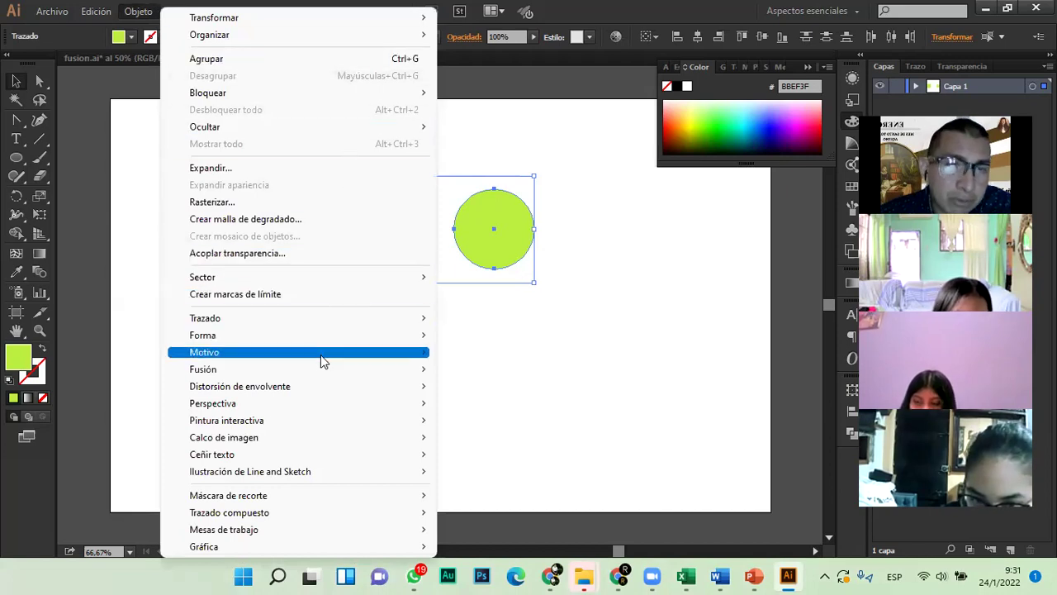
{"action": "mouse_move", "coordinate": [314, 374]}
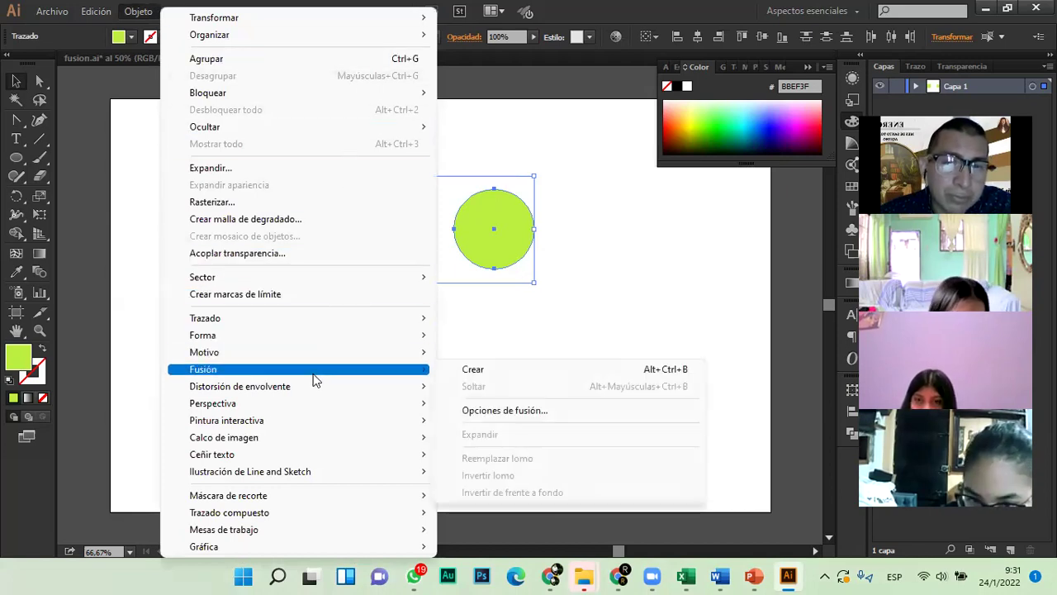
{"action": "left_click", "coordinate": [498, 374]}
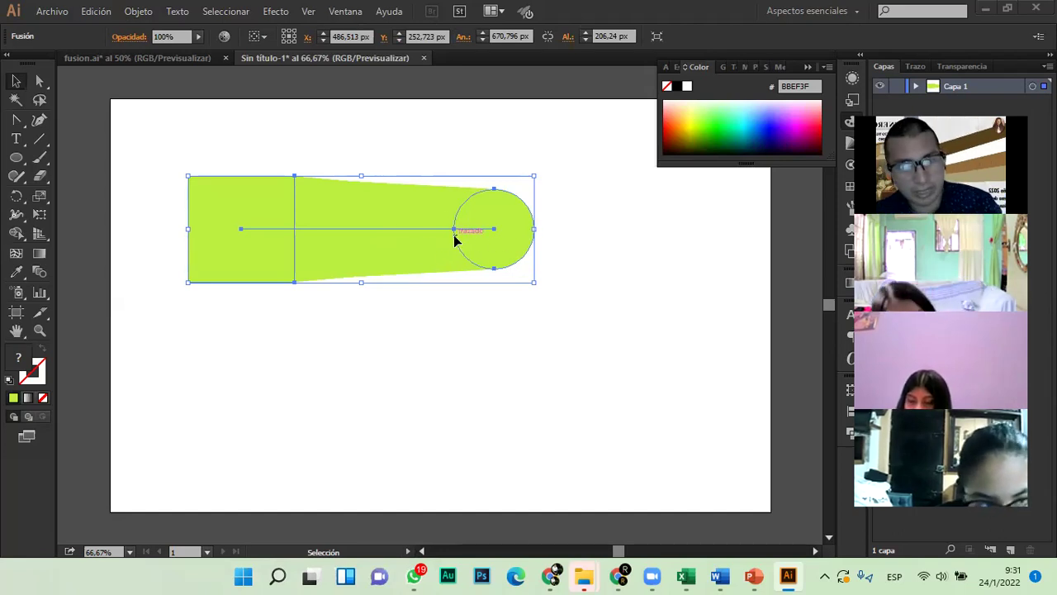
{"action": "key", "text": "ctrl+z"}
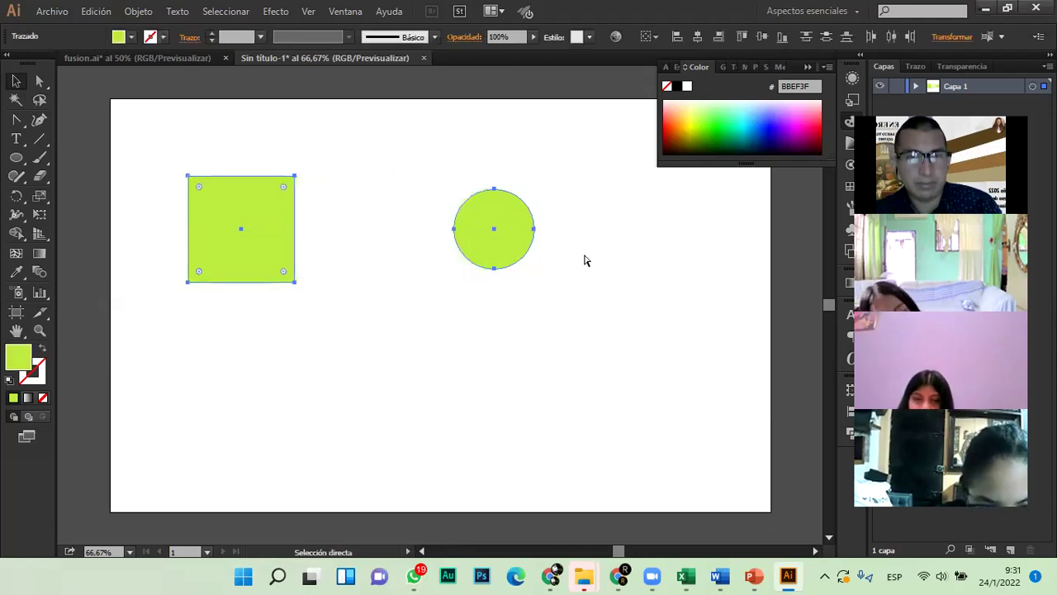
Reselect the square and circle and blend them with the Blend tool, picking the circle's lower right edge
{"action": "left_click", "coordinate": [161, 142]}
{"action": "left_click_drag", "start_coordinate": [152, 155], "coordinate": [647, 360]}
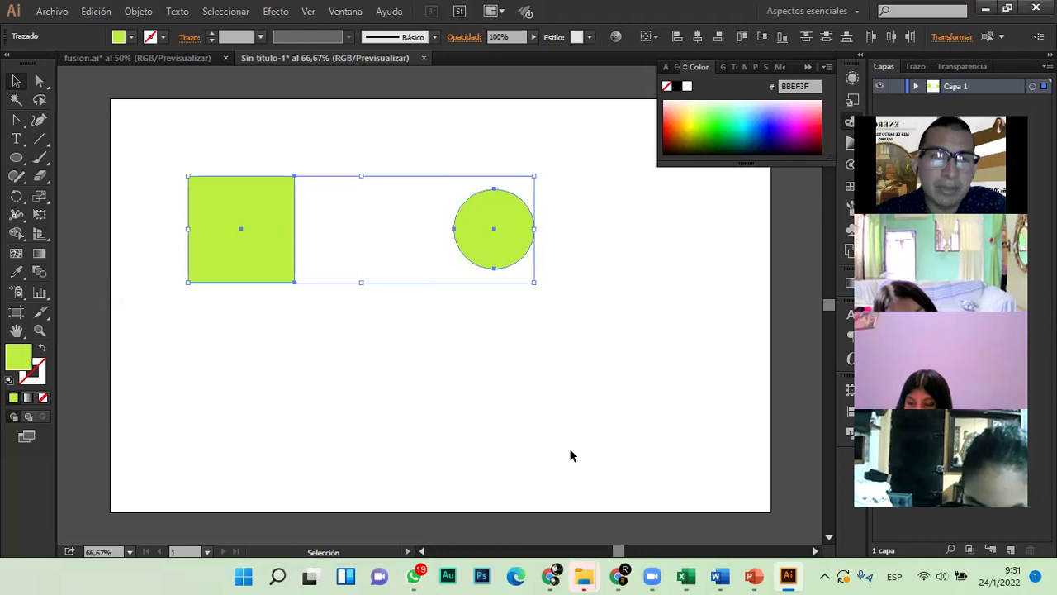
{"action": "left_click", "coordinate": [40, 279]}
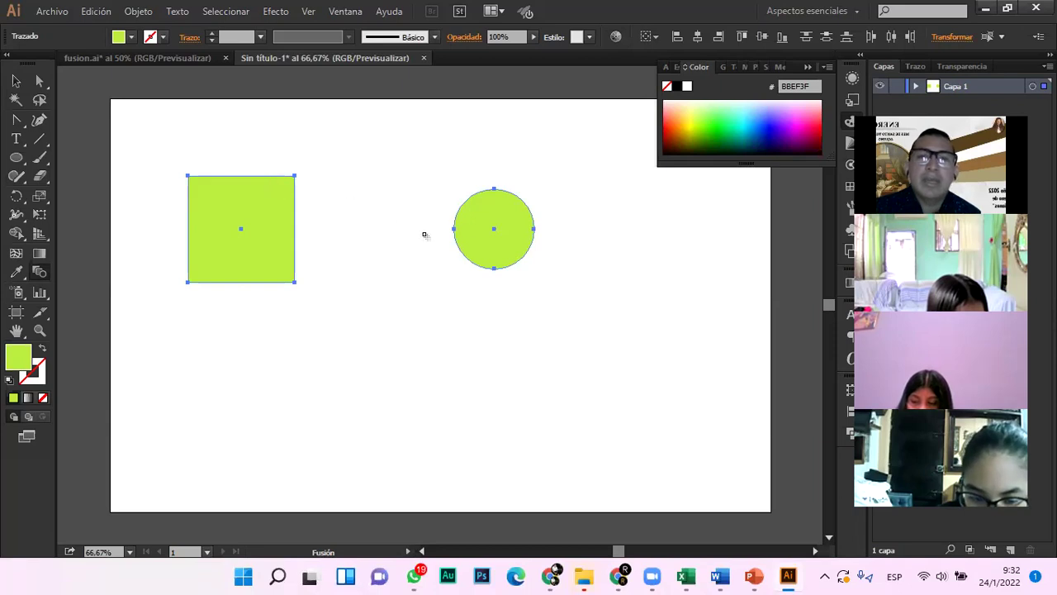
{"action": "left_click", "coordinate": [515, 263]}
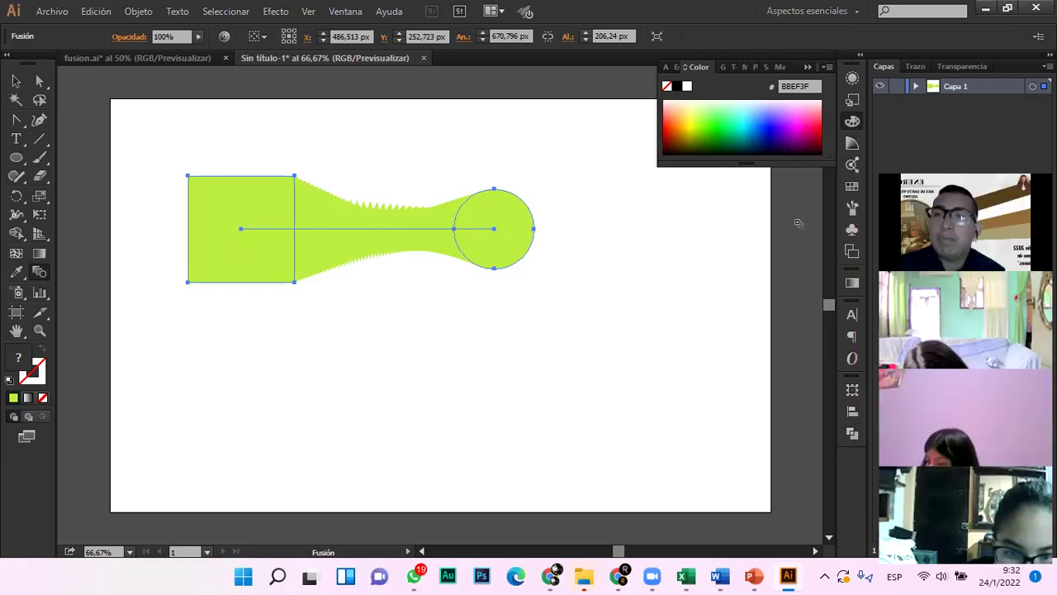
Target the rectangle inside the blend's layer contents and set its fill to a bright green of about #38FF65
{"action": "left_click", "coordinate": [916, 87]}
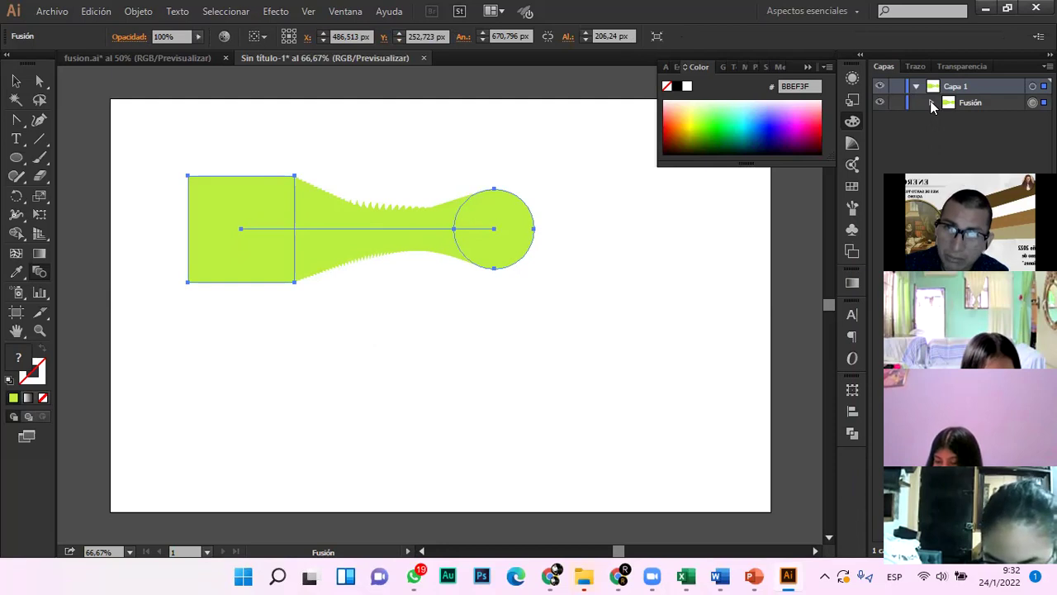
{"action": "left_click", "coordinate": [932, 103]}
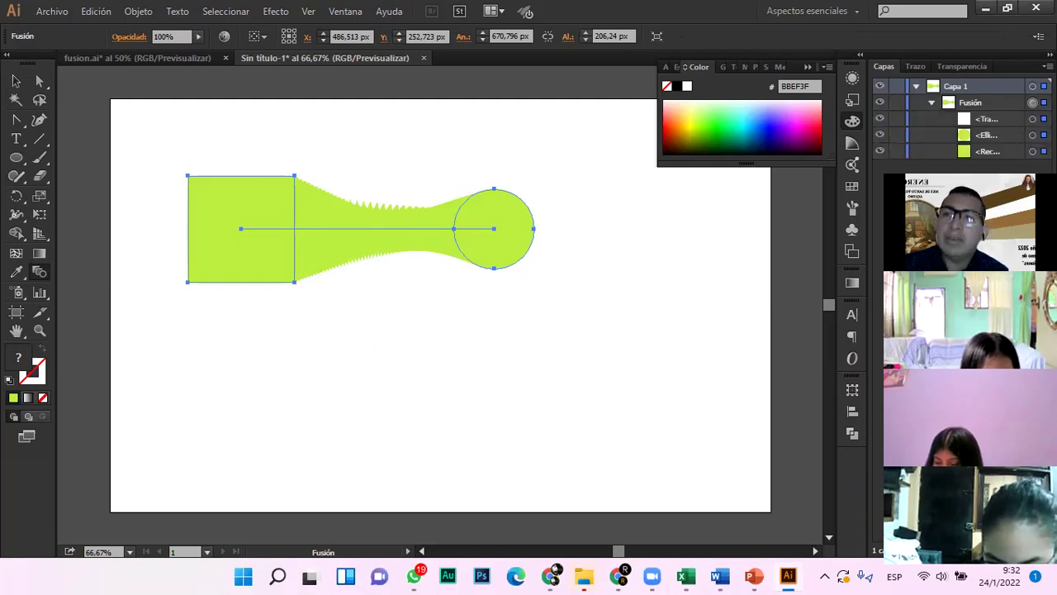
{"action": "left_click", "coordinate": [1032, 152]}
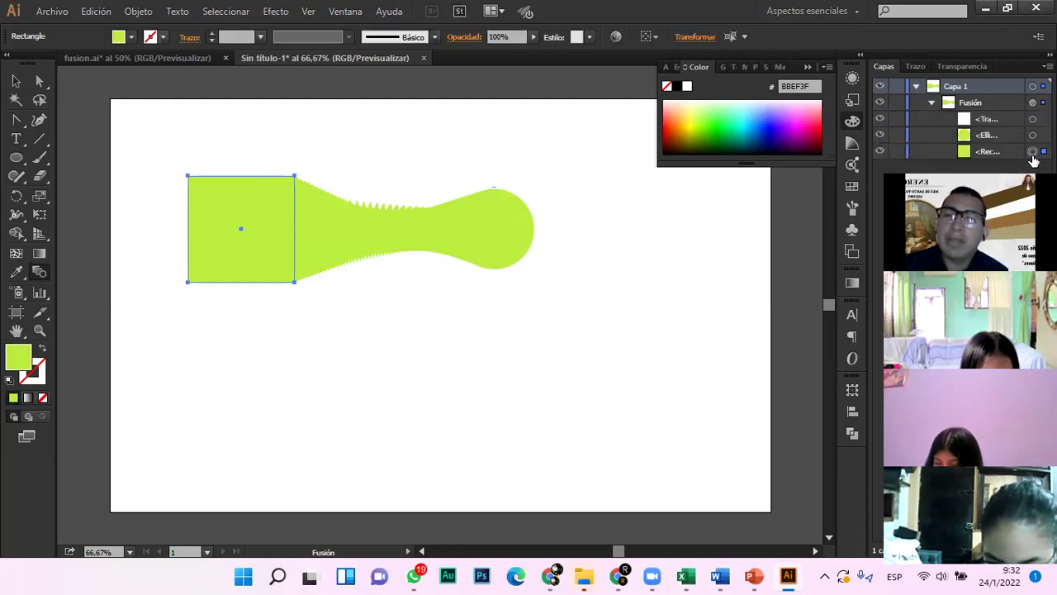
{"action": "left_click_drag", "start_coordinate": [753, 110], "coordinate": [727, 112]}
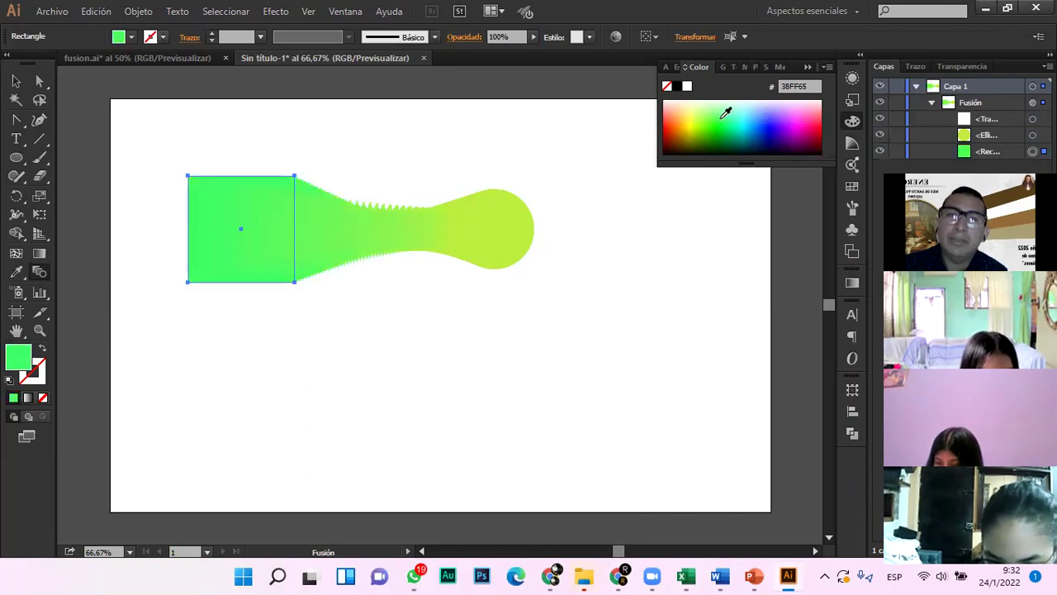
Target the ellipse inside the blend, set its fill to violet #E478FF and collapse the blend's layer contents
{"action": "left_click", "coordinate": [1033, 135]}
{"action": "mouse_move", "coordinate": [796, 123]}
{"action": "left_mouse_down"}
{"action": "mouse_move", "coordinate": [764, 110]}
{"action": "mouse_move", "coordinate": [795, 109]}
{"action": "left_mouse_up"}
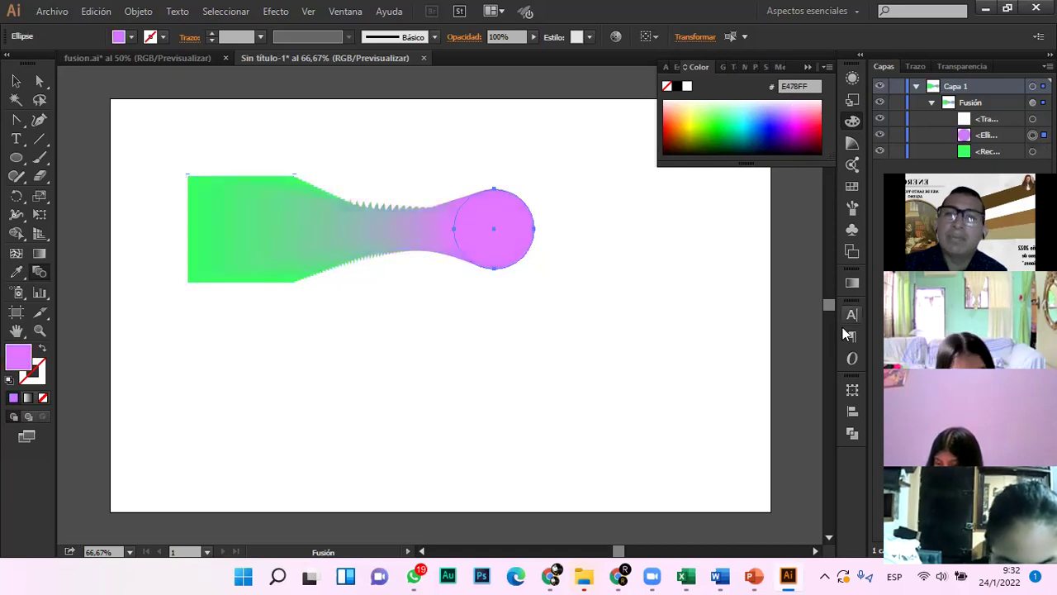
{"action": "left_click", "coordinate": [930, 103]}
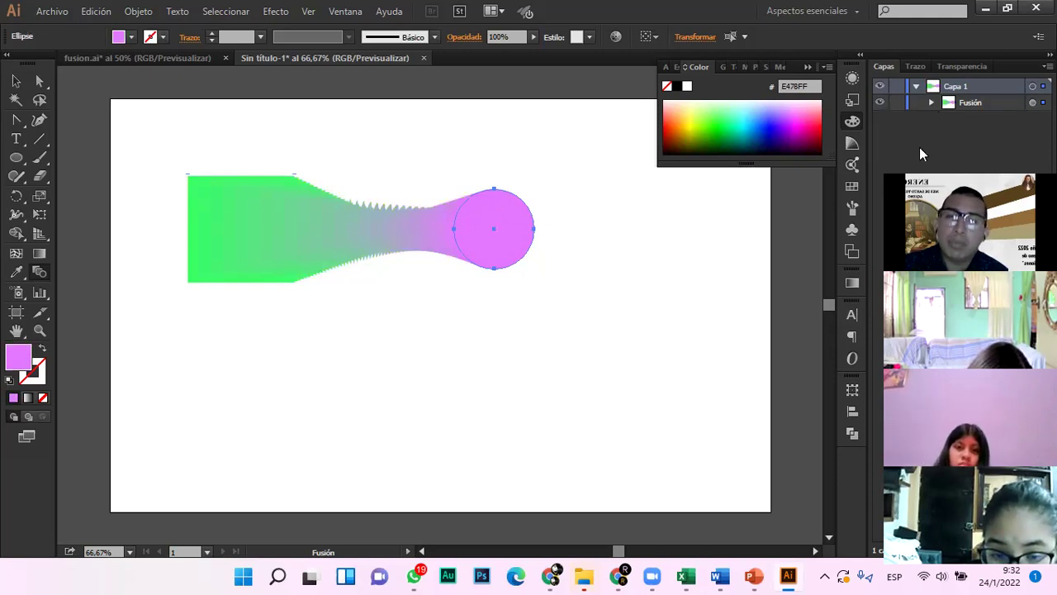
Select the whole blend and move it about 13 px right and 21 px down on the artboard
{"action": "left_click", "coordinate": [17, 81]}
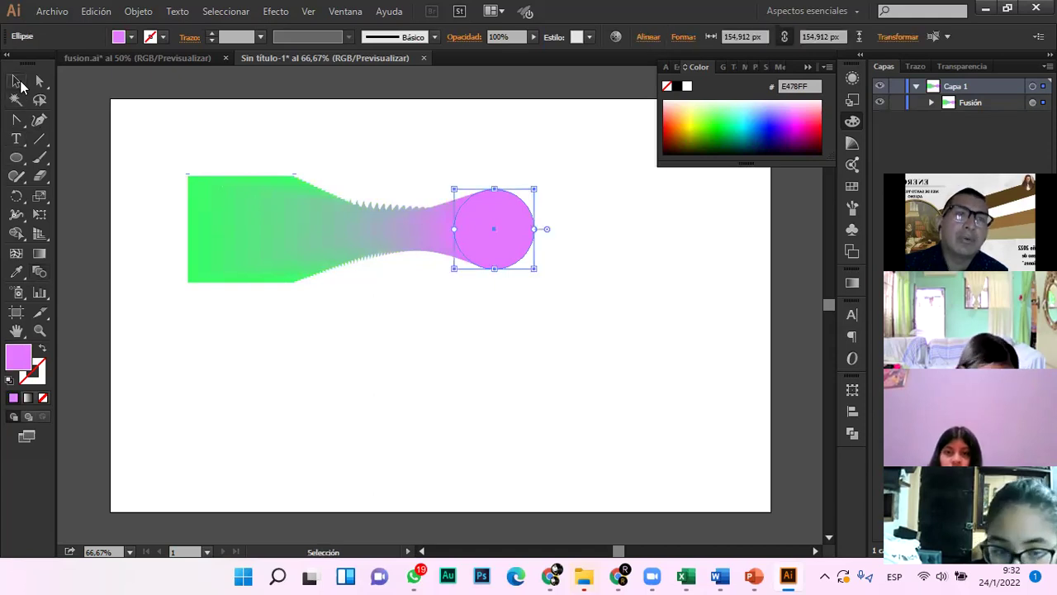
{"action": "left_click", "coordinate": [464, 327]}
{"action": "left_click", "coordinate": [337, 233]}
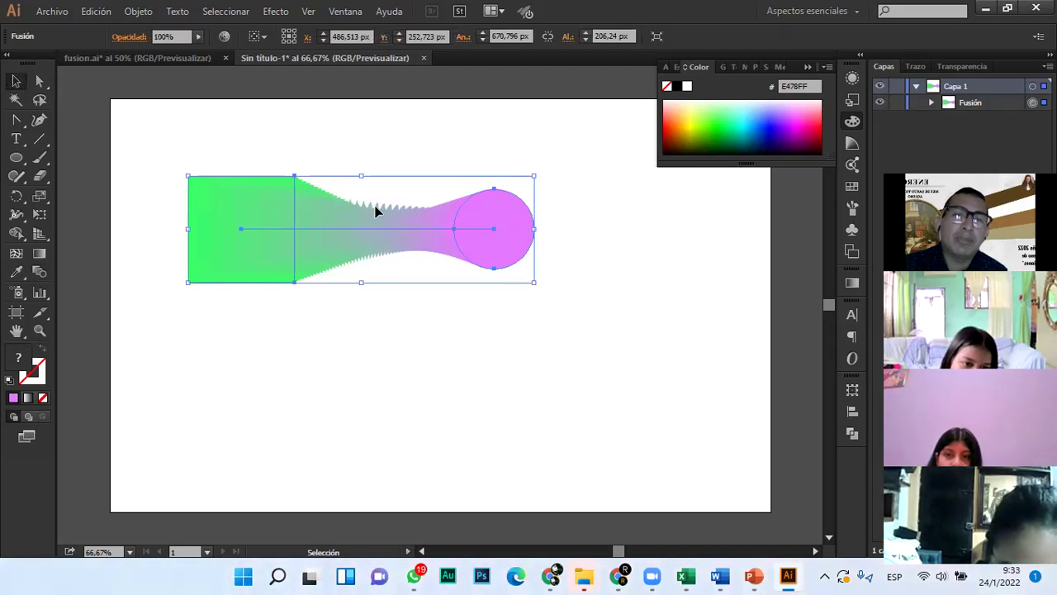
{"action": "left_click", "coordinate": [13, 85]}
{"action": "mouse_move", "coordinate": [342, 224]}
{"action": "left_mouse_down"}
{"action": "mouse_move", "coordinate": [464, 258]}
{"action": "mouse_move", "coordinate": [334, 247]}
{"action": "mouse_move", "coordinate": [330, 291]}
{"action": "mouse_move", "coordinate": [320, 221]}
{"action": "mouse_move", "coordinate": [355, 263]}
{"action": "mouse_move", "coordinate": [304, 199]}
{"action": "mouse_move", "coordinate": [345, 280]}
{"action": "mouse_move", "coordinate": [377, 259]}
{"action": "mouse_move", "coordinate": [335, 213]}
{"action": "mouse_move", "coordinate": [349, 212]}
{"action": "mouse_move", "coordinate": [345, 266]}
{"action": "mouse_move", "coordinate": [353, 186]}
{"action": "mouse_move", "coordinate": [327, 232]}
{"action": "left_mouse_up"}
{"action": "left_click_drag", "start_coordinate": [351, 229], "coordinate": [357, 239]}
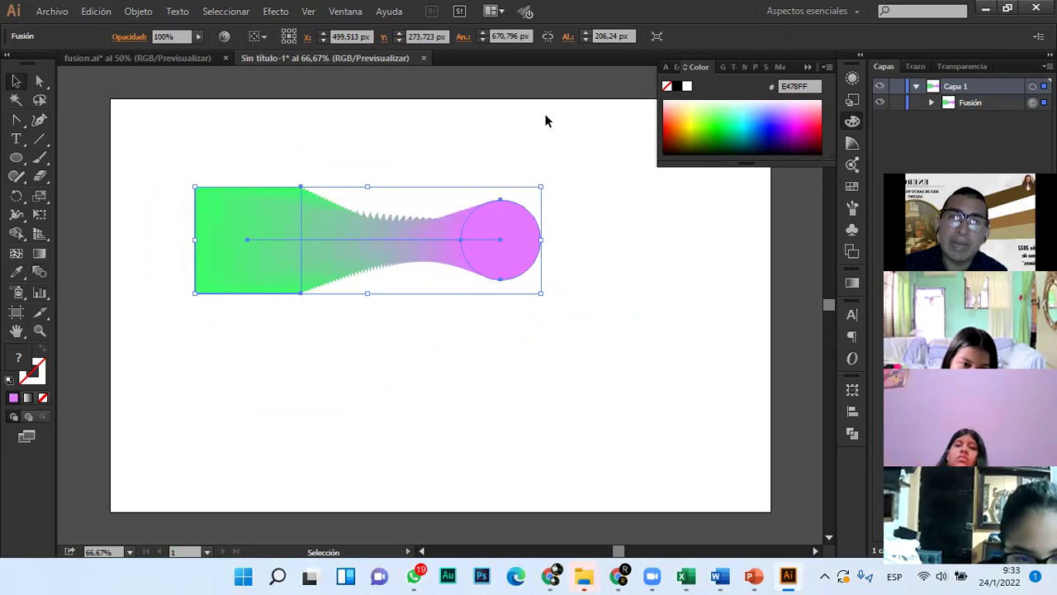
Isolate the blend's circle, move it down and slightly left, and enlarge it to about 284 px in diameter
{"action": "left_click", "coordinate": [531, 217]}
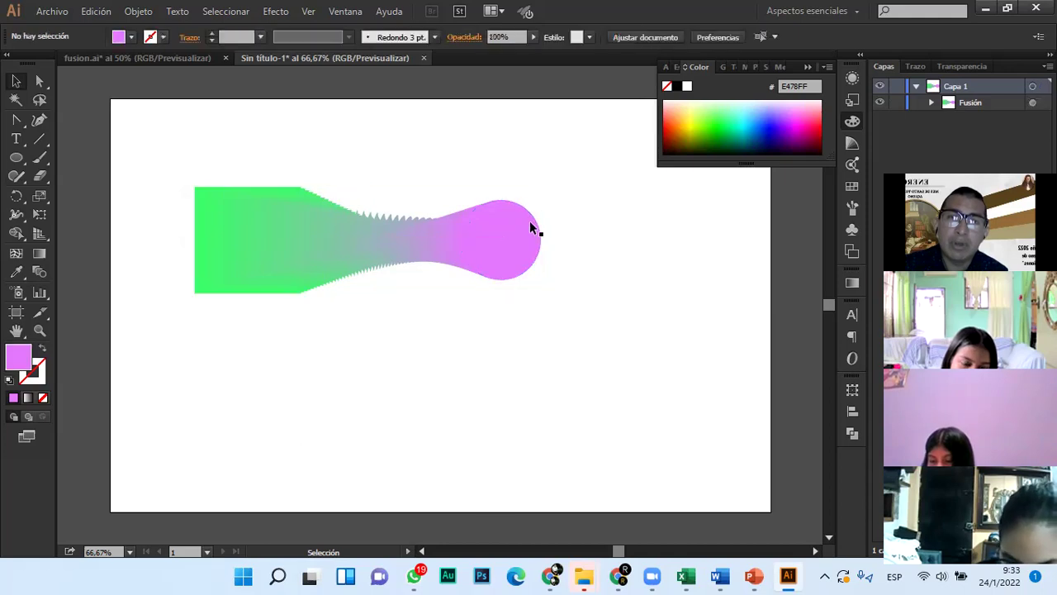
{"action": "double_click", "coordinate": [519, 203]}
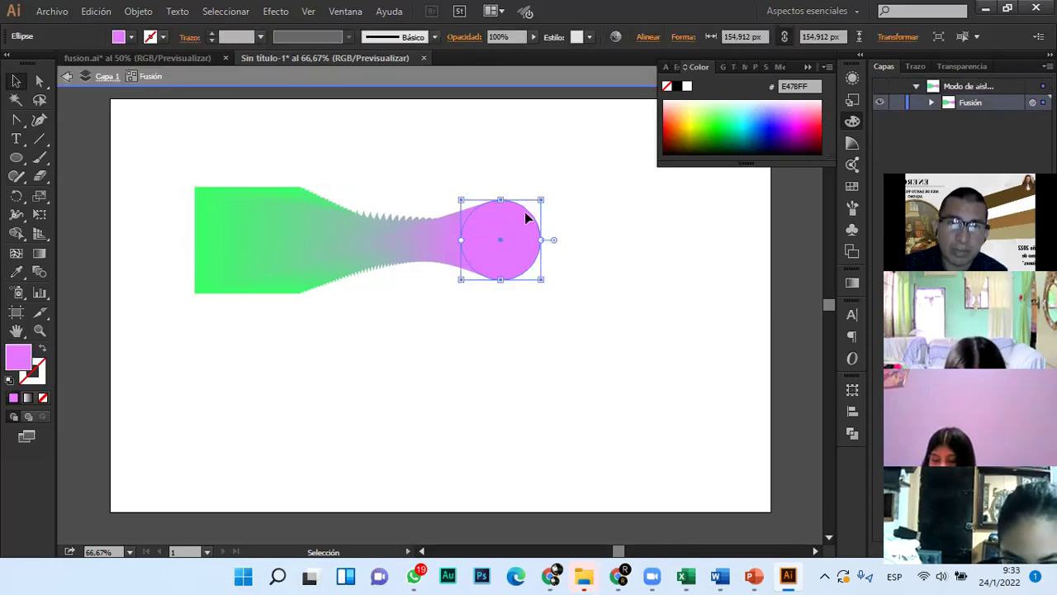
{"action": "left_click_drag", "start_coordinate": [527, 225], "coordinate": [501, 365]}
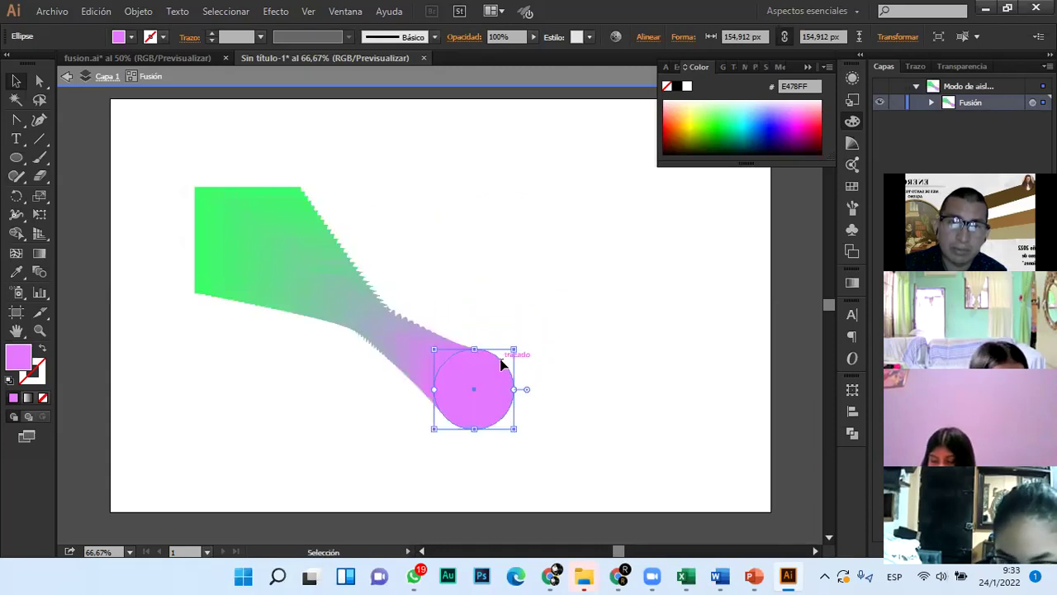
{"action": "left_click_drag", "start_coordinate": [513, 350], "coordinate": [610, 255]}
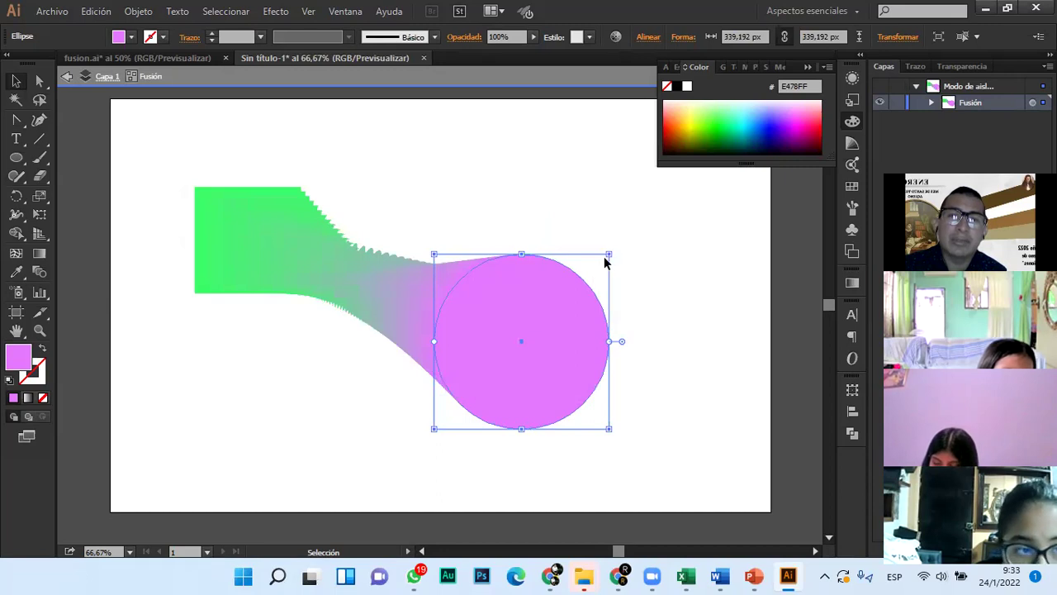
{"action": "left_click_drag", "start_coordinate": [611, 252], "coordinate": [581, 282]}
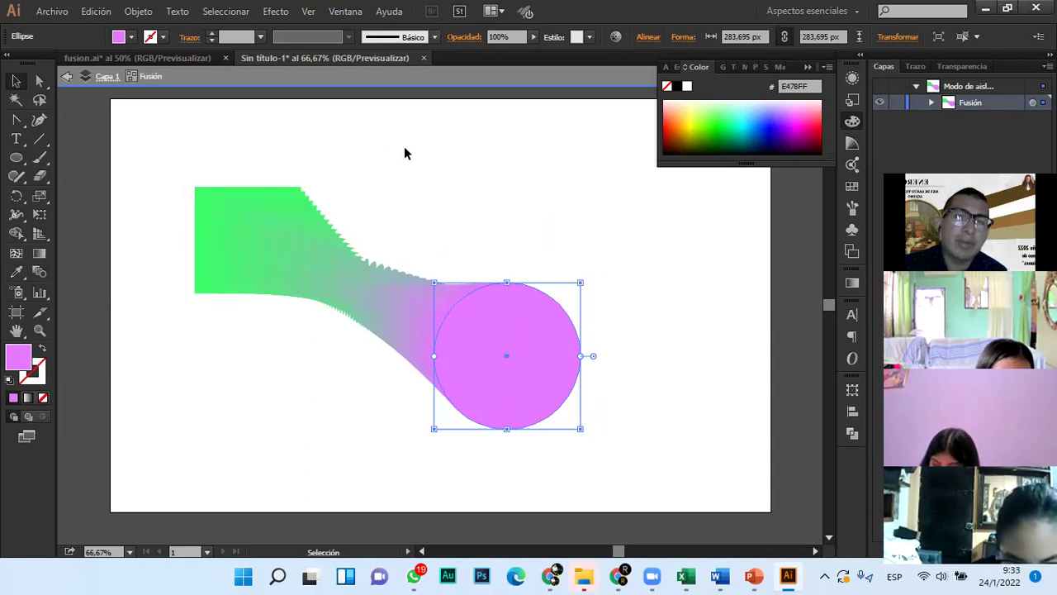
{"action": "double_click", "coordinate": [460, 149]}
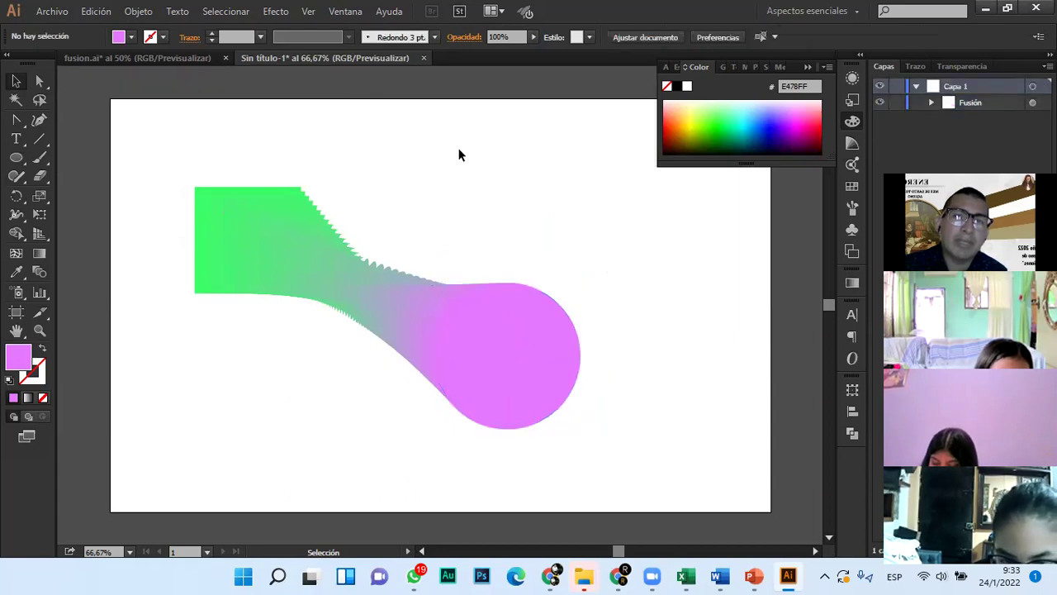
Isolate the blend again, enlarge its green square and place it lower and further left, level with the circle
{"action": "double_click", "coordinate": [254, 190]}
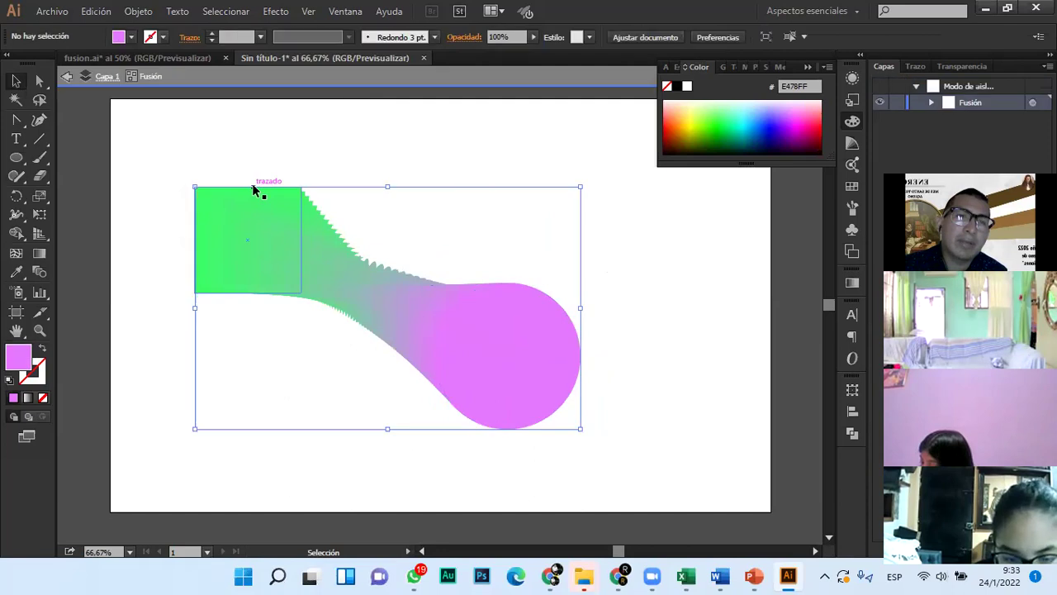
{"action": "left_click_drag", "start_coordinate": [253, 185], "coordinate": [300, 275]}
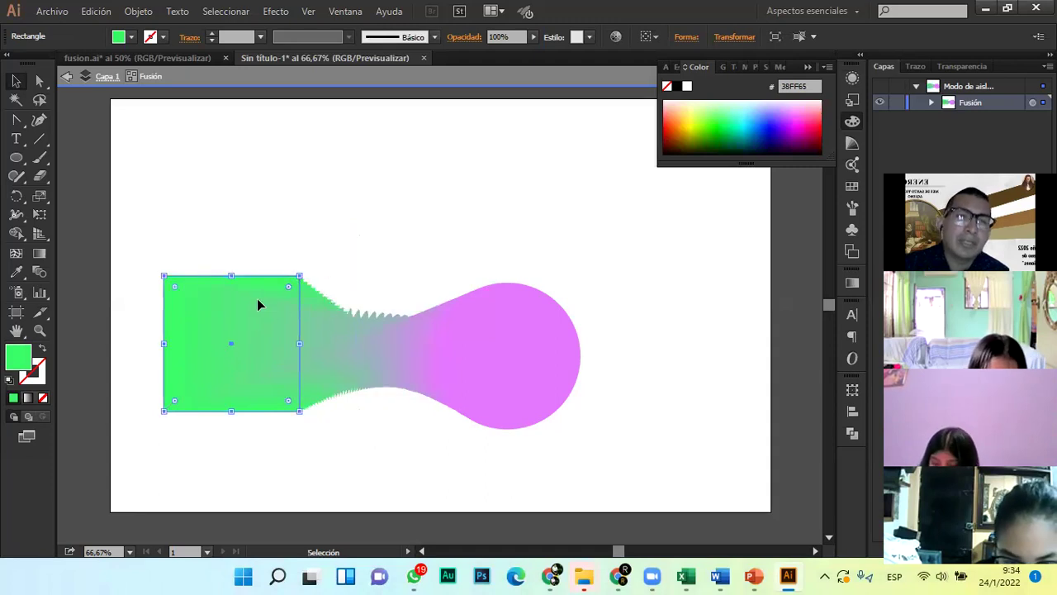
{"action": "left_click", "coordinate": [553, 206]}
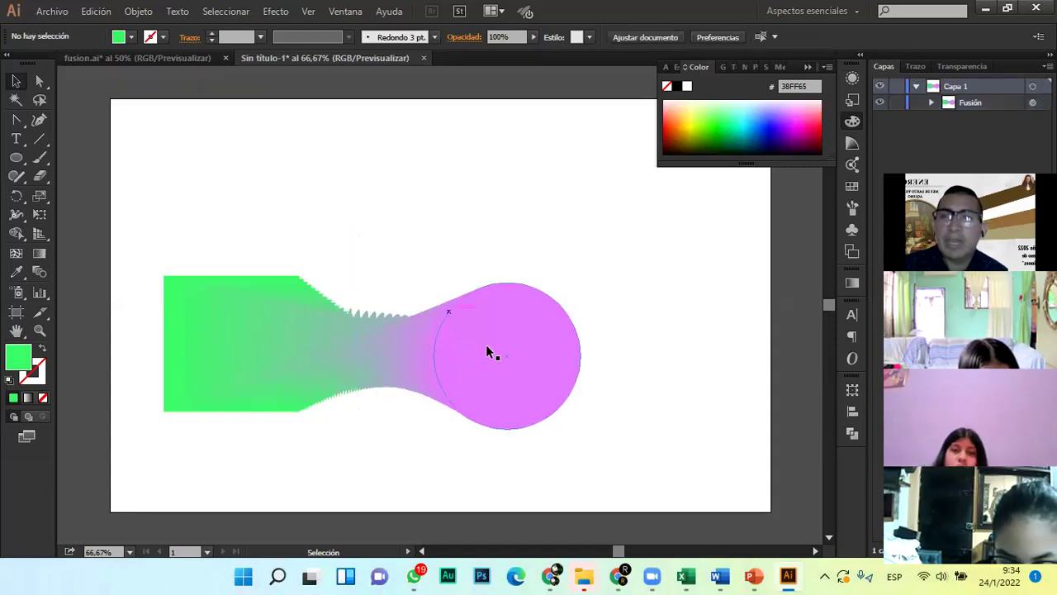
Target the ellipse inside the blend's layer contents and set its fill to olive #91910F
{"action": "left_click", "coordinate": [931, 103]}
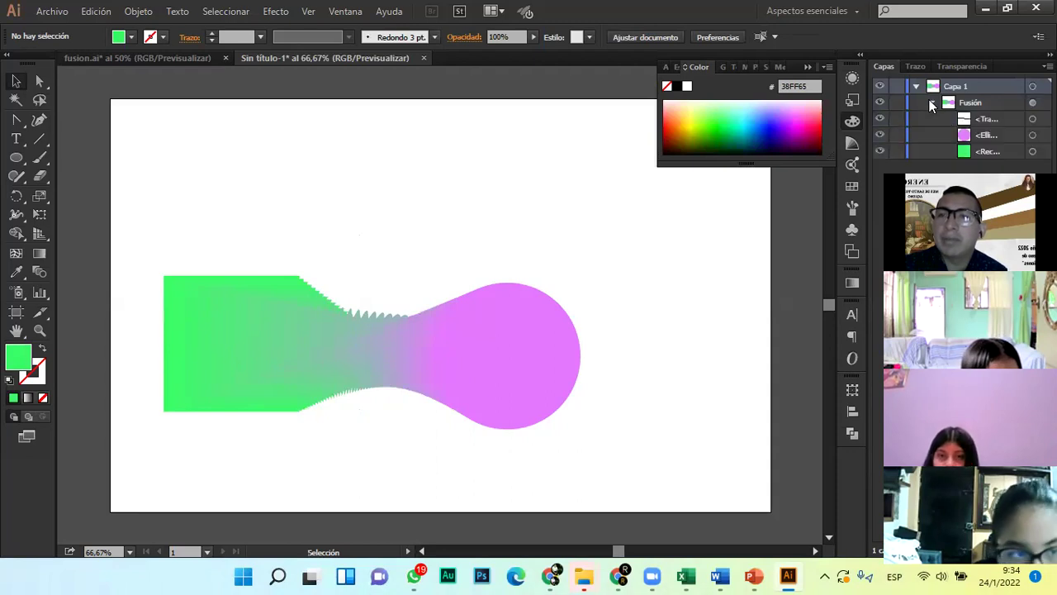
{"action": "left_click", "coordinate": [1032, 134]}
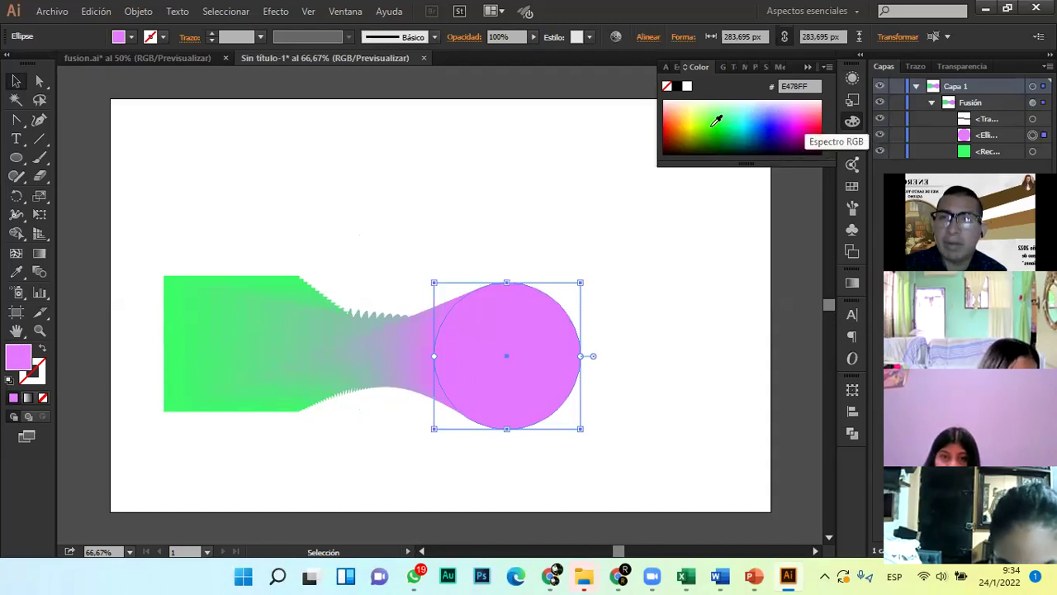
{"action": "left_click_drag", "start_coordinate": [763, 110], "coordinate": [790, 128]}
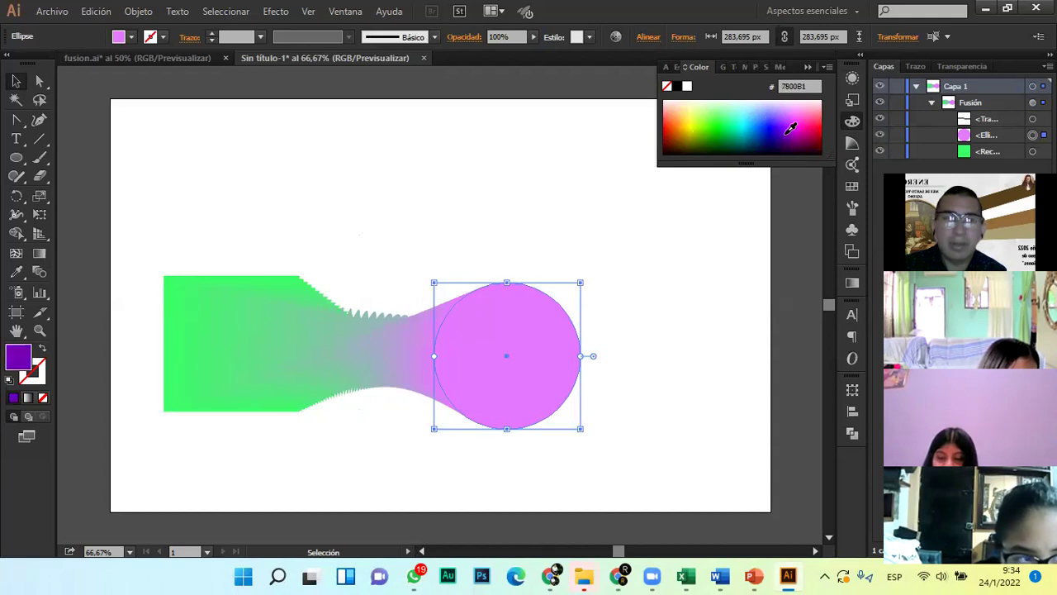
{"action": "double_click", "coordinate": [18, 355]}
{"action": "mouse_move", "coordinate": [297, 309]}
{"action": "left_mouse_down"}
{"action": "mouse_move", "coordinate": [238, 316]}
{"action": "mouse_move", "coordinate": [253, 372]}
{"action": "mouse_move", "coordinate": [282, 391]}
{"action": "left_mouse_up"}
{"action": "left_click_drag", "start_coordinate": [366, 377], "coordinate": [368, 385]}
{"action": "left_click_drag", "start_coordinate": [314, 319], "coordinate": [323, 306]}
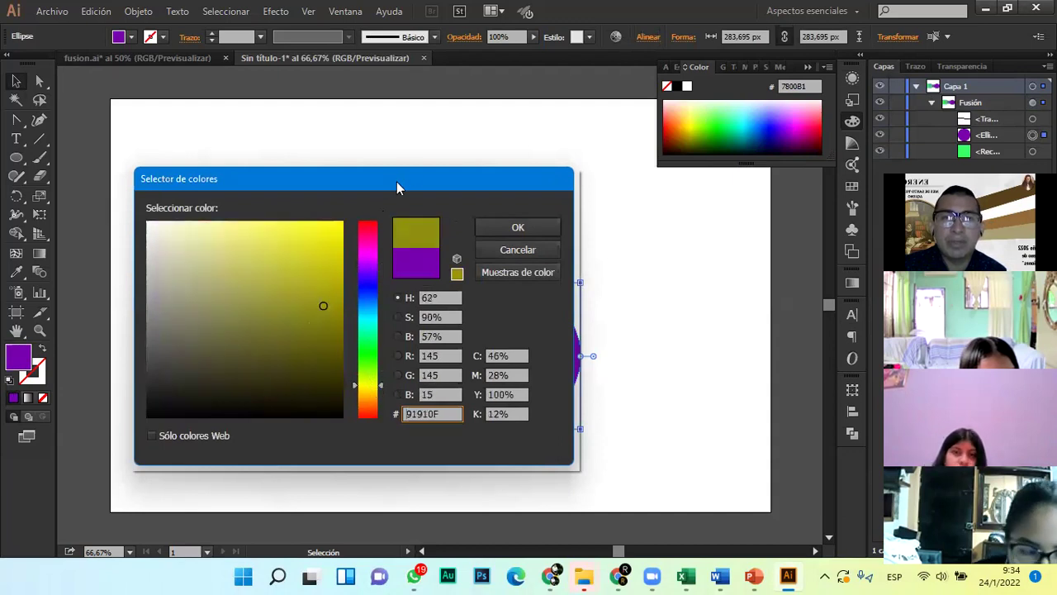
{"action": "left_click_drag", "start_coordinate": [398, 182], "coordinate": [816, 133]}
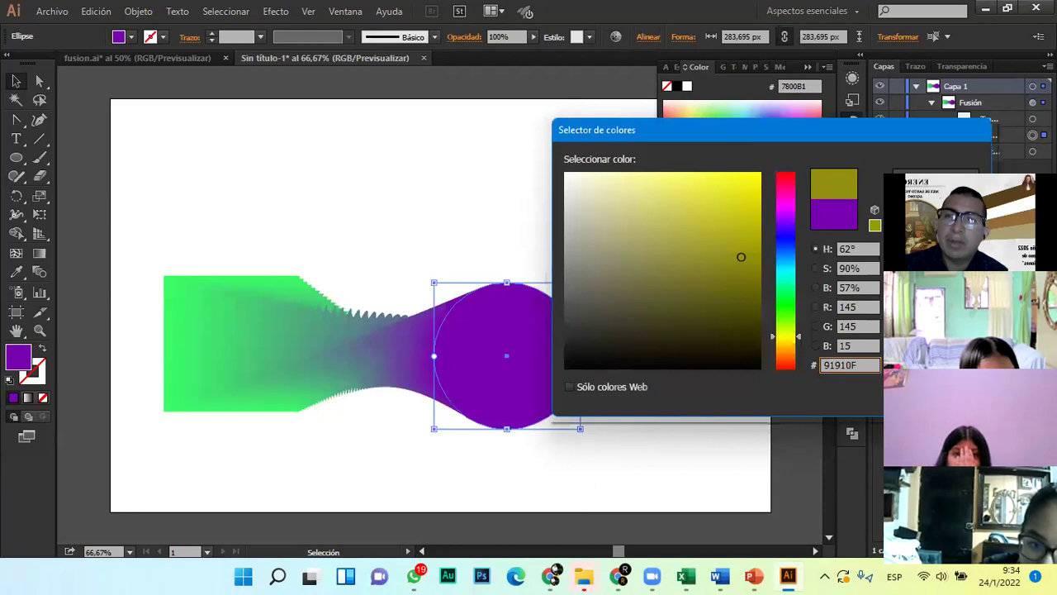
{"action": "key", "text": "Return"}
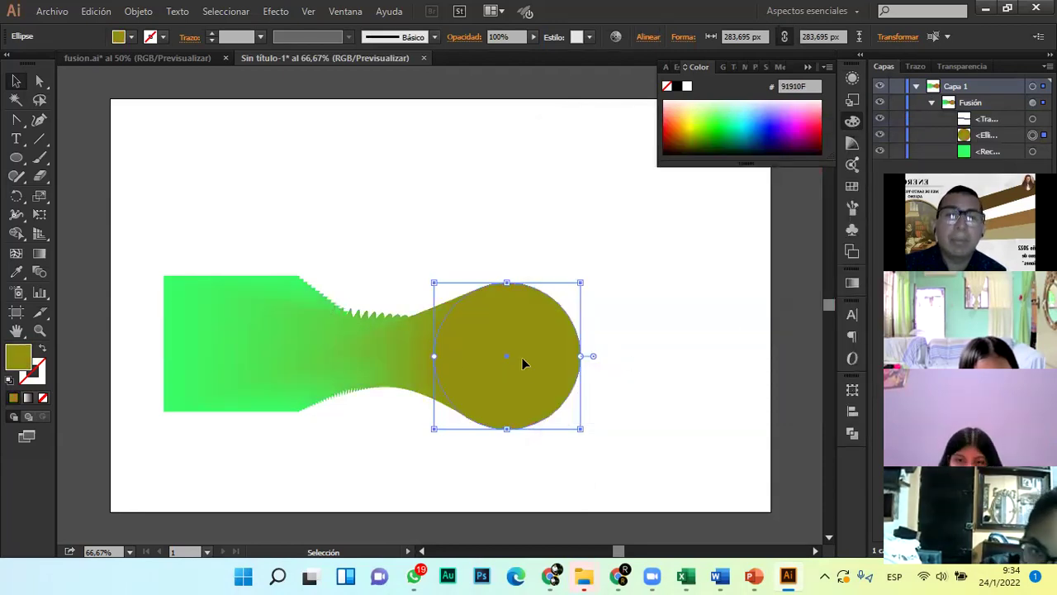
Move the olive circle up and right, and shift the whole blend slightly up and left on the artboard
{"action": "left_click_drag", "start_coordinate": [515, 356], "coordinate": [583, 313]}
{"action": "left_click_drag", "start_coordinate": [246, 286], "coordinate": [239, 273]}
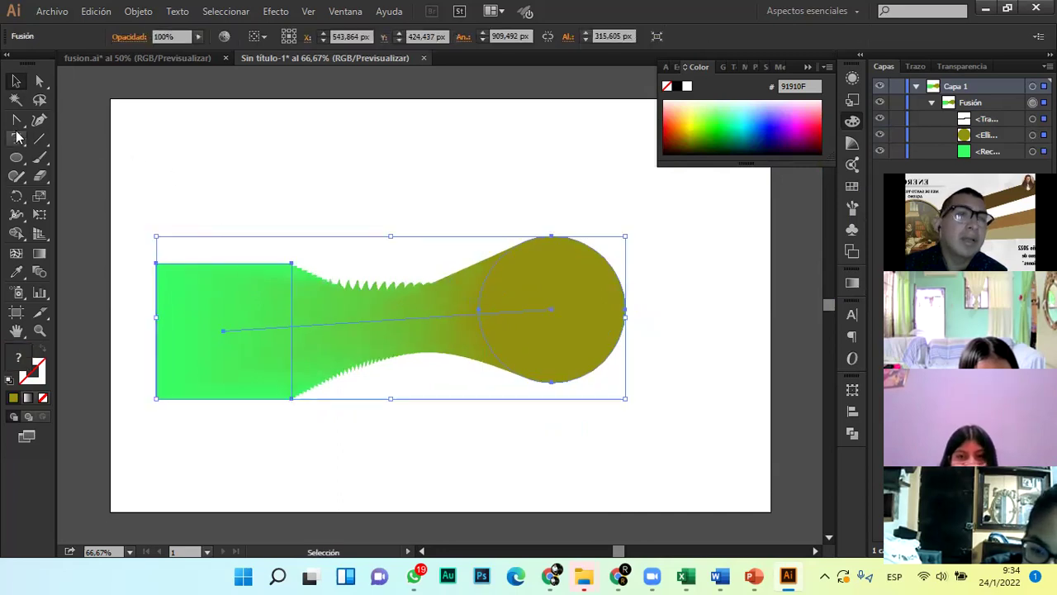
Bend the blend's spine upward with the Anchor Point tool into an arch about 636 px wide and 232 px high
{"action": "left_click_drag", "start_coordinate": [16, 122], "coordinate": [142, 180]}
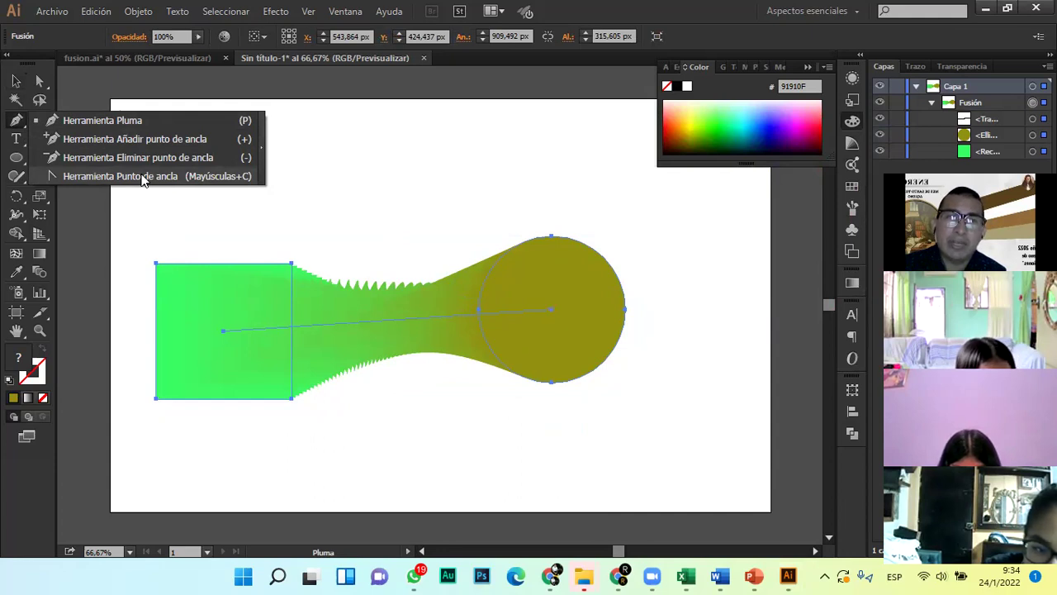
{"action": "left_click_drag", "start_coordinate": [142, 180], "coordinate": [142, 180]}
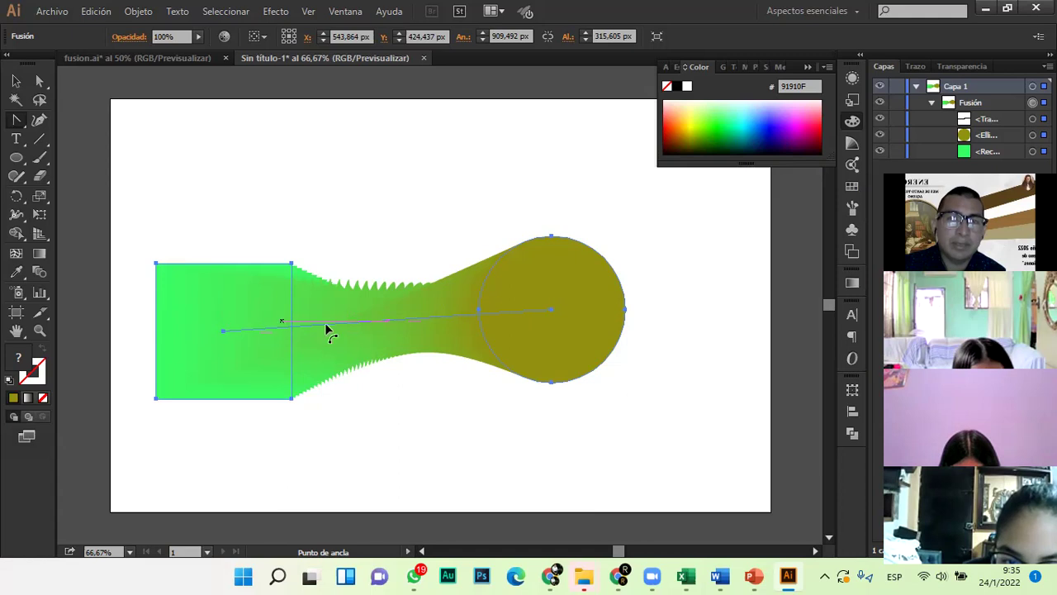
{"action": "left_click_drag", "start_coordinate": [386, 318], "coordinate": [397, 227]}
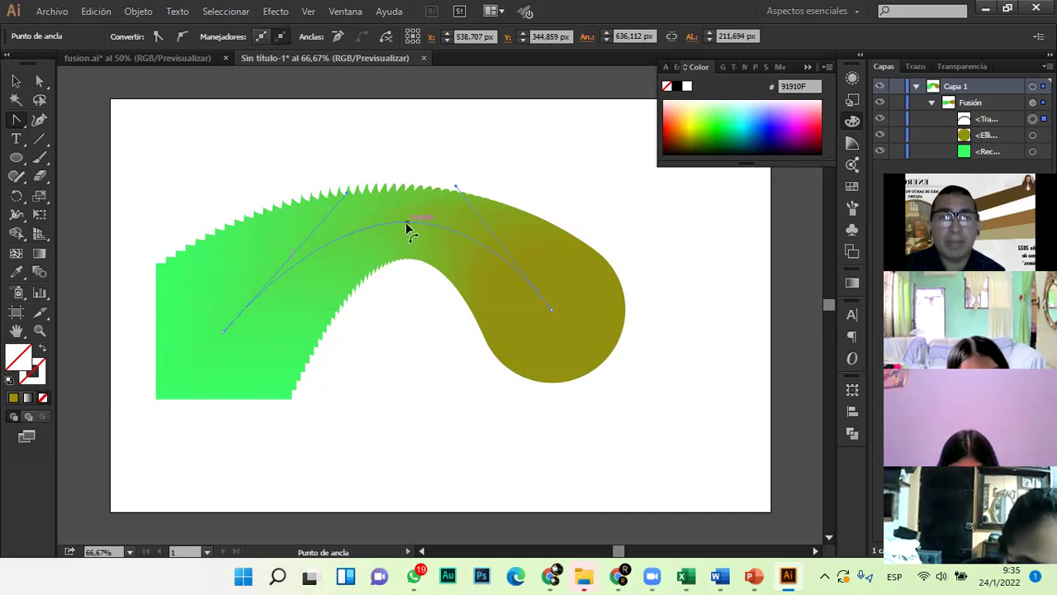
{"action": "mouse_move", "coordinate": [399, 229]}
{"action": "left_mouse_down"}
{"action": "mouse_move", "coordinate": [370, 244]}
{"action": "mouse_move", "coordinate": [413, 209]}
{"action": "mouse_move", "coordinate": [408, 217]}
{"action": "left_mouse_up"}
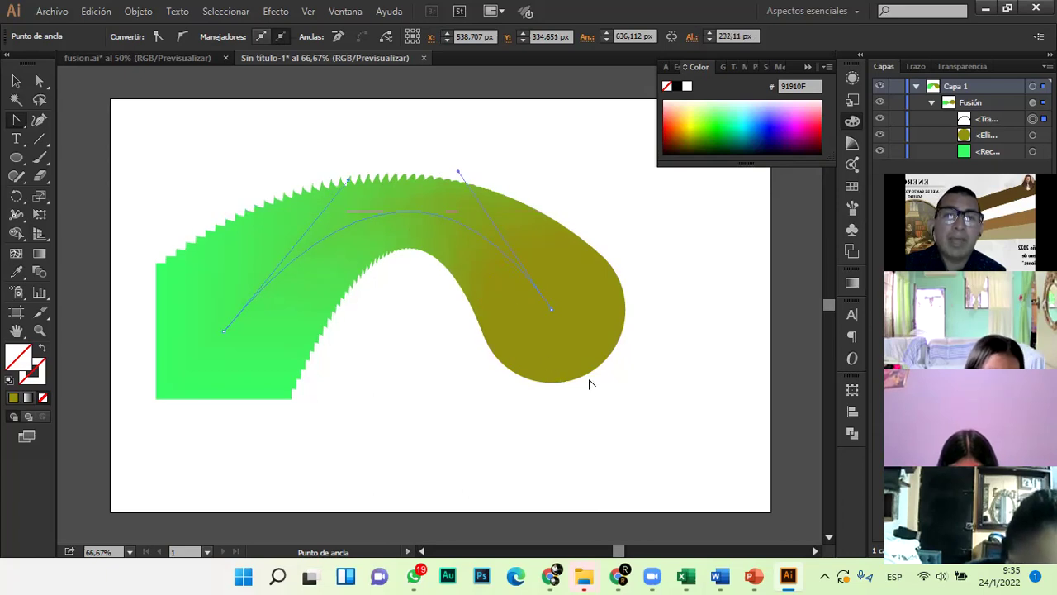
{"action": "left_click_drag", "start_coordinate": [551, 309], "coordinate": [602, 311]}
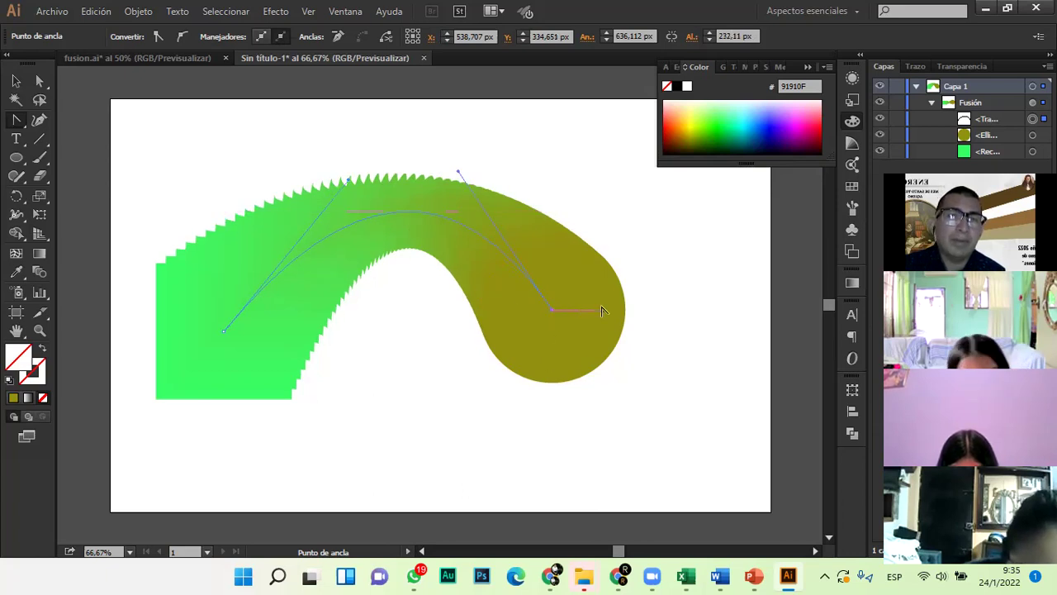
{"action": "left_click", "coordinate": [16, 81]}
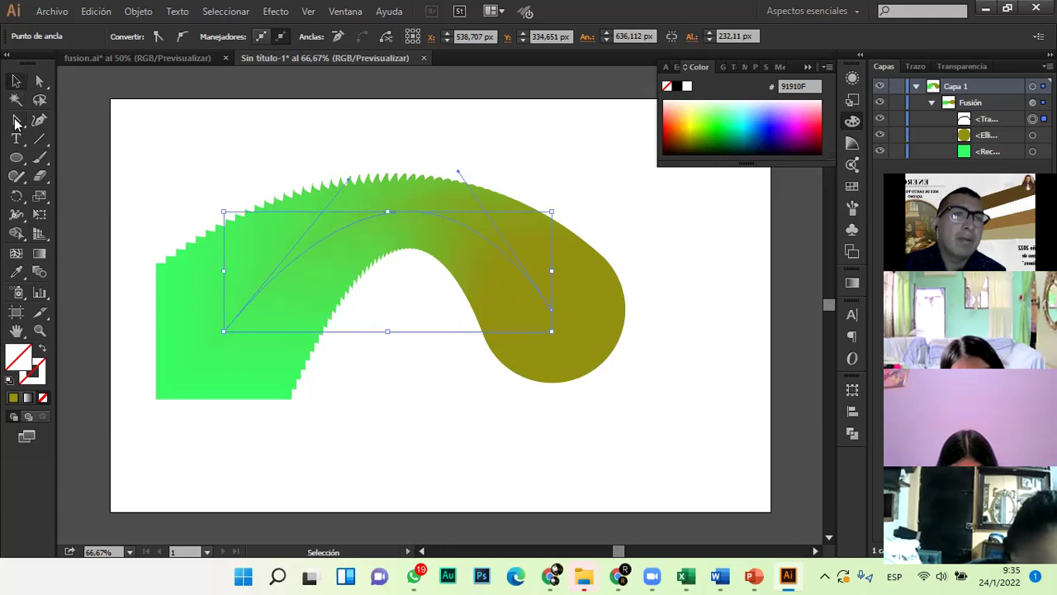
Create a 3-sided polygon with a 50 px radius, enlarge it and place it beneath the arch of the blend
{"action": "left_click_drag", "start_coordinate": [20, 164], "coordinate": [96, 211]}
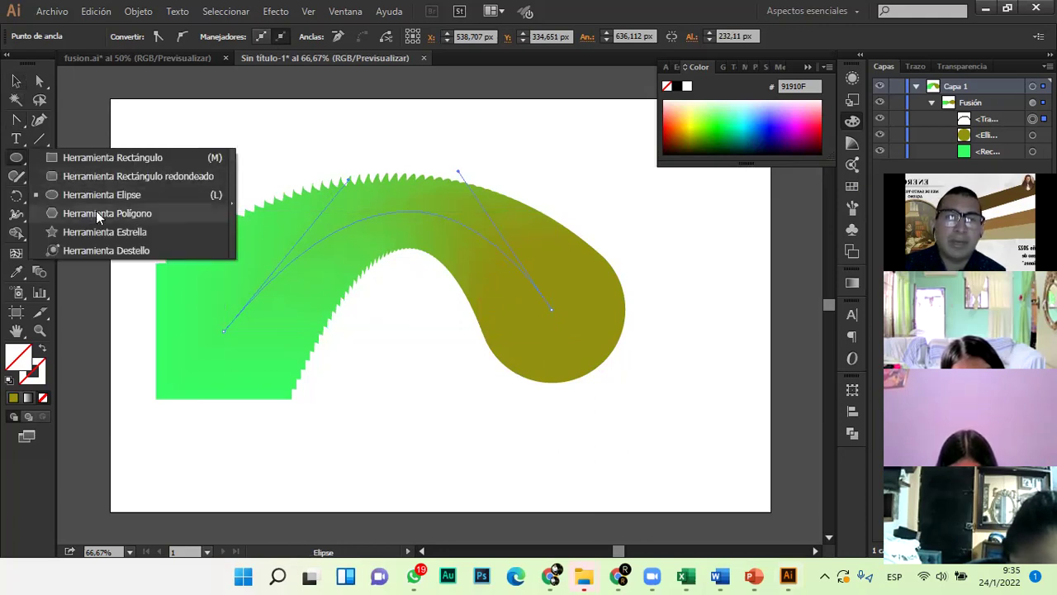
{"action": "left_click_drag", "start_coordinate": [96, 211], "coordinate": [127, 211]}
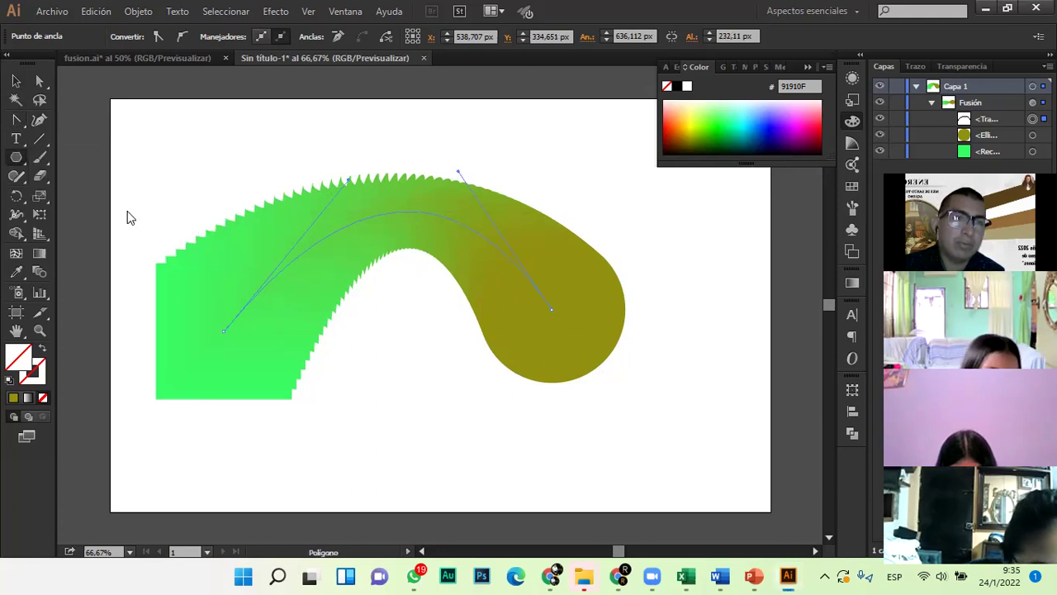
{"action": "left_click", "coordinate": [413, 383]}
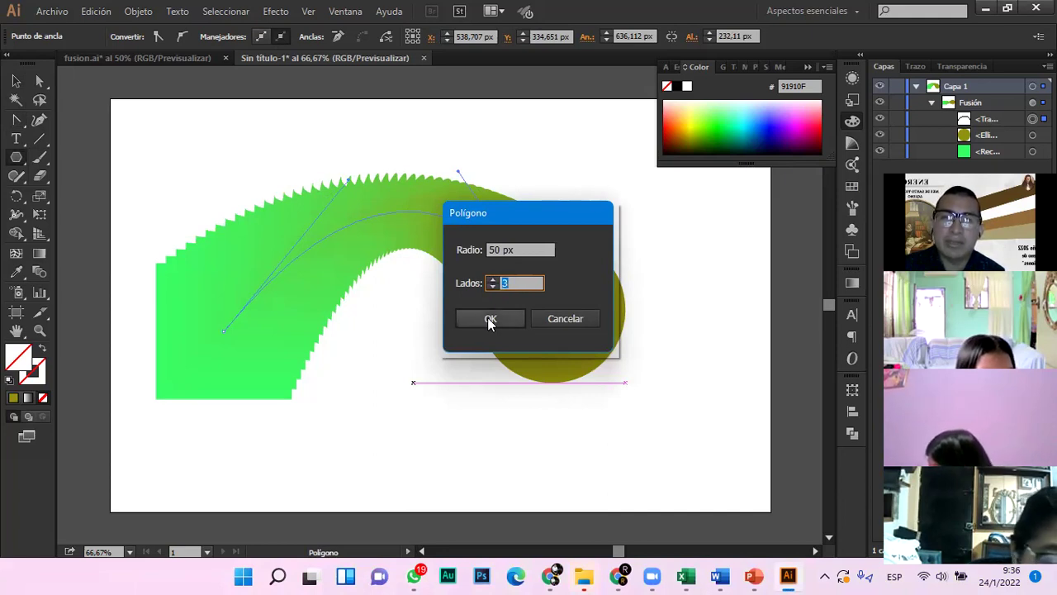
{"action": "left_click", "coordinate": [490, 320]}
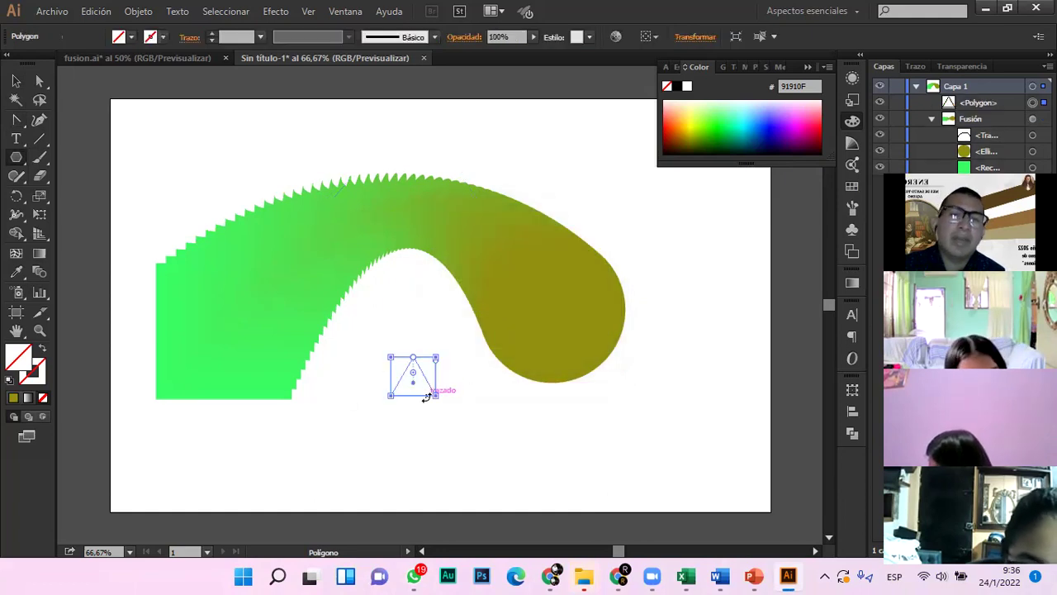
{"action": "left_click_drag", "start_coordinate": [436, 397], "coordinate": [497, 447]}
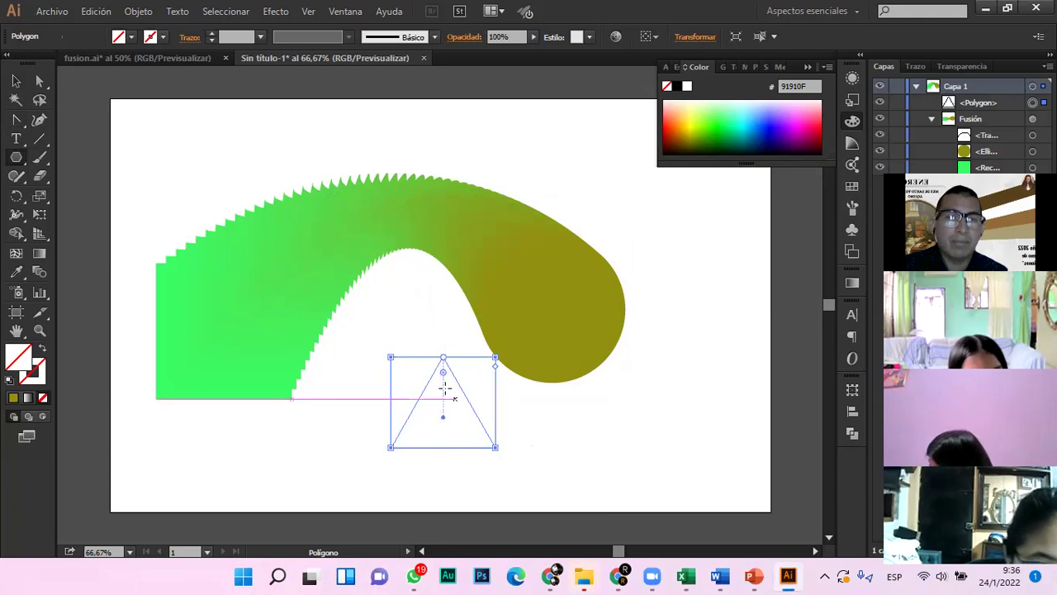
{"action": "left_click", "coordinate": [16, 82]}
{"action": "left_click_drag", "start_coordinate": [443, 406], "coordinate": [409, 417]}
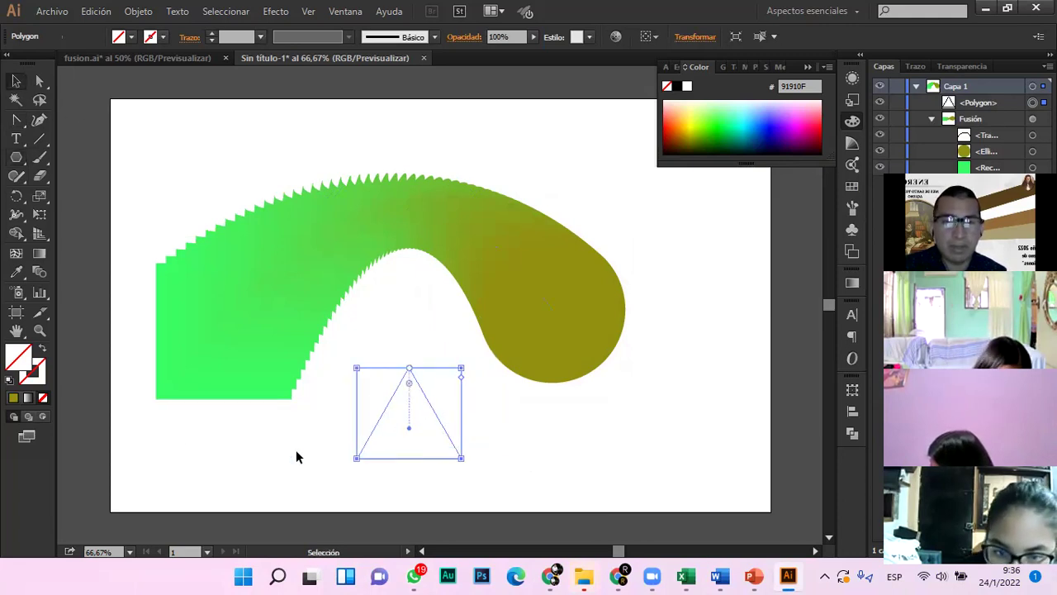
Try to fill the triangle with black #000000
{"action": "double_click", "coordinate": [23, 361]}
{"action": "left_click_drag", "start_coordinate": [708, 280], "coordinate": [556, 372]}
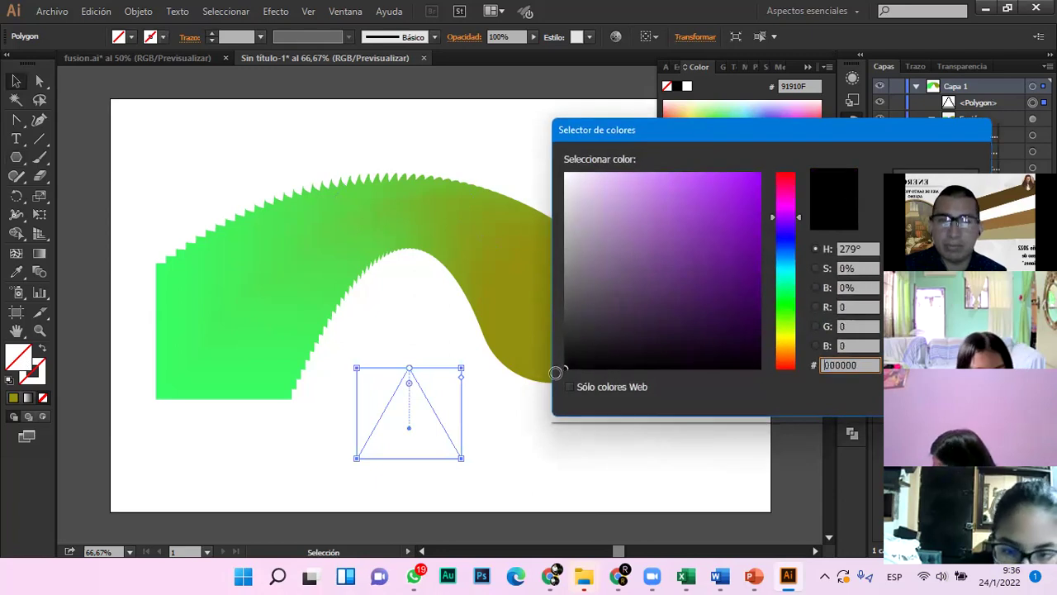
{"action": "left_click", "coordinate": [906, 174]}
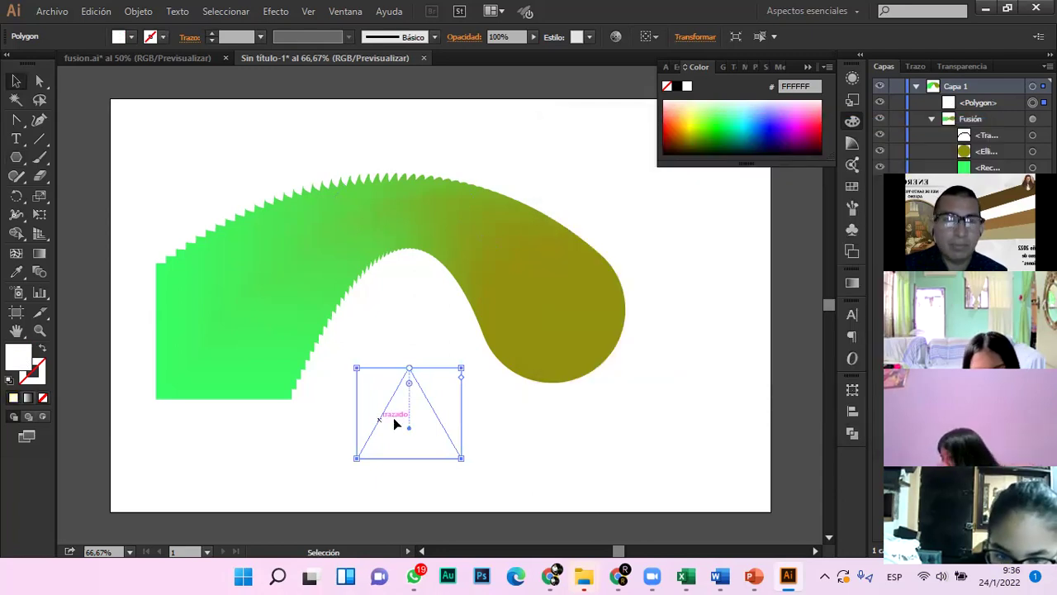
{"action": "left_click", "coordinate": [437, 430]}
{"action": "left_click", "coordinate": [367, 436]}
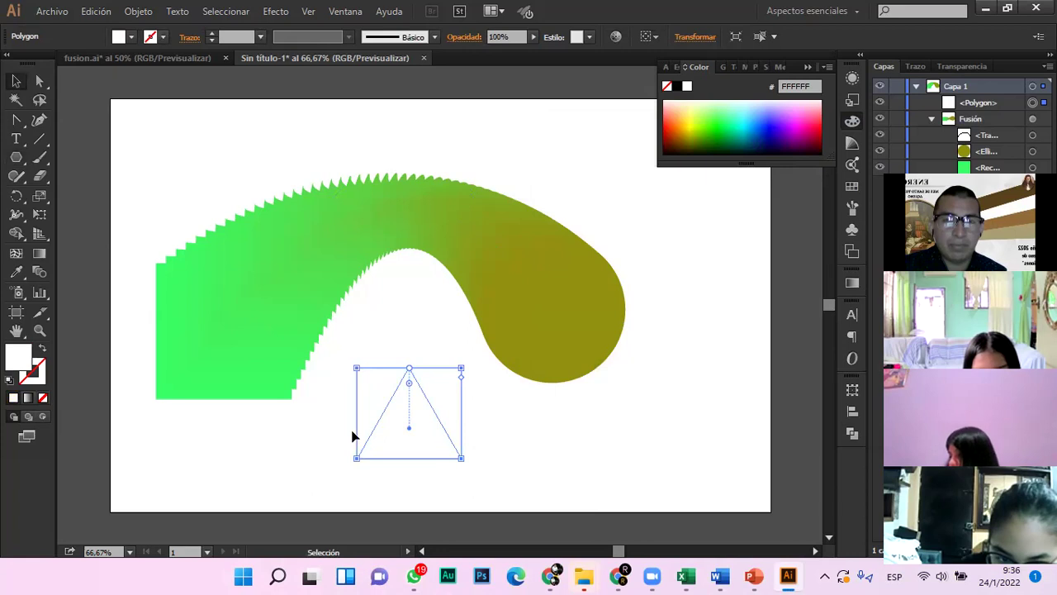
Set the triangle's fill to black #000000 and move it down and right, clear of the blend
{"action": "double_click", "coordinate": [18, 357]}
{"action": "left_click_drag", "start_coordinate": [565, 350], "coordinate": [565, 368]}
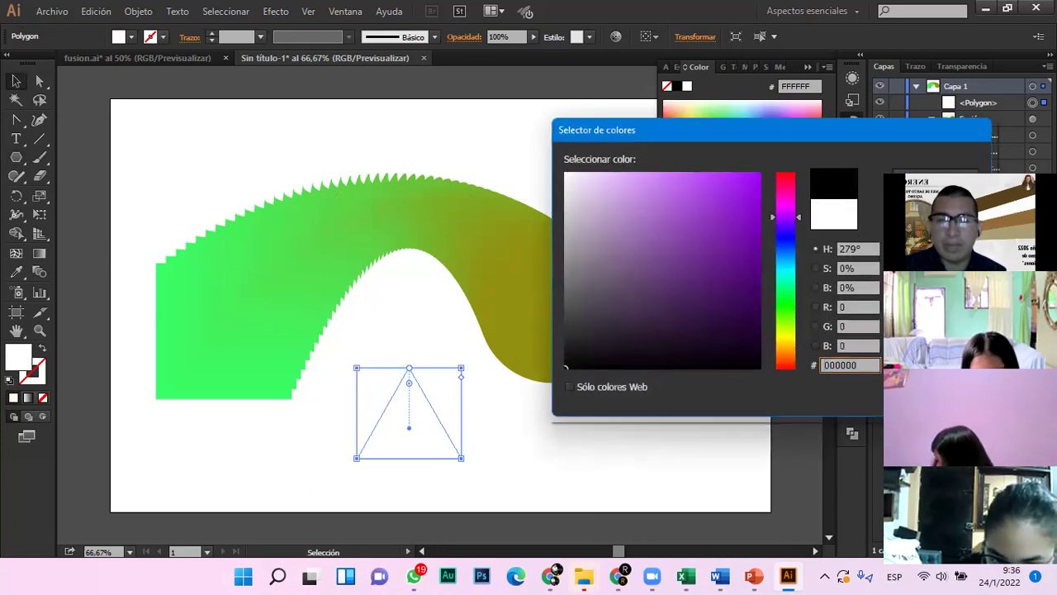
{"action": "key", "text": "Return"}
{"action": "left_click_drag", "start_coordinate": [415, 437], "coordinate": [464, 460]}
{"action": "left_click_drag", "start_coordinate": [457, 461], "coordinate": [457, 461]}
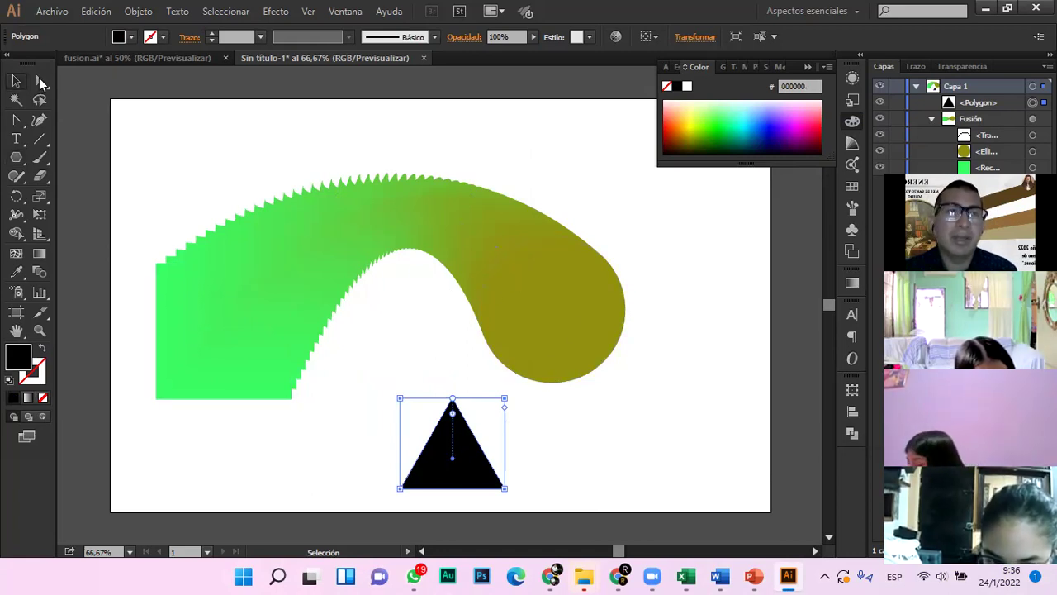
Select the arched blend and the black triangle, blend them together and clear the selection
{"action": "left_click_drag", "start_coordinate": [133, 158], "coordinate": [676, 516]}
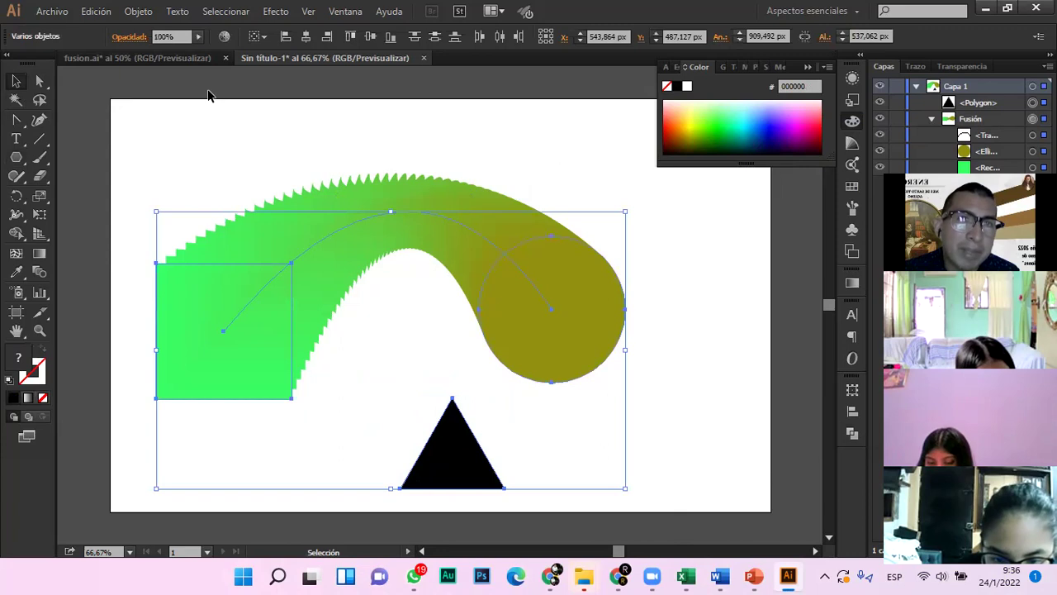
{"action": "left_click", "coordinate": [140, 14]}
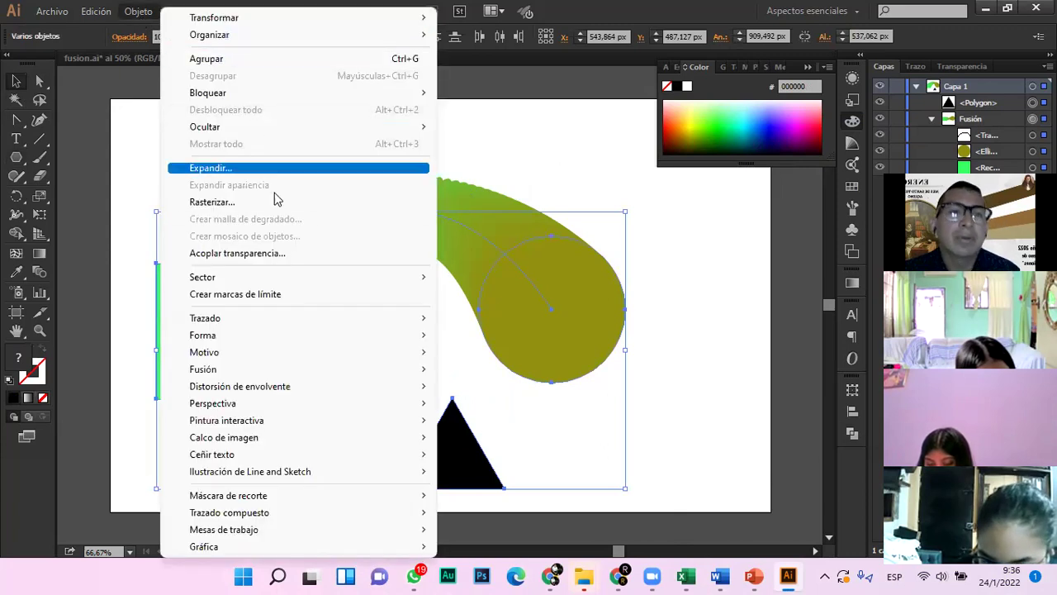
{"action": "mouse_move", "coordinate": [288, 373]}
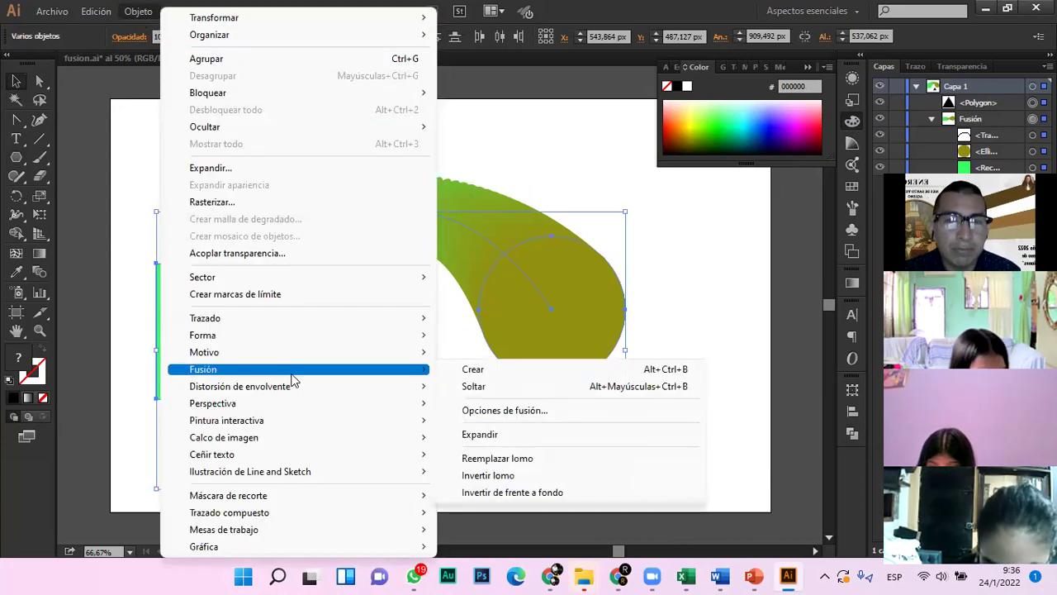
{"action": "left_click", "coordinate": [506, 377]}
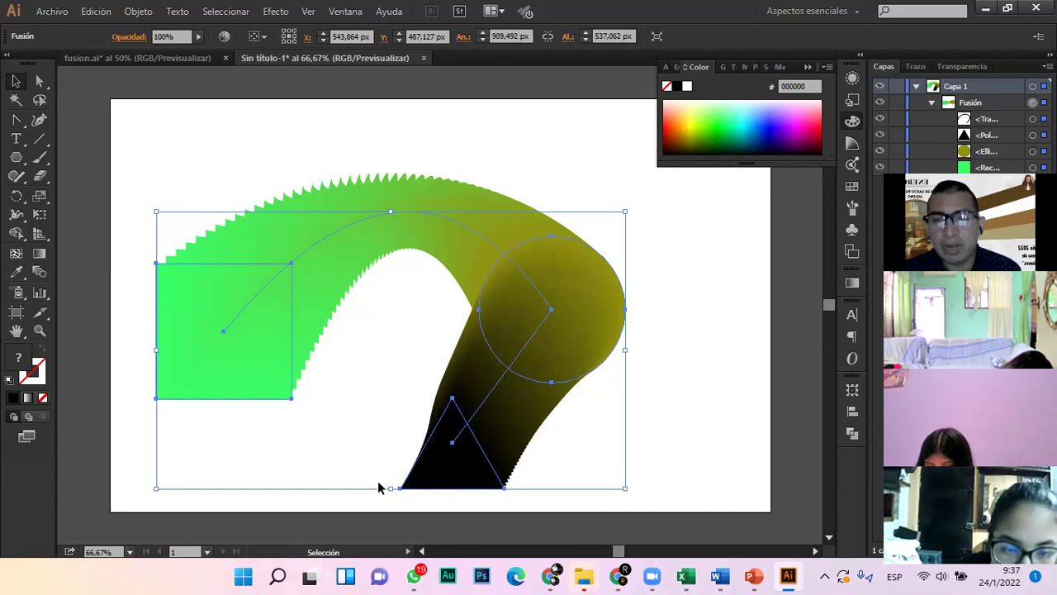
{"action": "left_click", "coordinate": [706, 337]}
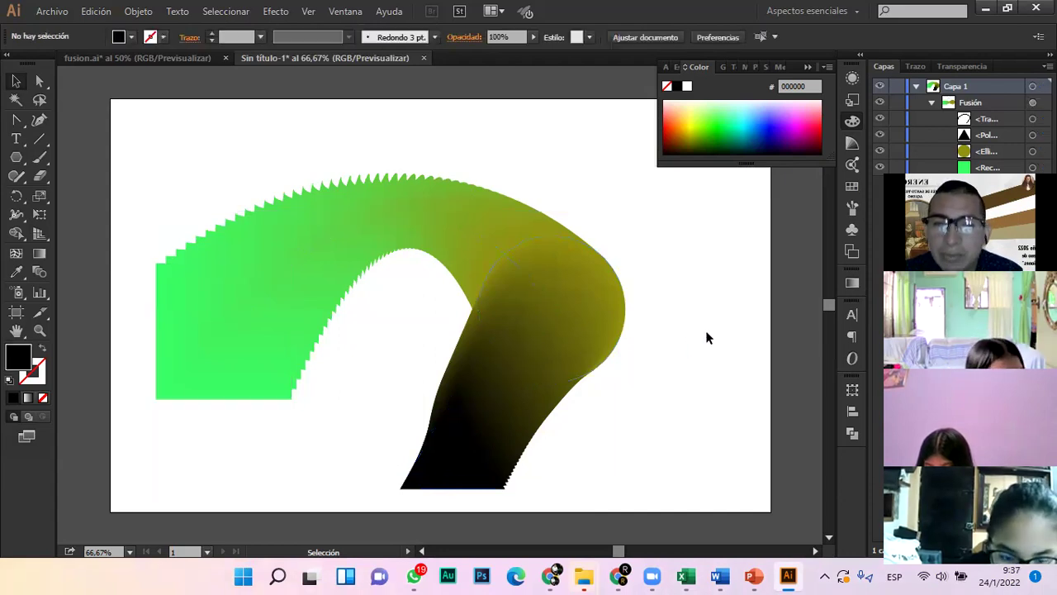
Isolate the blend, move its black triangle to the left beneath the arch, shrink it, and exit isolation mode
{"action": "left_click", "coordinate": [440, 456]}
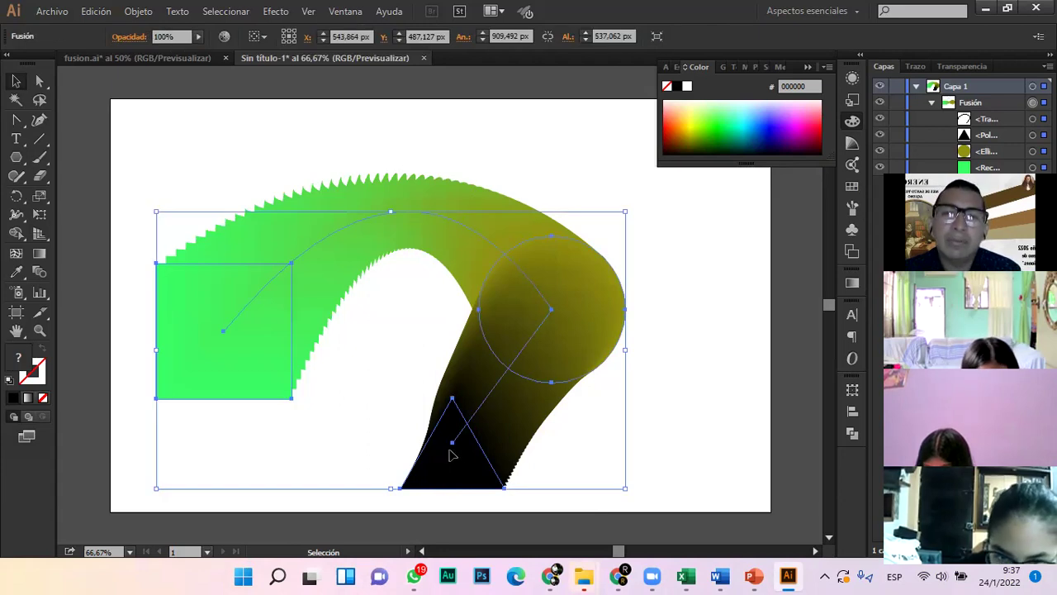
{"action": "double_click", "coordinate": [479, 446]}
{"action": "left_click_drag", "start_coordinate": [479, 446], "coordinate": [304, 462]}
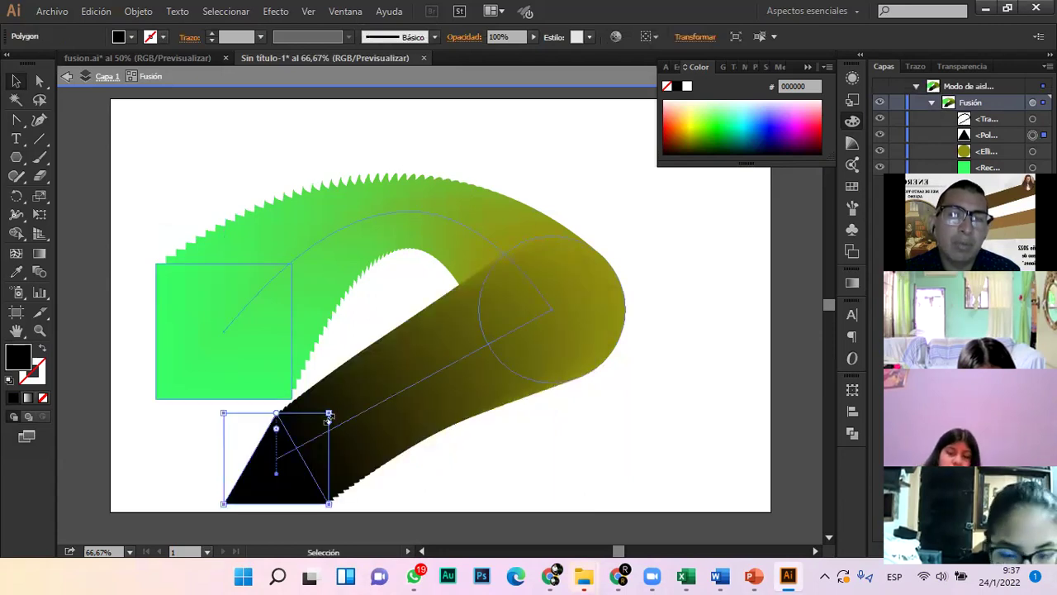
{"action": "left_click_drag", "start_coordinate": [329, 412], "coordinate": [311, 484]}
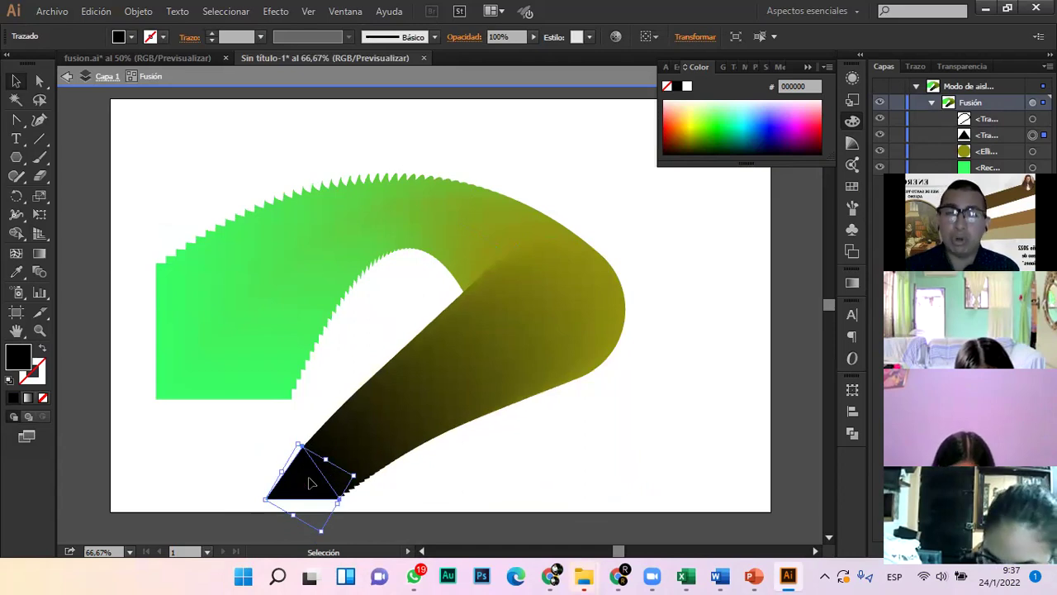
{"action": "double_click", "coordinate": [157, 195]}
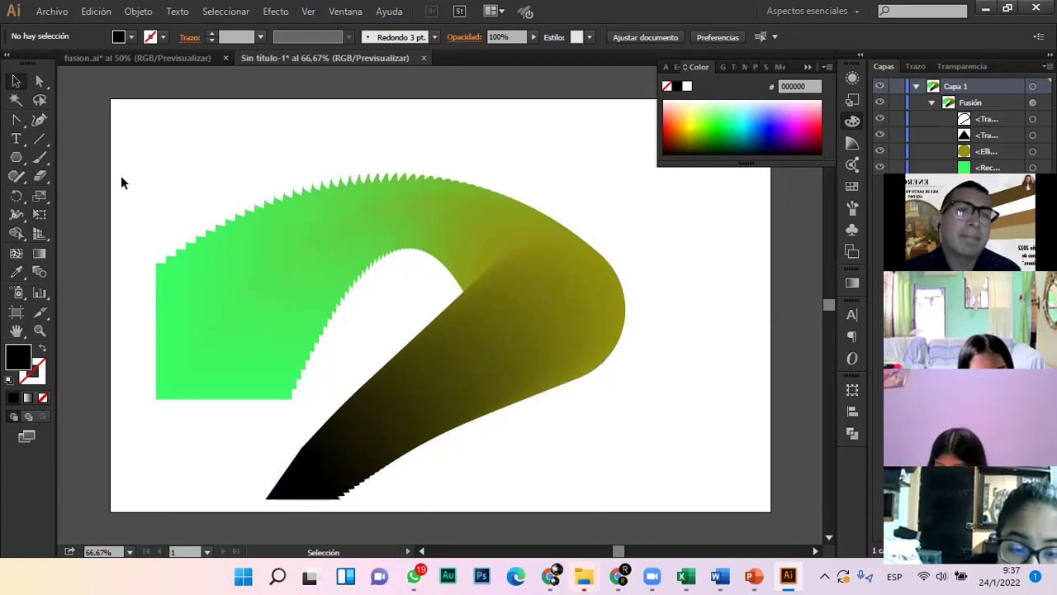
Open the blend options for the whole blend and set Pasos especificados to 10 with the preview on
{"action": "left_click_drag", "start_coordinate": [122, 177], "coordinate": [750, 516]}
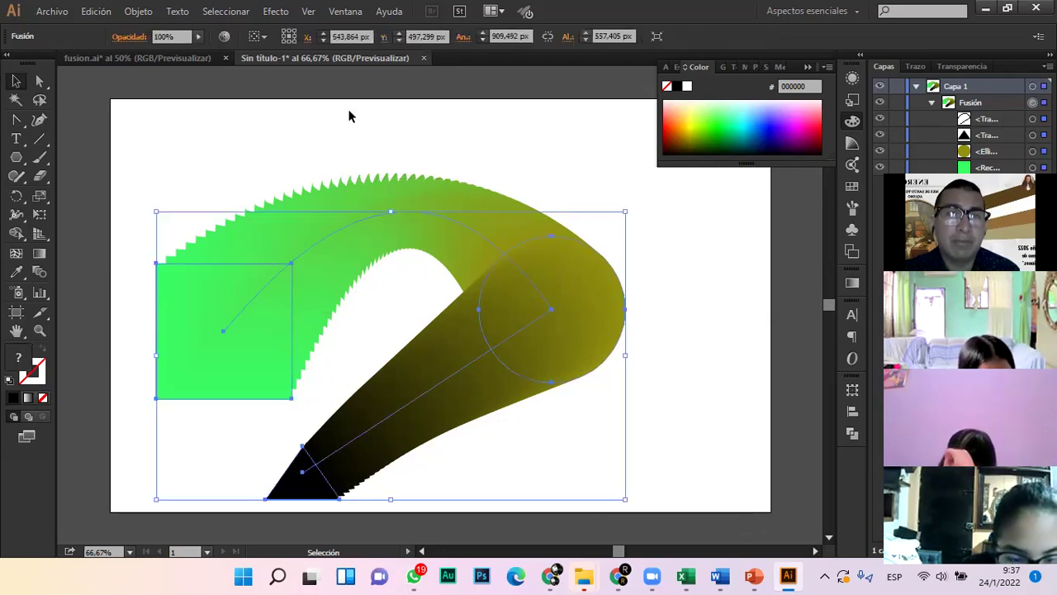
{"action": "double_click", "coordinate": [40, 275]}
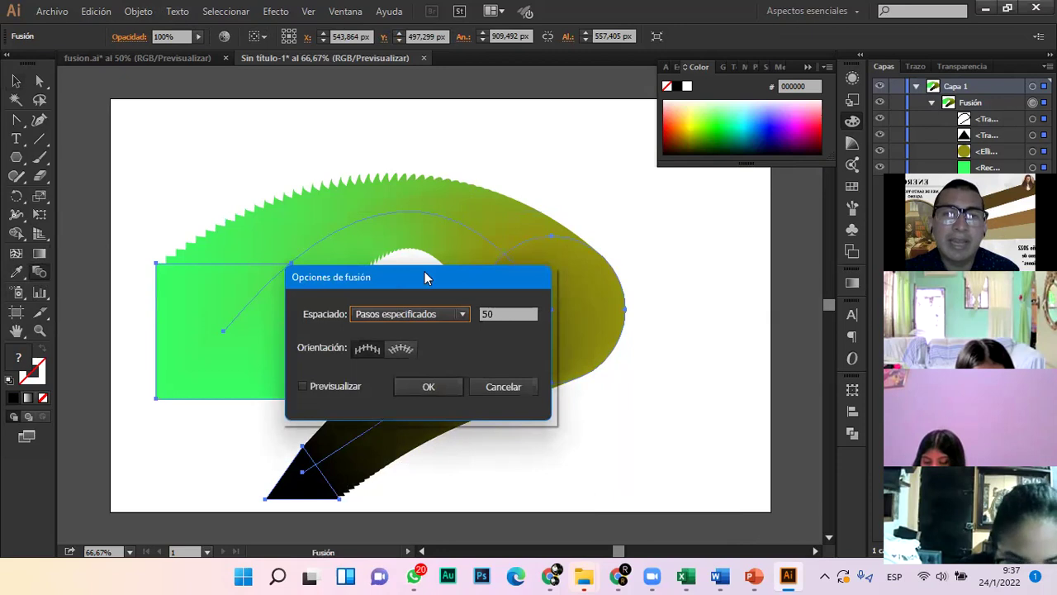
{"action": "left_click_drag", "start_coordinate": [413, 279], "coordinate": [513, 193]}
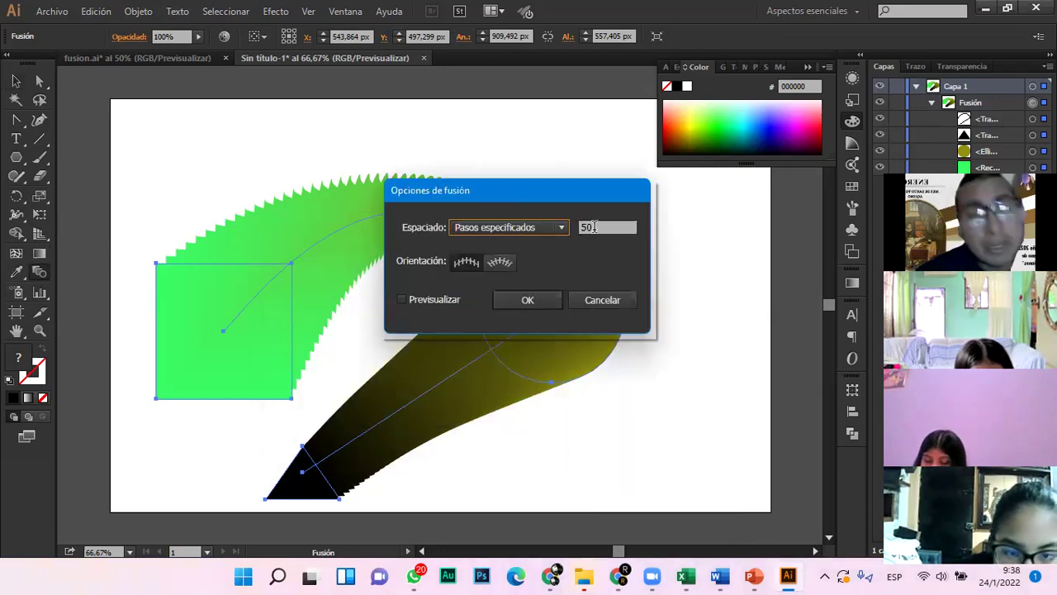
{"action": "key", "text": "Tab"}
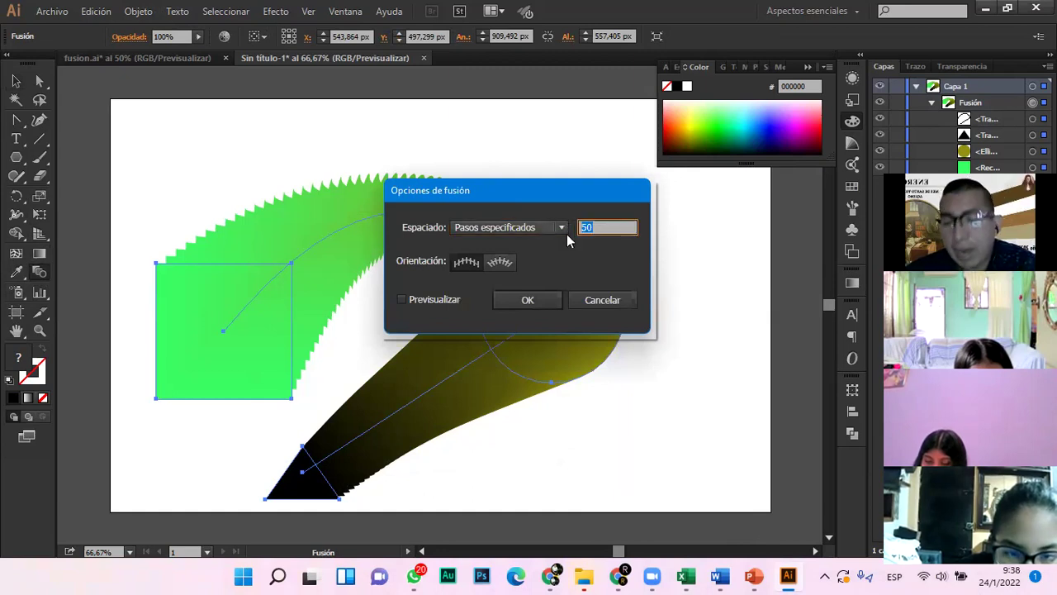
{"action": "type", "text": "10"}
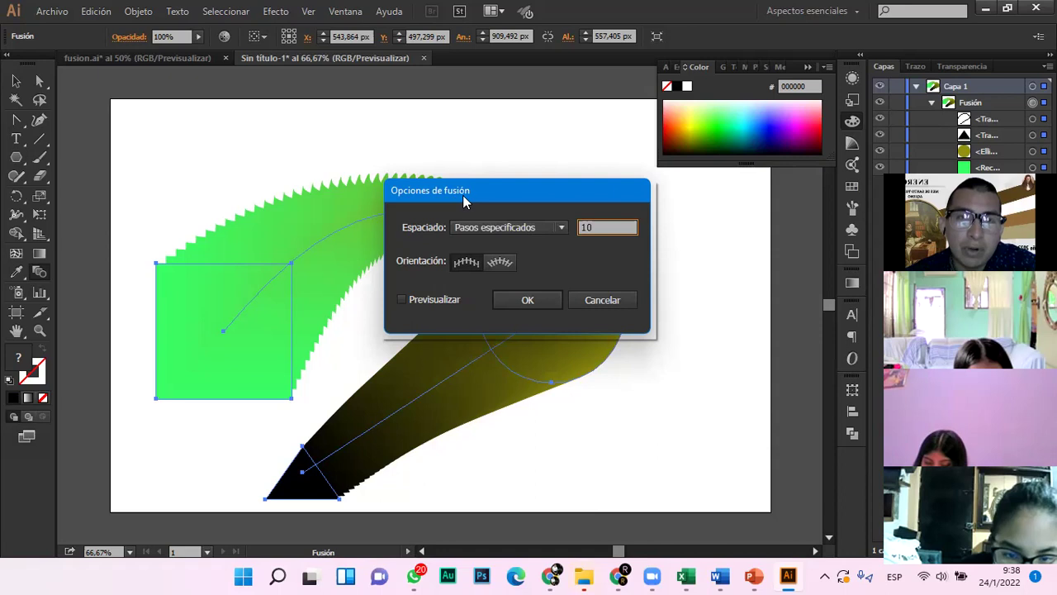
{"action": "left_click_drag", "start_coordinate": [468, 195], "coordinate": [570, 172]}
{"action": "left_click", "coordinate": [511, 279]}
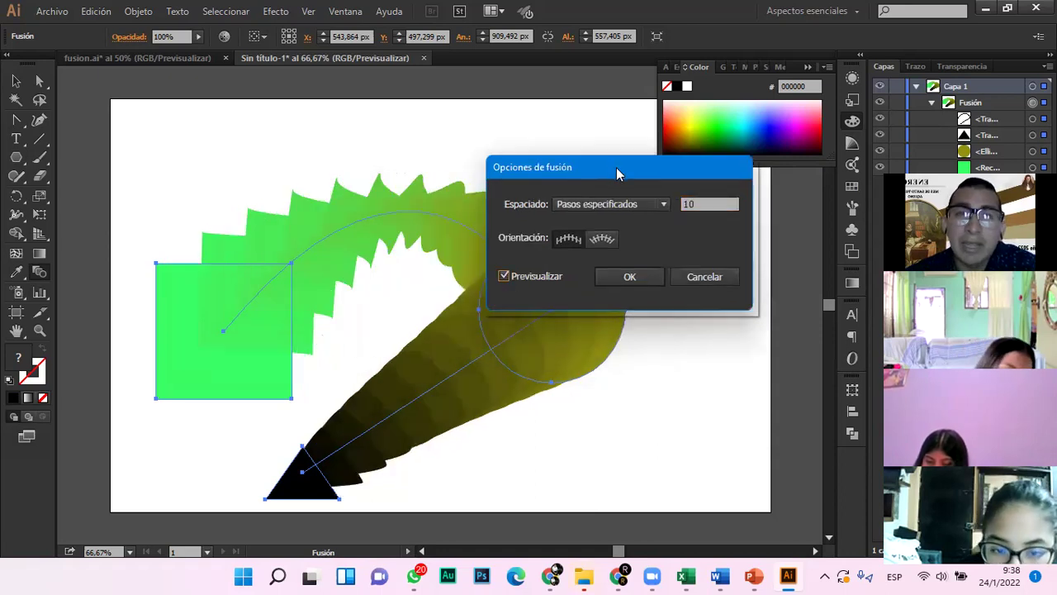
{"action": "left_click_drag", "start_coordinate": [616, 167], "coordinate": [806, 176]}
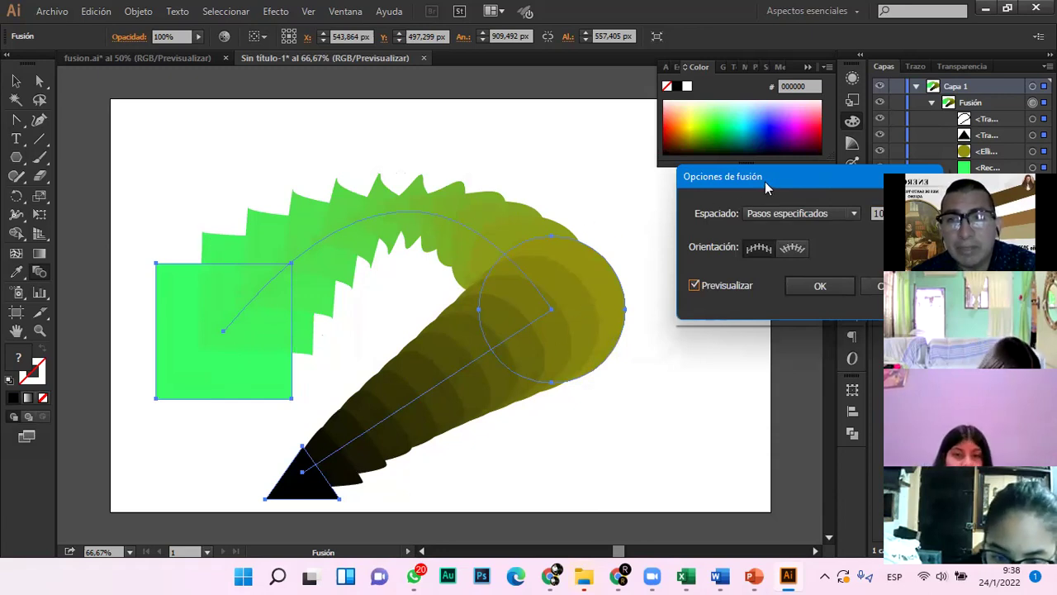
Set the blend's specified steps to 20 and refresh the preview
{"action": "left_click_drag", "start_coordinate": [765, 182], "coordinate": [646, 182]}
{"action": "left_click_drag", "start_coordinate": [776, 213], "coordinate": [747, 215]}
{"action": "type", "text": "20"}
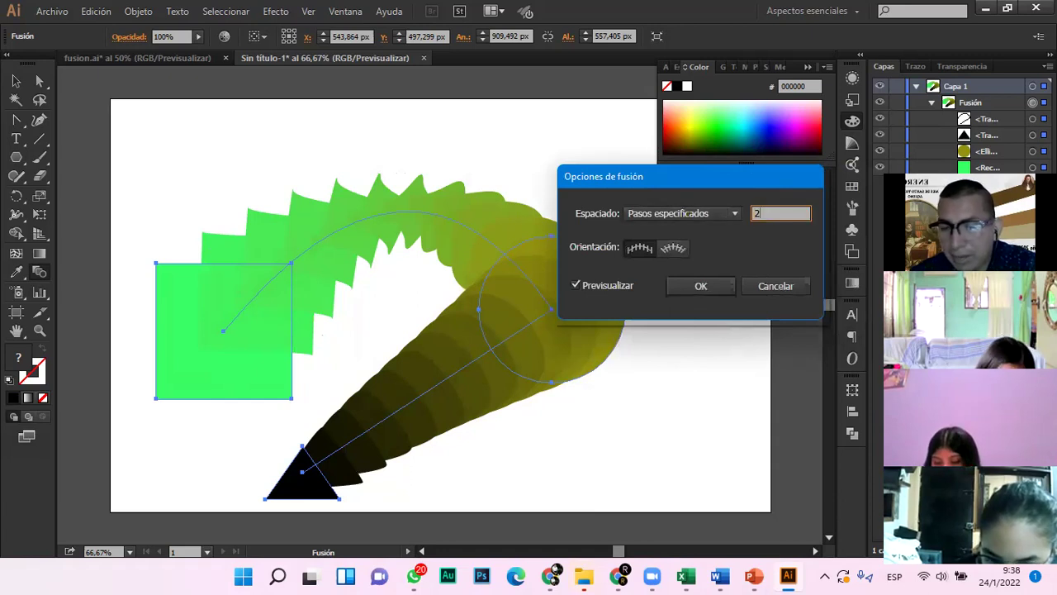
{"action": "left_click", "coordinate": [577, 285]}
{"action": "left_click", "coordinate": [576, 285]}
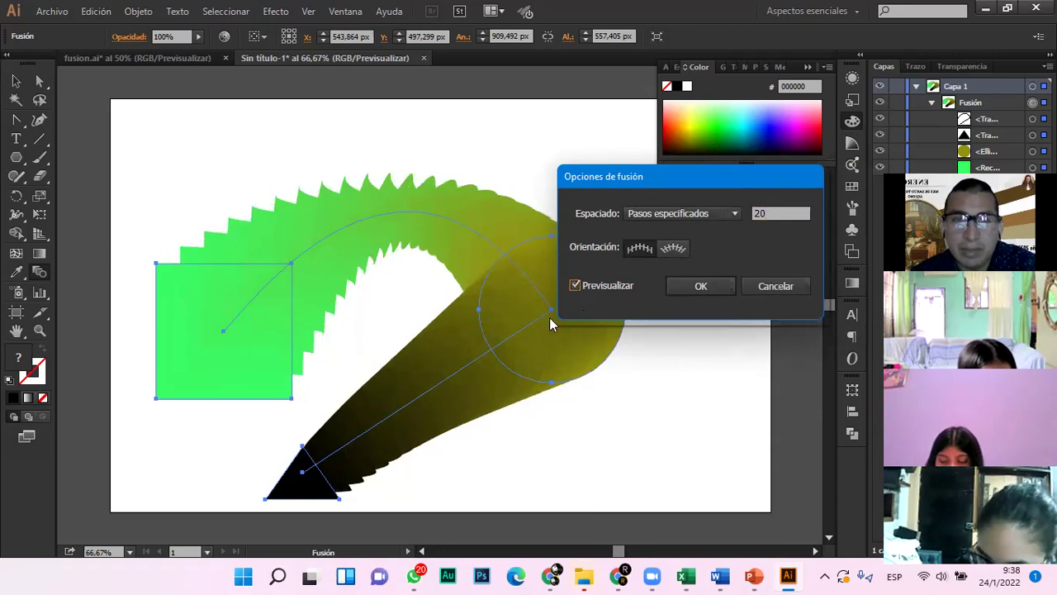
Compare the blend's Suavizar color spacing with Pasos especificados, ending on Suavizar color
{"action": "left_click", "coordinate": [687, 213]}
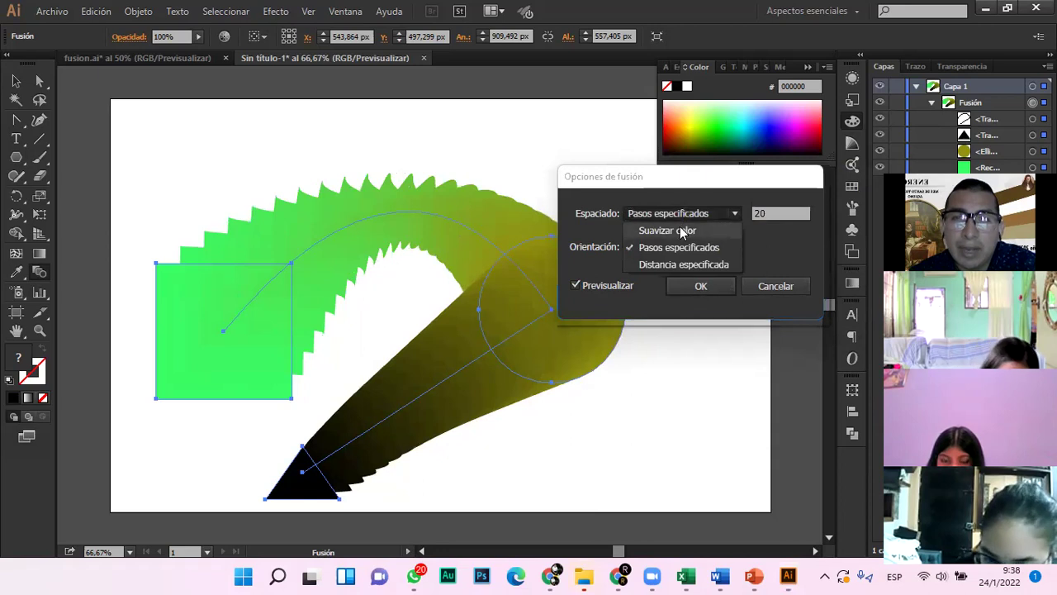
{"action": "left_click", "coordinate": [657, 231]}
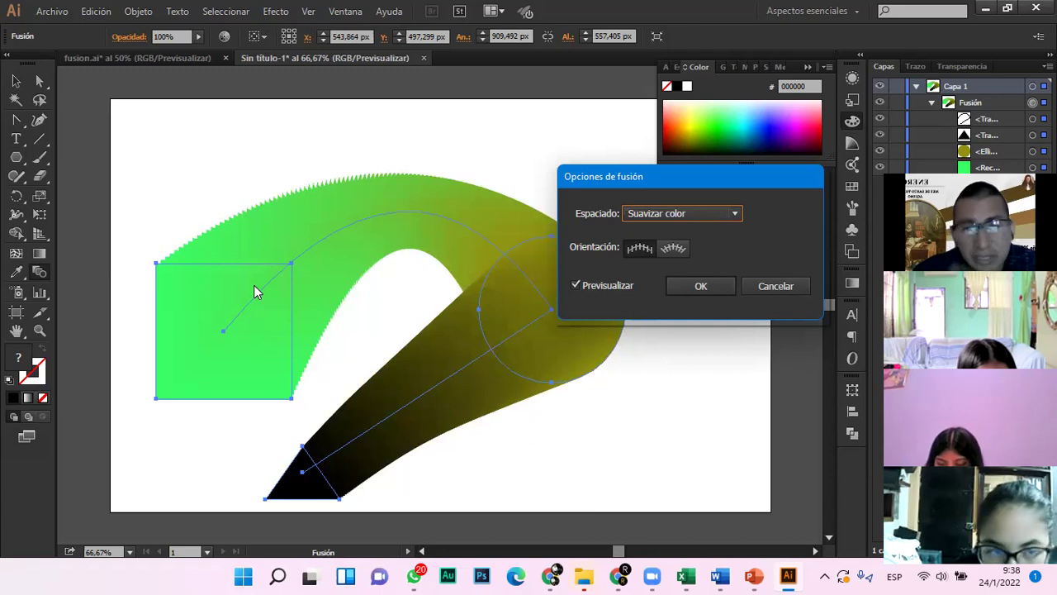
{"action": "left_click", "coordinate": [671, 217]}
{"action": "left_click", "coordinate": [670, 252]}
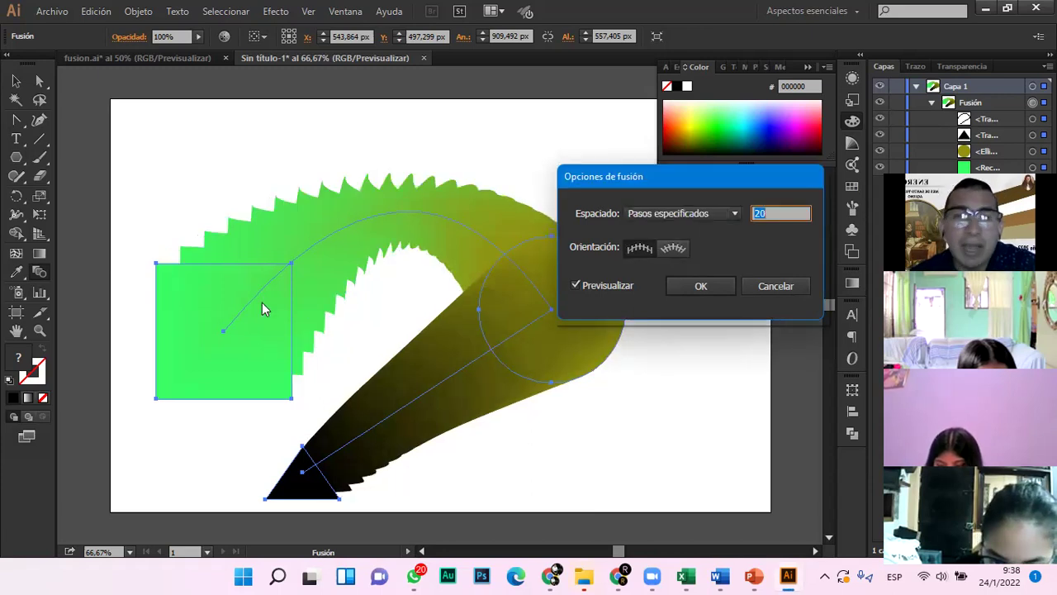
{"action": "left_click", "coordinate": [655, 213]}
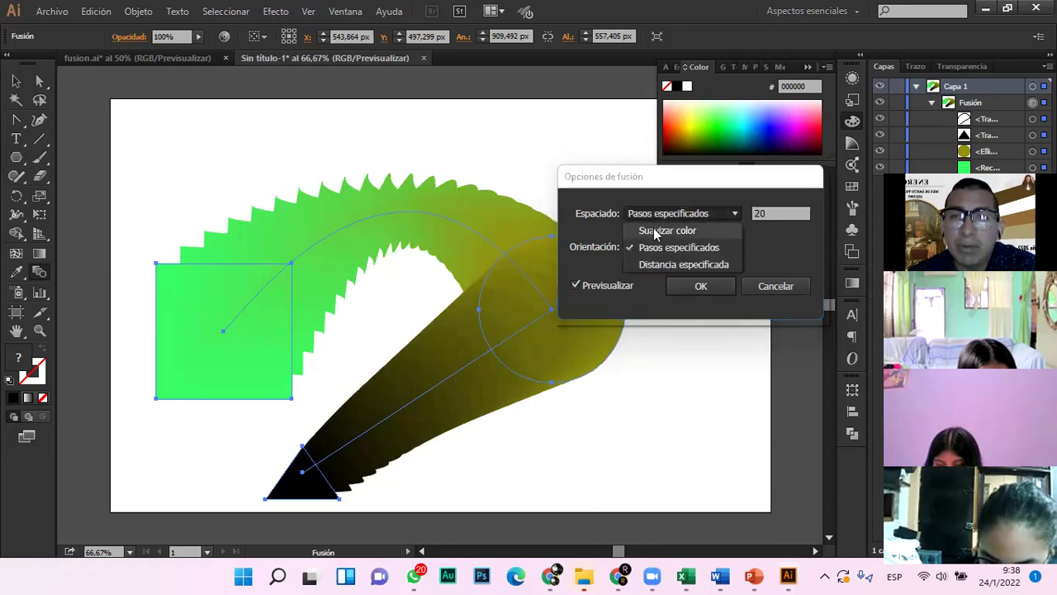
{"action": "left_click", "coordinate": [656, 232]}
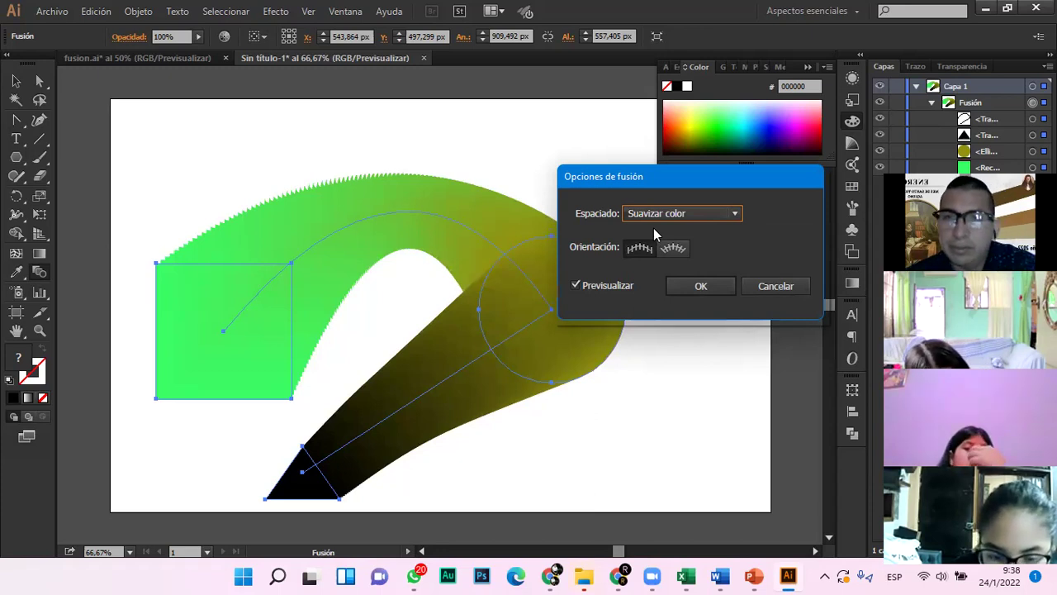
Change the blend's spacing to Distancia especificada with a distance of 8 px and refresh the preview
{"action": "left_click", "coordinate": [677, 213]}
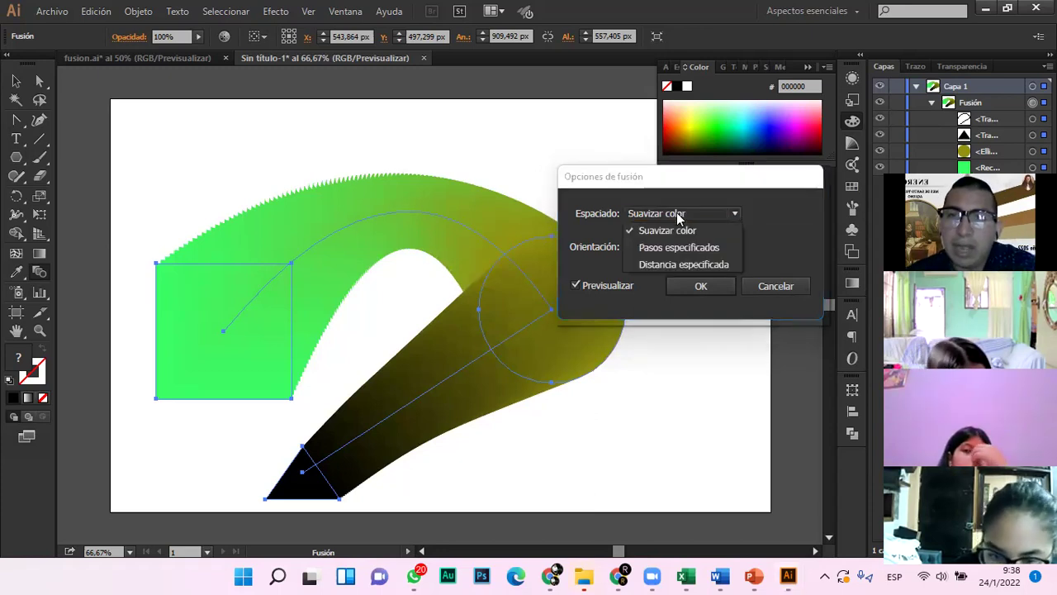
{"action": "left_click", "coordinate": [666, 266]}
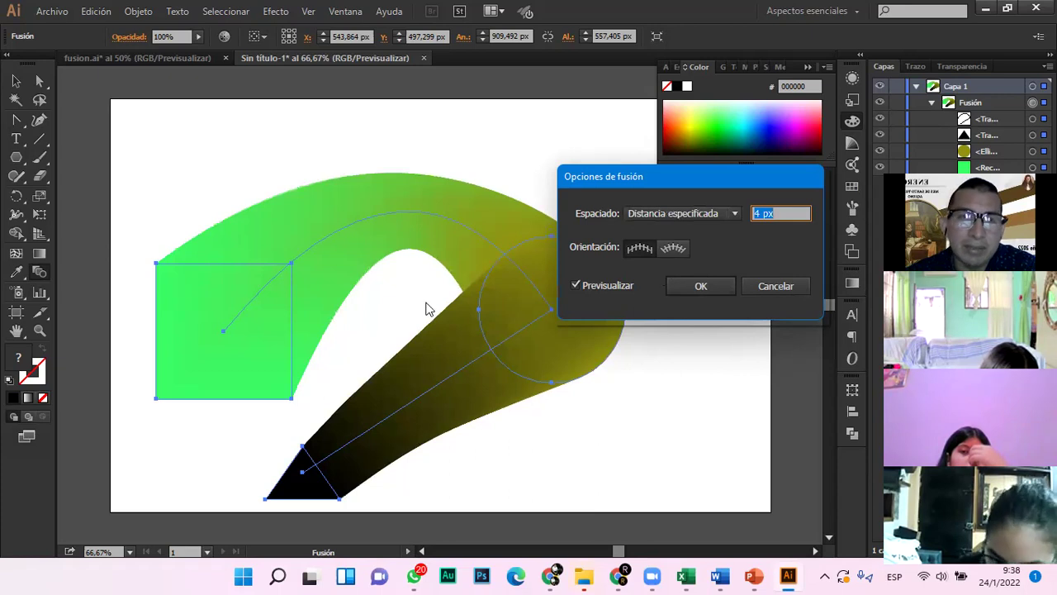
{"action": "left_click", "coordinate": [761, 213]}
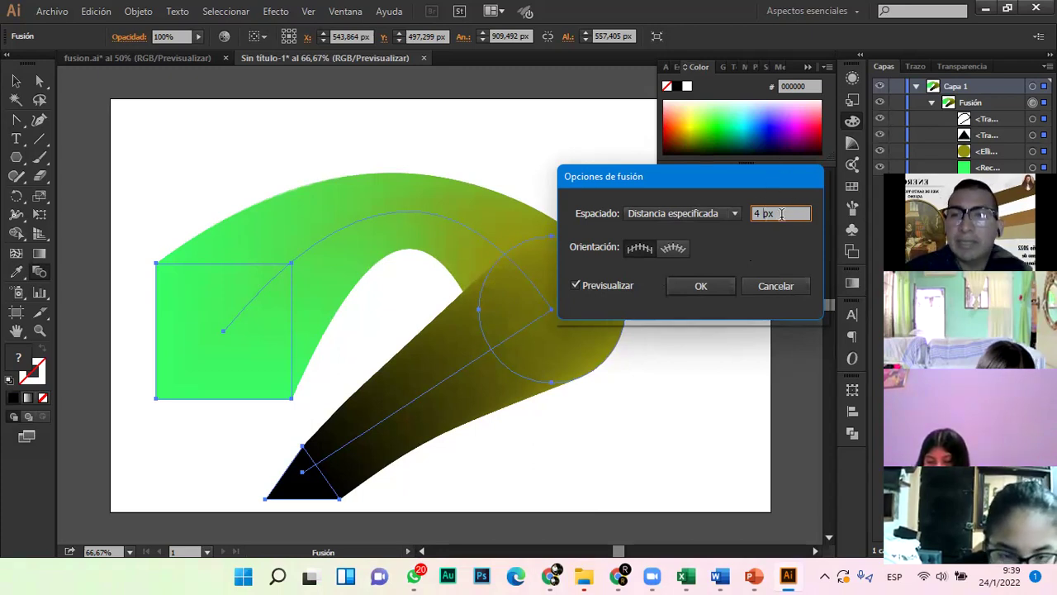
{"action": "key", "text": "BackSpace"}
{"action": "type", "text": "8"}
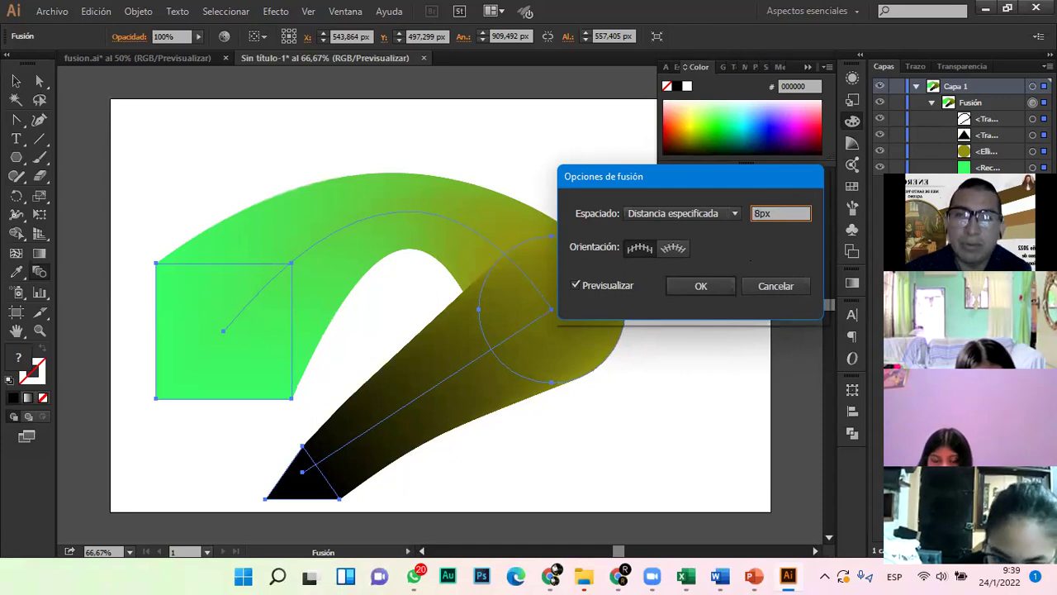
{"action": "left_click", "coordinate": [575, 285]}
{"action": "left_click", "coordinate": [574, 286]}
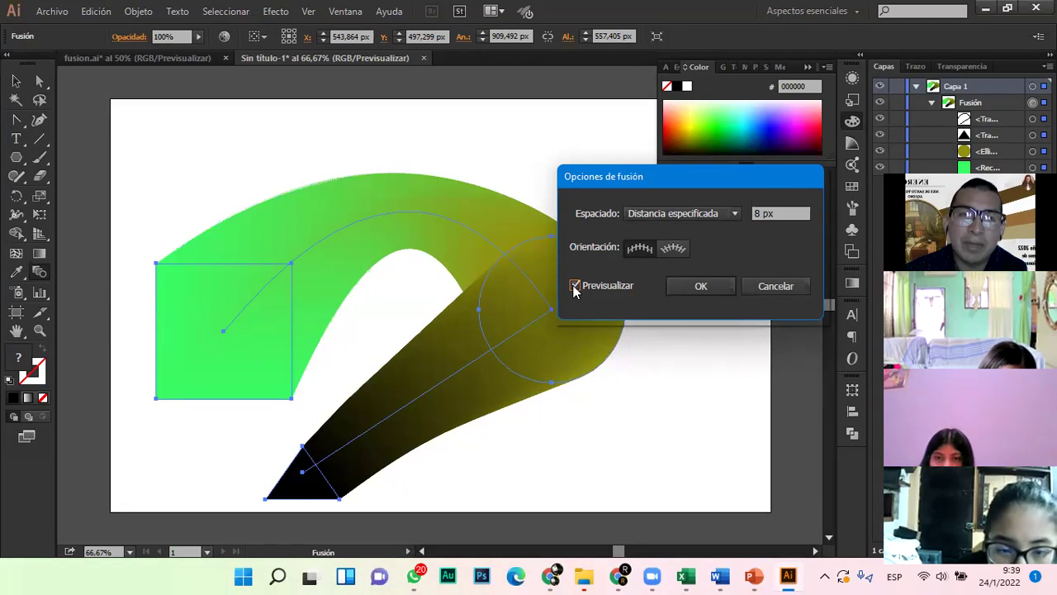
Set the blend's specified distance to 20 px, update the preview and move the dialog off the artwork
{"action": "double_click", "coordinate": [758, 213]}
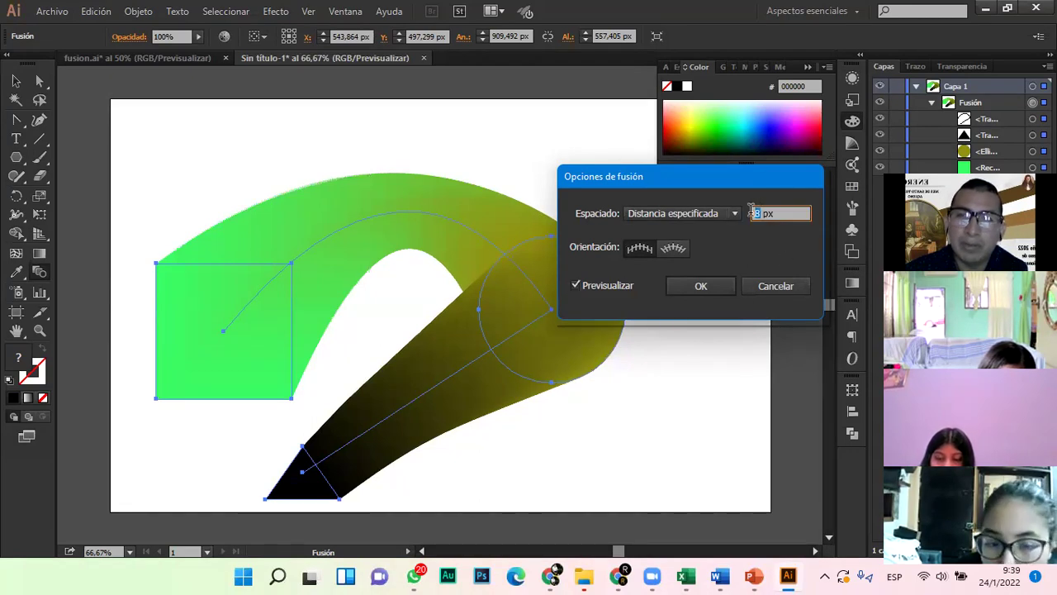
{"action": "type", "text": "20"}
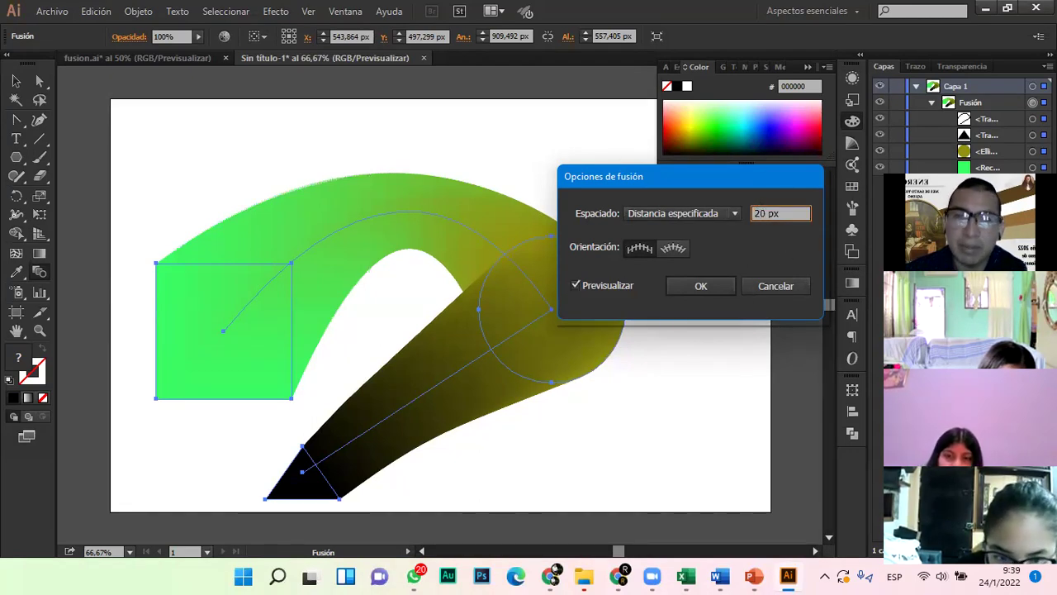
{"action": "left_click", "coordinate": [574, 285]}
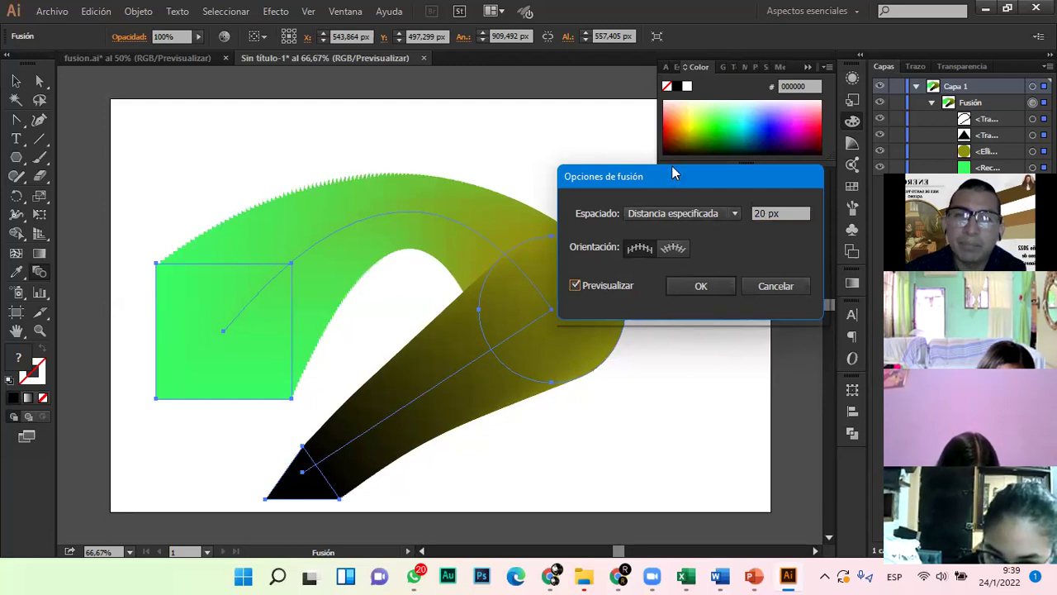
{"action": "left_click_drag", "start_coordinate": [672, 168], "coordinate": [673, 138]}
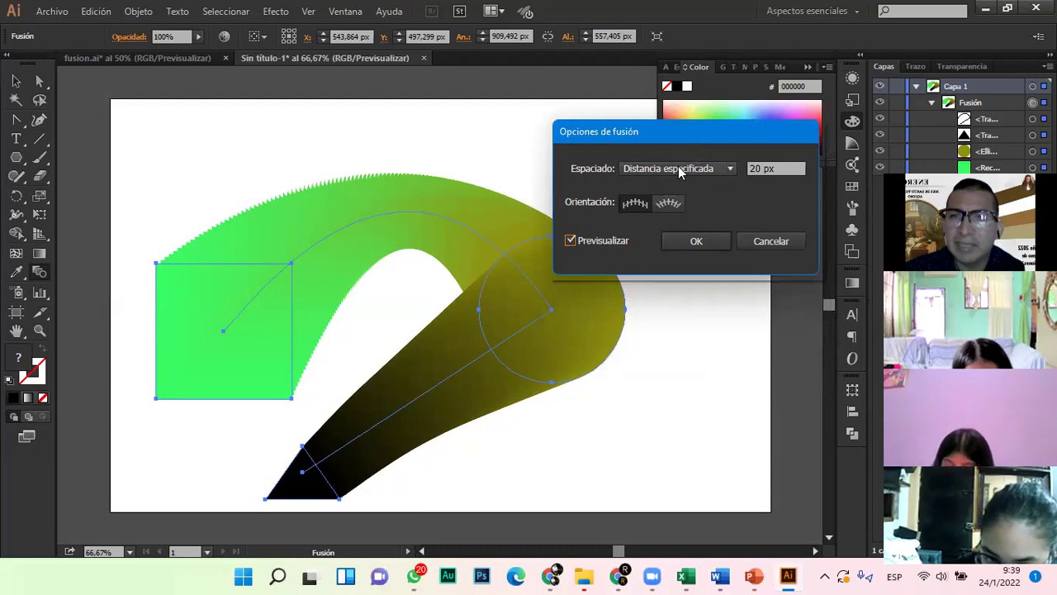
Switch the blend's spacing back to Pasos especificados with 50 steps and update the preview
{"action": "left_click", "coordinate": [678, 167]}
{"action": "left_click", "coordinate": [680, 203]}
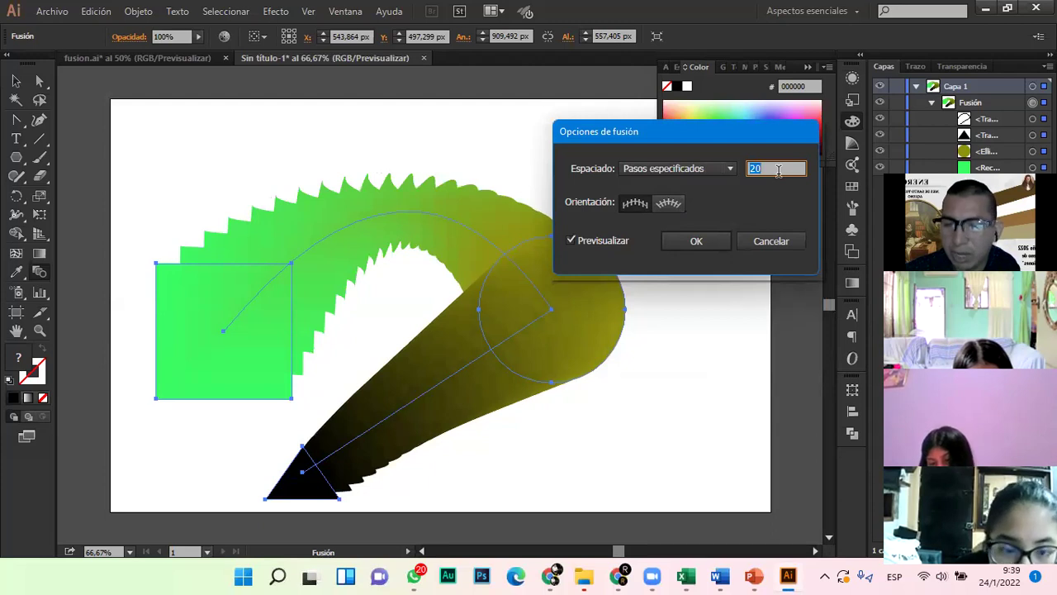
{"action": "type", "text": "5"}
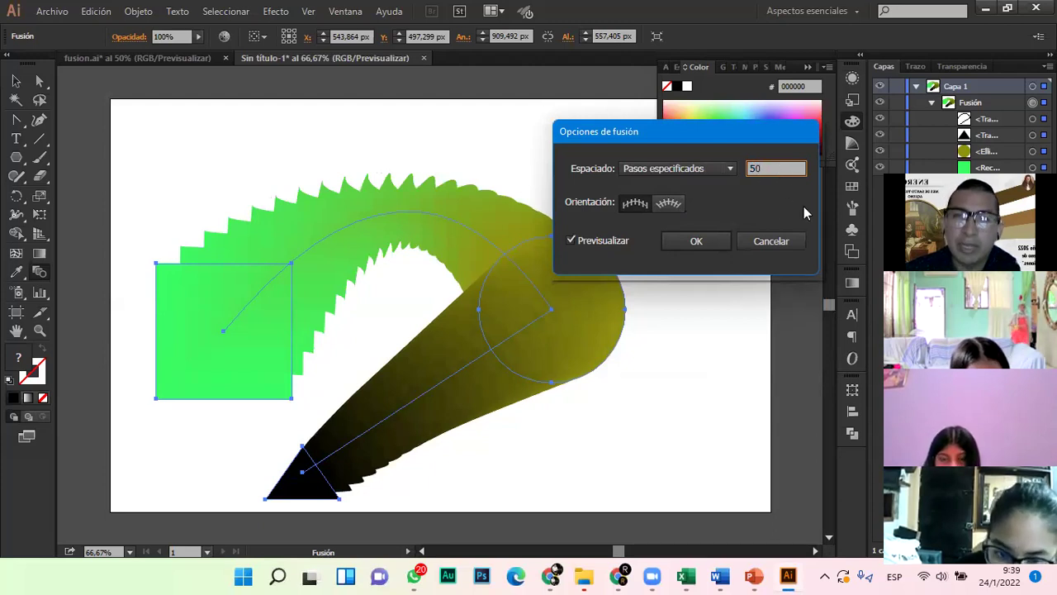
{"action": "left_click", "coordinate": [570, 241]}
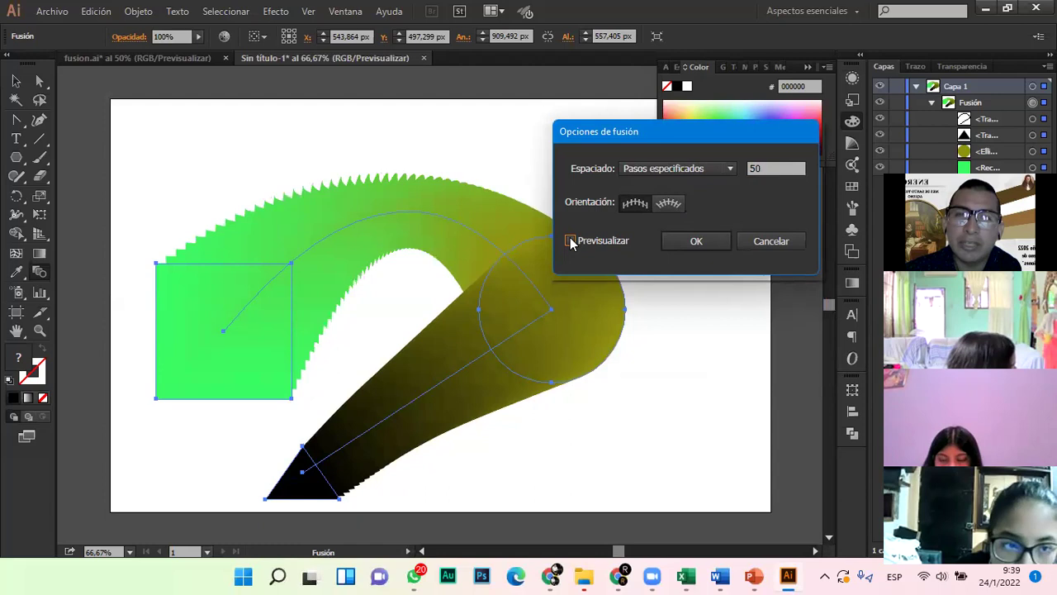
Accept the blend options and scale the whole blend down into the artboard's lower-left area
{"action": "left_click", "coordinate": [722, 243]}
{"action": "left_click", "coordinate": [15, 80]}
{"action": "left_click", "coordinate": [276, 152]}
{"action": "left_click_drag", "start_coordinate": [239, 159], "coordinate": [644, 361]}
{"action": "left_click_drag", "start_coordinate": [627, 211], "coordinate": [300, 411]}
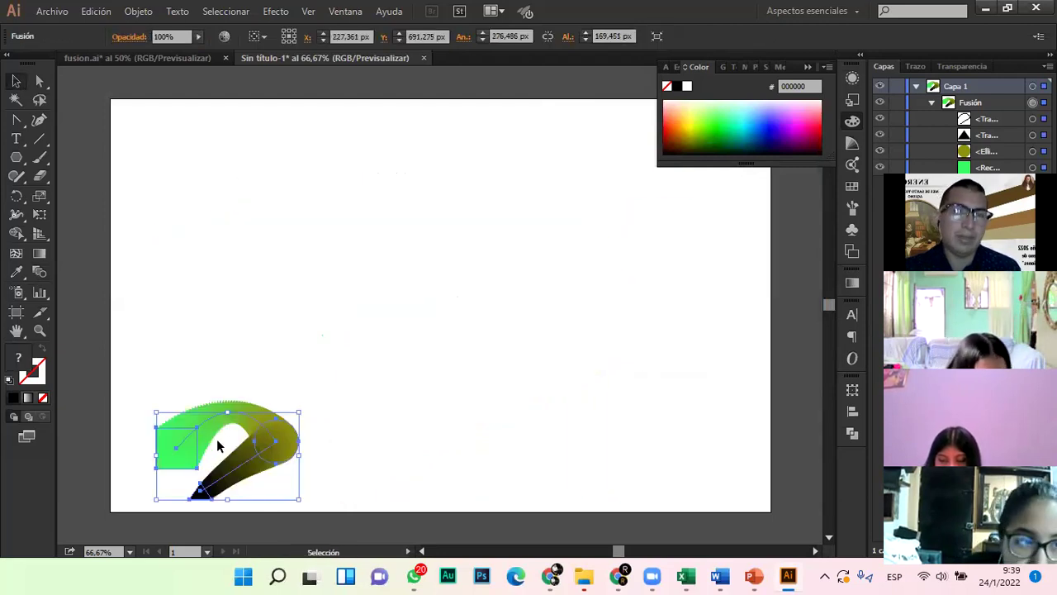
{"action": "left_click_drag", "start_coordinate": [299, 410], "coordinate": [399, 355]}
{"action": "left_click", "coordinate": [560, 370]}
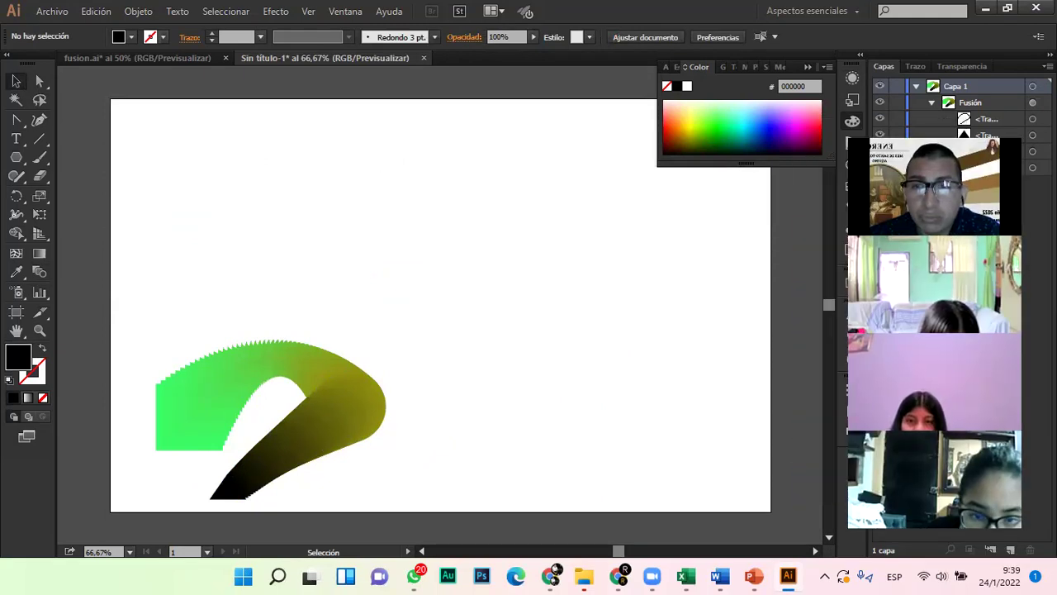
Draw a square above the existing blend and swap its fill and stroke to leave only a black outline
{"action": "left_click", "coordinate": [16, 159]}
{"action": "left_click", "coordinate": [149, 158]}
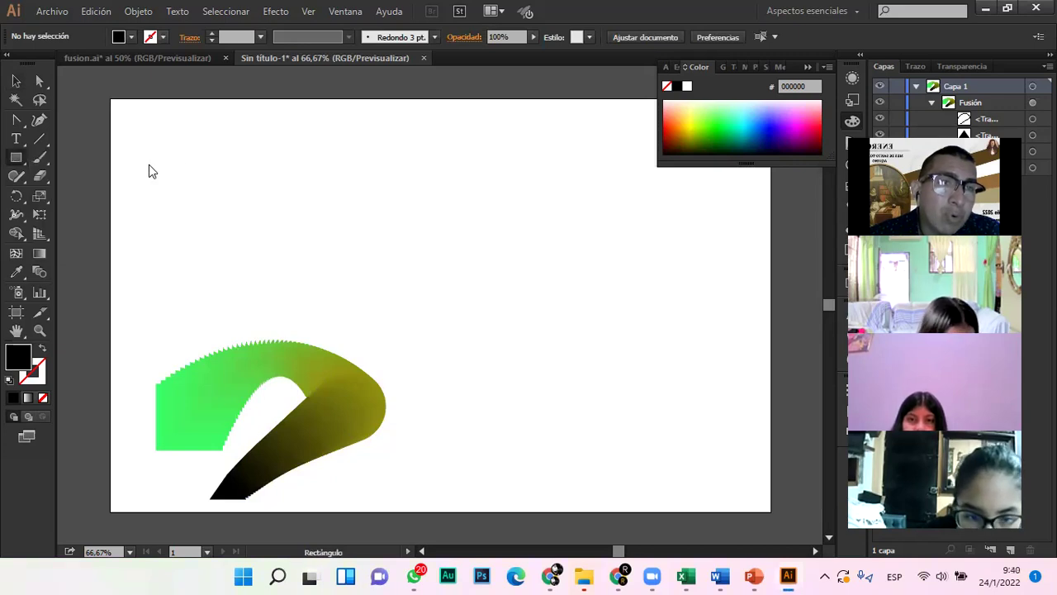
{"action": "left_click_drag", "start_coordinate": [245, 149], "coordinate": [363, 266]}
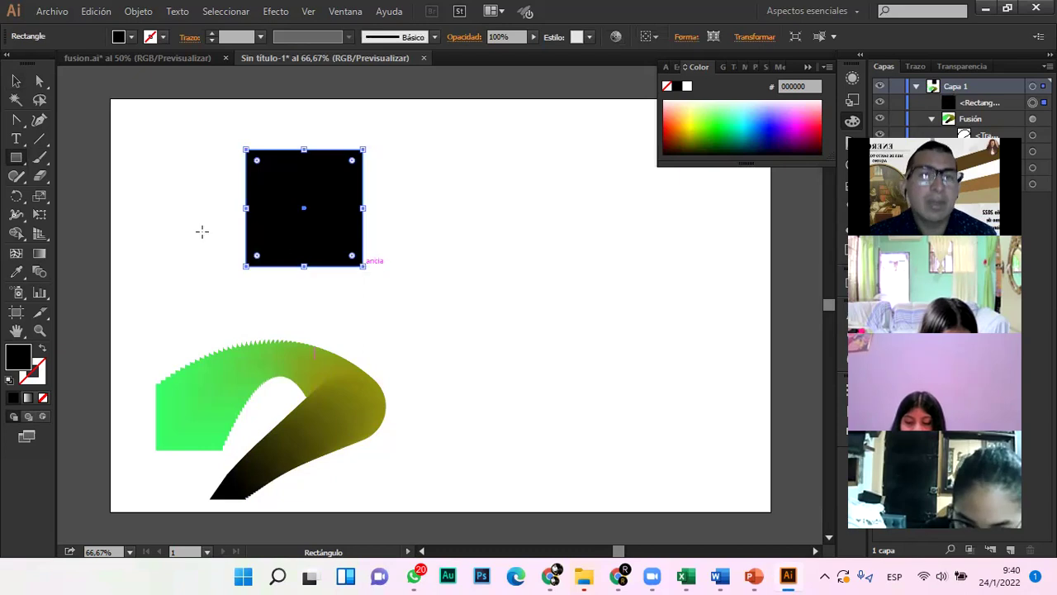
{"action": "left_click", "coordinate": [42, 354]}
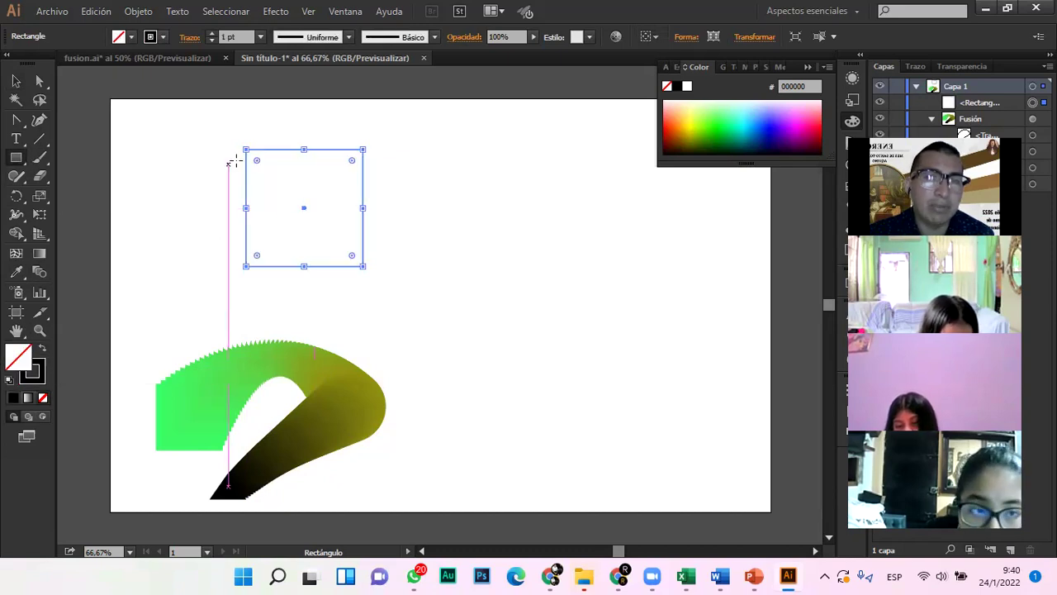
Draw an unfilled circle about 177 px in diameter to the right of the square
{"action": "left_click", "coordinate": [16, 80]}
{"action": "left_click", "coordinate": [16, 157]}
{"action": "left_click_drag", "start_coordinate": [19, 168], "coordinate": [92, 189]}
{"action": "left_click_drag", "start_coordinate": [503, 185], "coordinate": [589, 276]}
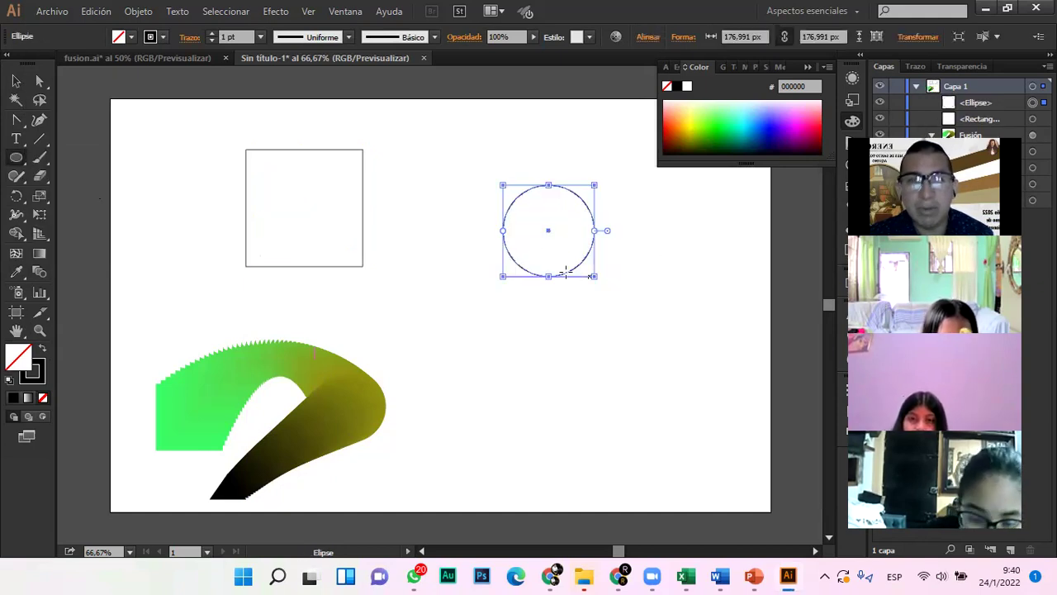
Reposition the circle slightly higher and a little farther from the square, and deselect it
{"action": "left_click", "coordinate": [15, 80]}
{"action": "mouse_move", "coordinate": [593, 235]}
{"action": "left_mouse_down"}
{"action": "mouse_move", "coordinate": [562, 219]}
{"action": "mouse_move", "coordinate": [566, 236]}
{"action": "mouse_move", "coordinate": [550, 233]}
{"action": "mouse_move", "coordinate": [607, 235]}
{"action": "left_mouse_up"}
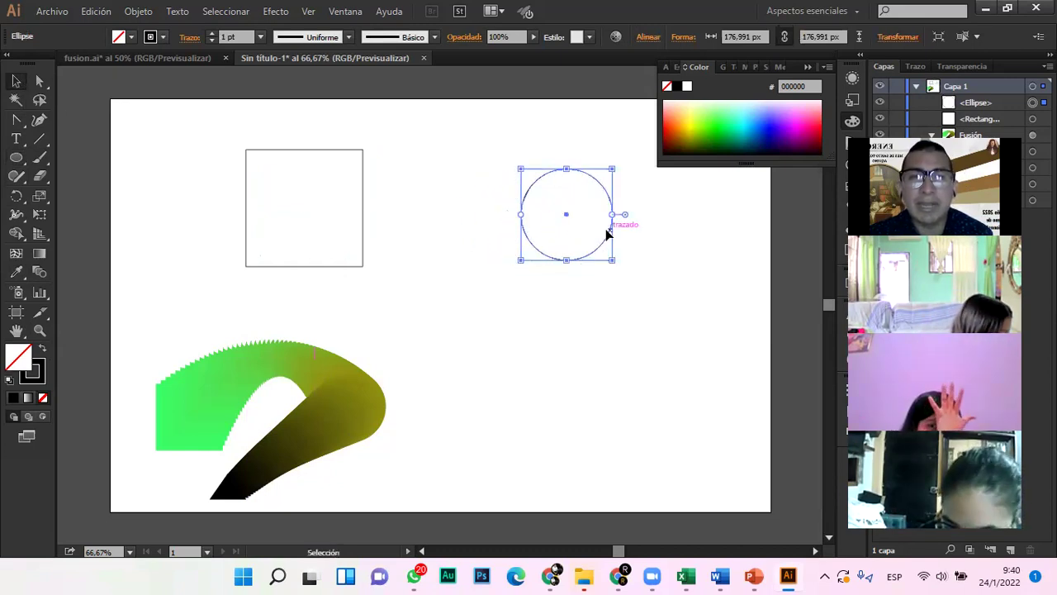
{"action": "left_click", "coordinate": [474, 236]}
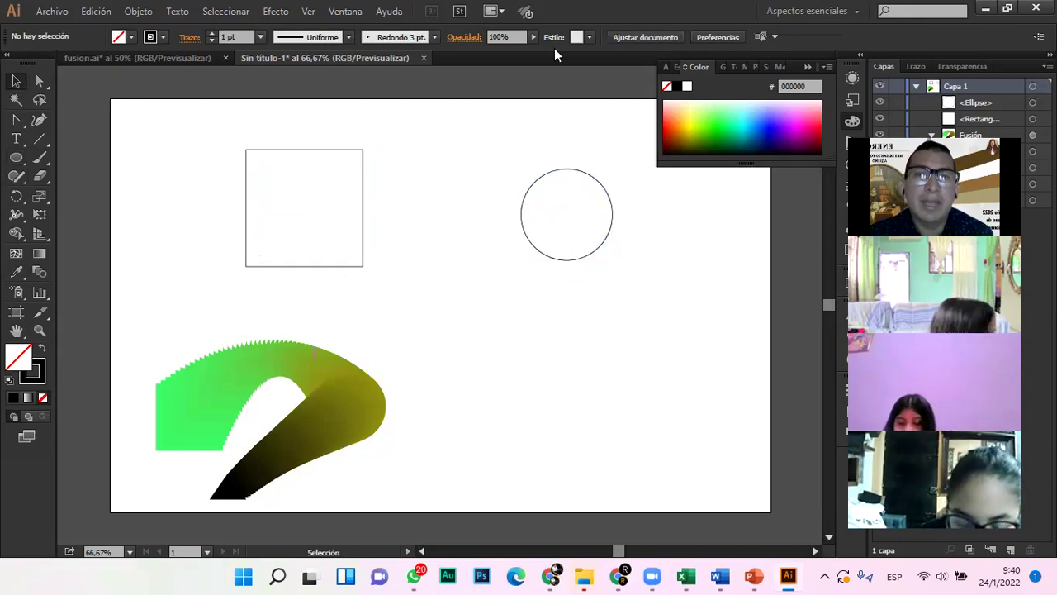
{"action": "left_click", "coordinate": [612, 229]}
{"action": "left_click_drag", "start_coordinate": [611, 223], "coordinate": [605, 223]}
{"action": "left_click", "coordinate": [659, 229]}
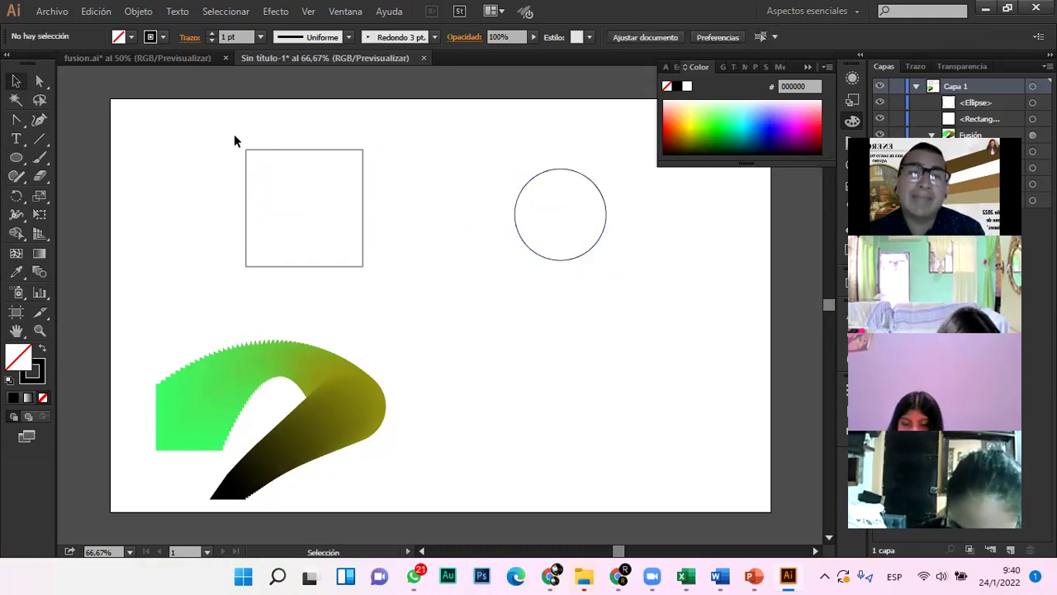
Select the outlined square and circle together and create a blend between them
{"action": "left_click_drag", "start_coordinate": [198, 129], "coordinate": [633, 279]}
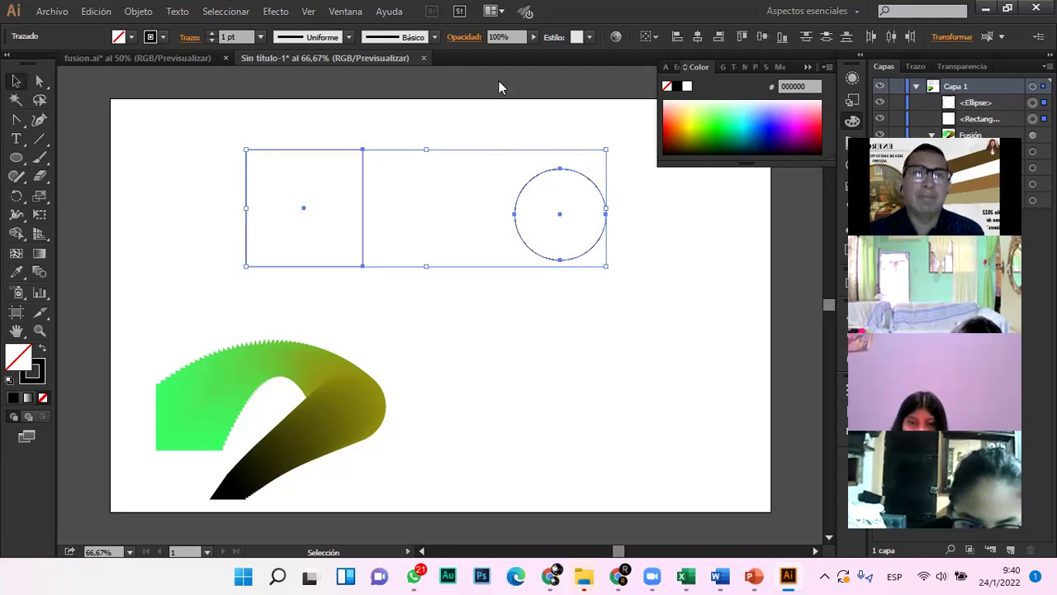
{"action": "left_click", "coordinate": [140, 13]}
{"action": "mouse_move", "coordinate": [222, 370]}
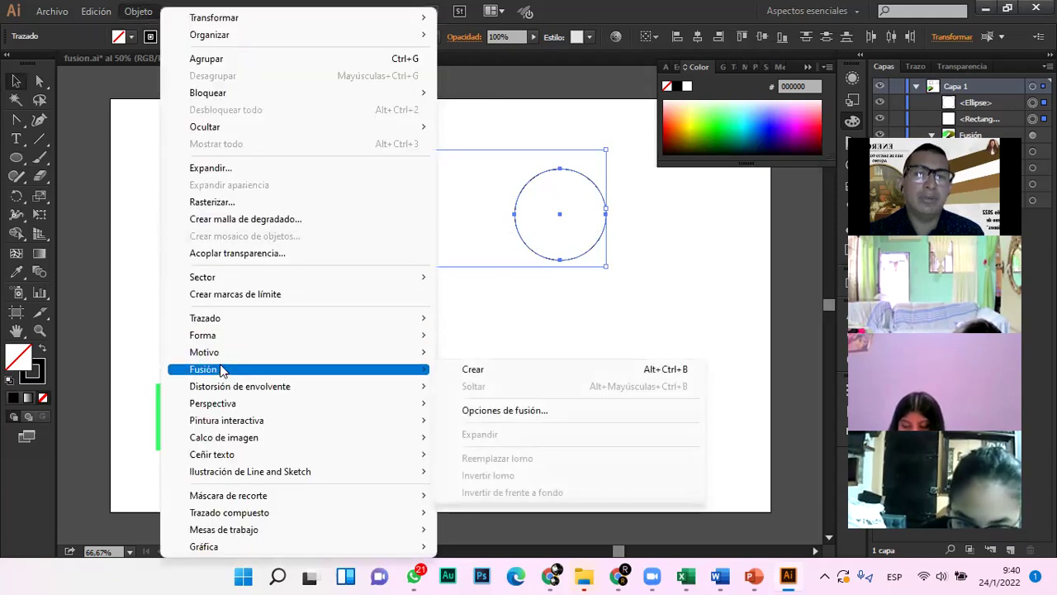
{"action": "left_click", "coordinate": [555, 373]}
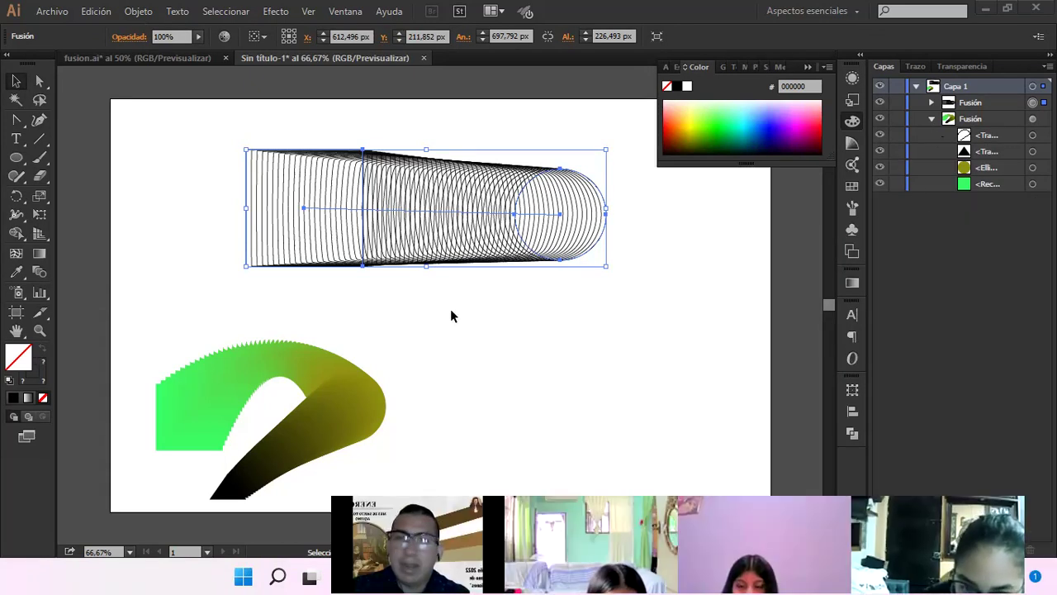
Select the square inside the new blend and give it a magenta E200A5 stroke with no fill
{"action": "left_click", "coordinate": [930, 102]}
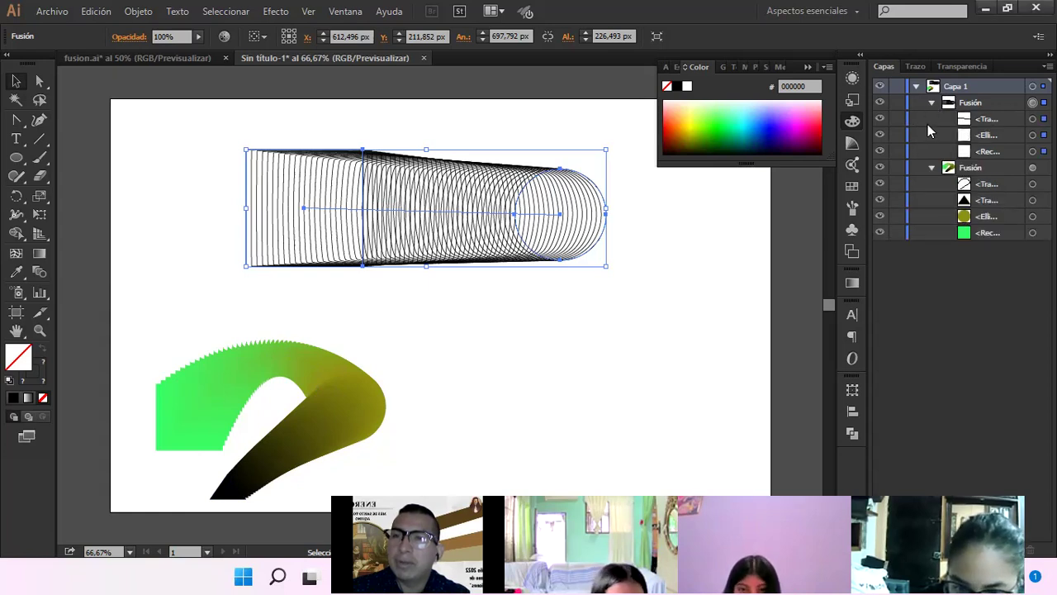
{"action": "left_click", "coordinate": [1033, 152]}
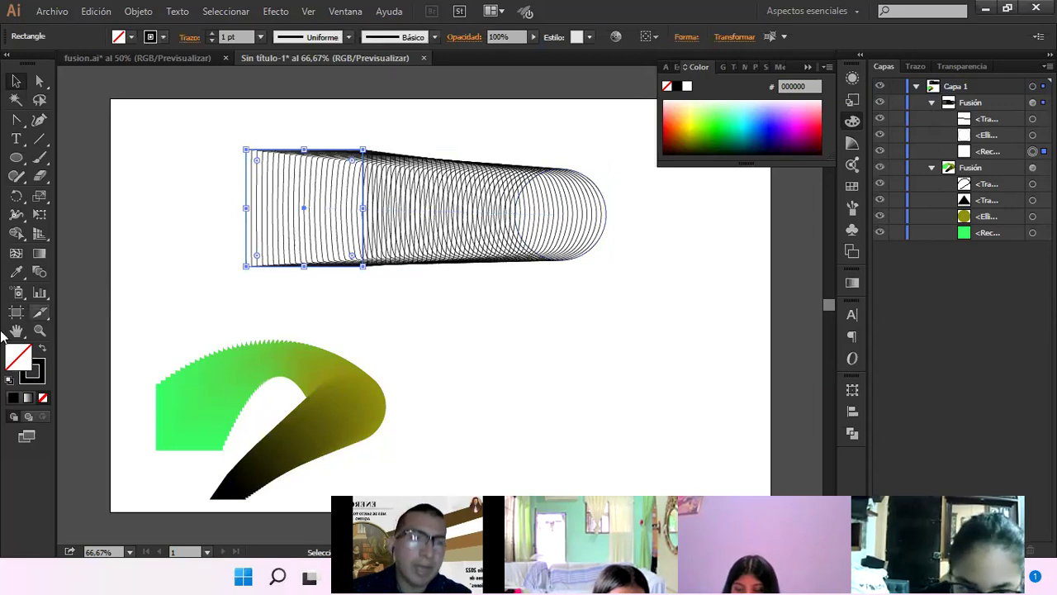
{"action": "left_click_drag", "start_coordinate": [723, 114], "coordinate": [769, 132]}
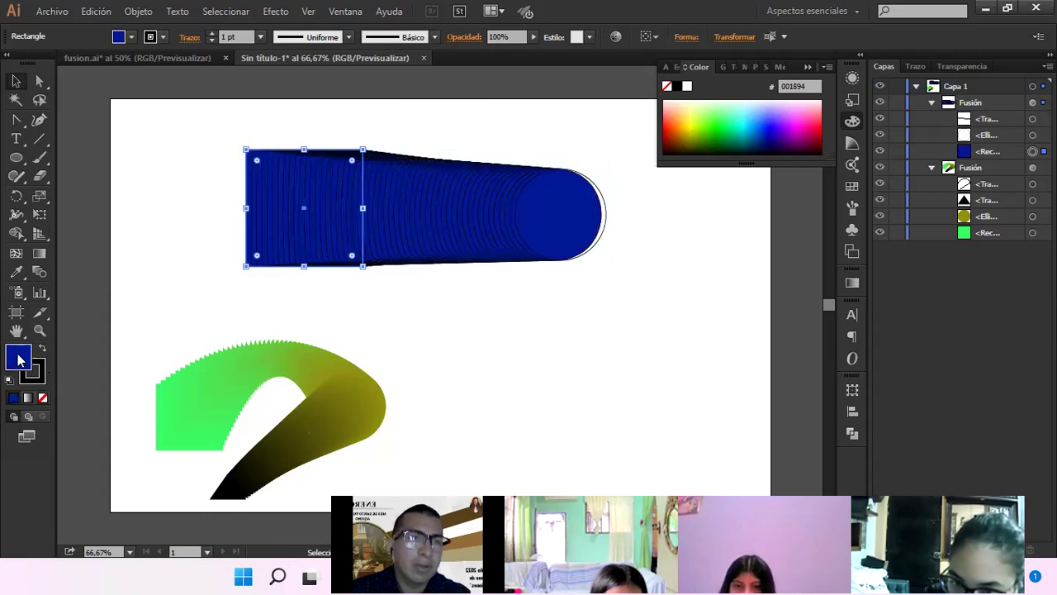
{"action": "left_click", "coordinate": [43, 399]}
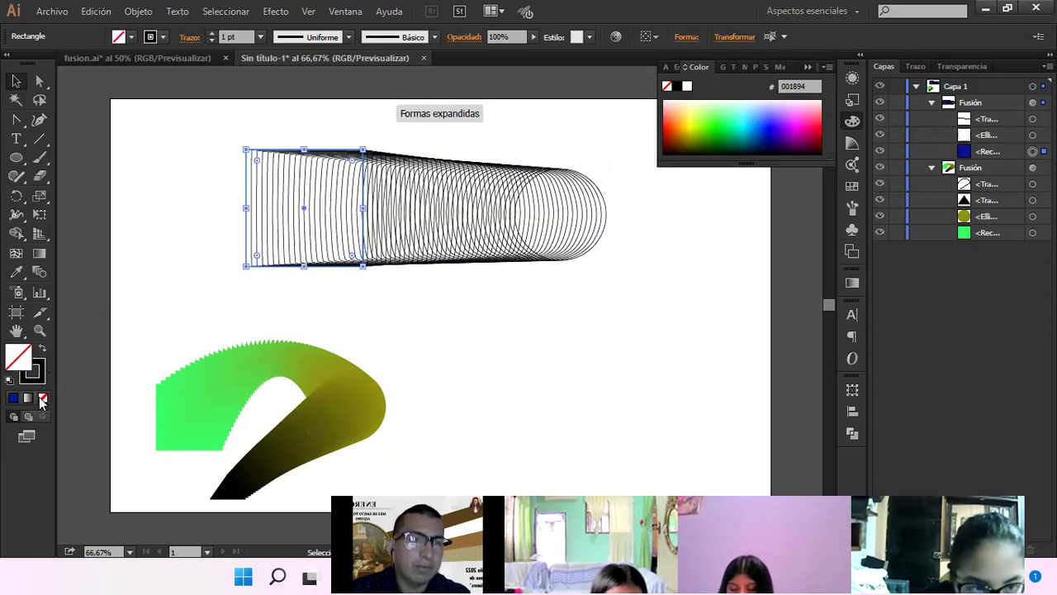
{"action": "left_click", "coordinate": [37, 377]}
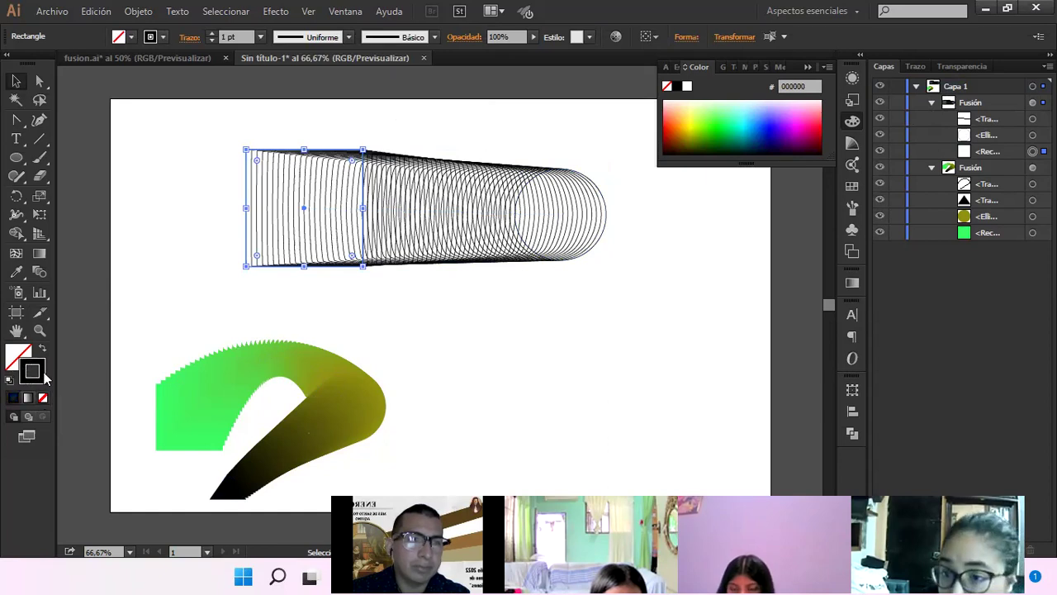
{"action": "left_click", "coordinate": [740, 122]}
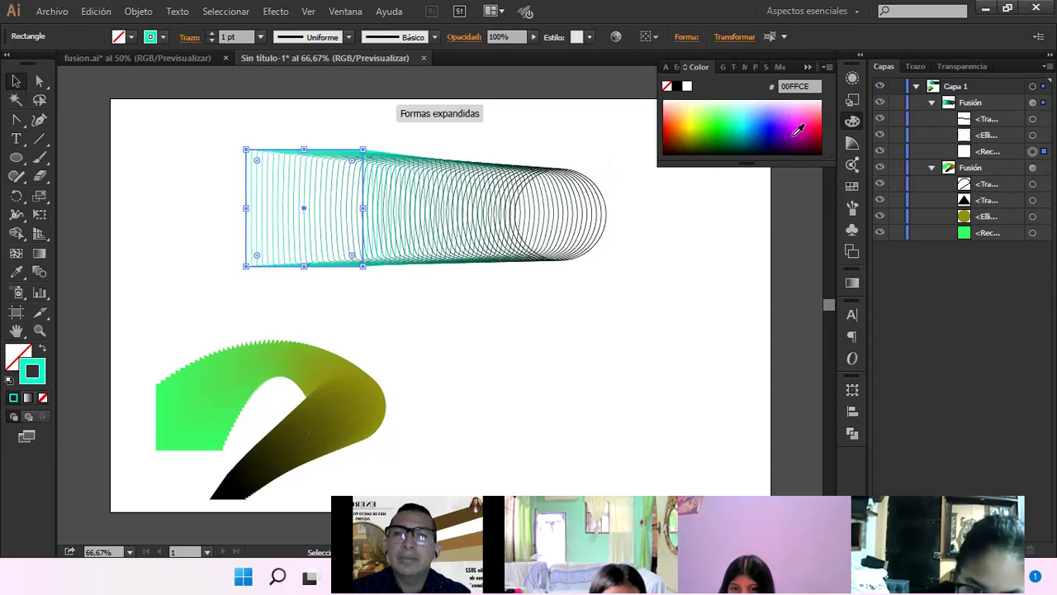
{"action": "left_click", "coordinate": [808, 123]}
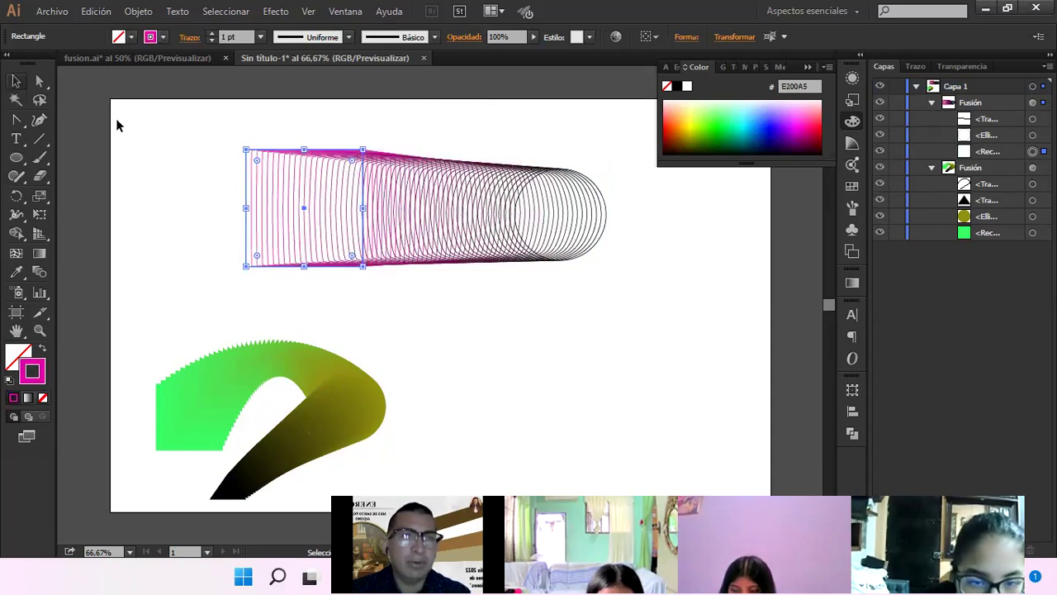
Isolate the outline blend, set its circle's stroke colour to green 36CC17 and exit isolation mode
{"action": "double_click", "coordinate": [585, 178]}
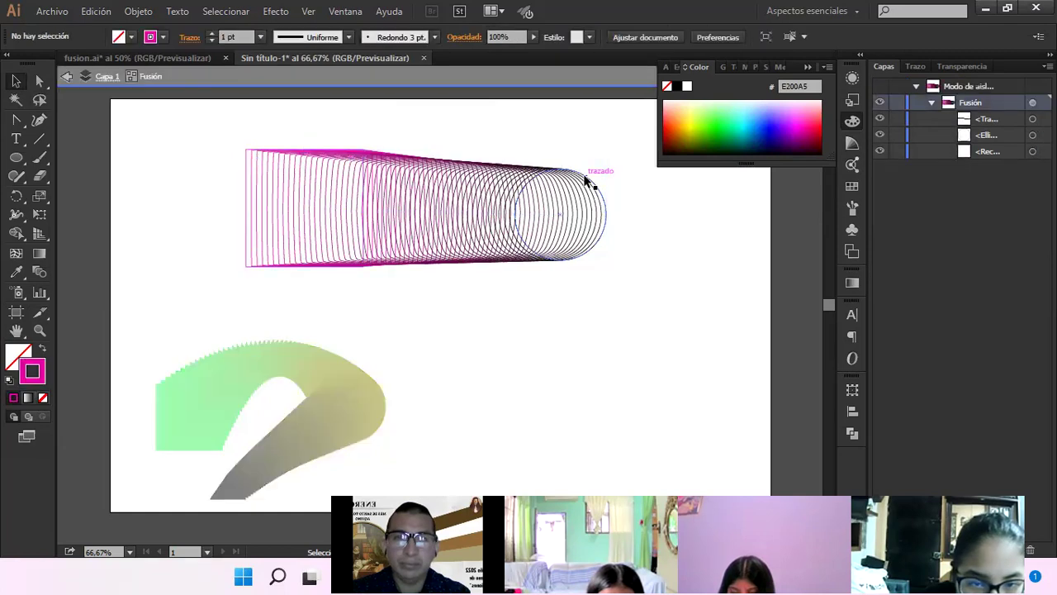
{"action": "left_click", "coordinate": [586, 176]}
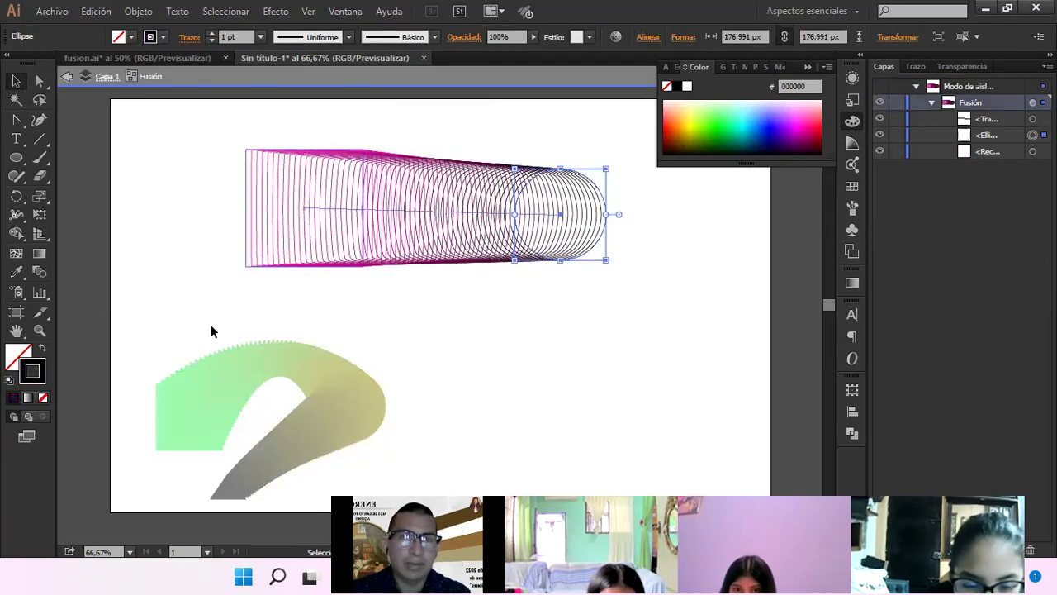
{"action": "double_click", "coordinate": [33, 372]}
{"action": "mouse_move", "coordinate": [702, 314]}
{"action": "left_mouse_down"}
{"action": "mouse_move", "coordinate": [708, 283]}
{"action": "mouse_move", "coordinate": [734, 342]}
{"action": "mouse_move", "coordinate": [741, 309]}
{"action": "left_mouse_up"}
{"action": "left_click", "coordinate": [784, 309]}
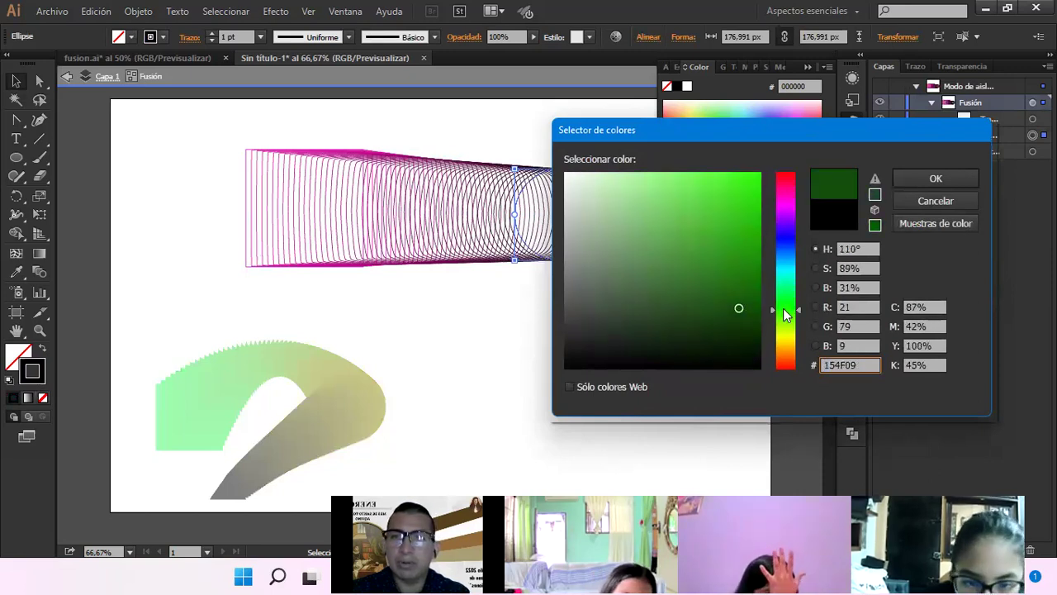
{"action": "left_click", "coordinate": [741, 213]}
{"action": "left_click", "coordinate": [935, 178]}
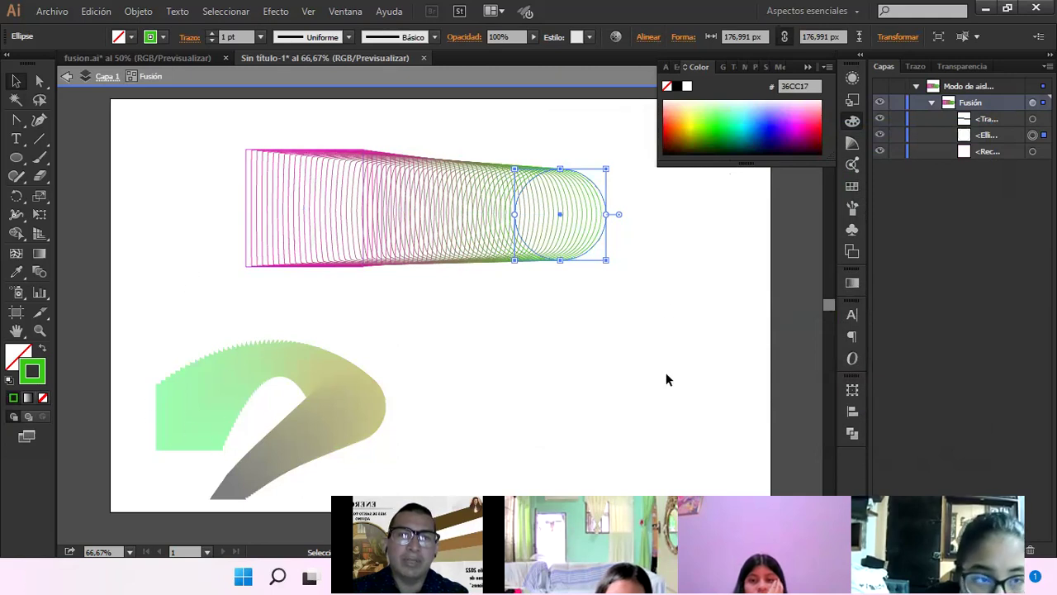
{"action": "double_click", "coordinate": [657, 294]}
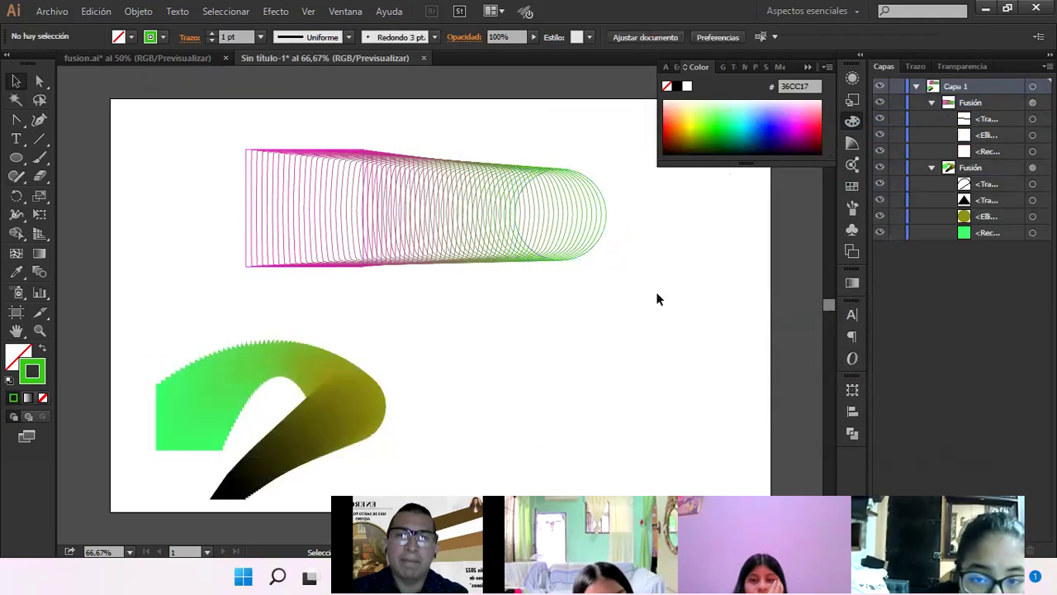
Move the whole outline blend slightly left and up on the artboard, and deselect it
{"action": "left_click", "coordinate": [598, 188]}
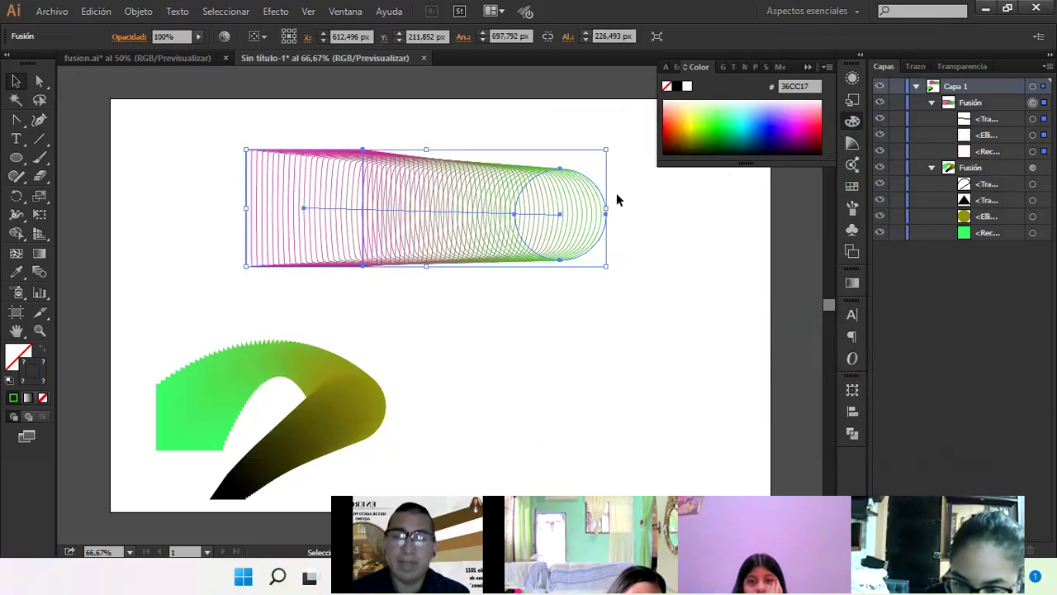
{"action": "left_click_drag", "start_coordinate": [440, 188], "coordinate": [395, 182]}
{"action": "left_click", "coordinate": [651, 256]}
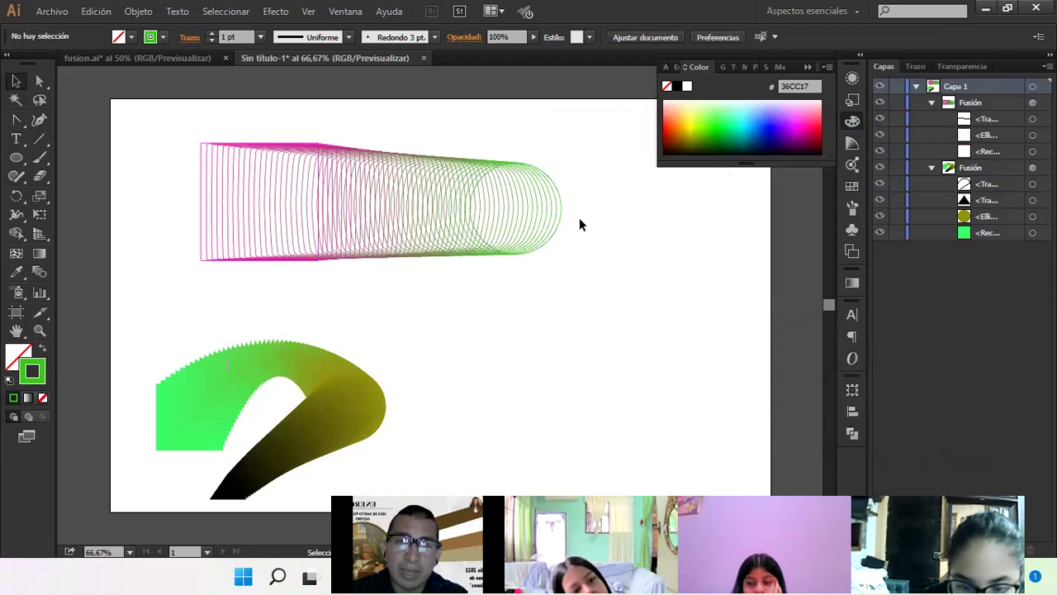
Isolate the outline blend, scale its circle down to about 119 px and place it near the square's lower-right corner
{"action": "double_click", "coordinate": [557, 193]}
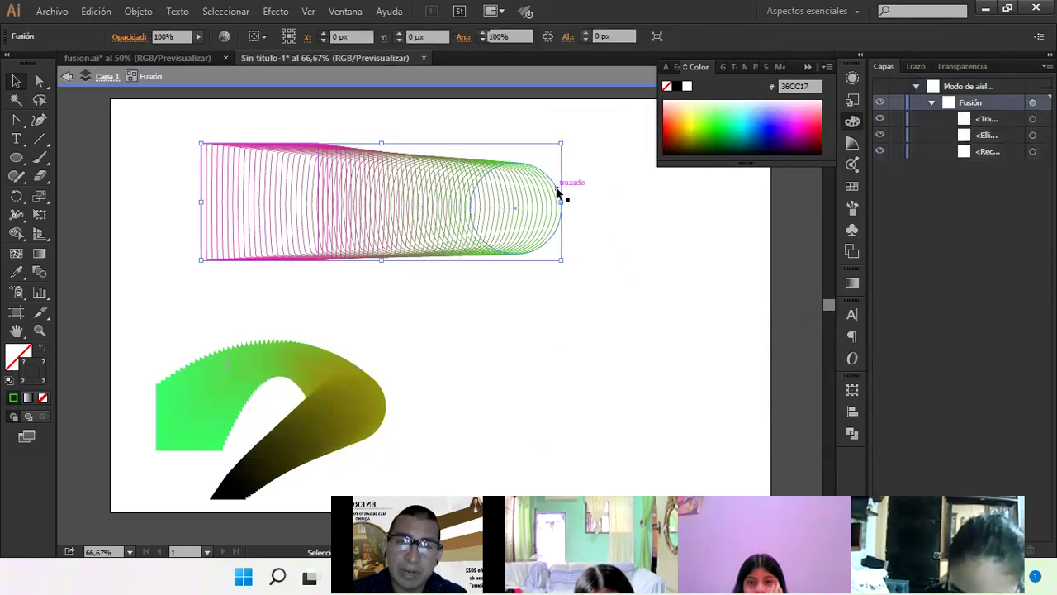
{"action": "left_click_drag", "start_coordinate": [557, 189], "coordinate": [542, 278]}
{"action": "key", "text": "ctrl+z"}
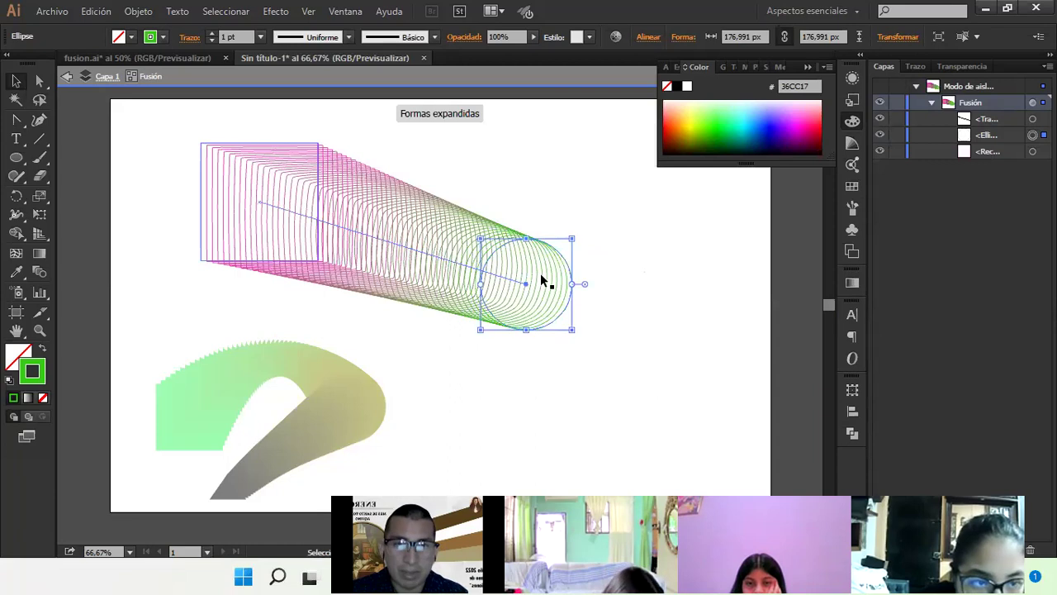
{"action": "left_click_drag", "start_coordinate": [573, 237], "coordinate": [543, 269]}
{"action": "left_click_drag", "start_coordinate": [538, 309], "coordinate": [427, 267]}
{"action": "left_click", "coordinate": [530, 272]}
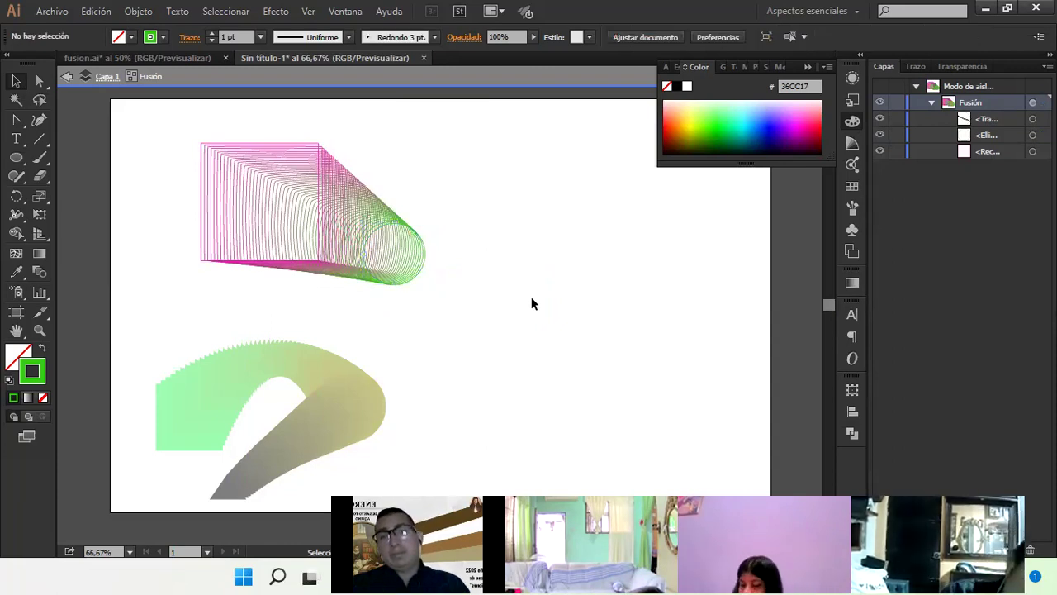
Select the small circle within the blend and change its stroke colour to a cyan tone
{"action": "left_click", "coordinate": [405, 279]}
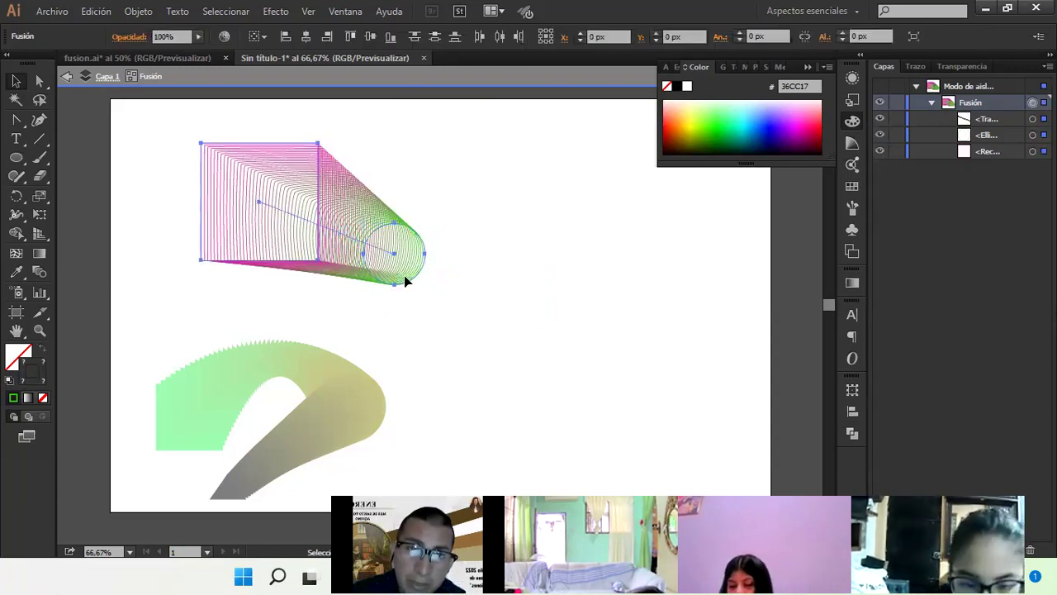
{"action": "left_click", "coordinate": [420, 282]}
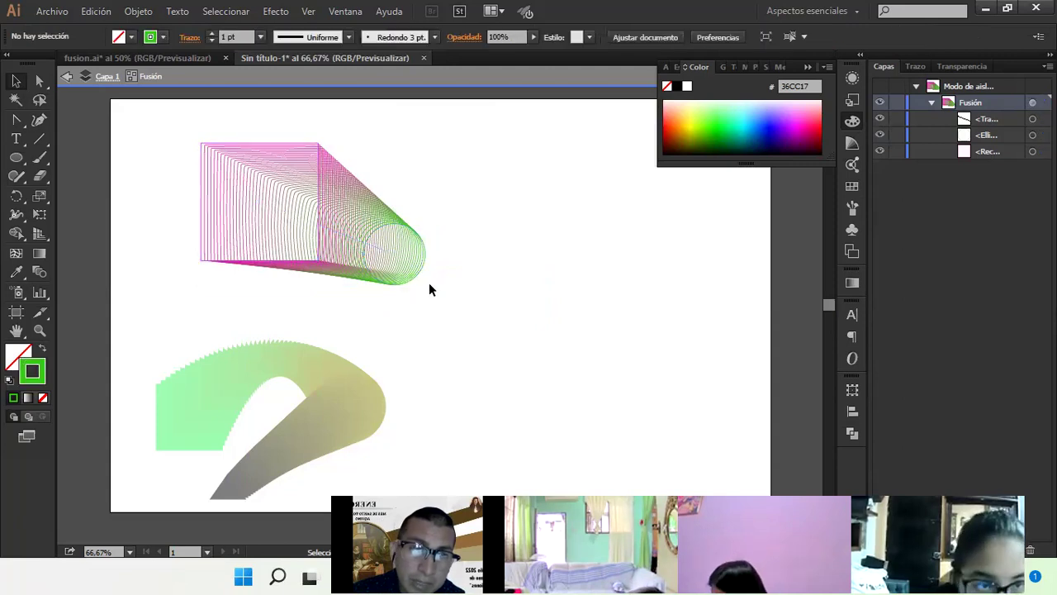
{"action": "left_click", "coordinate": [411, 278]}
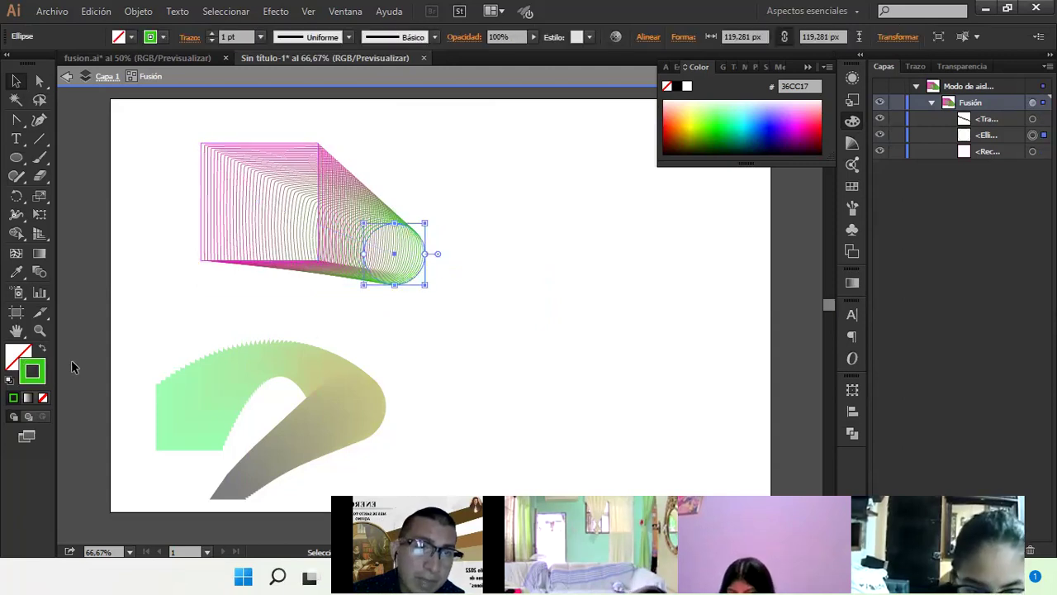
{"action": "mouse_move", "coordinate": [721, 120]}
{"action": "left_mouse_down"}
{"action": "mouse_move", "coordinate": [702, 128]}
{"action": "mouse_move", "coordinate": [812, 117]}
{"action": "mouse_move", "coordinate": [749, 119]}
{"action": "left_mouse_up"}
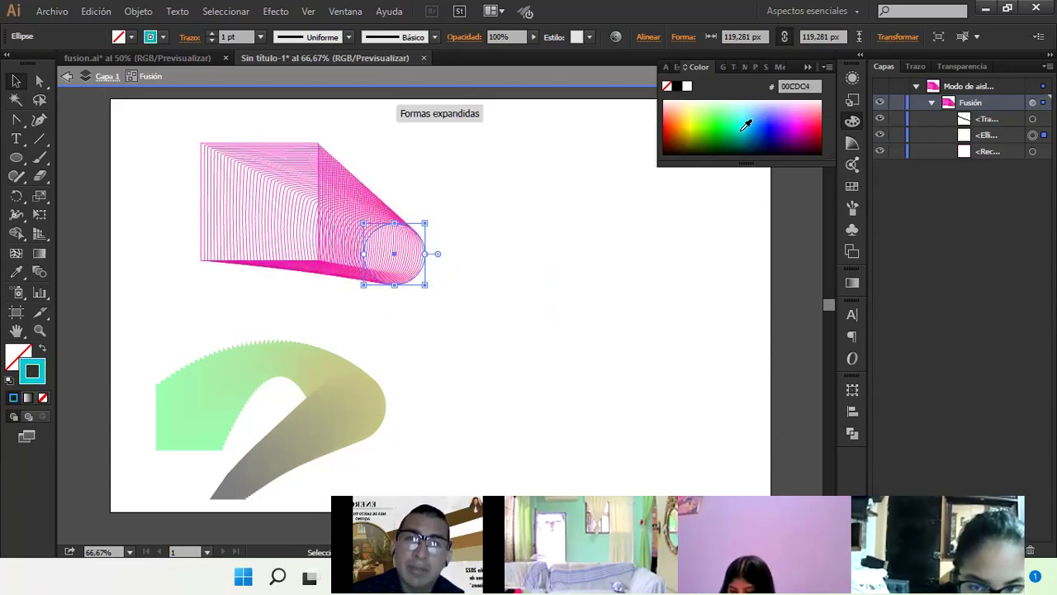
Select the magenta square within the blend and enlarge it slightly from its upper-right corner
{"action": "left_click", "coordinate": [254, 143]}
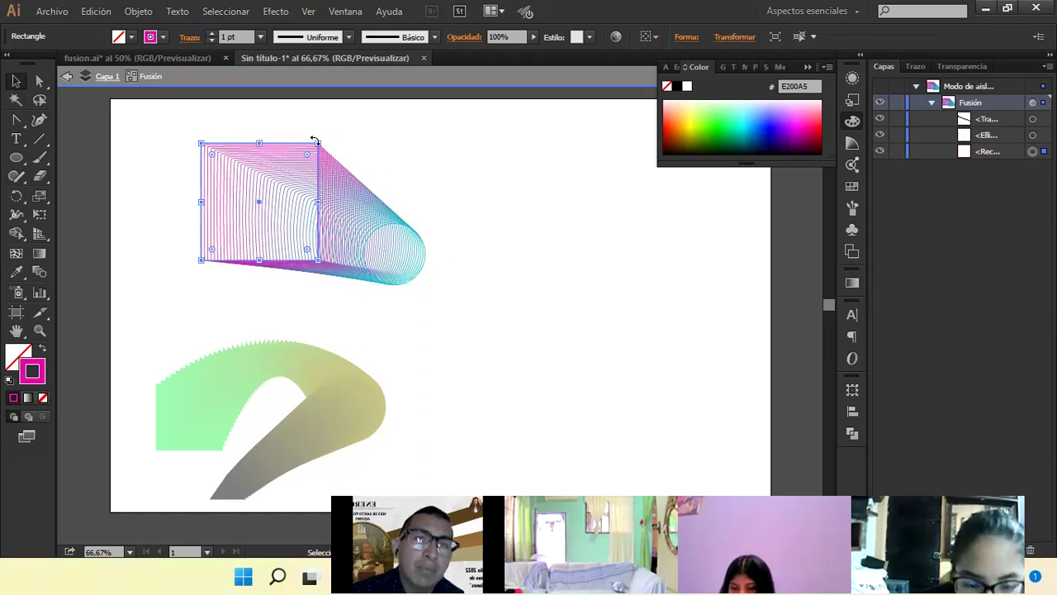
{"action": "mouse_move", "coordinate": [318, 144]}
{"action": "left_mouse_down"}
{"action": "mouse_move", "coordinate": [278, 187]}
{"action": "mouse_move", "coordinate": [317, 164]}
{"action": "mouse_move", "coordinate": [330, 134]}
{"action": "left_mouse_up"}
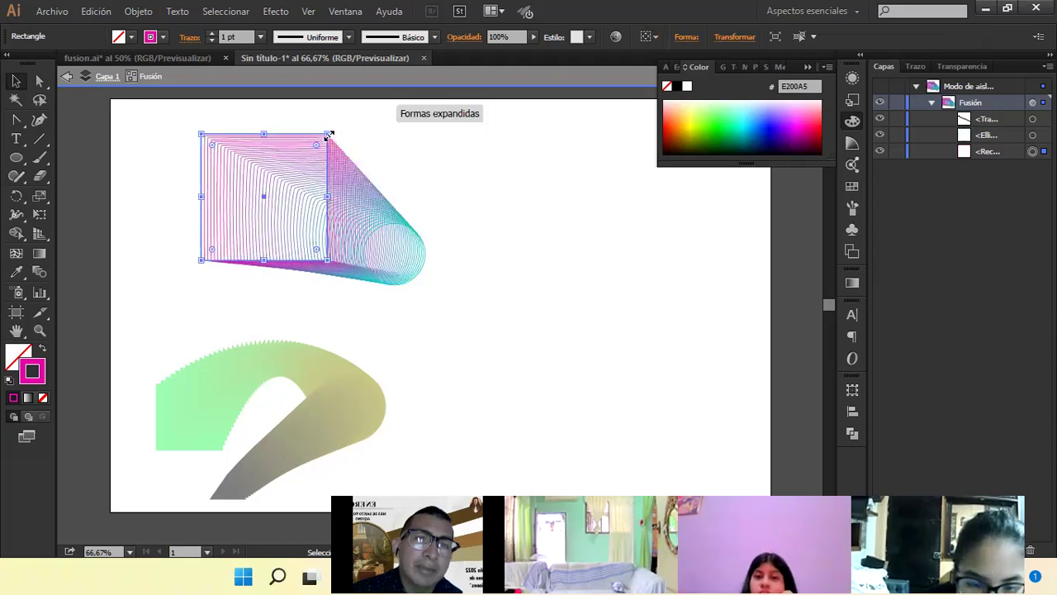
Move the cyan circle within the blend away from the square toward the lower right and set its stroke weight to 5 pt
{"action": "left_click", "coordinate": [420, 273]}
{"action": "left_click_drag", "start_coordinate": [418, 272], "coordinate": [603, 329]}
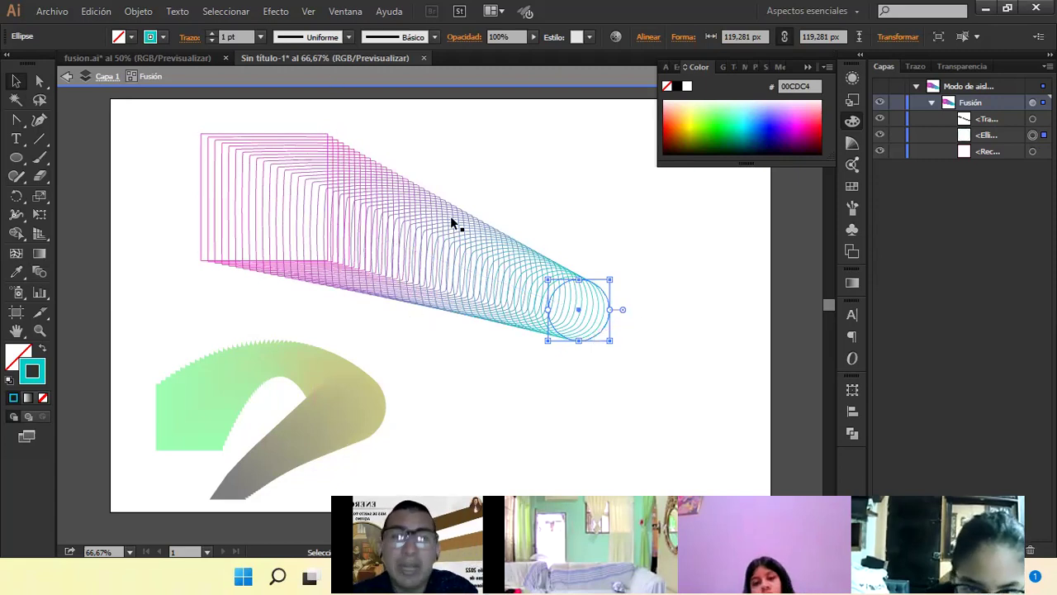
{"action": "left_click", "coordinate": [262, 34]}
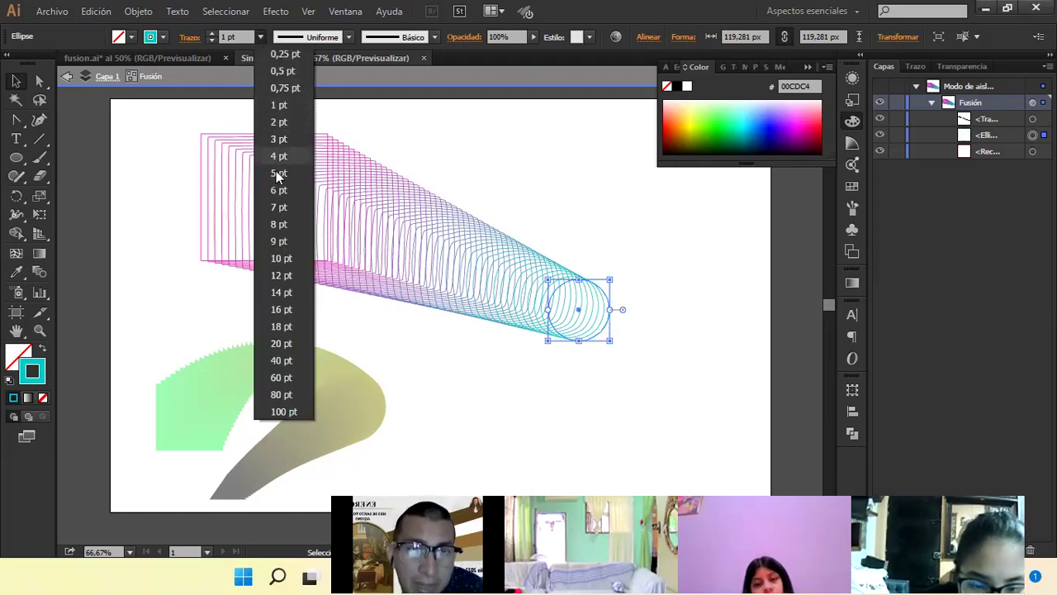
{"action": "left_click", "coordinate": [276, 173]}
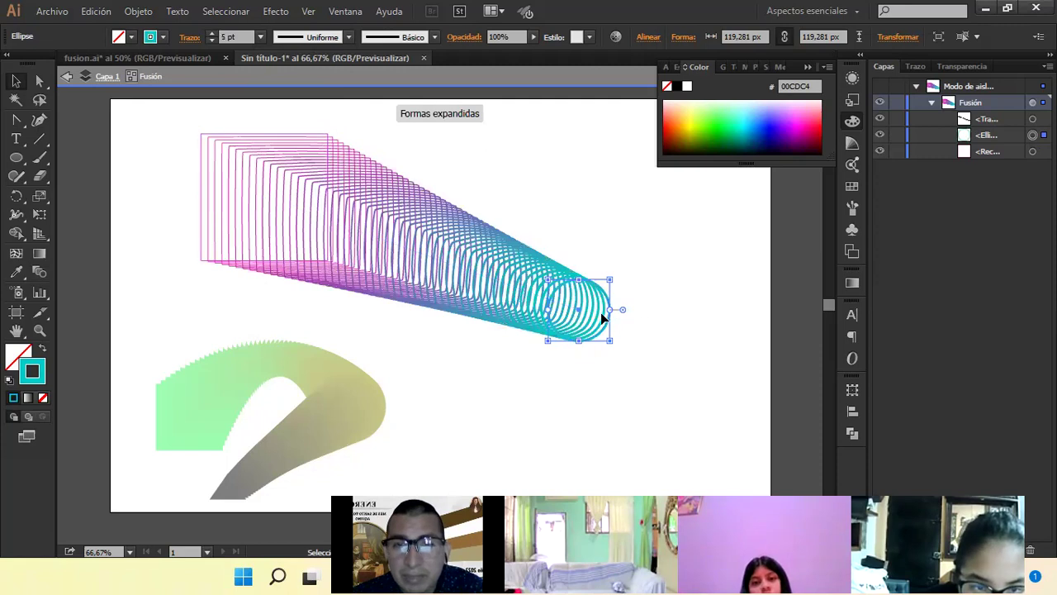
Set the stroke weight of the magenta square within the blend to 5 pt and deselect it
{"action": "left_click", "coordinate": [312, 137]}
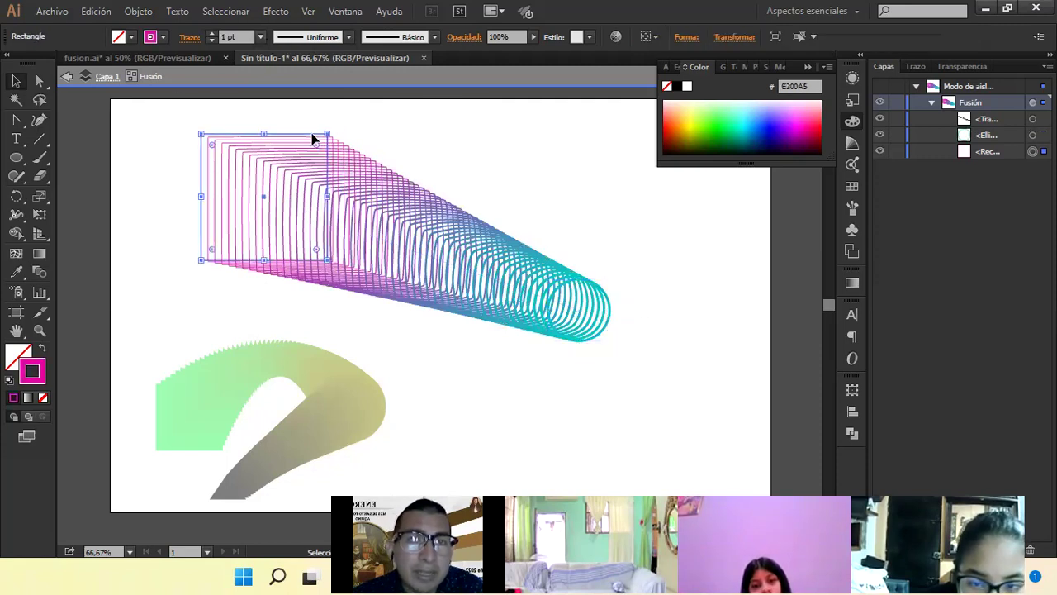
{"action": "left_click", "coordinate": [261, 39]}
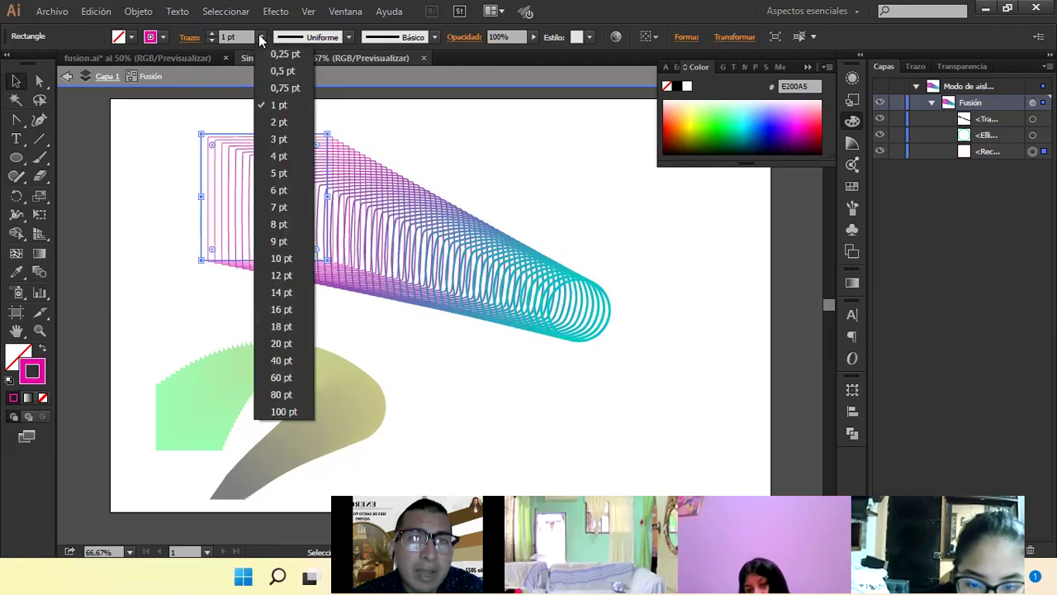
{"action": "key", "text": "Escape"}
{"action": "key", "text": "ctrl+z"}
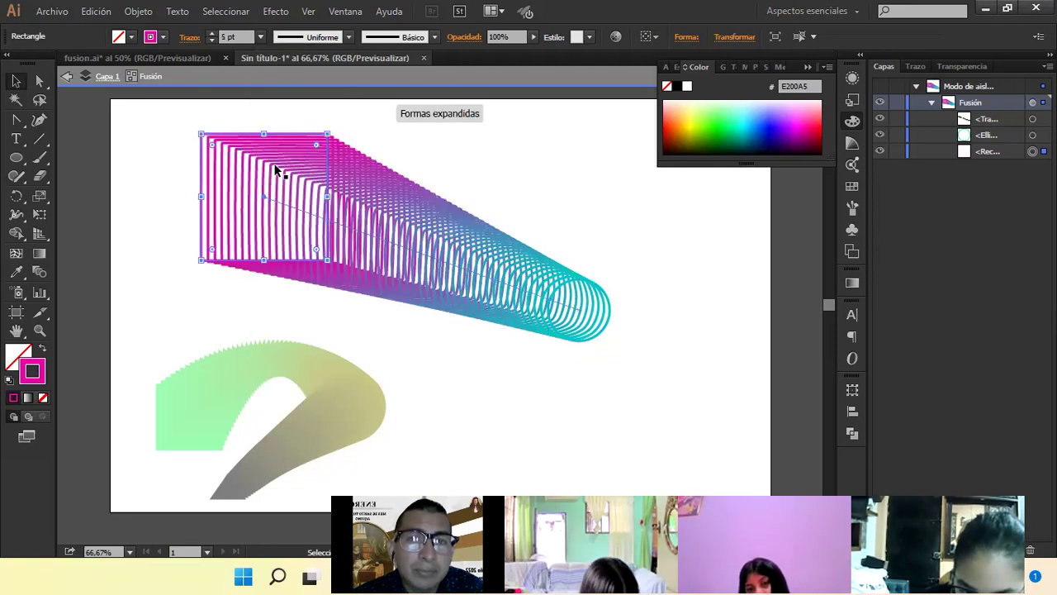
{"action": "left_click", "coordinate": [588, 182]}
Move the cyan circle back toward the square's lower-right corner and exit the blend's isolation mode
{"action": "left_click", "coordinate": [611, 307]}
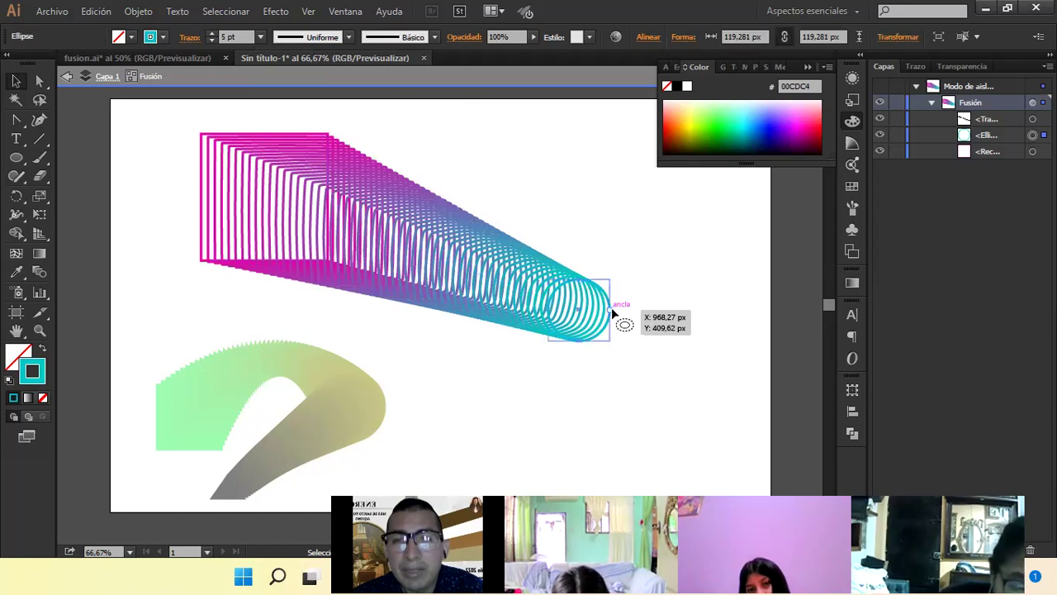
{"action": "left_click_drag", "start_coordinate": [610, 304], "coordinate": [448, 271]}
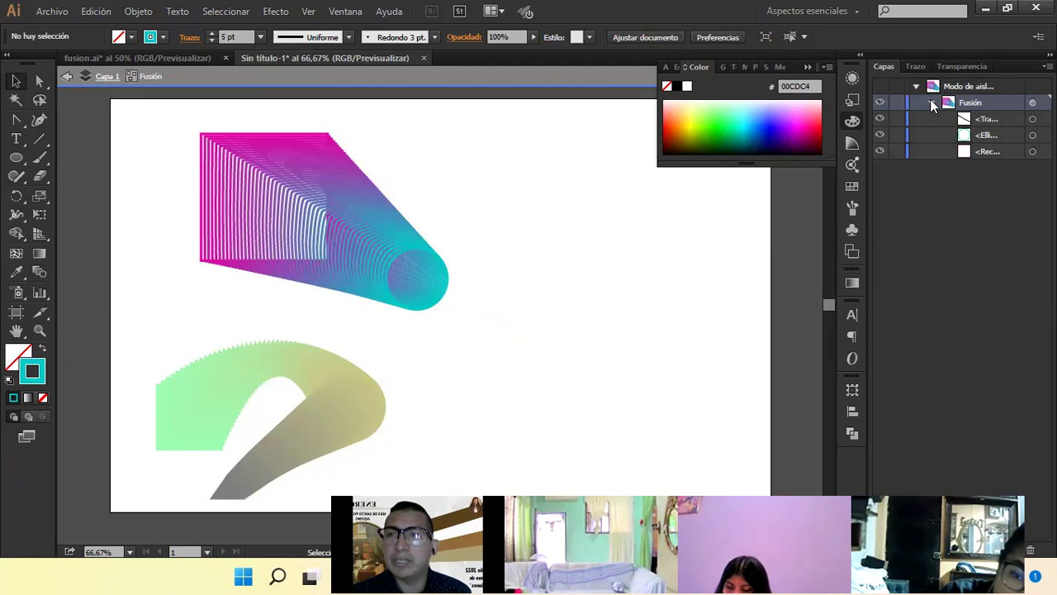
{"action": "double_click", "coordinate": [613, 307]}
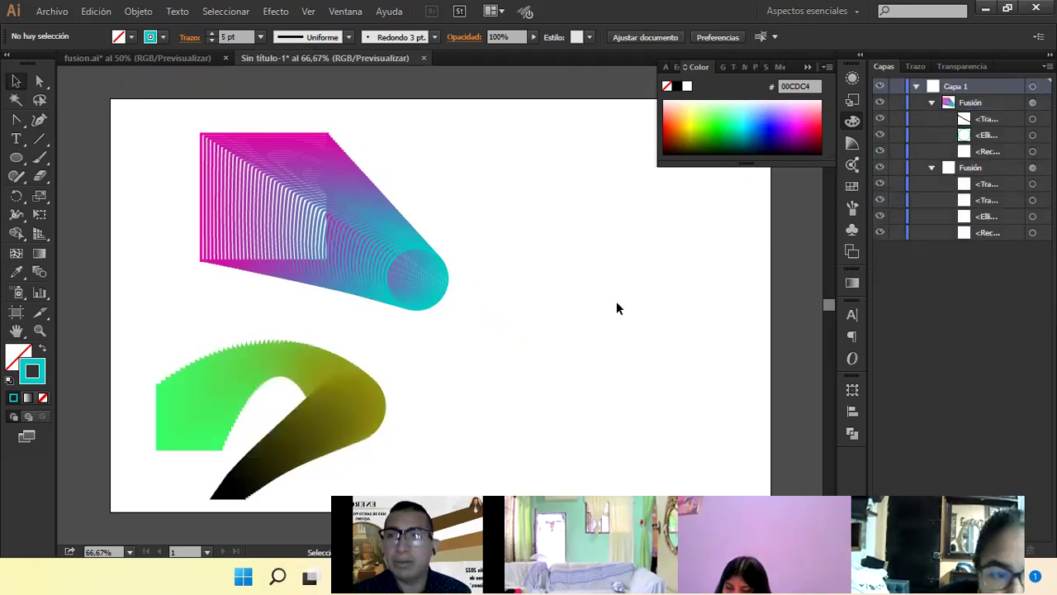
Reorder the outline blend's contents so the rectangle sits above its spine path and ellipse
{"action": "left_click", "coordinate": [983, 141]}
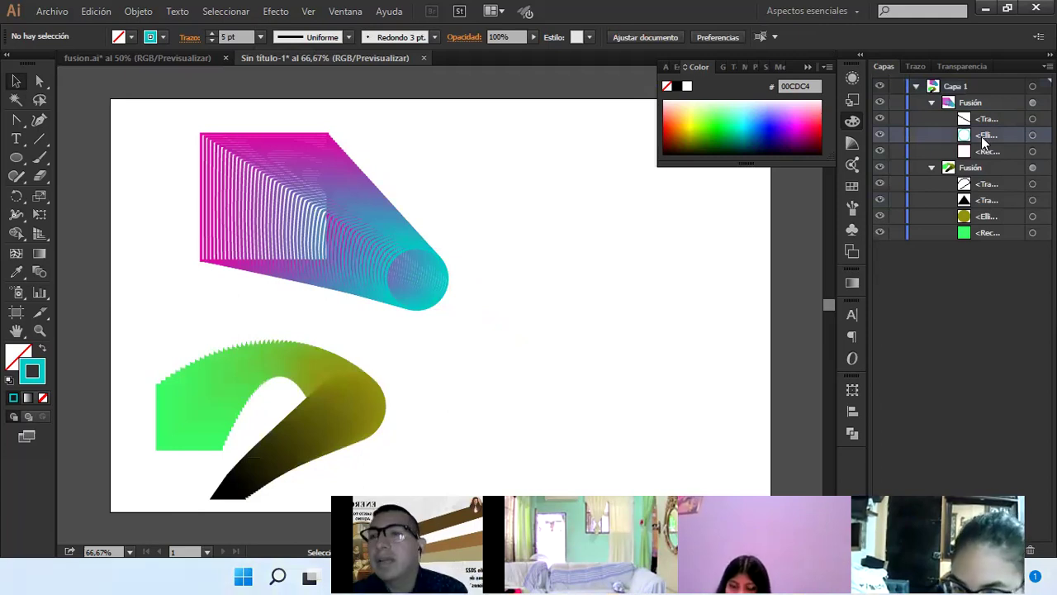
{"action": "left_click_drag", "start_coordinate": [985, 152], "coordinate": [983, 113]}
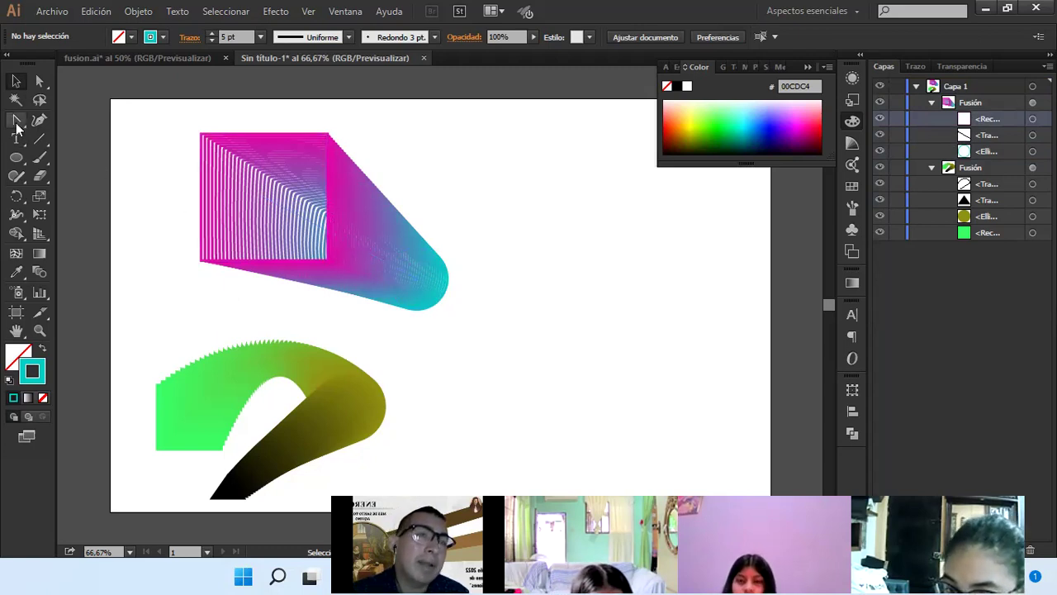
Curve the outline blend's spine downward between the square and the circle with the Anchor Point tool
{"action": "left_click_drag", "start_coordinate": [16, 125], "coordinate": [108, 184]}
{"action": "left_click", "coordinate": [371, 258]}
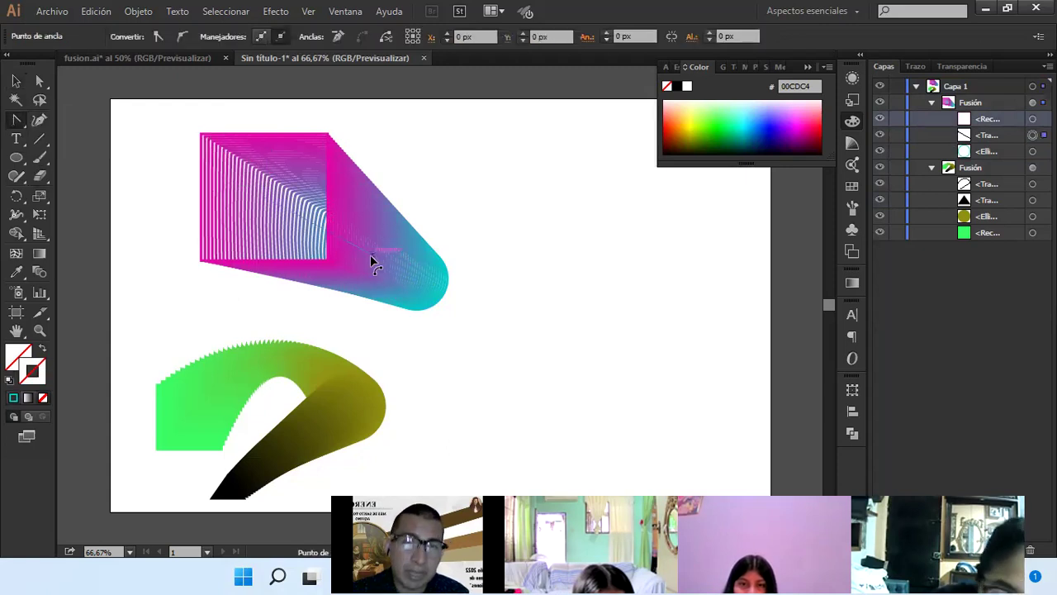
{"action": "left_click_drag", "start_coordinate": [371, 255], "coordinate": [355, 307]}
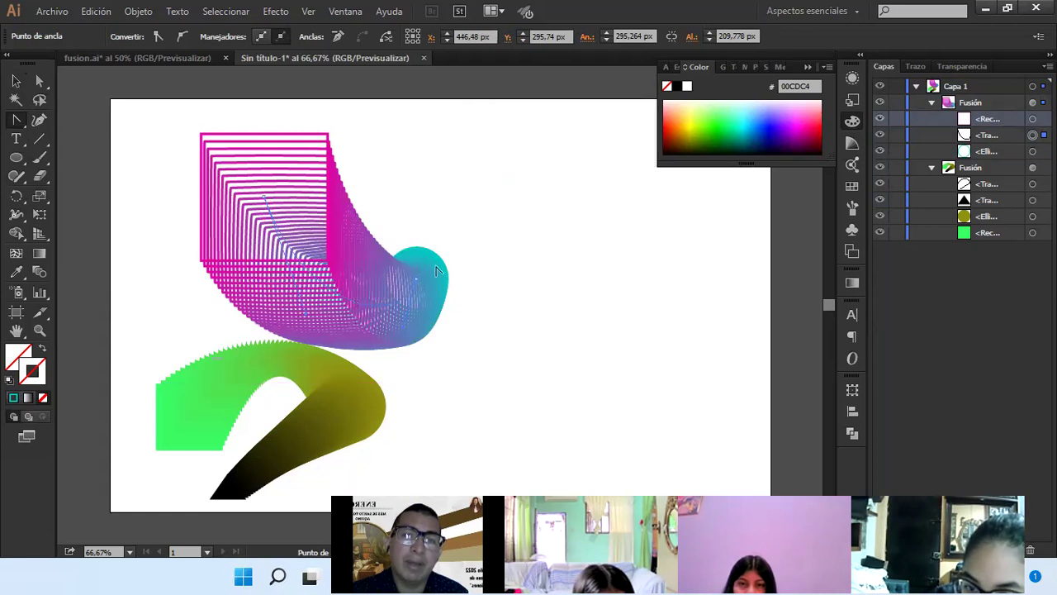
Isolate the outline blend, shift its cyan circle to the right and narrow it into an upright ellipse
{"action": "key", "text": "v"}
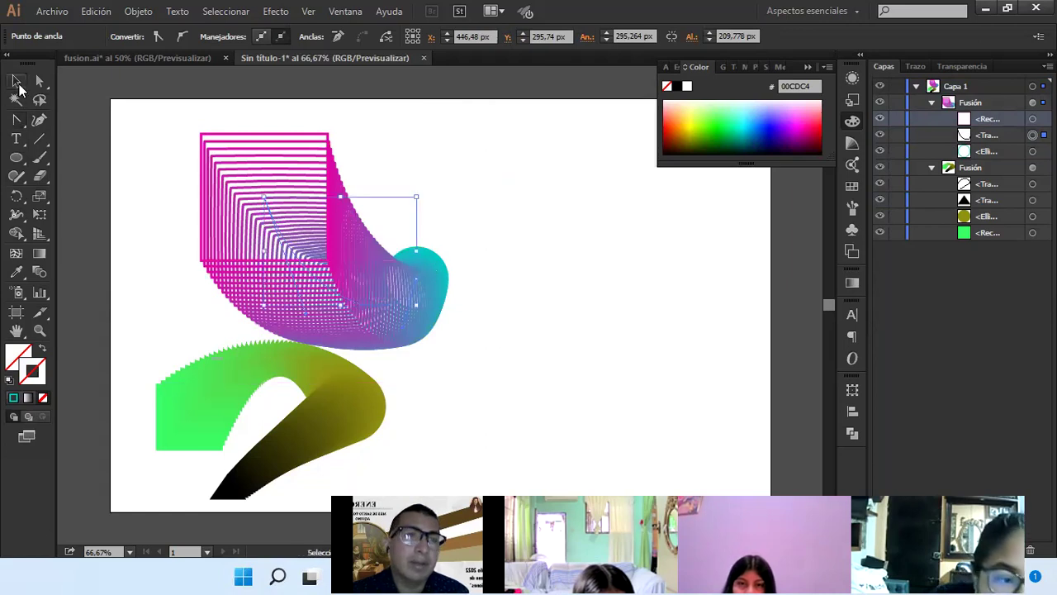
{"action": "double_click", "coordinate": [427, 253]}
{"action": "left_click_drag", "start_coordinate": [446, 261], "coordinate": [500, 268]}
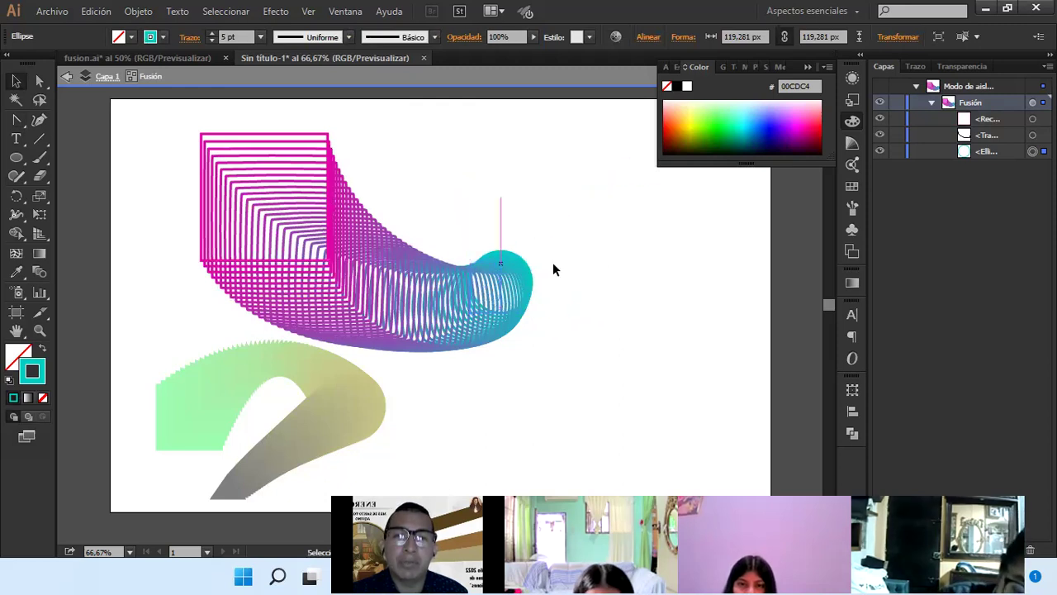
{"action": "left_click", "coordinate": [608, 267]}
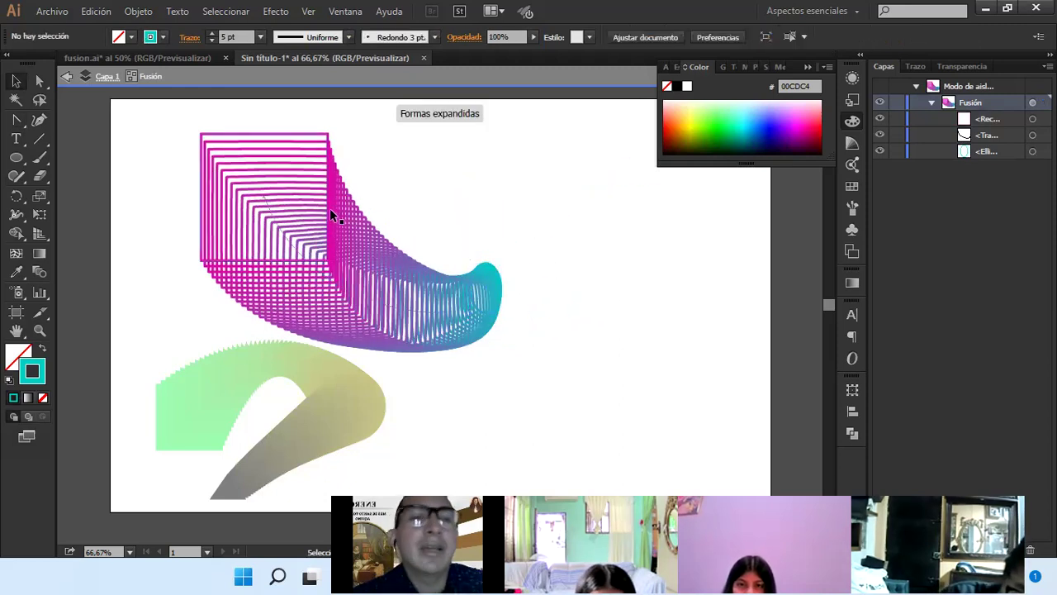
Exit isolation mode, move the whole outline blend slightly up and left, and deselect it
{"action": "double_click", "coordinate": [133, 161]}
{"action": "left_click_drag", "start_coordinate": [393, 282], "coordinate": [391, 277]}
{"action": "left_click", "coordinate": [681, 319]}
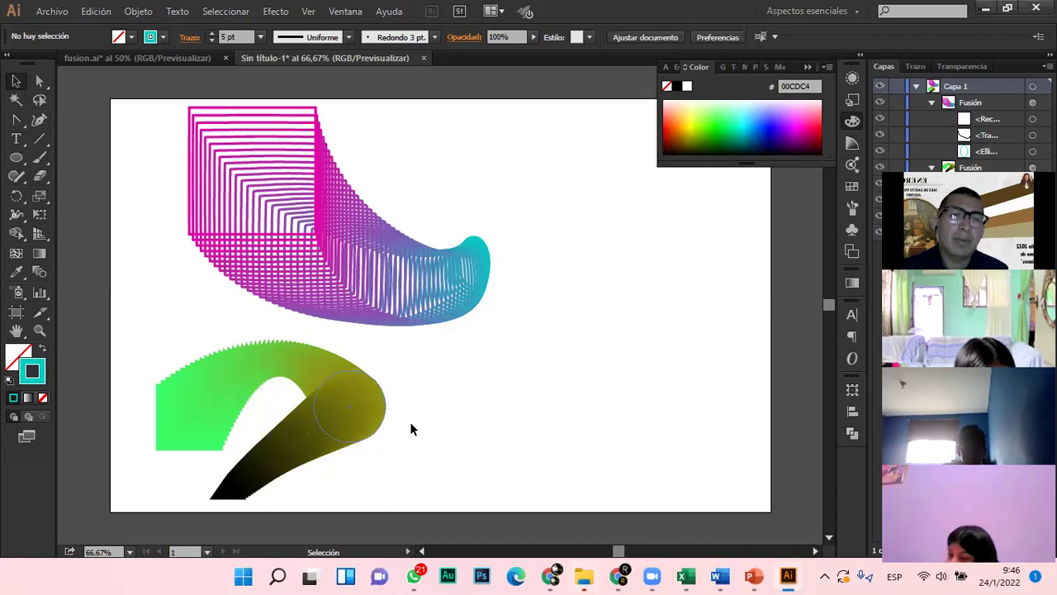
Delete the filled green-to-black blend and move the outline blend to the artboard's lower-right corner
{"action": "left_click", "coordinate": [356, 410]}
{"action": "key", "text": "Delete"}
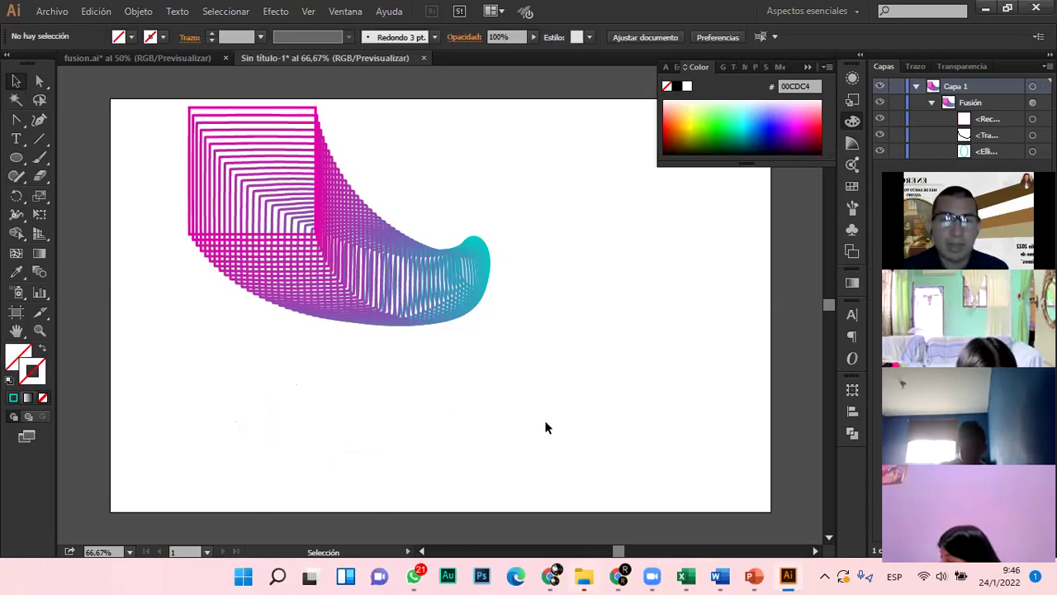
{"action": "left_click", "coordinate": [379, 259]}
{"action": "left_click_drag", "start_coordinate": [349, 250], "coordinate": [644, 462]}
{"action": "left_click", "coordinate": [558, 398]}
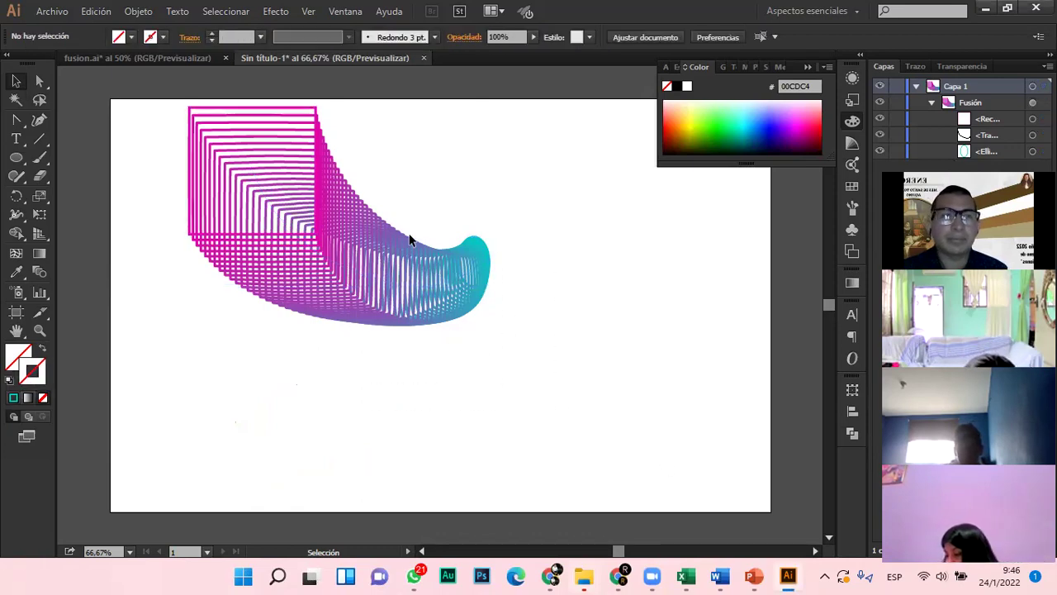
{"action": "left_click_drag", "start_coordinate": [360, 251], "coordinate": [633, 458]}
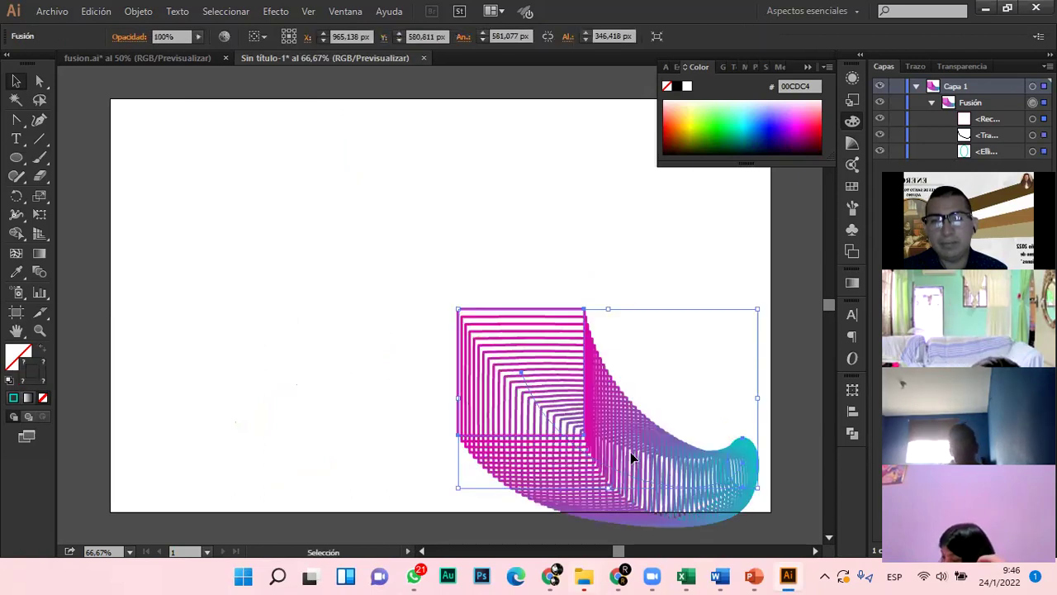
{"action": "left_click", "coordinate": [559, 248]}
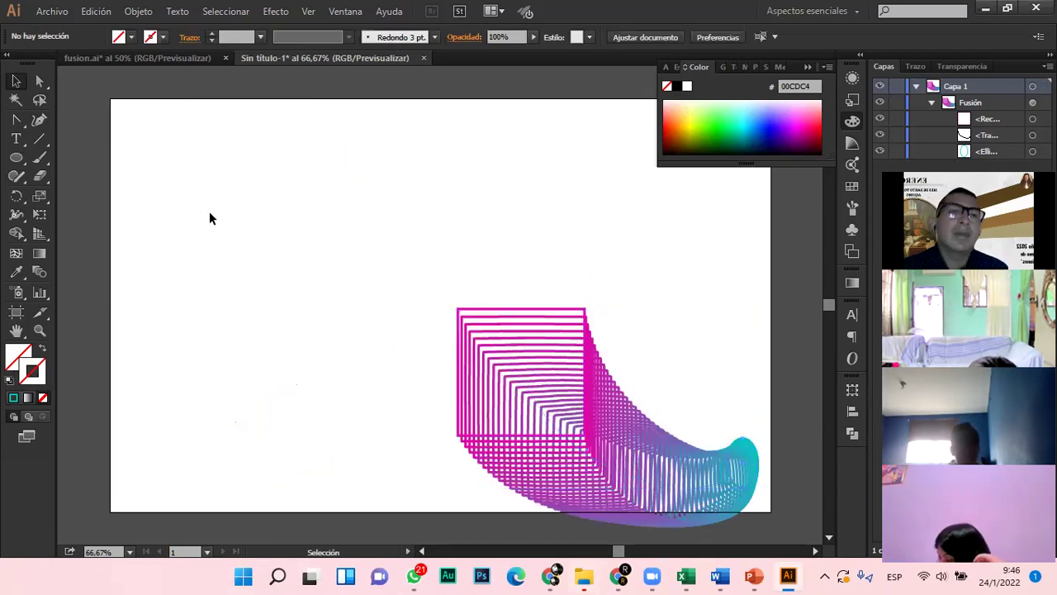
Lock and hide the outline blend so the artboard is free for new paths
{"action": "left_click", "coordinate": [590, 384]}
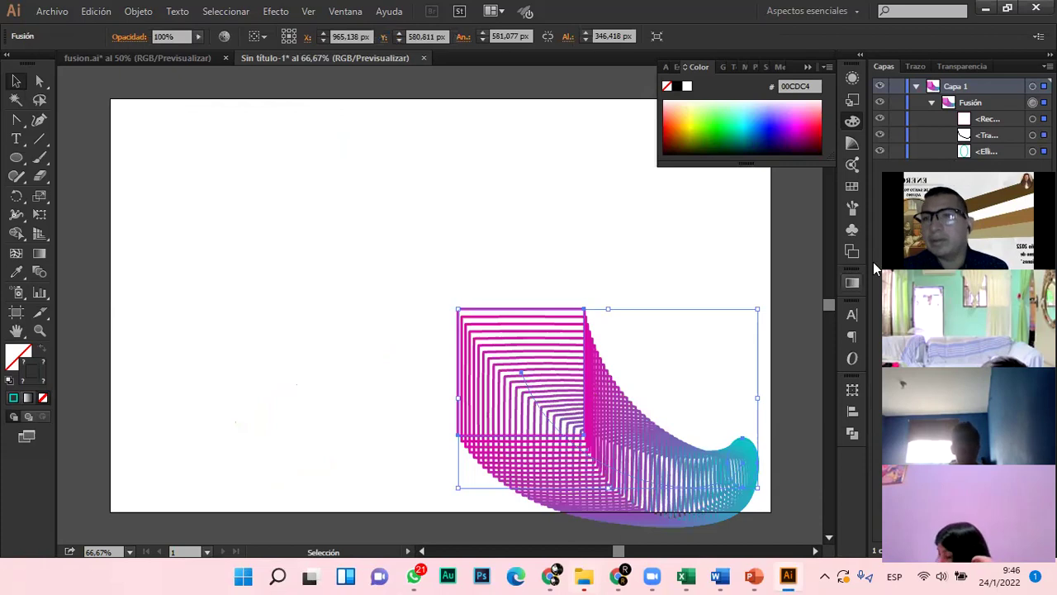
{"action": "left_click", "coordinate": [897, 102]}
{"action": "left_click", "coordinate": [879, 103]}
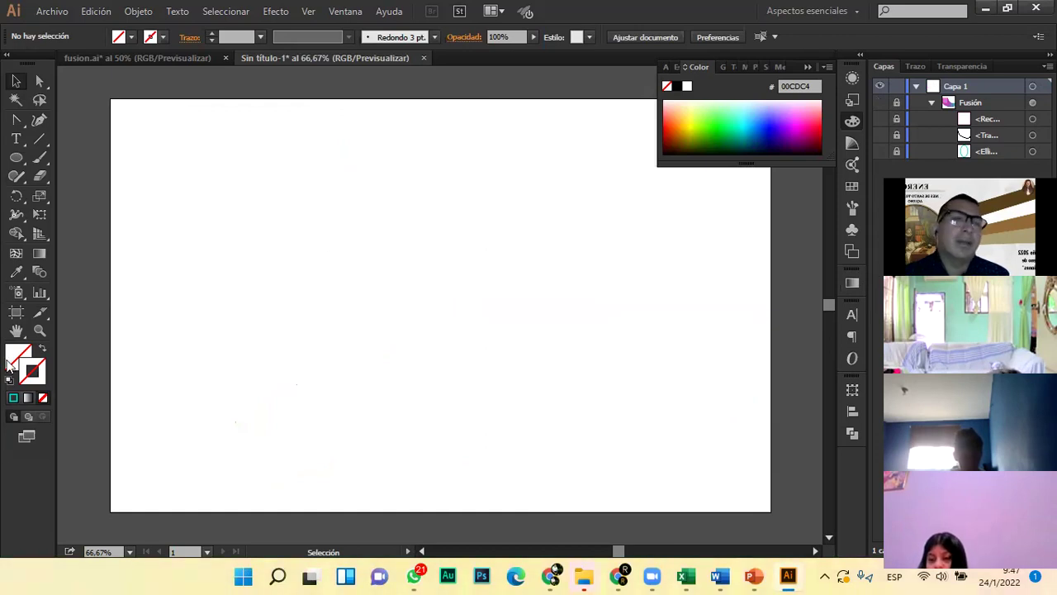
Draw a wavy open path with the Pen tool from the artboard's lower left up to its upper right
{"action": "left_click", "coordinate": [15, 122]}
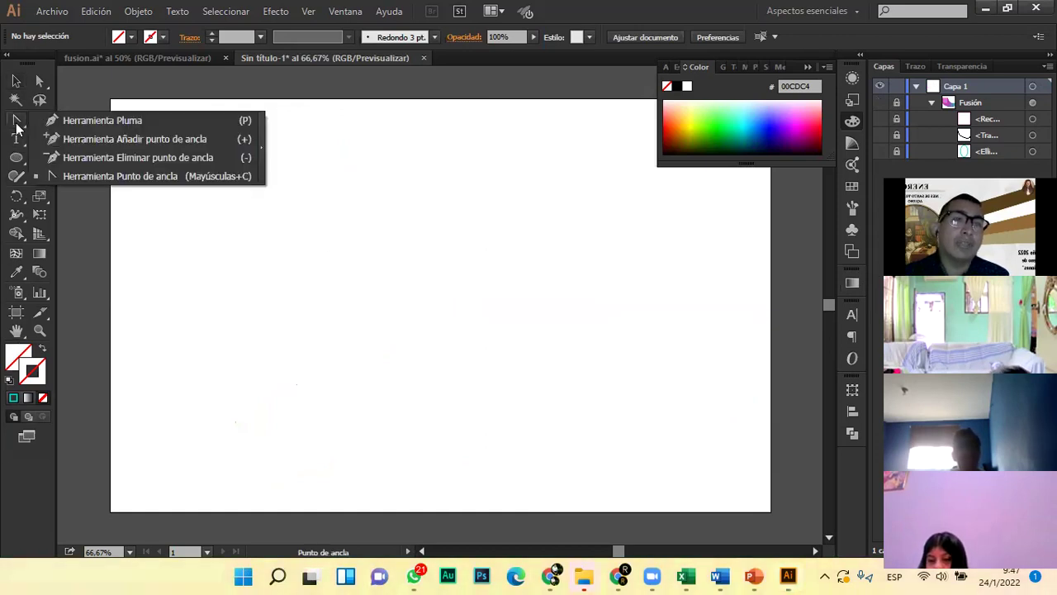
{"action": "left_click", "coordinate": [107, 121]}
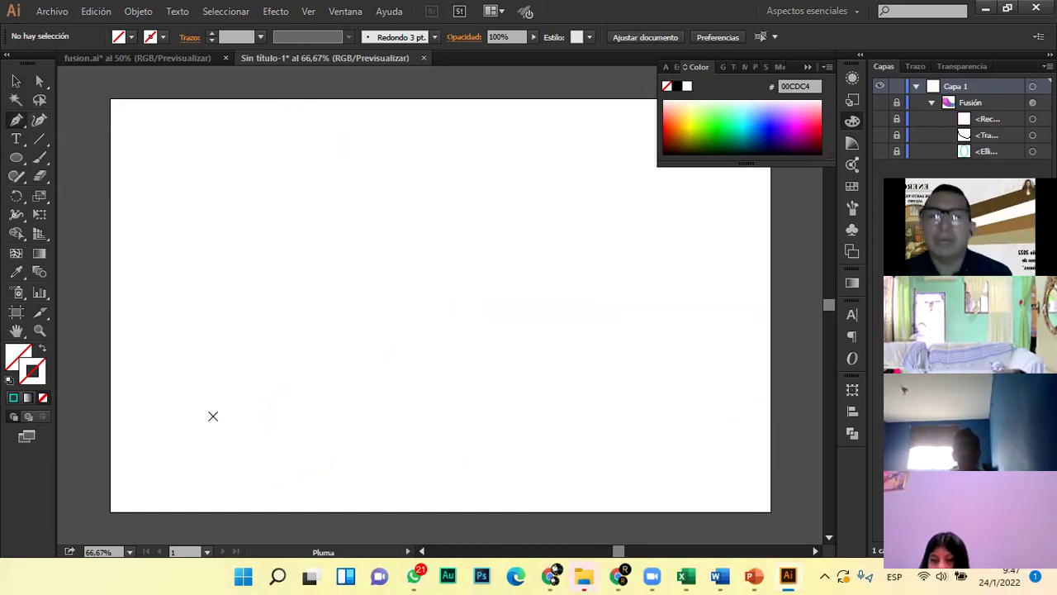
{"action": "left_click", "coordinate": [150, 430]}
{"action": "left_click_drag", "start_coordinate": [337, 321], "coordinate": [536, 343]}
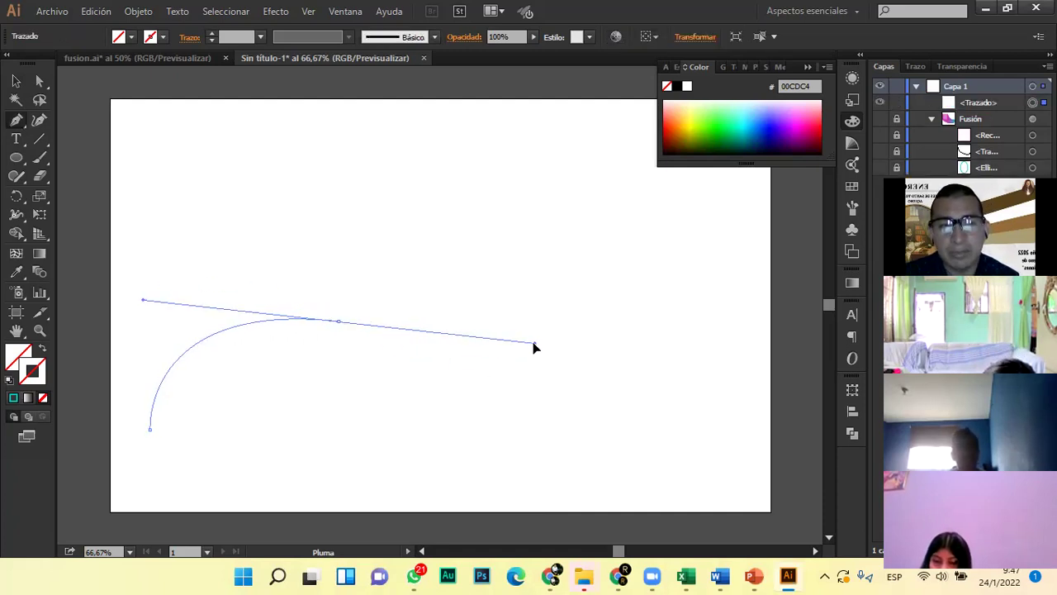
{"action": "left_click", "coordinate": [625, 254]}
{"action": "left_click_drag", "start_coordinate": [742, 218], "coordinate": [803, 247]}
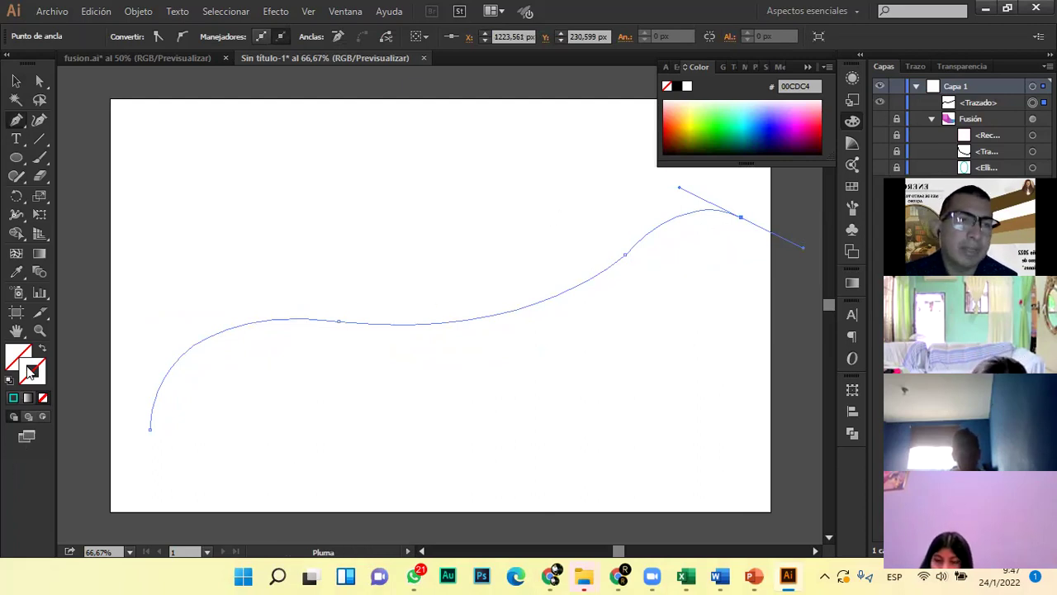
{"action": "key", "text": "v"}
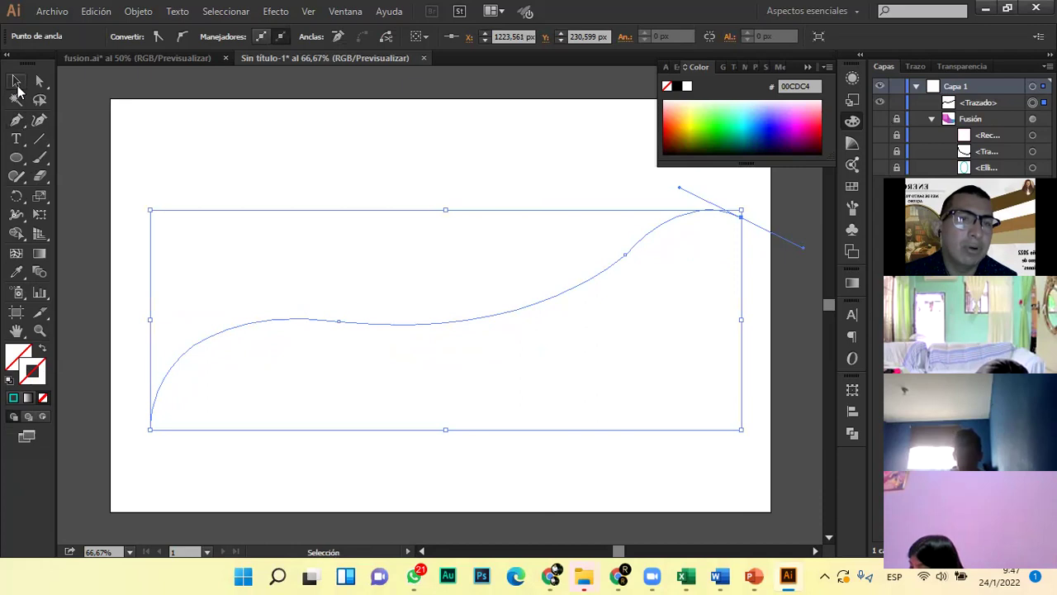
Try to give the wavy path a black stroke
{"action": "double_click", "coordinate": [30, 368]}
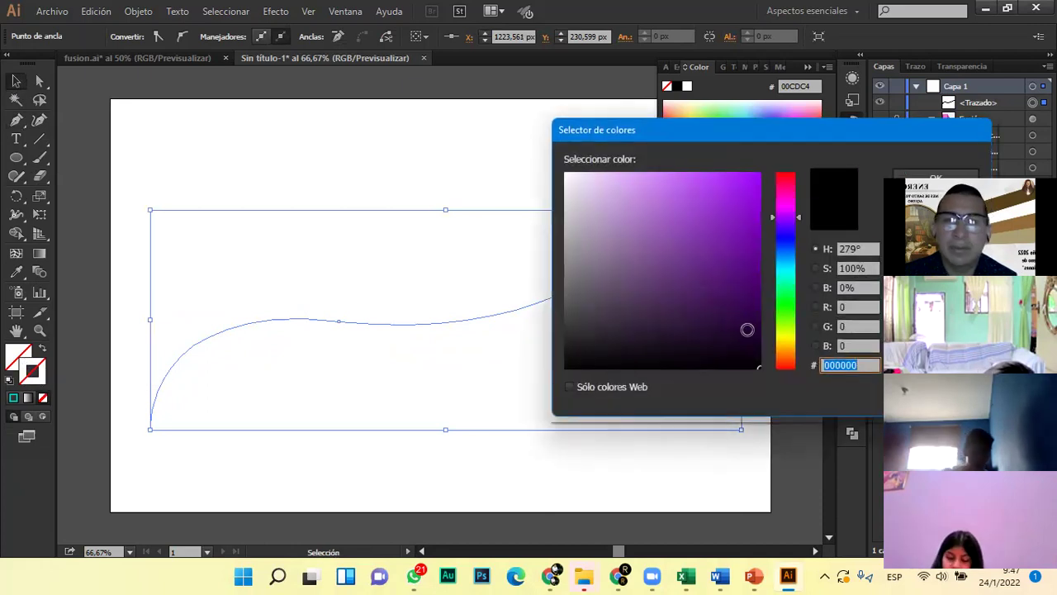
{"action": "left_click_drag", "start_coordinate": [575, 373], "coordinate": [566, 370]}
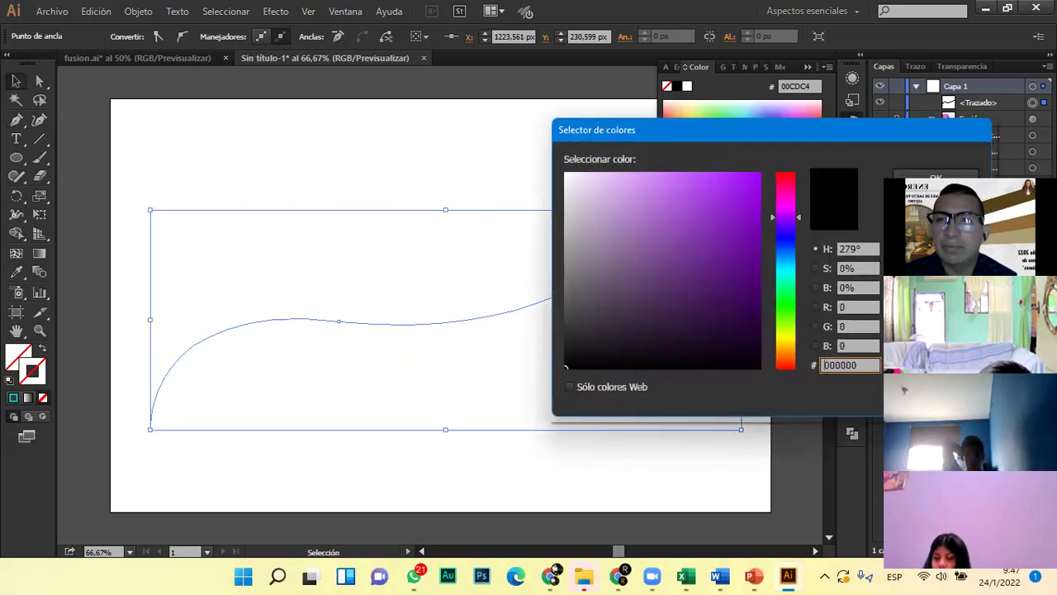
{"action": "key", "text": "Return"}
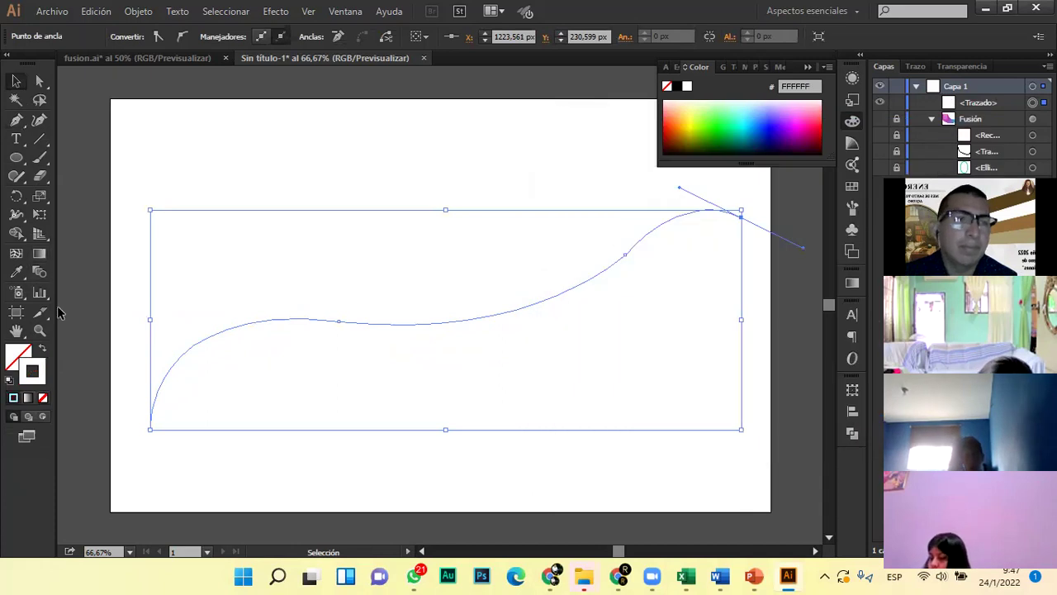
Set the wavy path's stroke colour to near-black 050505 and deselect the path
{"action": "double_click", "coordinate": [38, 371]}
{"action": "left_click", "coordinate": [564, 365]}
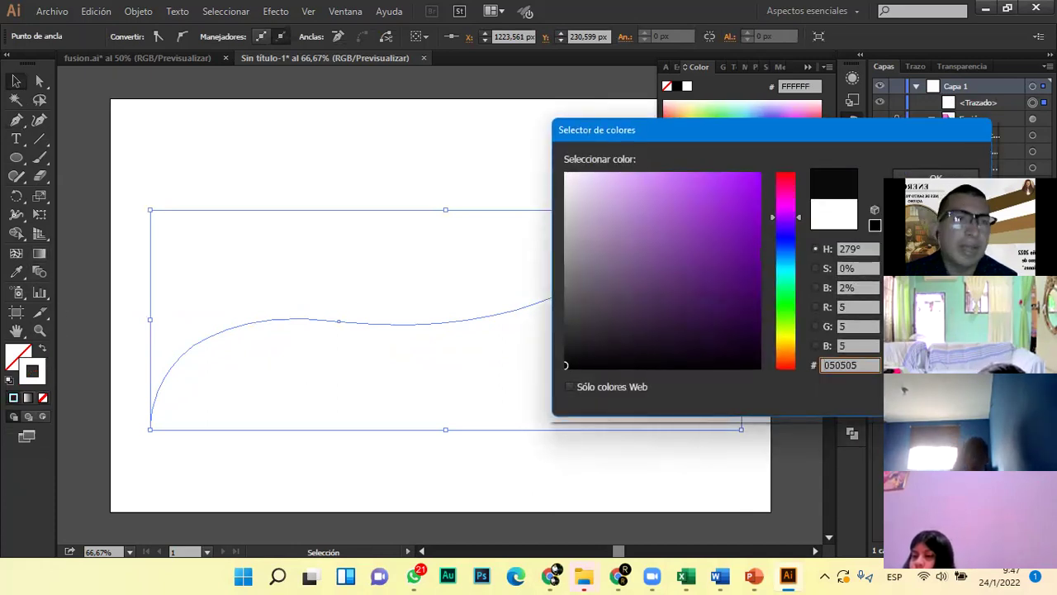
{"action": "key", "text": "Return"}
{"action": "left_click", "coordinate": [94, 122]}
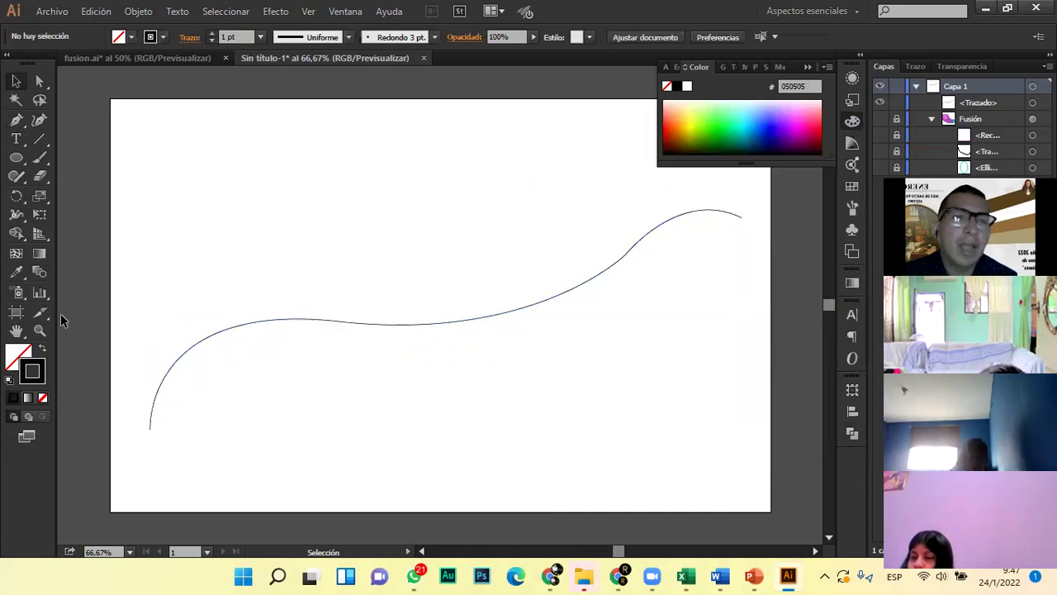
Draw a second open path with the Pen tool, dipping in a deep U across the first path and curling over at the upper right
{"action": "left_click", "coordinate": [16, 119]}
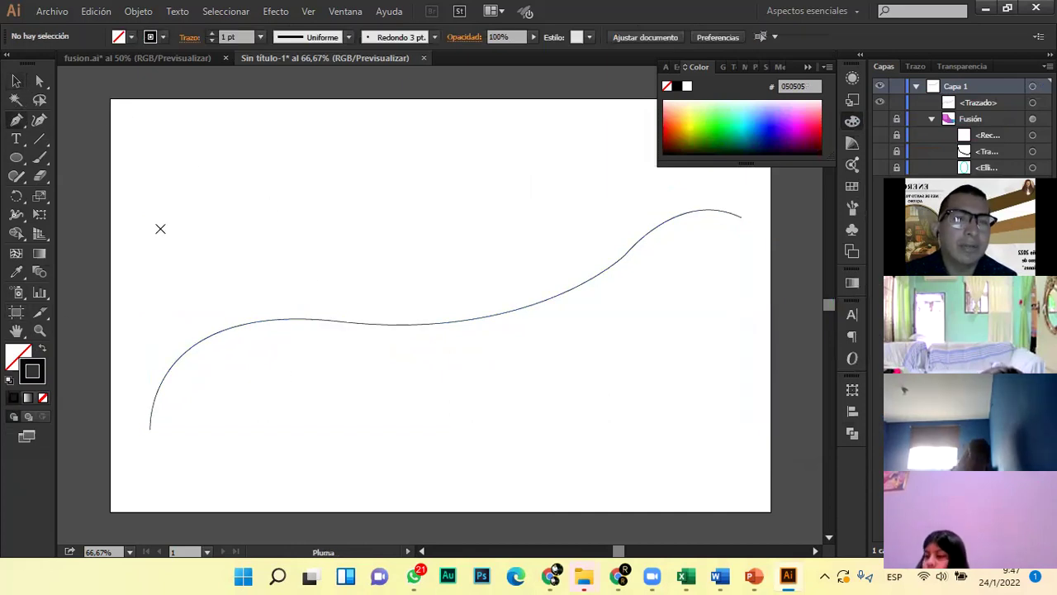
{"action": "left_click", "coordinate": [159, 213]}
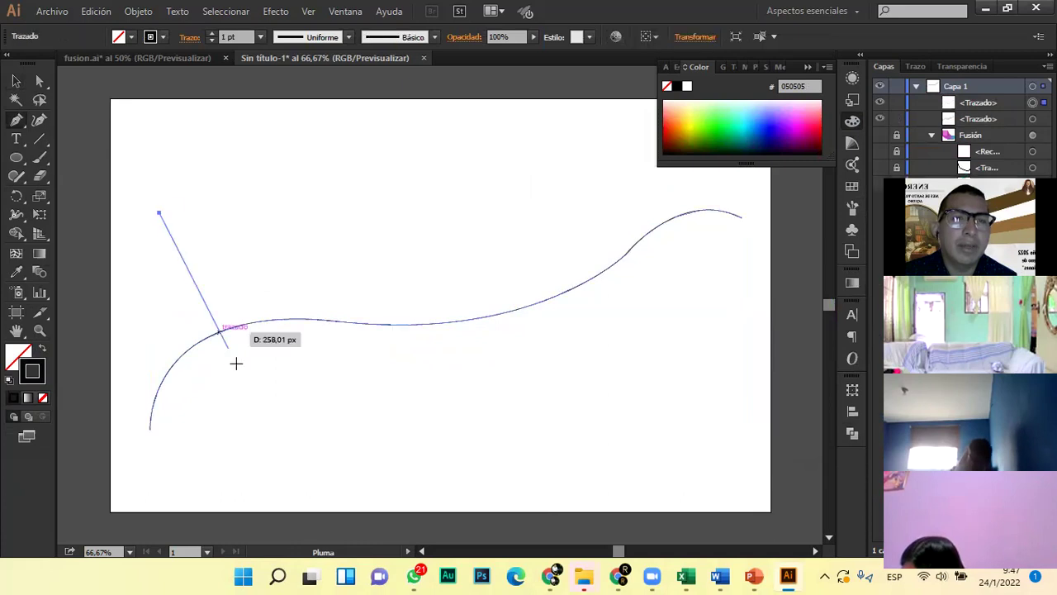
{"action": "left_click_drag", "start_coordinate": [382, 389], "coordinate": [632, 399]}
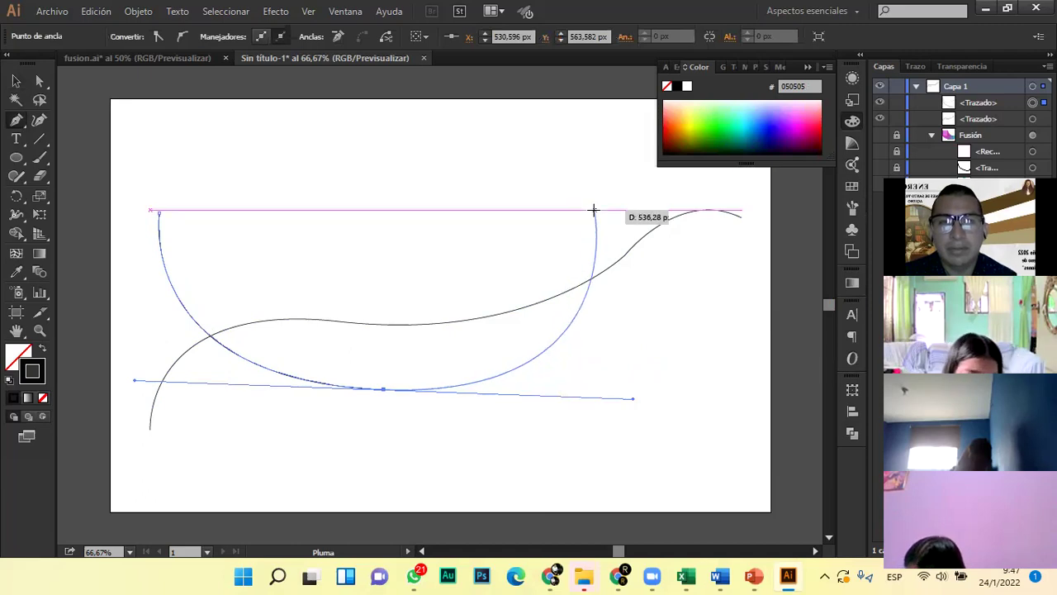
{"action": "left_click_drag", "start_coordinate": [593, 210], "coordinate": [787, 231]}
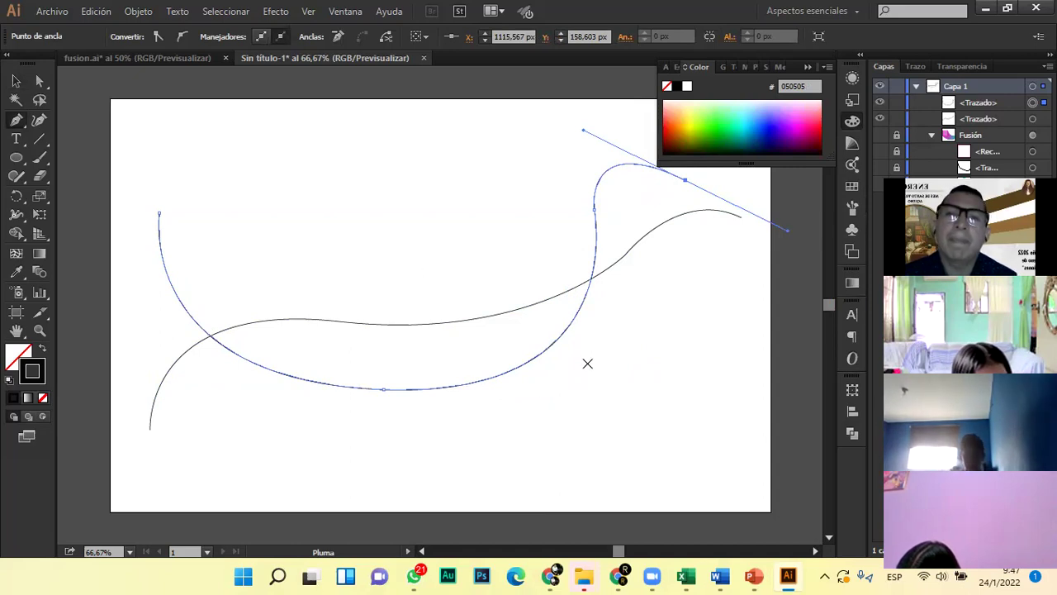
{"action": "left_click", "coordinate": [17, 81]}
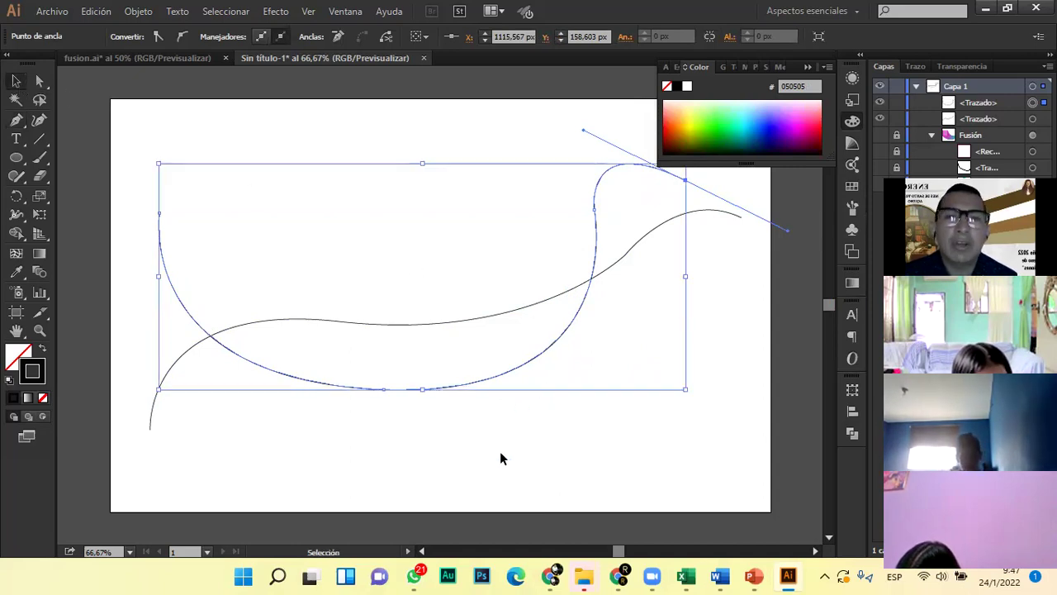
{"action": "left_click", "coordinate": [650, 320]}
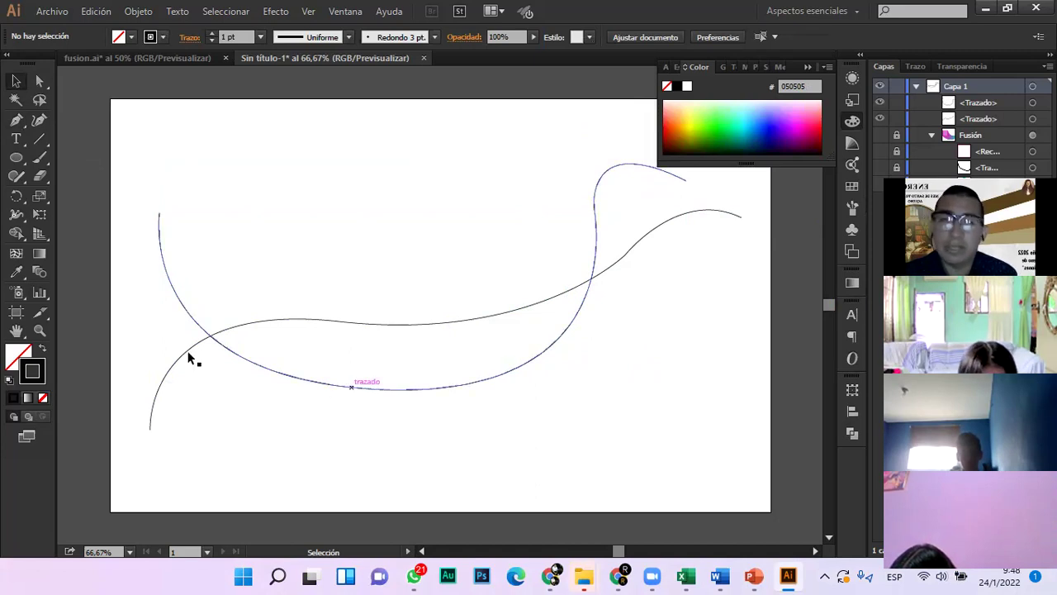
Select both wavy paths and create a blend between them, then deselect it
{"action": "left_click_drag", "start_coordinate": [93, 155], "coordinate": [750, 476]}
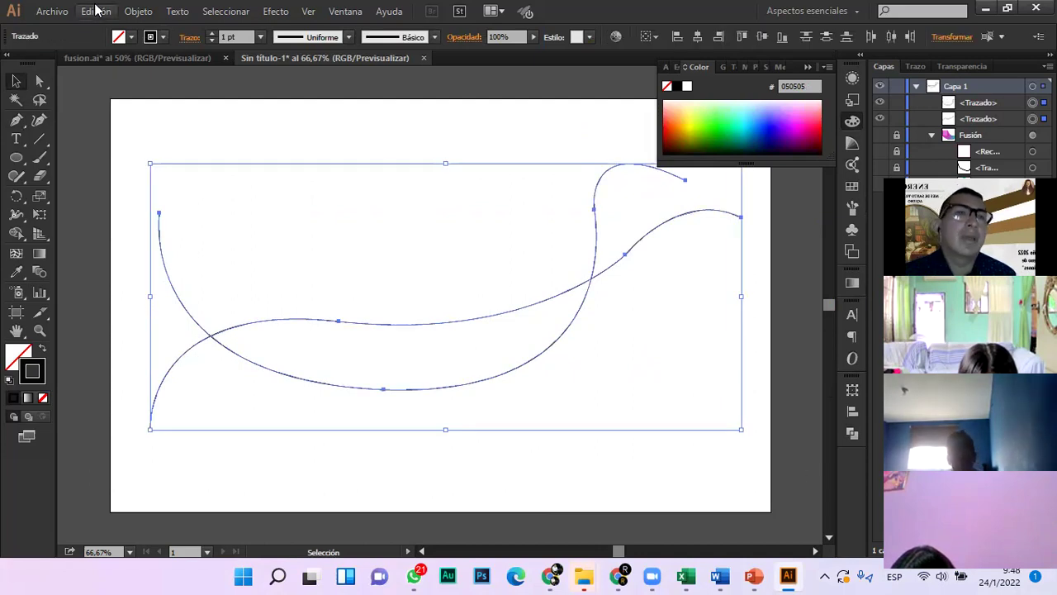
{"action": "left_click", "coordinate": [140, 12]}
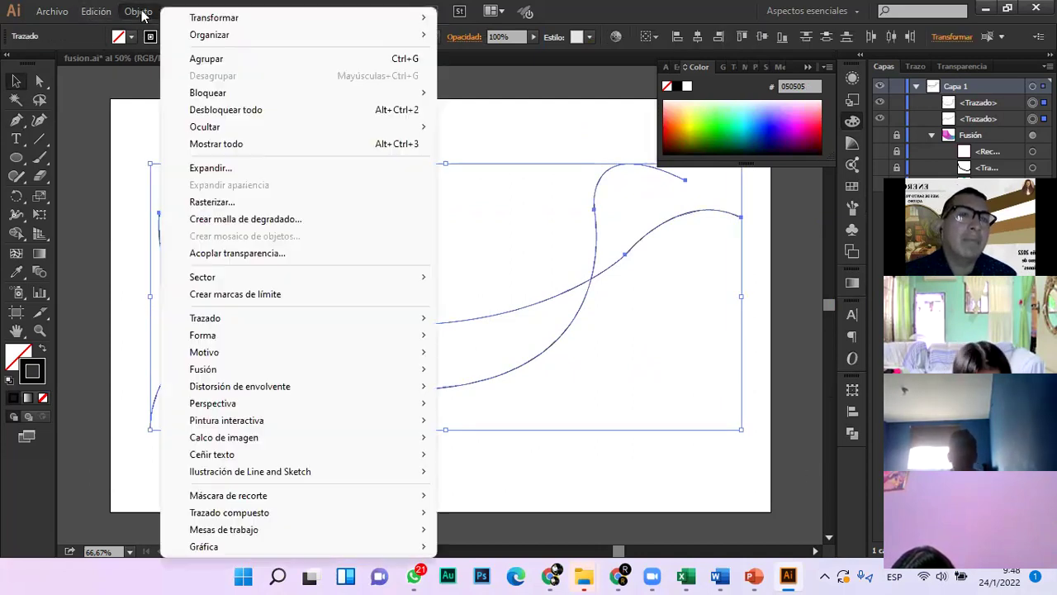
{"action": "mouse_move", "coordinate": [246, 323]}
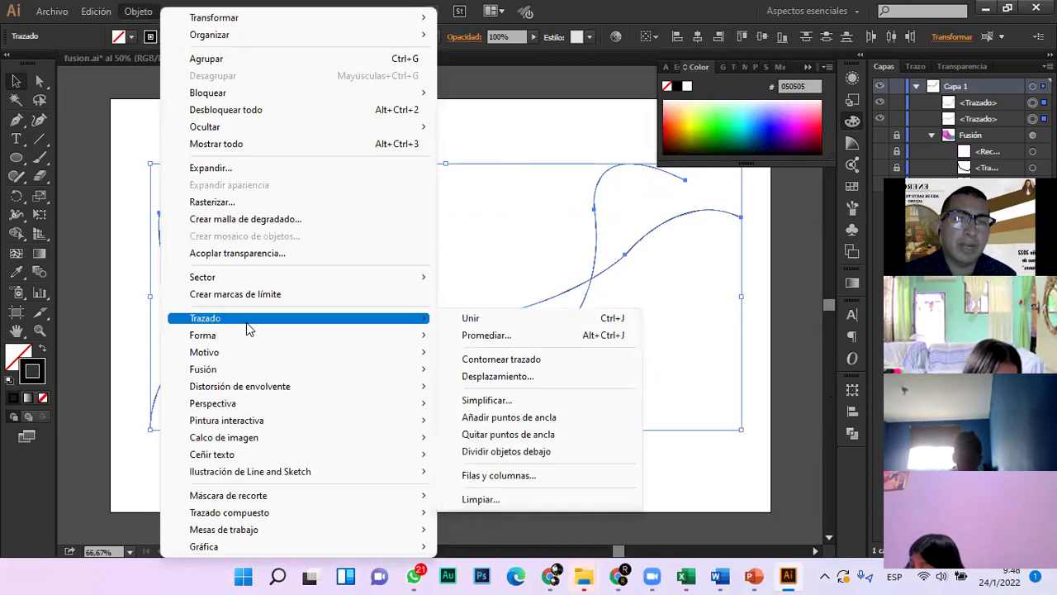
{"action": "mouse_move", "coordinate": [402, 372]}
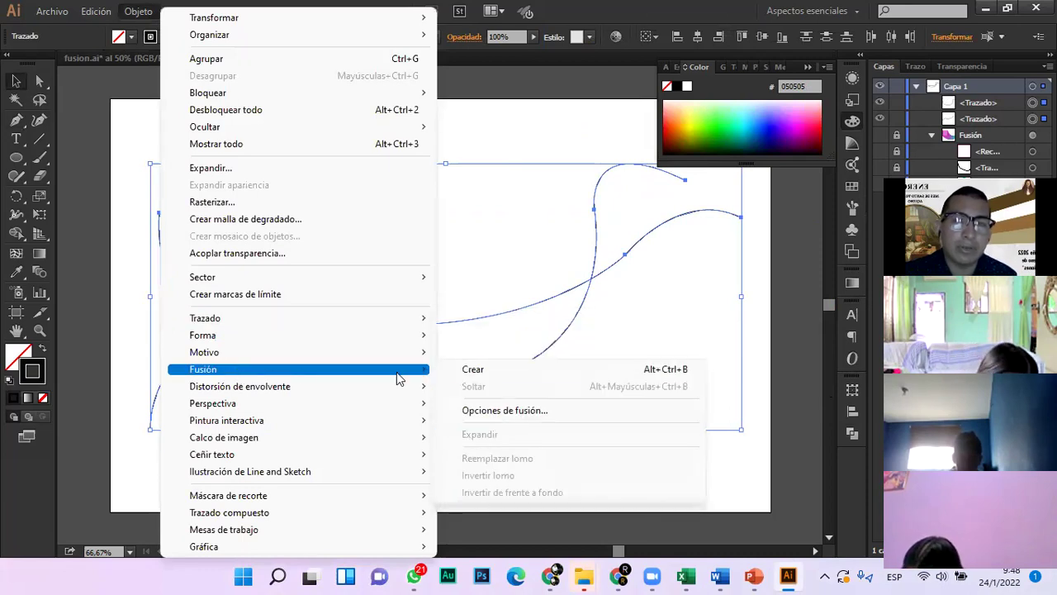
{"action": "left_click", "coordinate": [480, 373]}
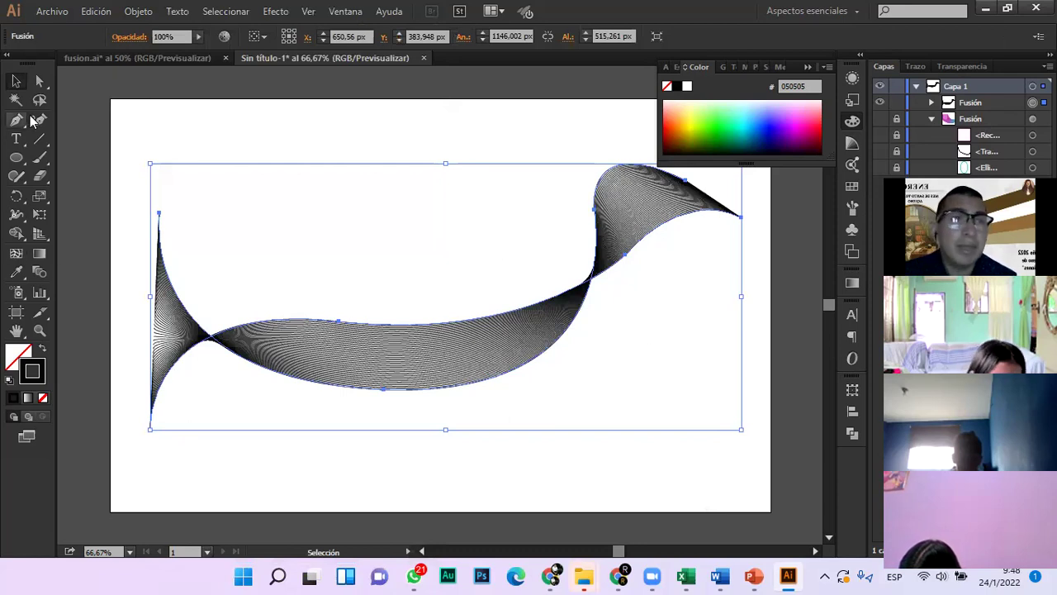
{"action": "left_click", "coordinate": [287, 127]}
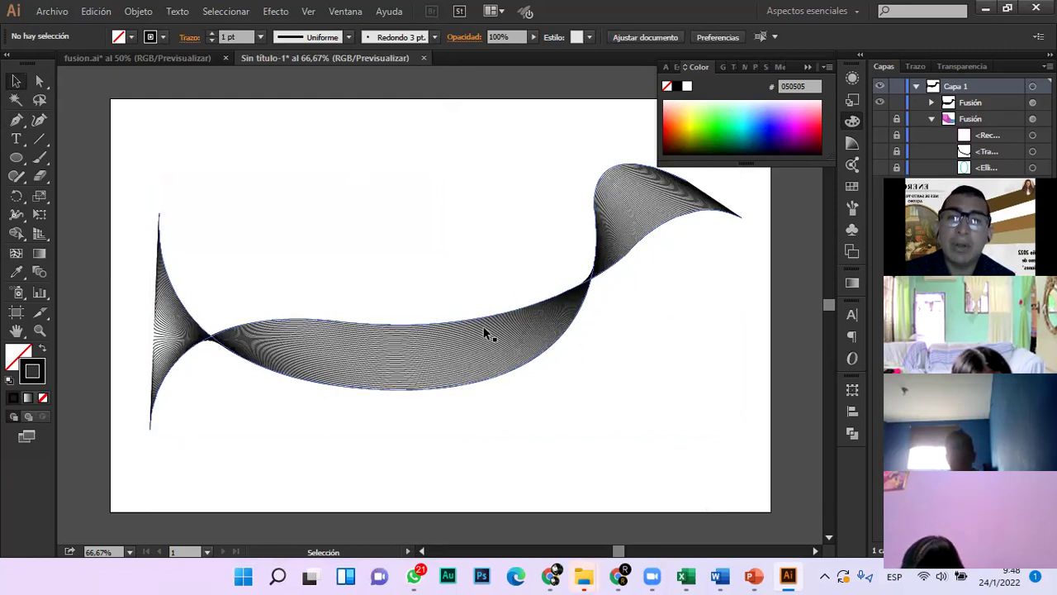
Try a dark blue 00229B stroke on the blend's U-shaped path and a light orange stroke on its flatter wavy path
{"action": "left_click", "coordinate": [932, 103]}
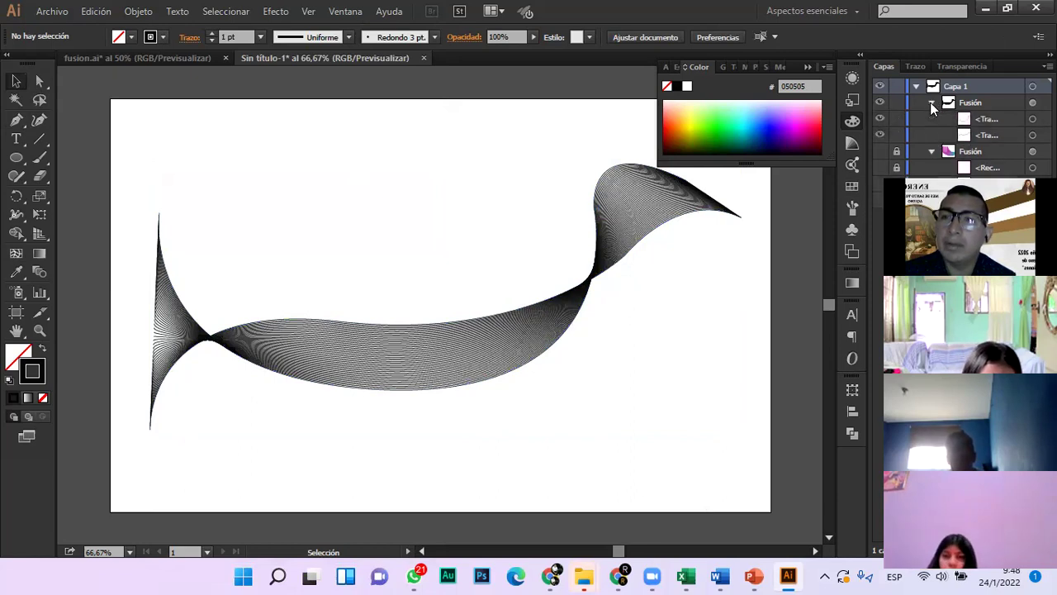
{"action": "left_click", "coordinate": [1033, 121]}
{"action": "left_click_drag", "start_coordinate": [782, 118], "coordinate": [768, 129]}
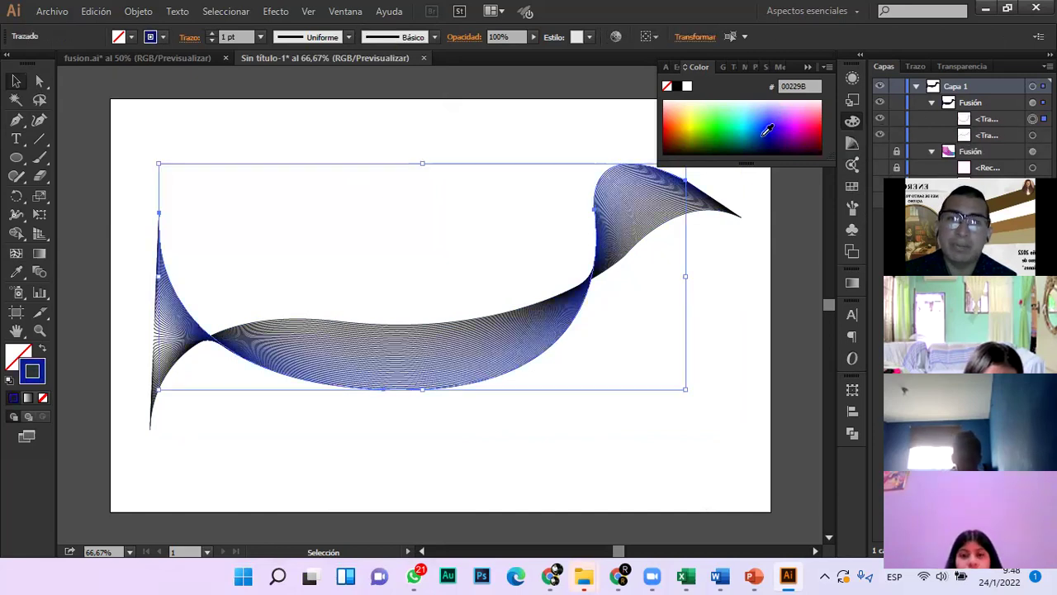
{"action": "left_click", "coordinate": [1033, 136]}
{"action": "mouse_move", "coordinate": [768, 121]}
{"action": "left_mouse_down"}
{"action": "mouse_move", "coordinate": [816, 111]}
{"action": "mouse_move", "coordinate": [824, 135]}
{"action": "mouse_move", "coordinate": [771, 141]}
{"action": "mouse_move", "coordinate": [679, 121]}
{"action": "mouse_move", "coordinate": [690, 103]}
{"action": "mouse_move", "coordinate": [687, 130]}
{"action": "mouse_move", "coordinate": [704, 111]}
{"action": "left_mouse_up"}
Set the U-shaped path's stroke to green 99FF31 and the flatter path's stroke to purple 4A009B, then deselect
{"action": "left_click", "coordinate": [1032, 118]}
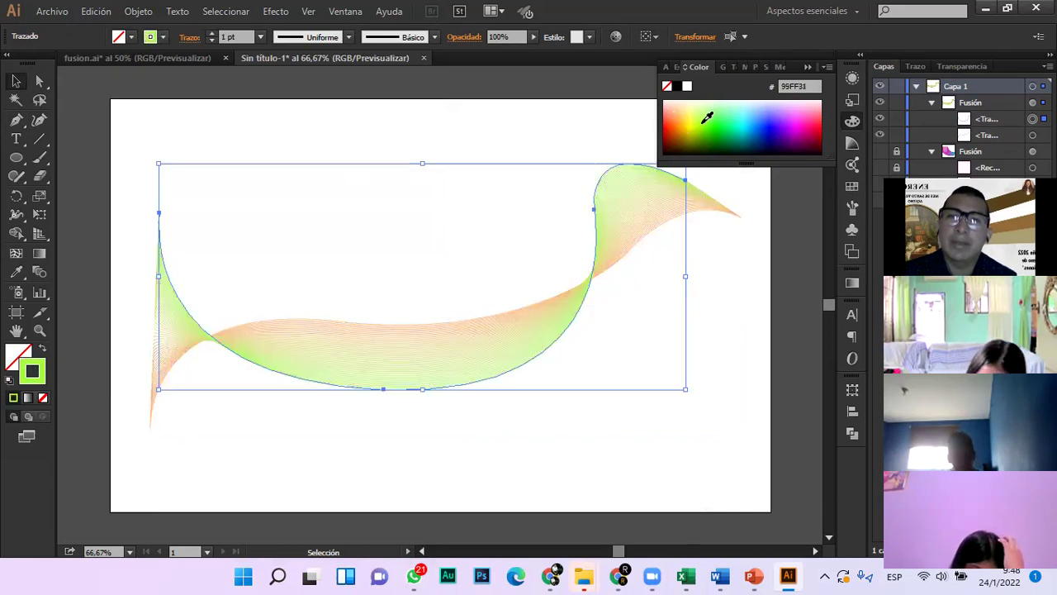
{"action": "left_click", "coordinate": [1033, 135]}
{"action": "left_click_drag", "start_coordinate": [760, 131], "coordinate": [786, 130]}
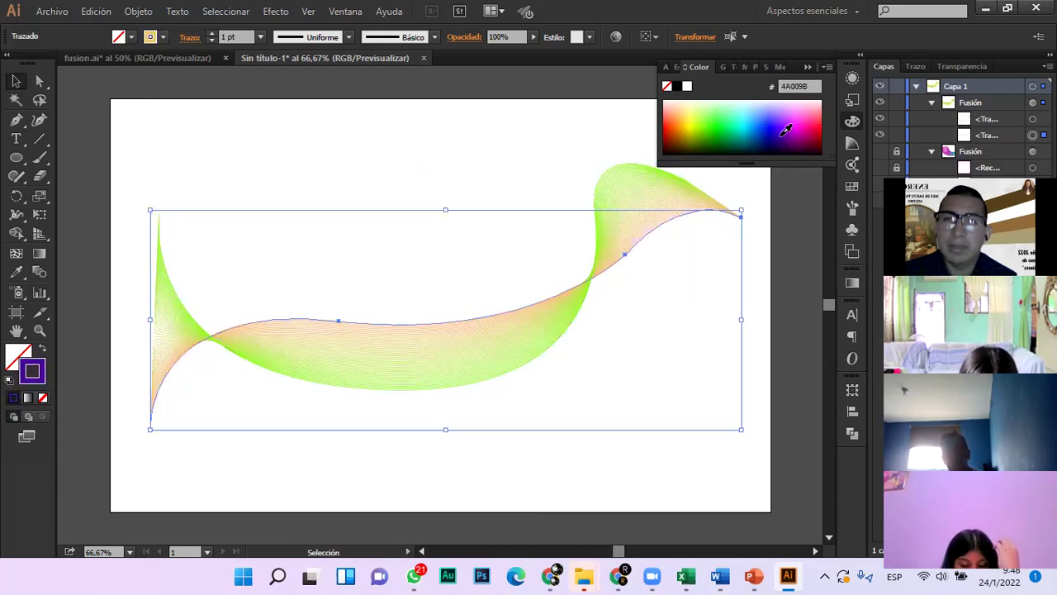
{"action": "left_click", "coordinate": [16, 99]}
{"action": "left_click", "coordinate": [15, 80]}
{"action": "left_click", "coordinate": [171, 123]}
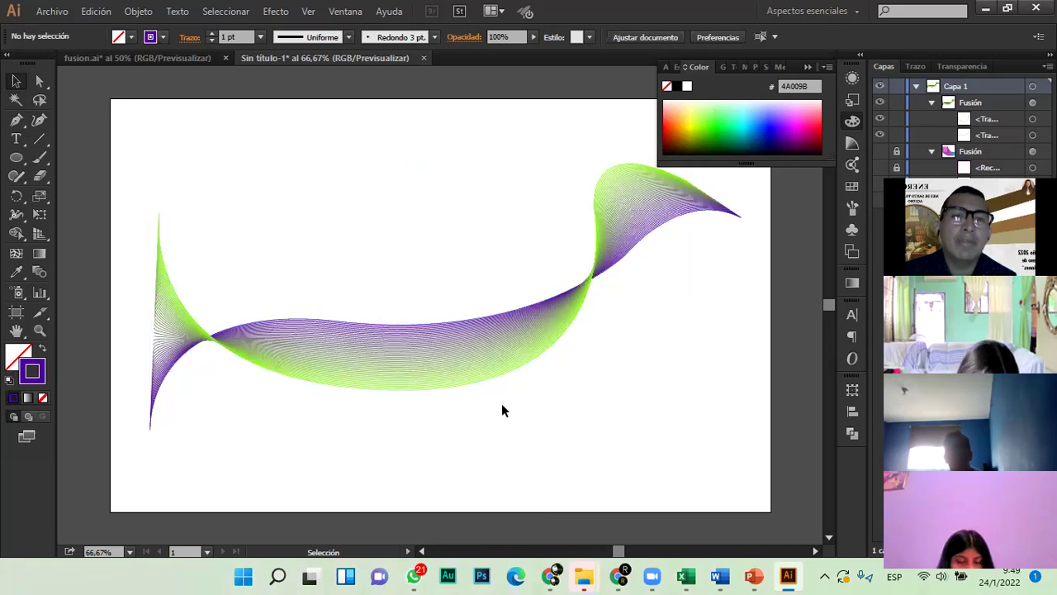
Open the blend options for the green-purple blend and set the spacing to 80 specified steps
{"action": "left_click_drag", "start_coordinate": [126, 187], "coordinate": [694, 406]}
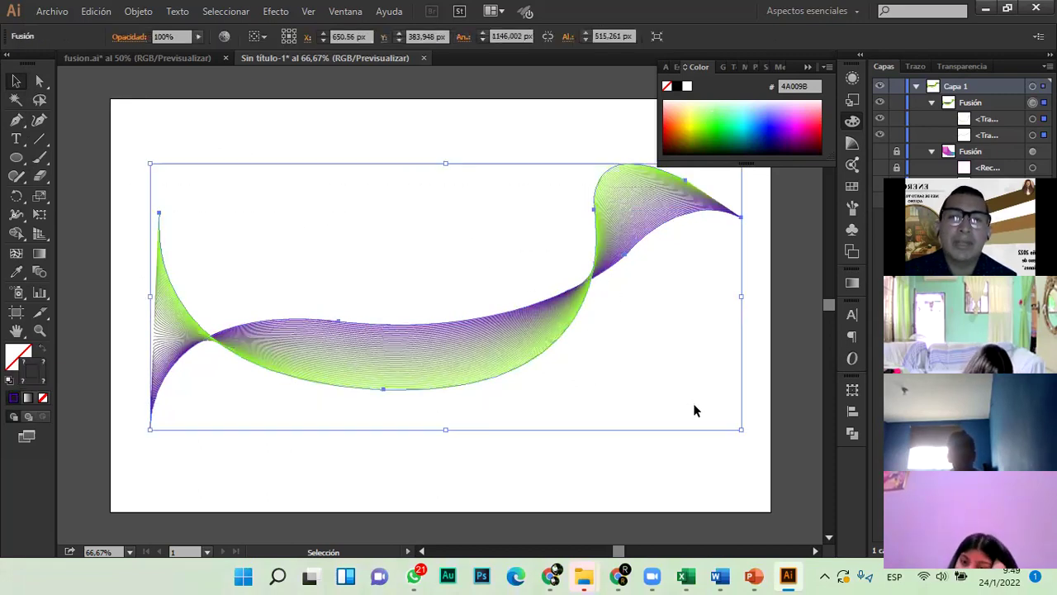
{"action": "left_click", "coordinate": [132, 15]}
{"action": "mouse_move", "coordinate": [244, 326]}
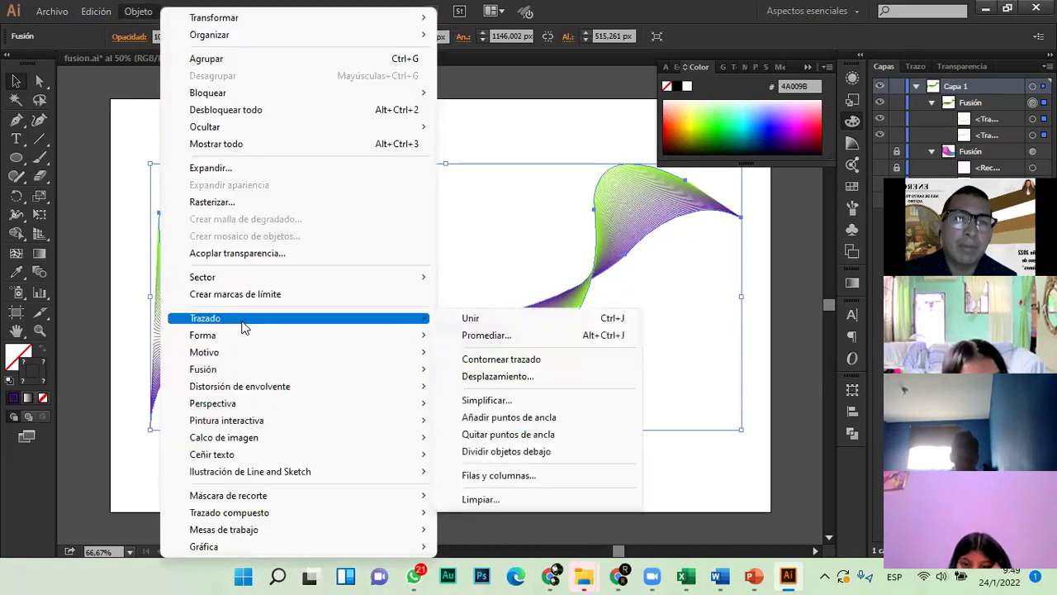
{"action": "mouse_move", "coordinate": [246, 368]}
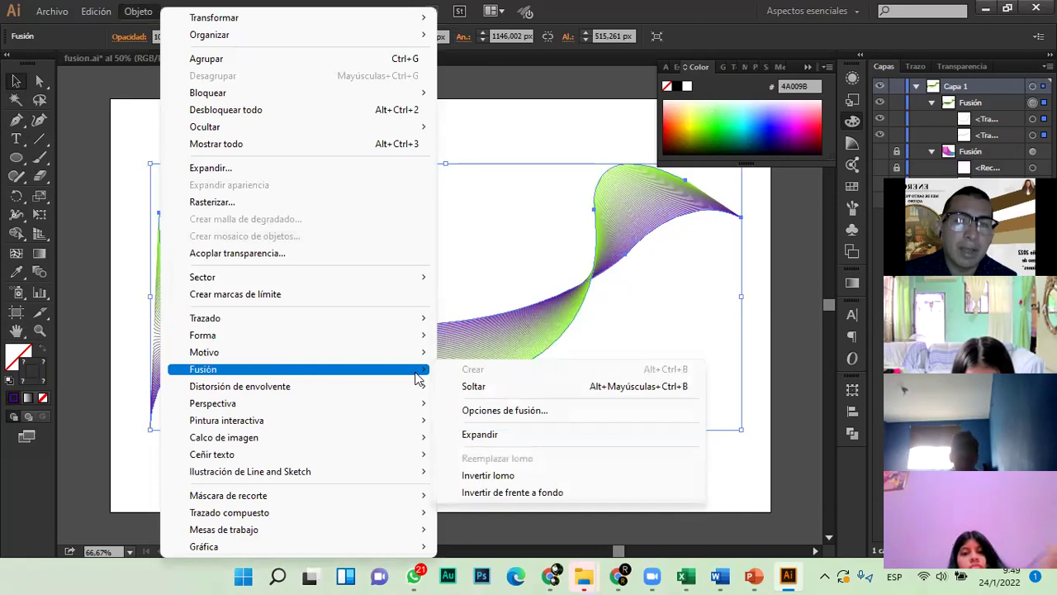
{"action": "left_click", "coordinate": [502, 411]}
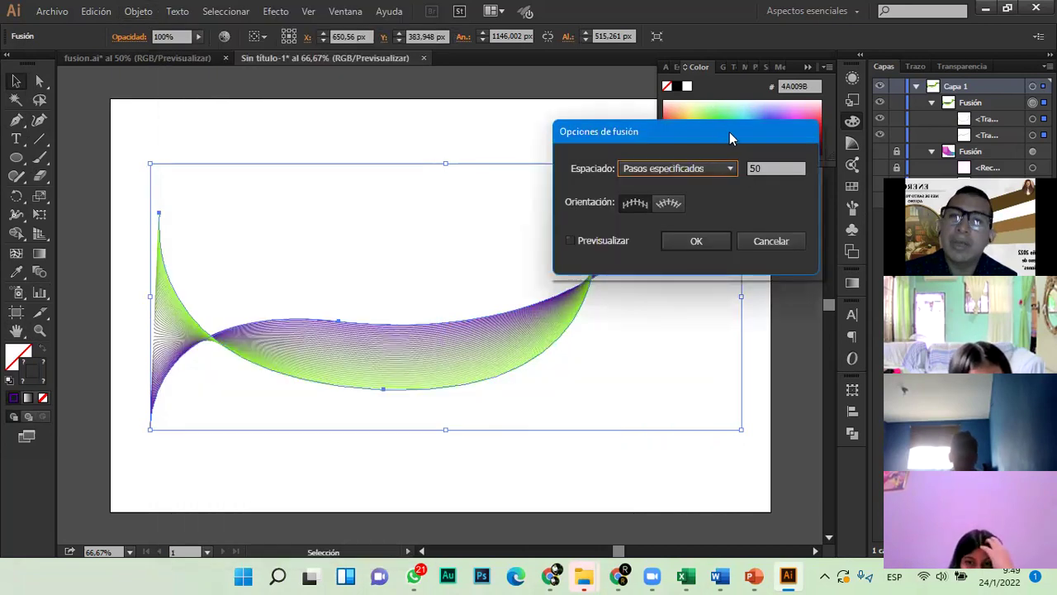
{"action": "left_click_drag", "start_coordinate": [729, 133], "coordinate": [822, 145]}
{"action": "left_click", "coordinate": [861, 179]}
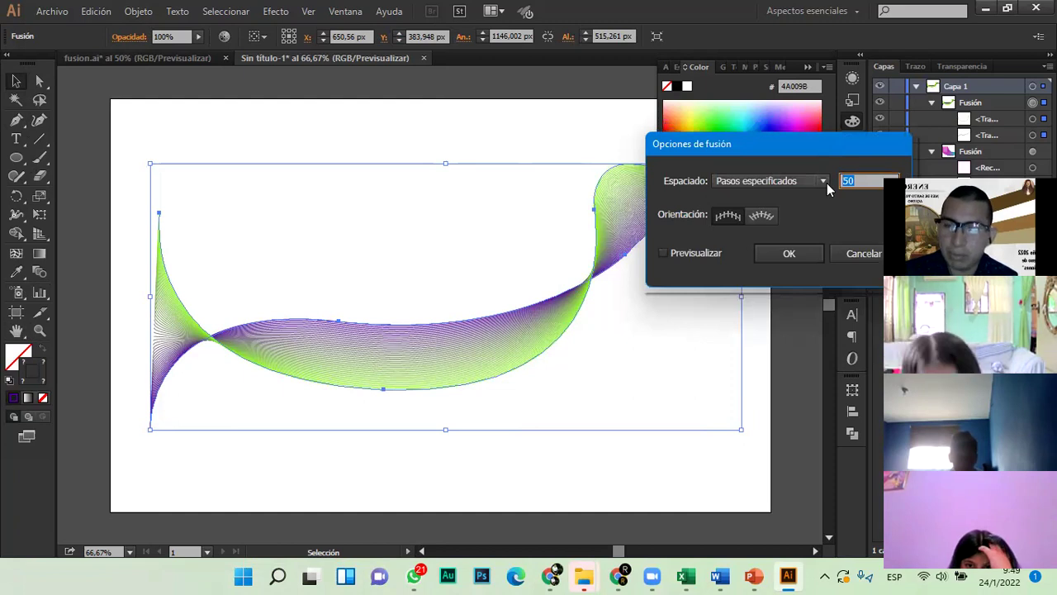
{"action": "type", "text": "80"}
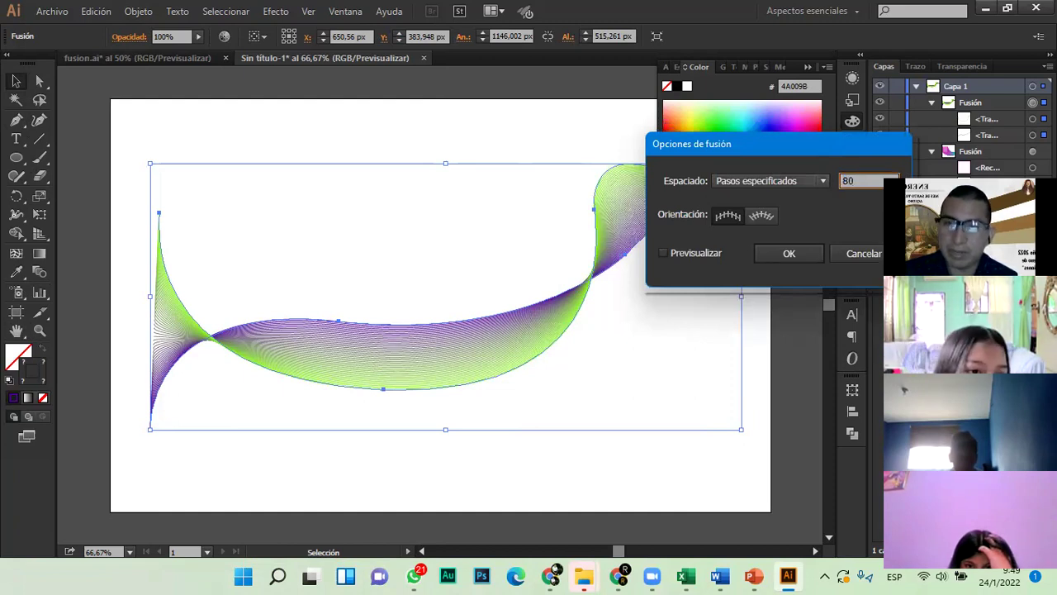
Preview the new blend spacing on the artboard, apply it and deselect the blend
{"action": "left_click", "coordinate": [663, 253]}
{"action": "left_click", "coordinate": [663, 254]}
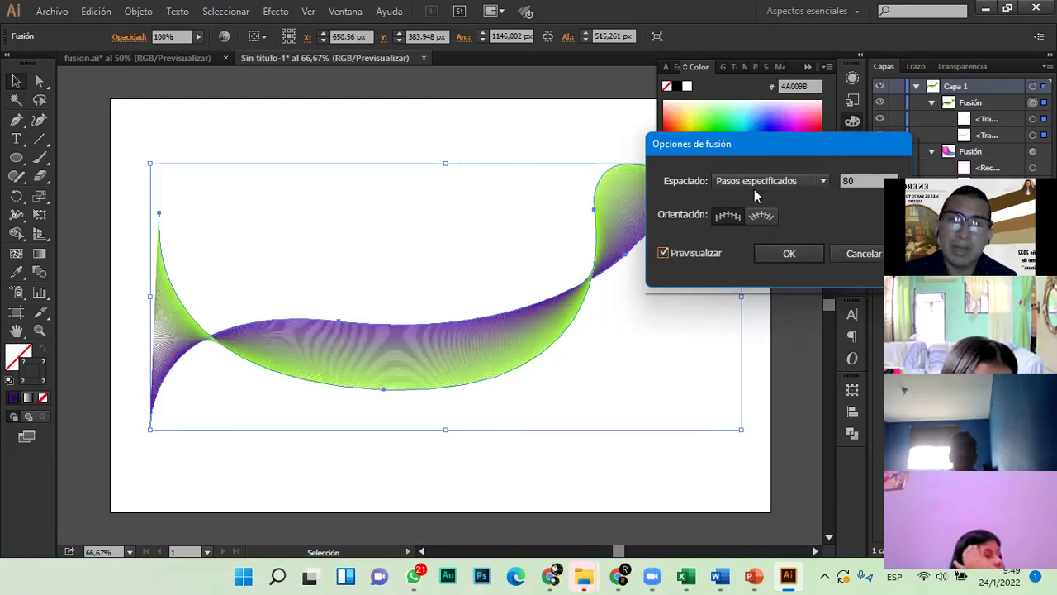
{"action": "left_click_drag", "start_coordinate": [774, 152], "coordinate": [853, 144]}
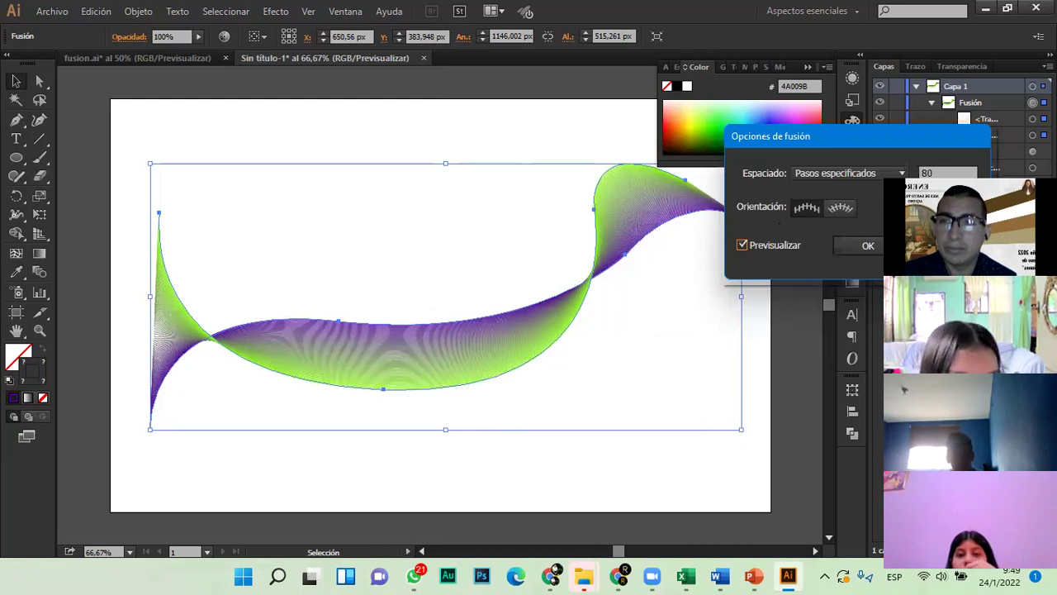
{"action": "left_click_drag", "start_coordinate": [889, 142], "coordinate": [823, 143]}
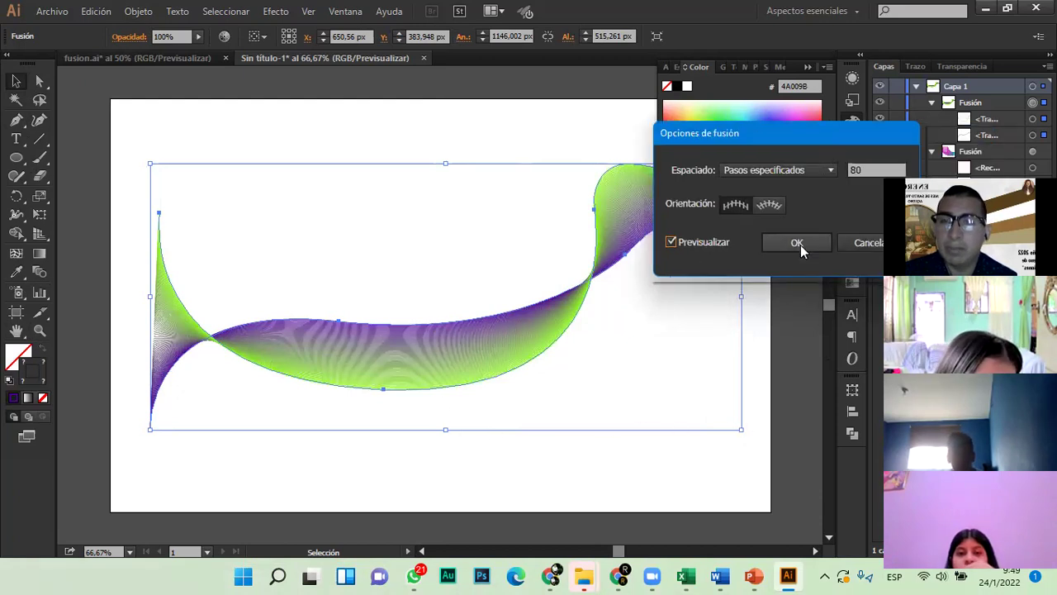
{"action": "left_click", "coordinate": [800, 245]}
{"action": "left_click", "coordinate": [612, 446]}
Move the blend slightly up and left, then pull the green path's upper bend anchor left to about X 718, Y 168 px
{"action": "left_click_drag", "start_coordinate": [443, 369], "coordinate": [439, 323]}
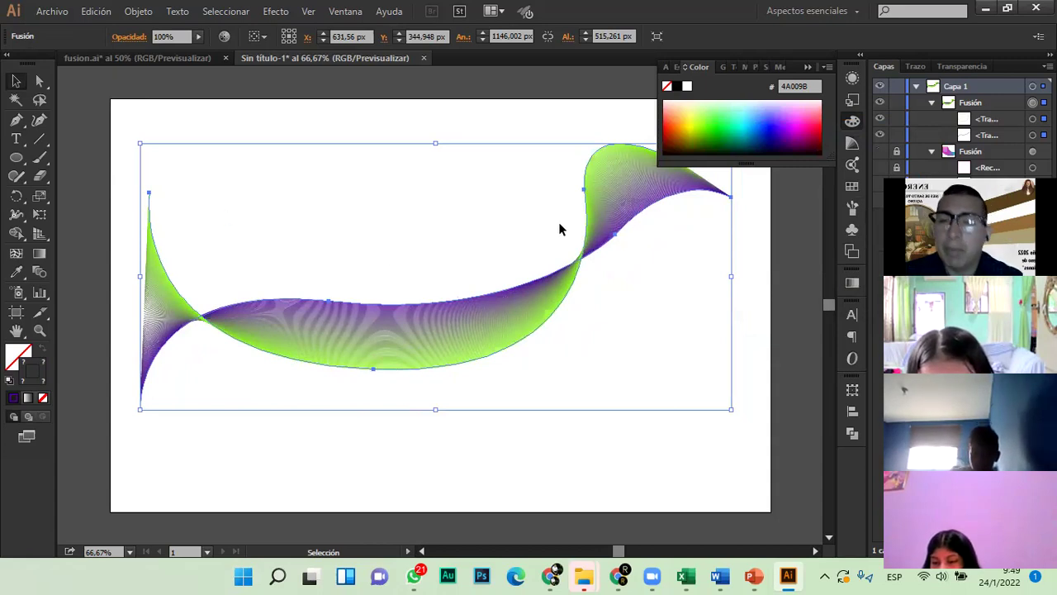
{"action": "left_click", "coordinate": [40, 81]}
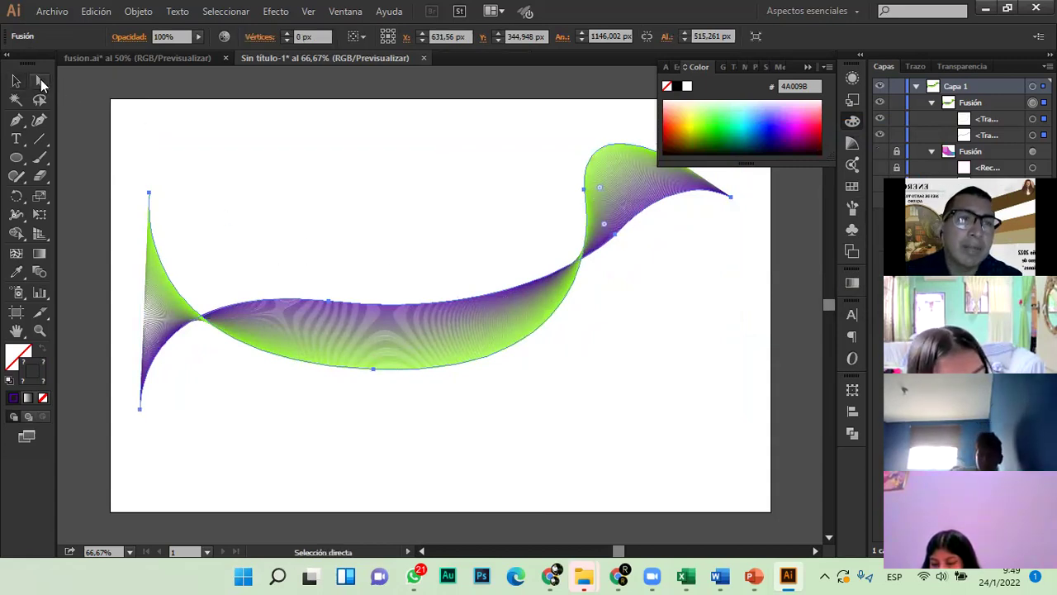
{"action": "left_click", "coordinate": [586, 193]}
{"action": "left_click_drag", "start_coordinate": [584, 192], "coordinate": [480, 188]}
Change the green path's stroke to white FFFFFF and pull its right end anchor to about X 1231, Y 51 px
{"action": "left_click_drag", "start_coordinate": [738, 113], "coordinate": [755, 101]}
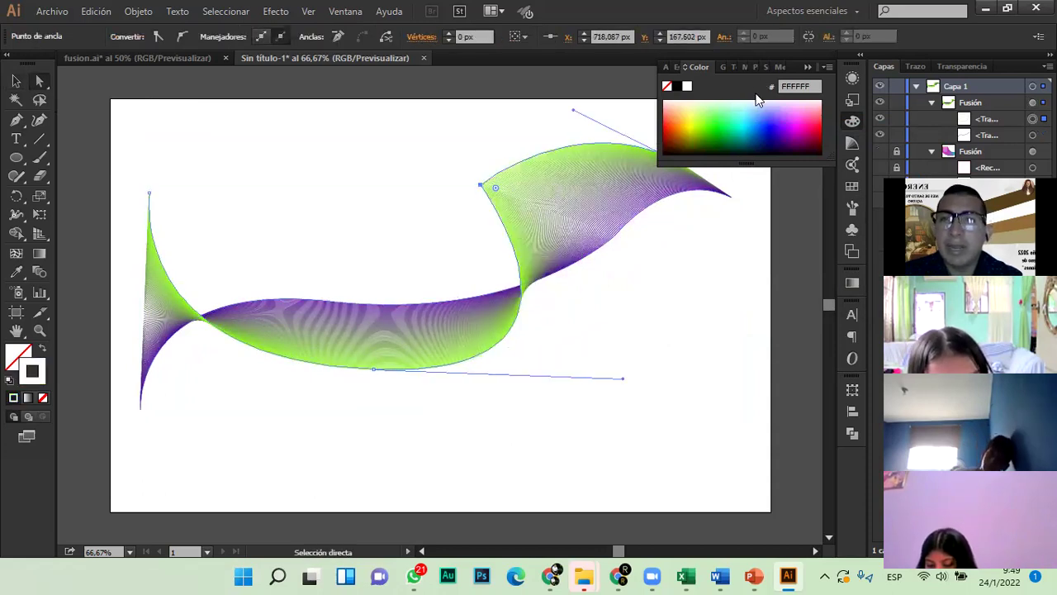
{"action": "left_click", "coordinate": [809, 62]}
{"action": "left_click_drag", "start_coordinate": [674, 161], "coordinate": [745, 125]}
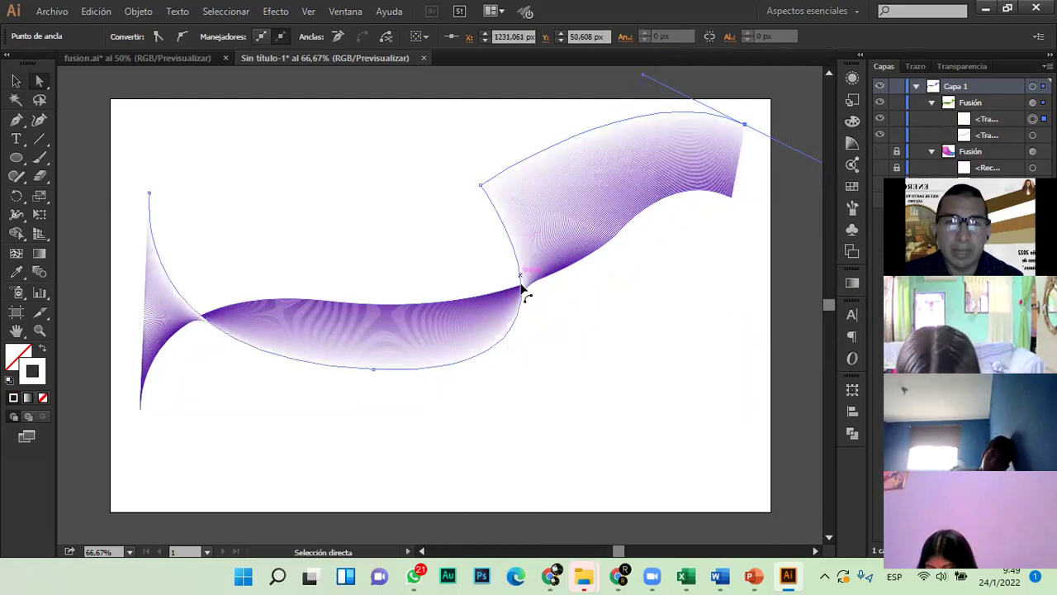
Reshape the white path by moving its bend anchor to about X 567, Y 61 px and pulling the lower anchor's handle down
{"action": "left_click_drag", "start_coordinate": [483, 189], "coordinate": [451, 180]}
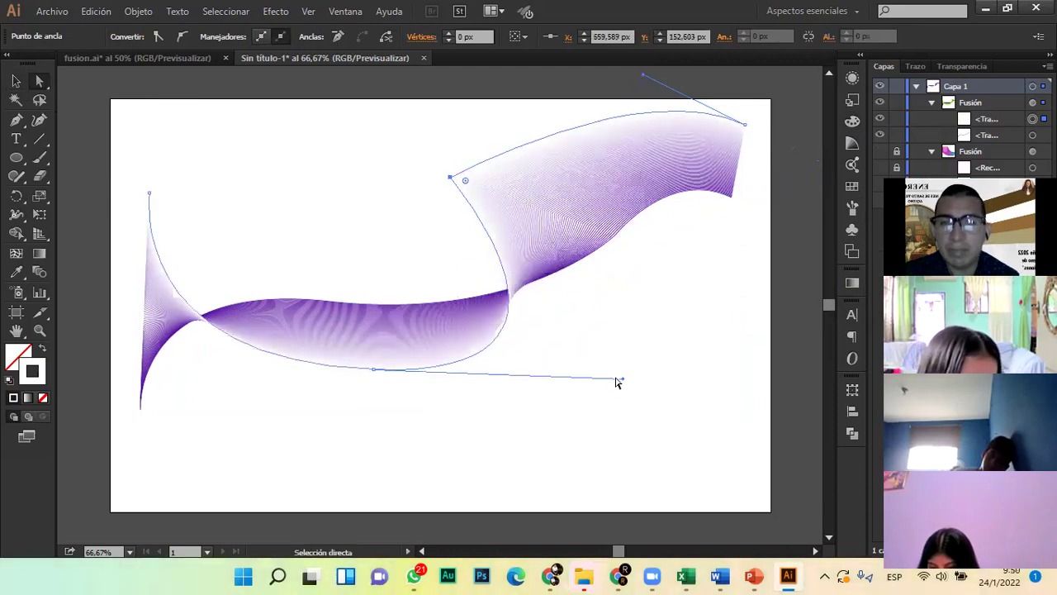
{"action": "left_click_drag", "start_coordinate": [623, 378], "coordinate": [616, 493]}
{"action": "left_click_drag", "start_coordinate": [450, 179], "coordinate": [405, 129]}
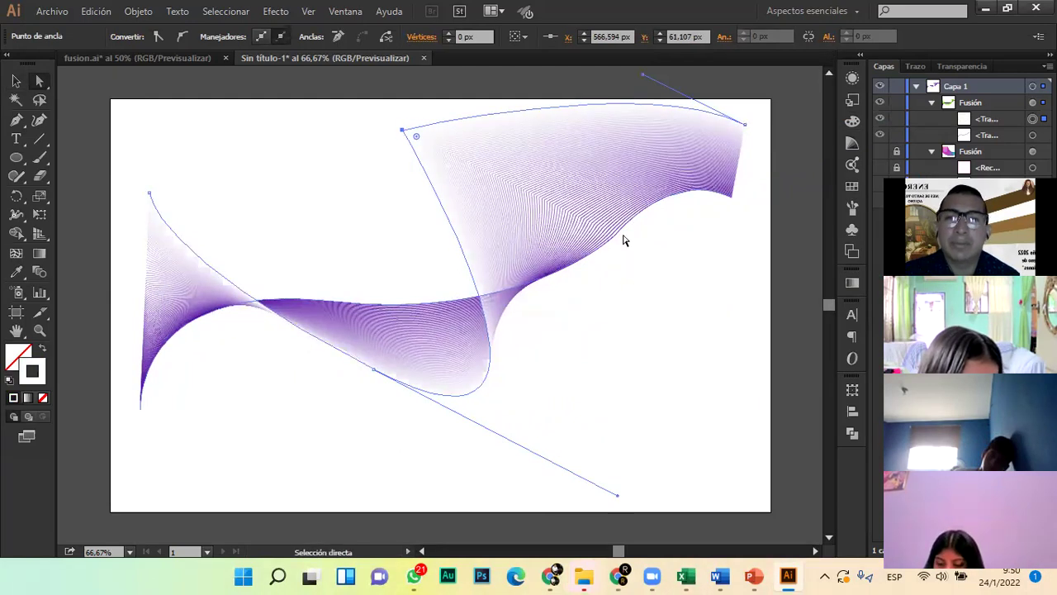
Move the purple path's right bend anchor down to about X 1069, Y 400 px and adjust the end anchor's handle to round the curve
{"action": "left_click", "coordinate": [624, 237]}
{"action": "left_click", "coordinate": [624, 235]}
{"action": "left_click_drag", "start_coordinate": [623, 231], "coordinate": [661, 308]}
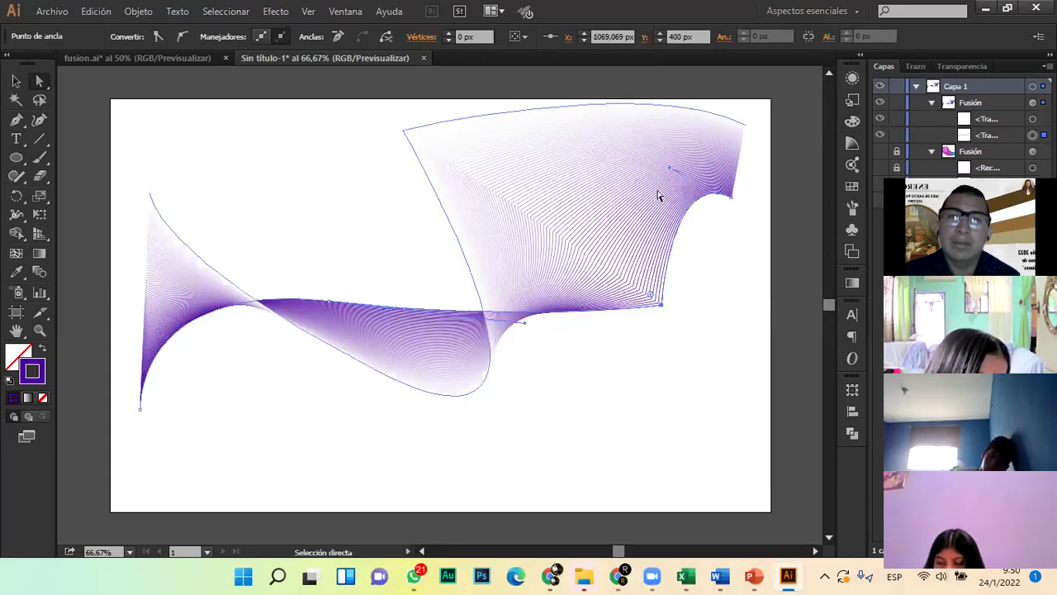
{"action": "left_click_drag", "start_coordinate": [670, 170], "coordinate": [625, 209]}
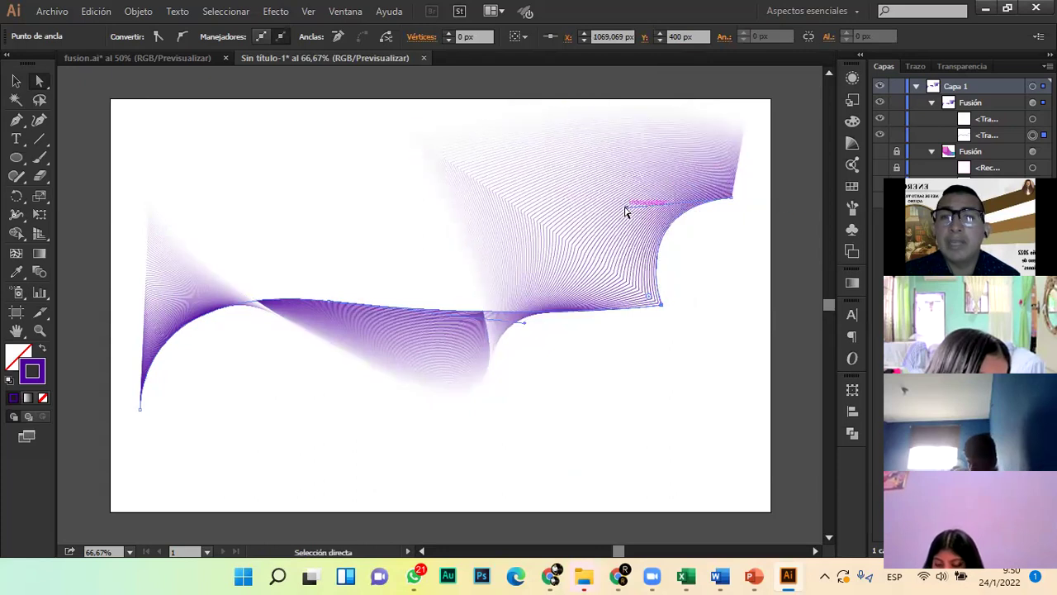
Pull the purple path's right end anchor outward, shift the whole blend up and right, and deselect it
{"action": "left_click_drag", "start_coordinate": [728, 200], "coordinate": [784, 190]}
{"action": "left_click_drag", "start_coordinate": [694, 157], "coordinate": [723, 122]}
{"action": "left_click", "coordinate": [592, 387]}
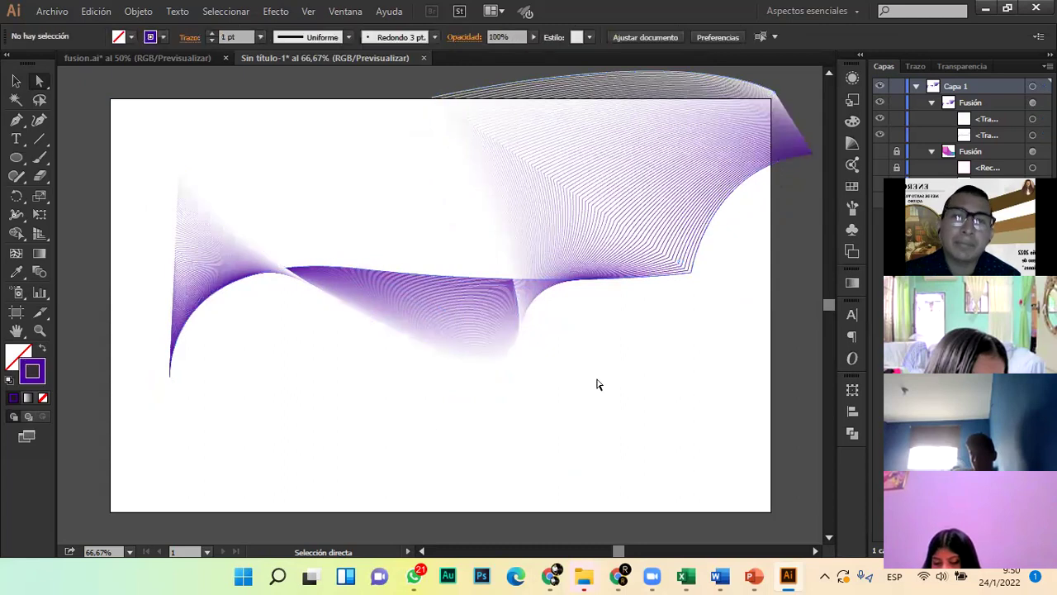
Reshape the purple path's left bend by stretching its curve into a long loop past the artboard's right edge, and deselect it
{"action": "left_click", "coordinate": [378, 295]}
{"action": "left_click_drag", "start_coordinate": [357, 270], "coordinate": [454, 361]}
{"action": "left_click", "coordinate": [527, 434]}
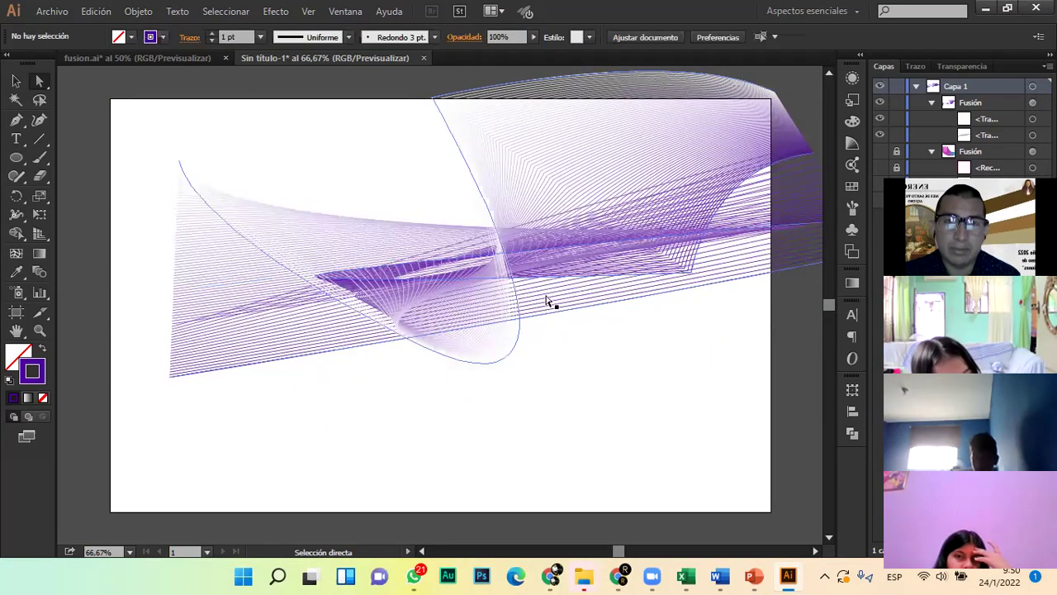
Move the whole blend down and to the left so its upper flap lies within the artboard
{"action": "left_click", "coordinate": [15, 80]}
{"action": "left_click_drag", "start_coordinate": [535, 267], "coordinate": [421, 447]}
{"action": "left_click", "coordinate": [465, 197]}
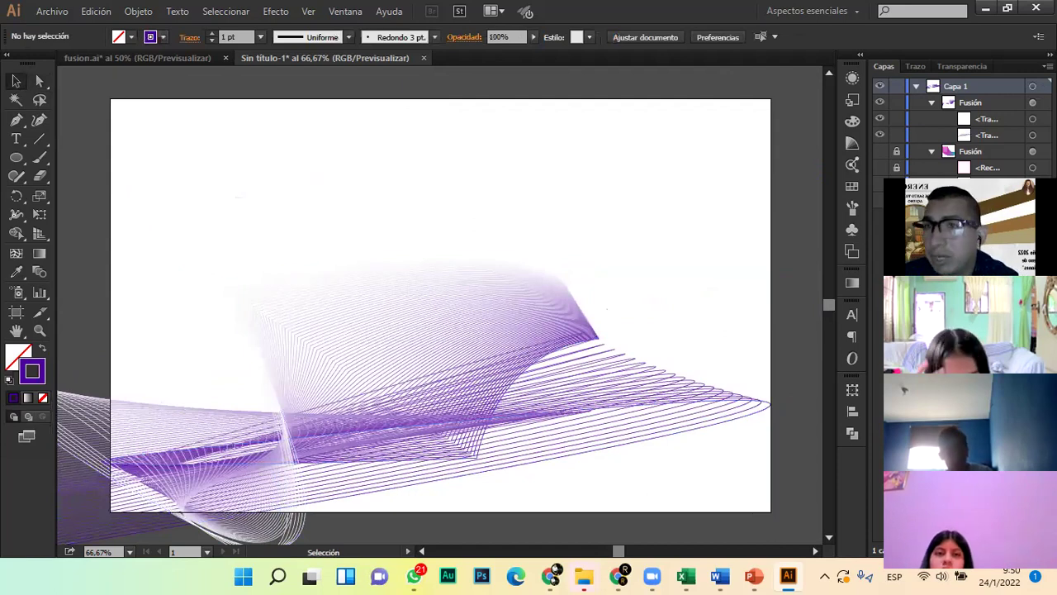
Change the white path's stroke to dark magenta 94003C and deselect the path
{"action": "left_click", "coordinate": [1033, 118]}
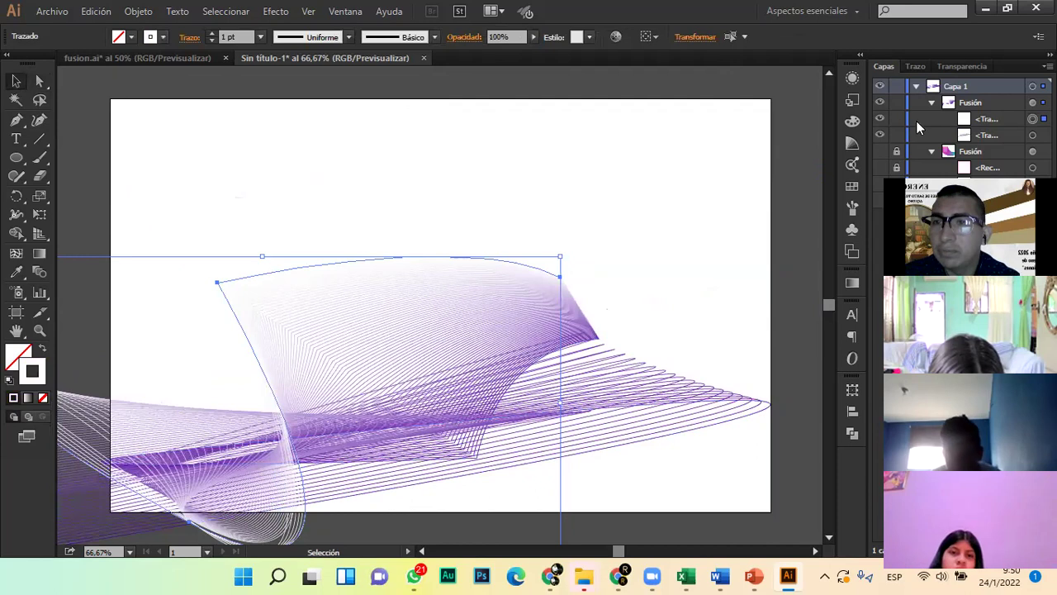
{"action": "left_click", "coordinate": [852, 121]}
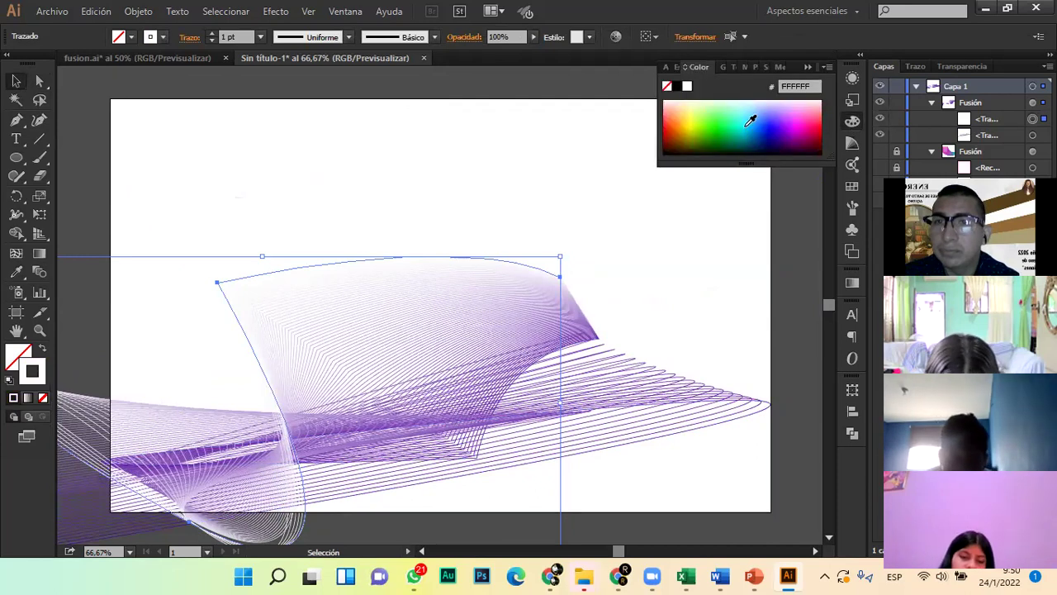
{"action": "left_click_drag", "start_coordinate": [750, 121], "coordinate": [765, 124]}
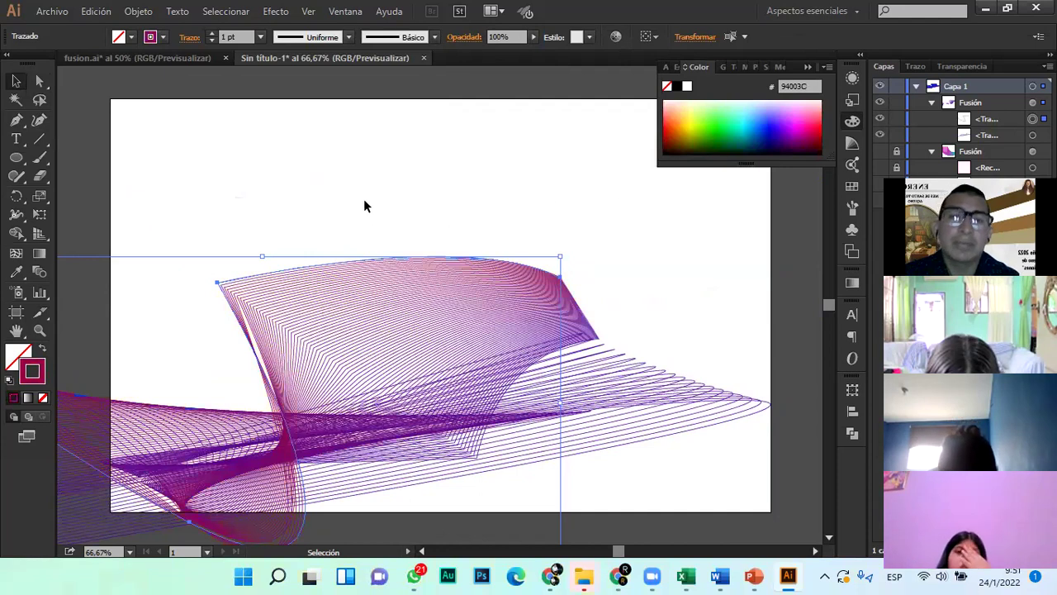
{"action": "left_click", "coordinate": [159, 134]}
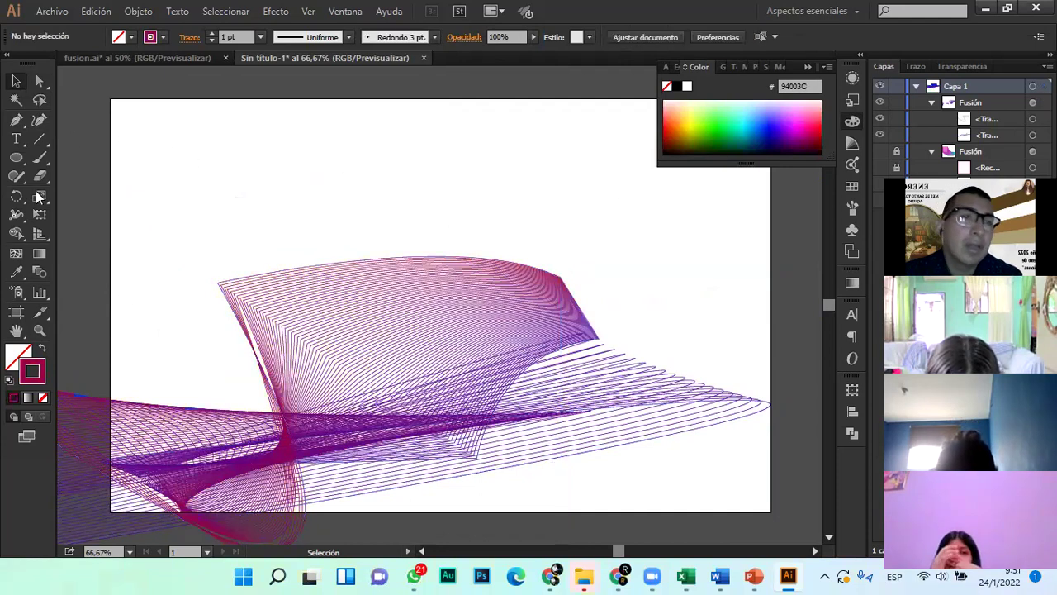
Stretch the purple path's lower curve with the Anchor Point tool until the path is about 2381 px wide, and deselect it
{"action": "left_click_drag", "start_coordinate": [15, 120], "coordinate": [91, 177]}
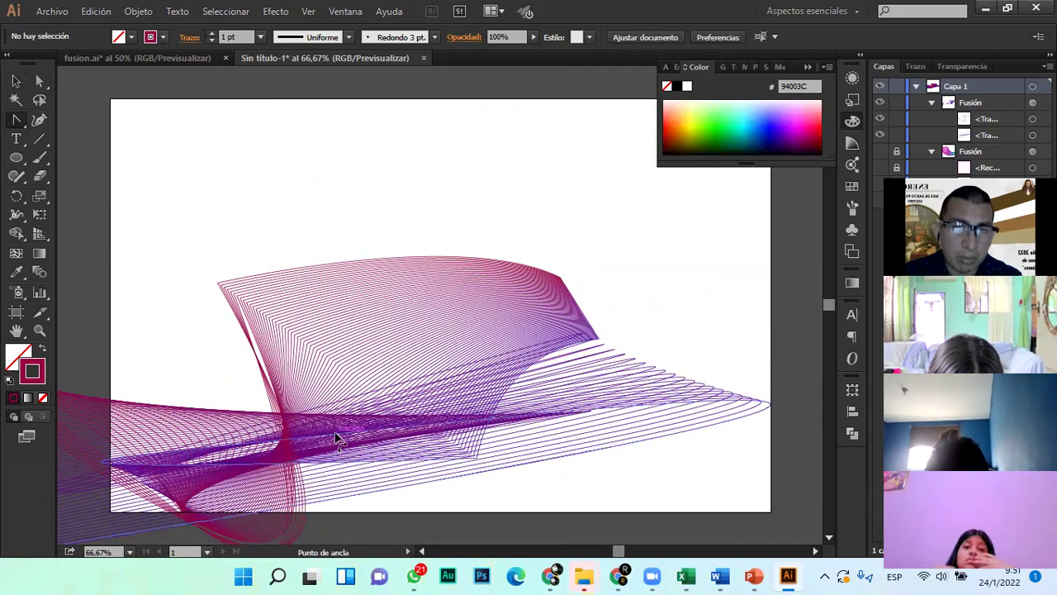
{"action": "left_click_drag", "start_coordinate": [335, 432], "coordinate": [458, 455]}
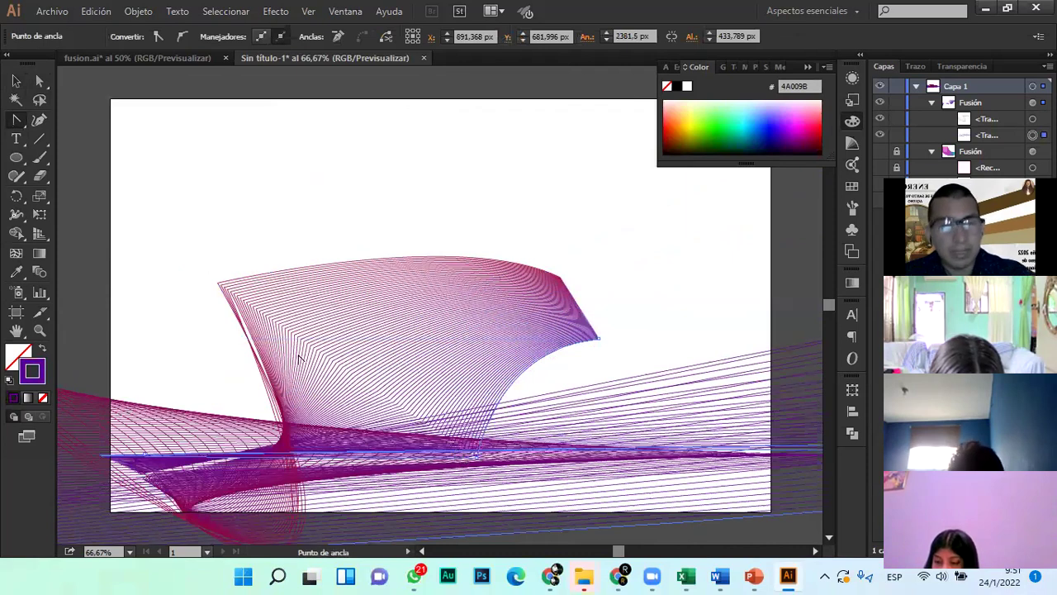
{"action": "left_click", "coordinate": [15, 80]}
{"action": "left_click", "coordinate": [119, 118]}
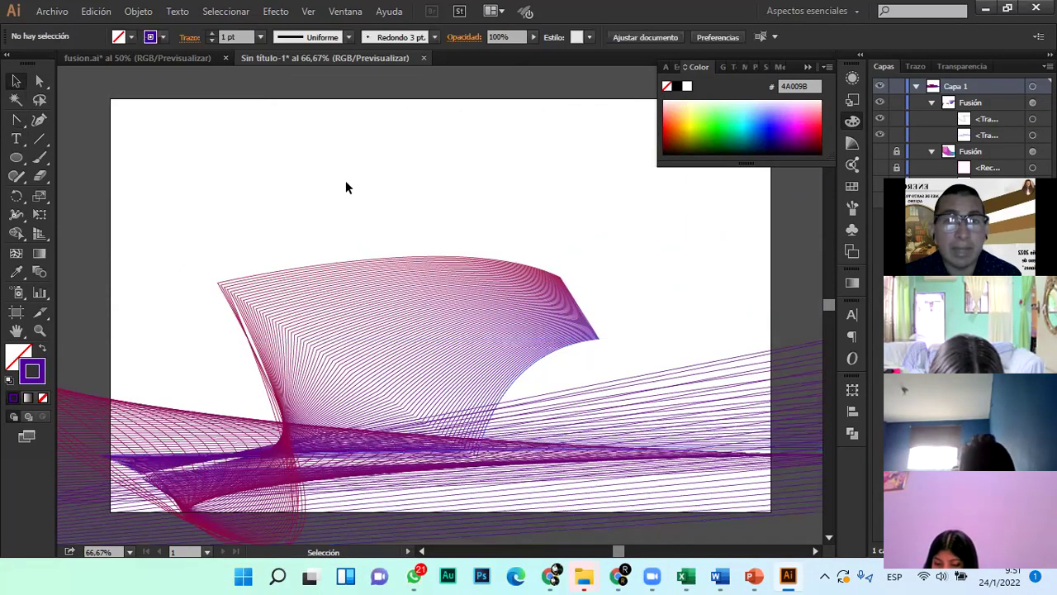
Scale the whole blend down proportionally to about 1594 by 397 px
{"action": "key", "text": "ctrl+minus"}
{"action": "key", "text": "ctrl+minus"}
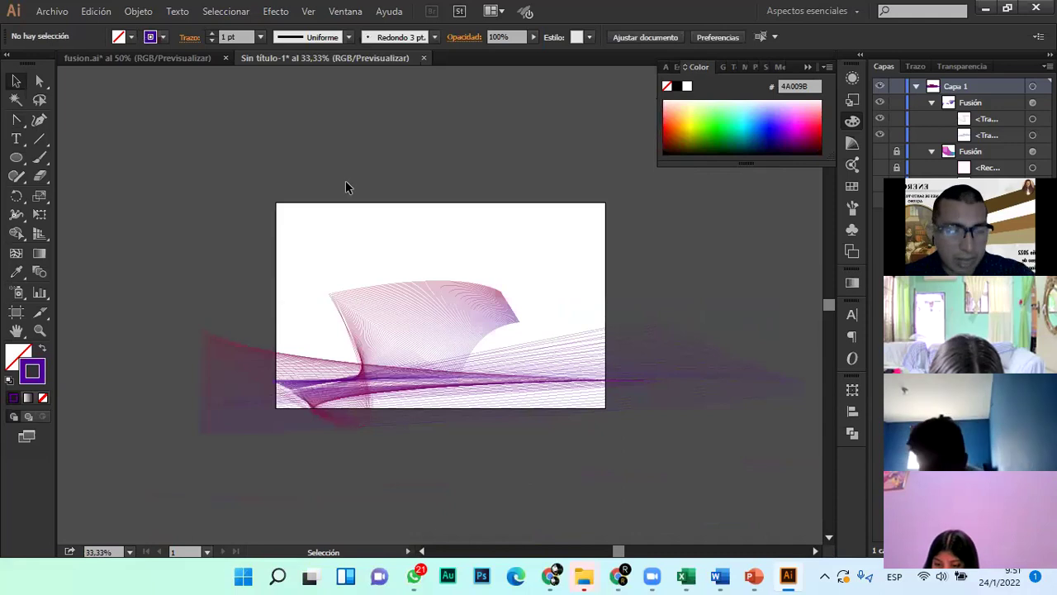
{"action": "key", "text": "ctrl+t"}
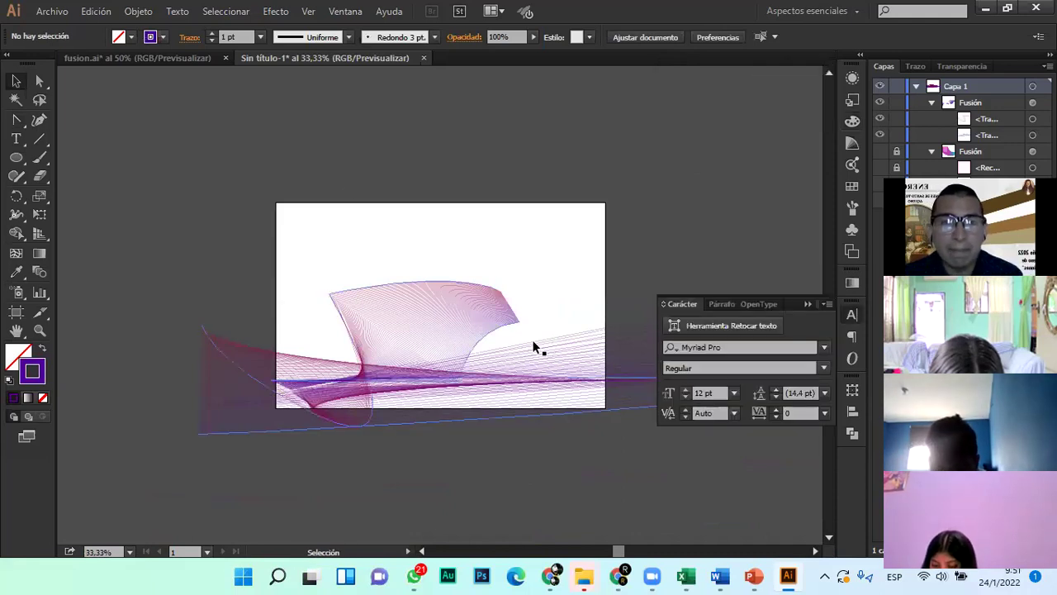
{"action": "left_click", "coordinate": [446, 329]}
{"action": "left_click", "coordinate": [807, 305]}
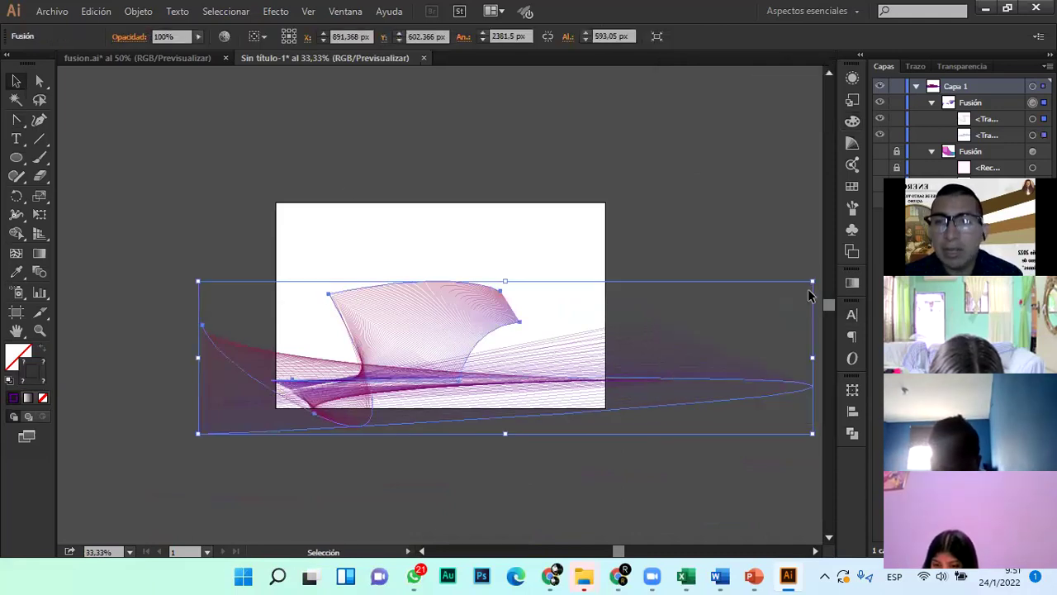
{"action": "left_click_drag", "start_coordinate": [808, 285], "coordinate": [661, 333]}
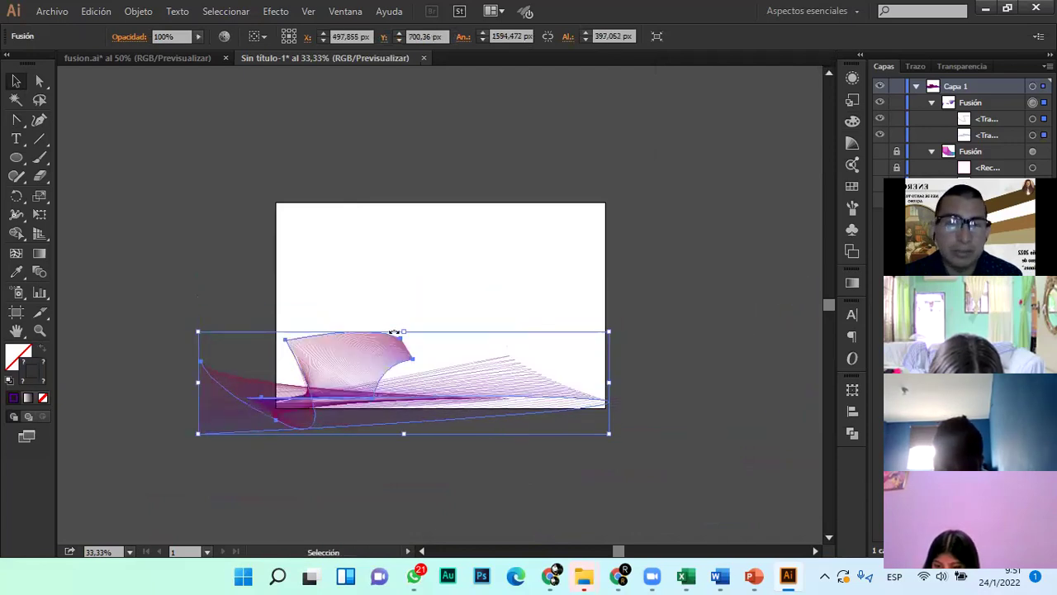
Stretch the blend upward to about 916 px tall and narrow it to about 1295 px wide at the artboard's left edge
{"action": "left_click_drag", "start_coordinate": [405, 332], "coordinate": [403, 199]}
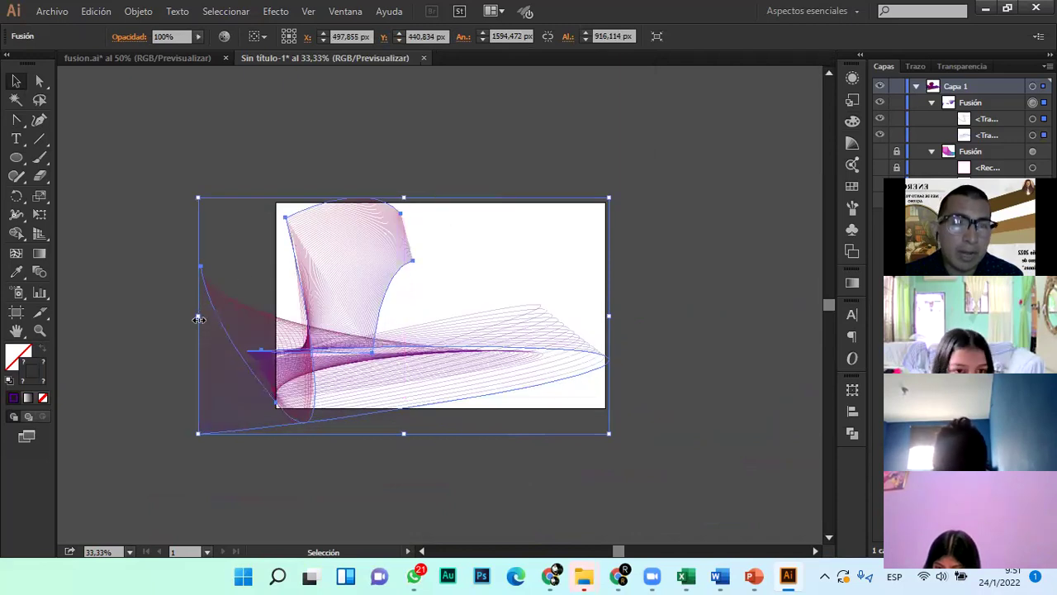
{"action": "left_click_drag", "start_coordinate": [198, 316], "coordinate": [276, 314]}
{"action": "left_click", "coordinate": [742, 334]}
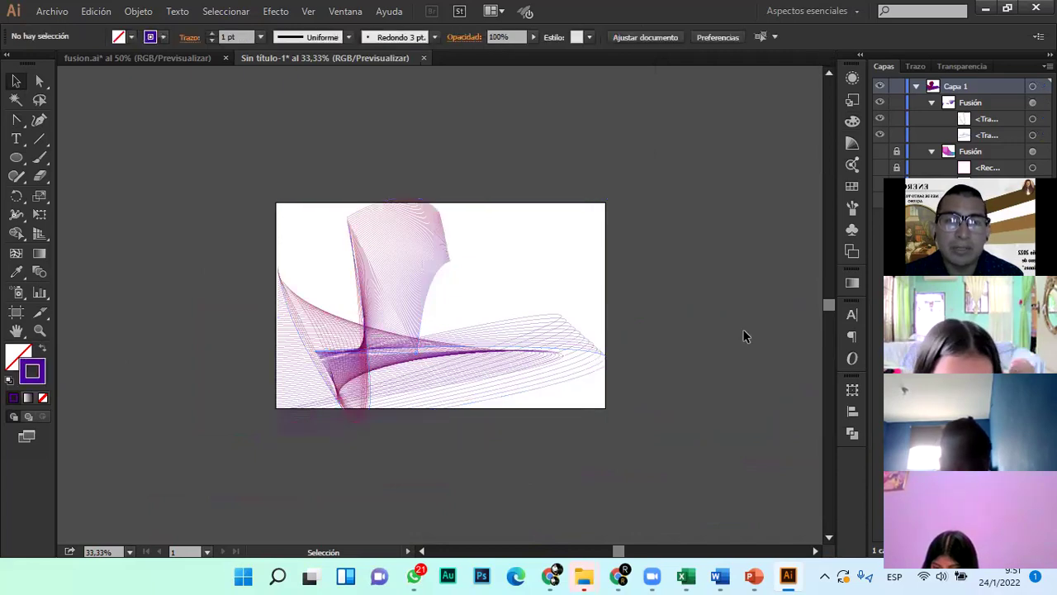
Fit the blend's bottom and top edges to the artboard, making it 800 px tall
{"action": "key", "text": "ctrl+1"}
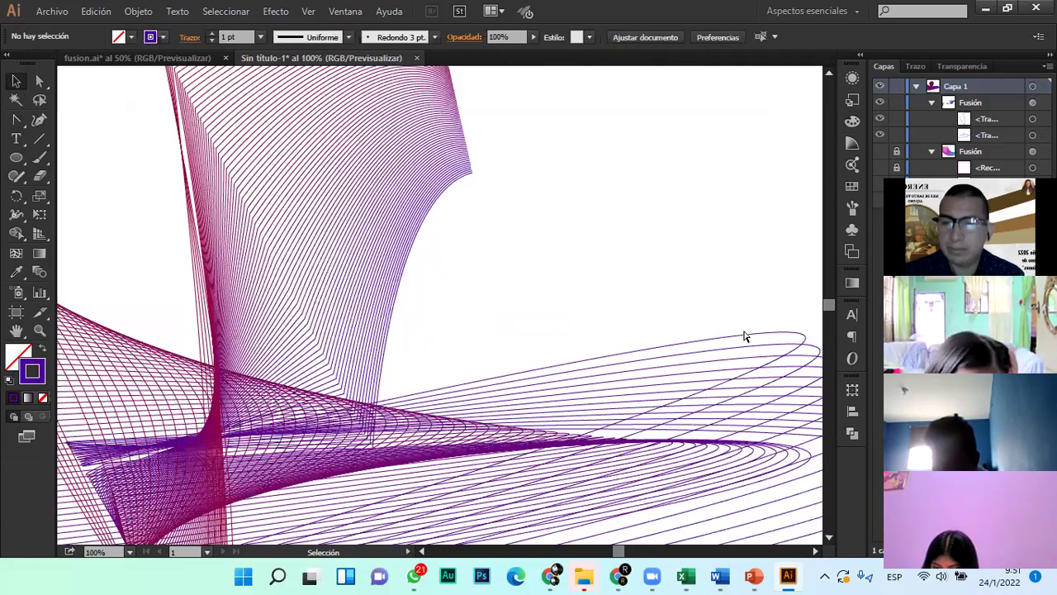
{"action": "key", "text": "ctrl+minus"}
{"action": "key", "text": "ctrl+minus"}
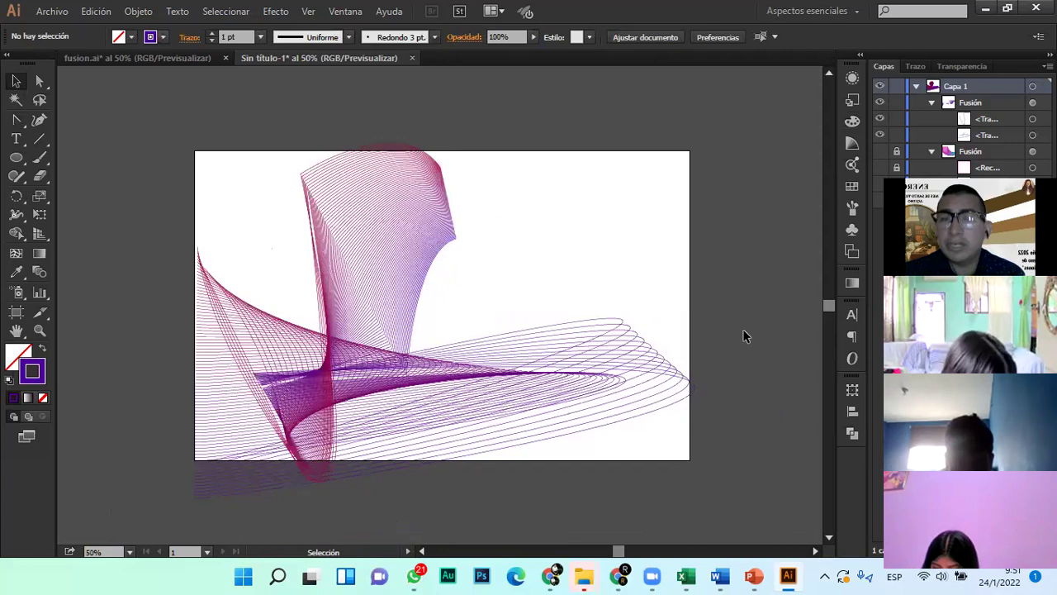
{"action": "left_click", "coordinate": [396, 281]}
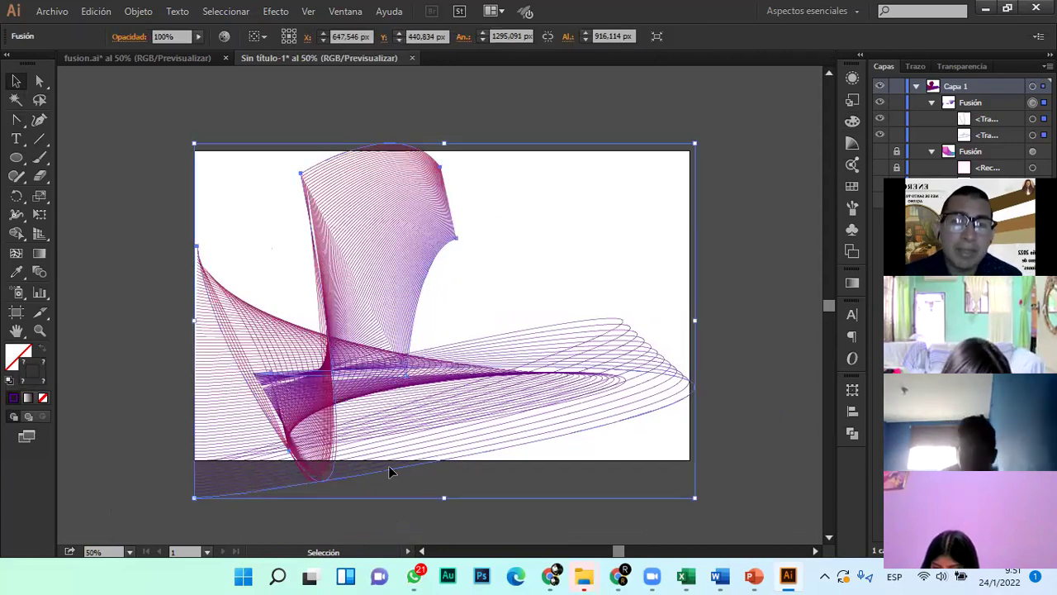
{"action": "left_click_drag", "start_coordinate": [441, 496], "coordinate": [450, 461]}
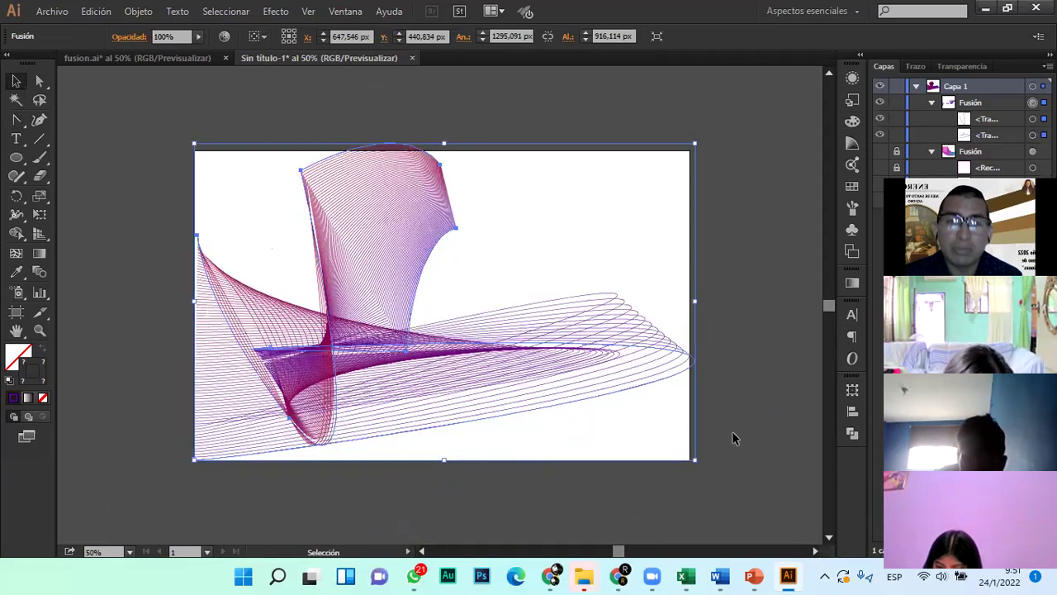
{"action": "left_click", "coordinate": [747, 426]}
{"action": "left_click", "coordinate": [366, 236]}
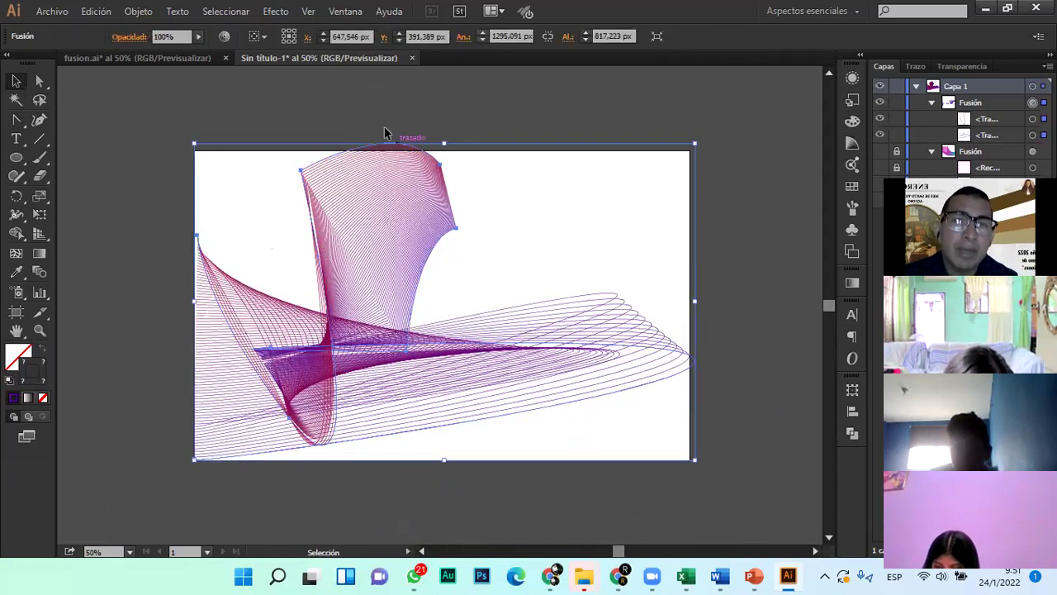
{"action": "left_click_drag", "start_coordinate": [443, 144], "coordinate": [444, 152]}
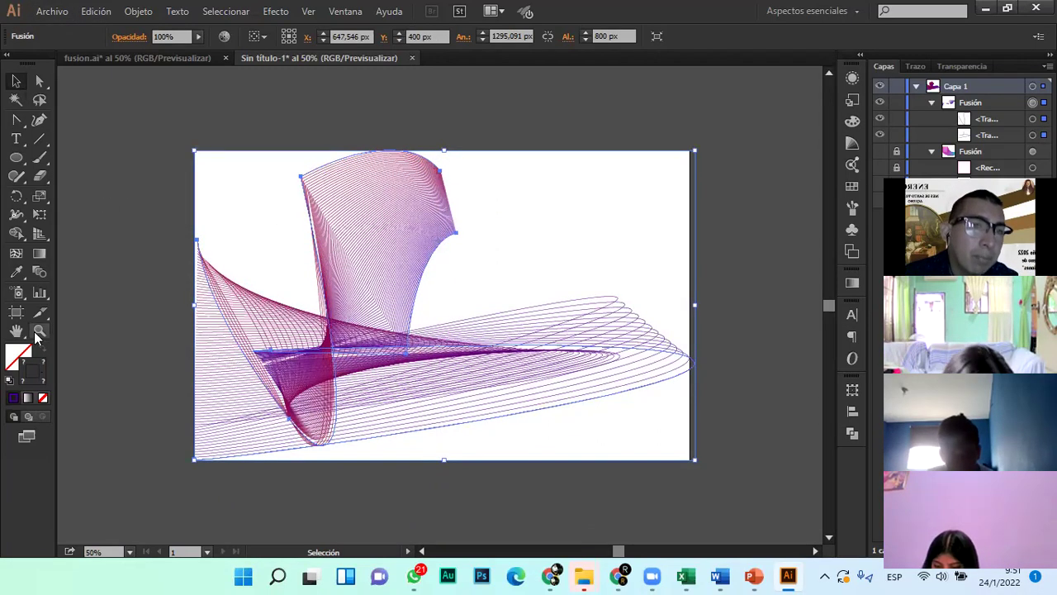
Open the blend's options and preview the Suavizar color spacing, followed by Distancia especificada at 4 px
{"action": "double_click", "coordinate": [40, 275]}
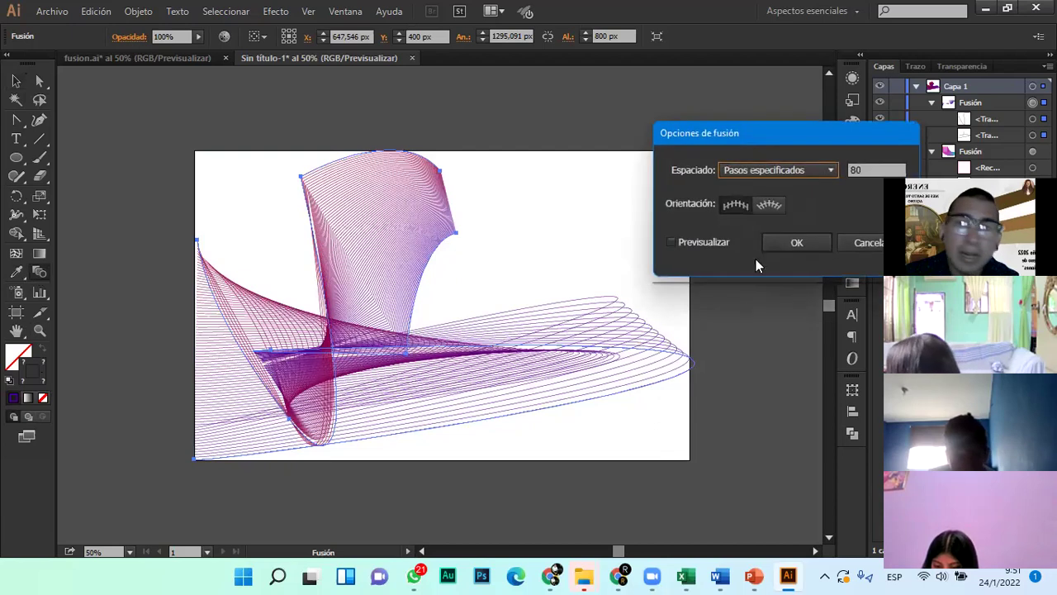
{"action": "left_click_drag", "start_coordinate": [753, 137], "coordinate": [701, 157]}
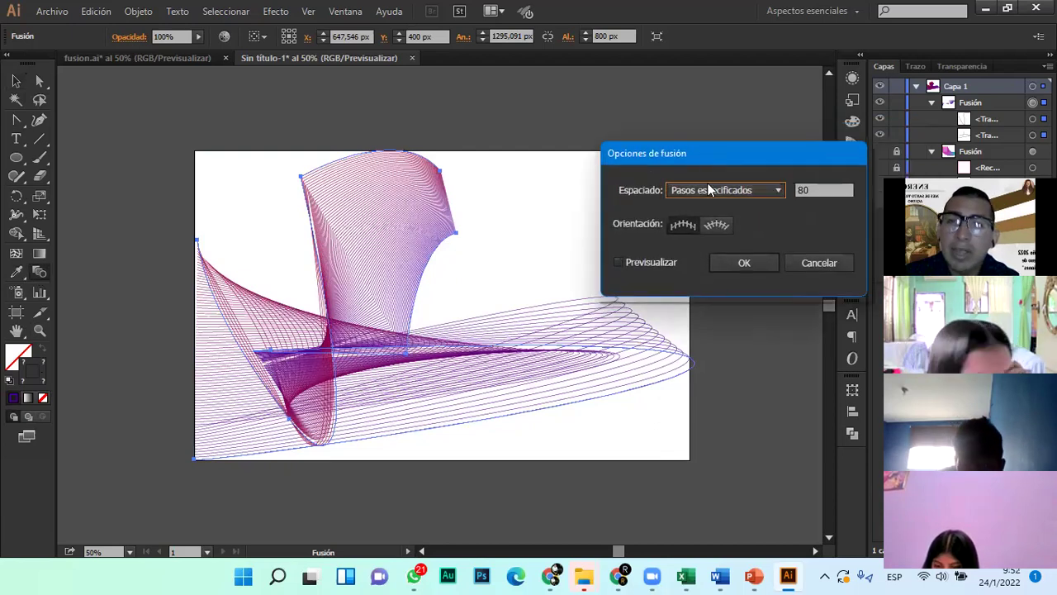
{"action": "left_click", "coordinate": [705, 186]}
{"action": "left_click", "coordinate": [706, 212]}
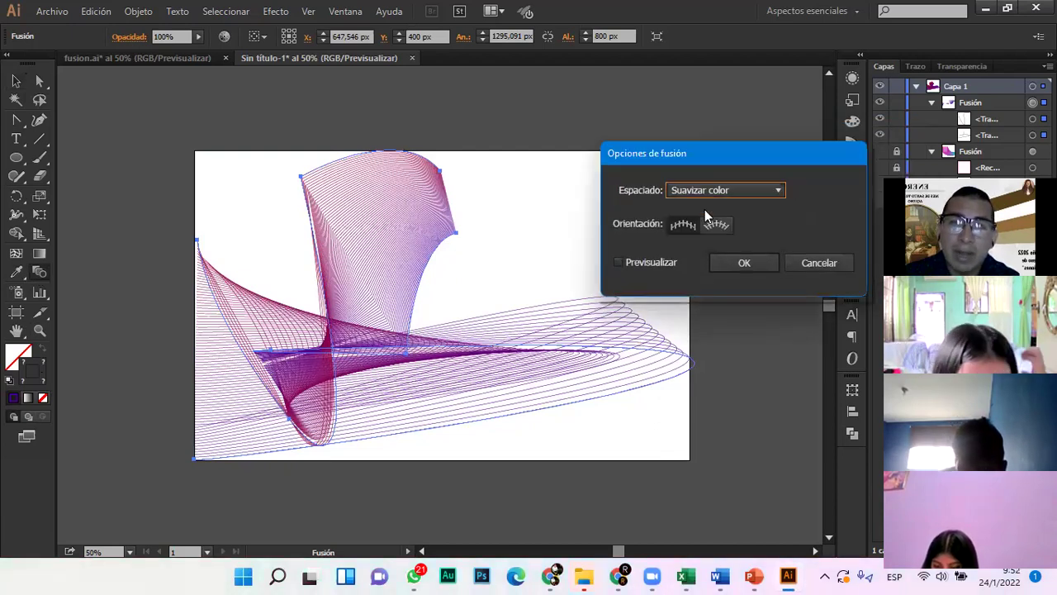
{"action": "left_click", "coordinate": [618, 263]}
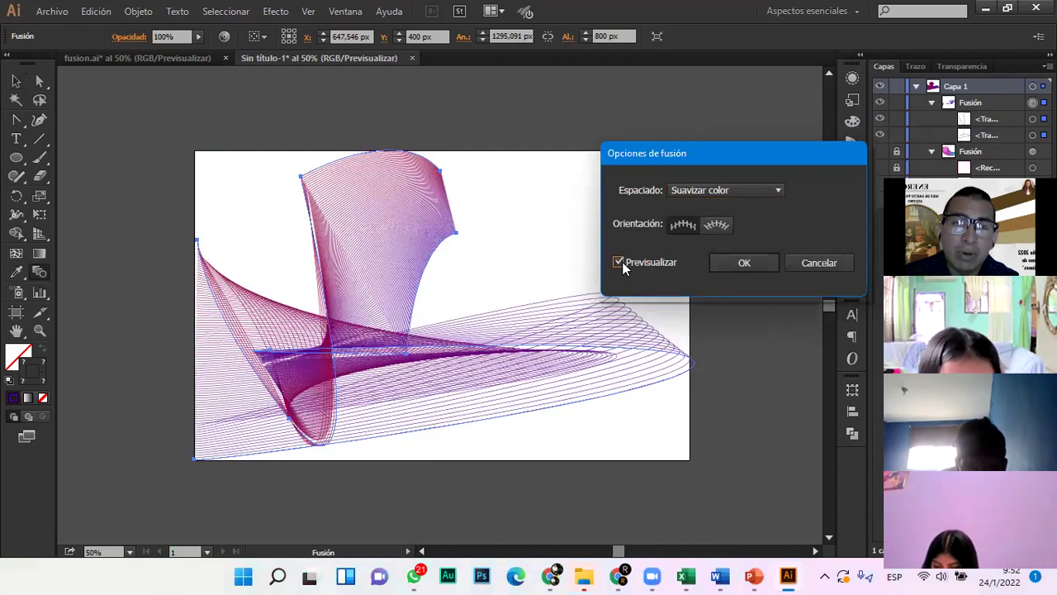
{"action": "left_click", "coordinate": [720, 191]}
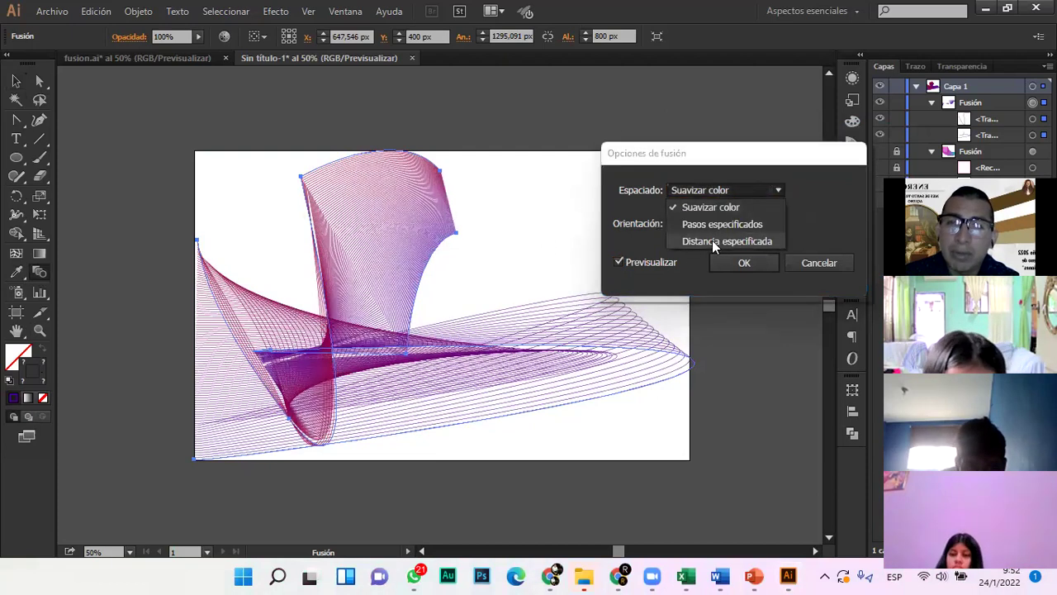
{"action": "left_click", "coordinate": [712, 241]}
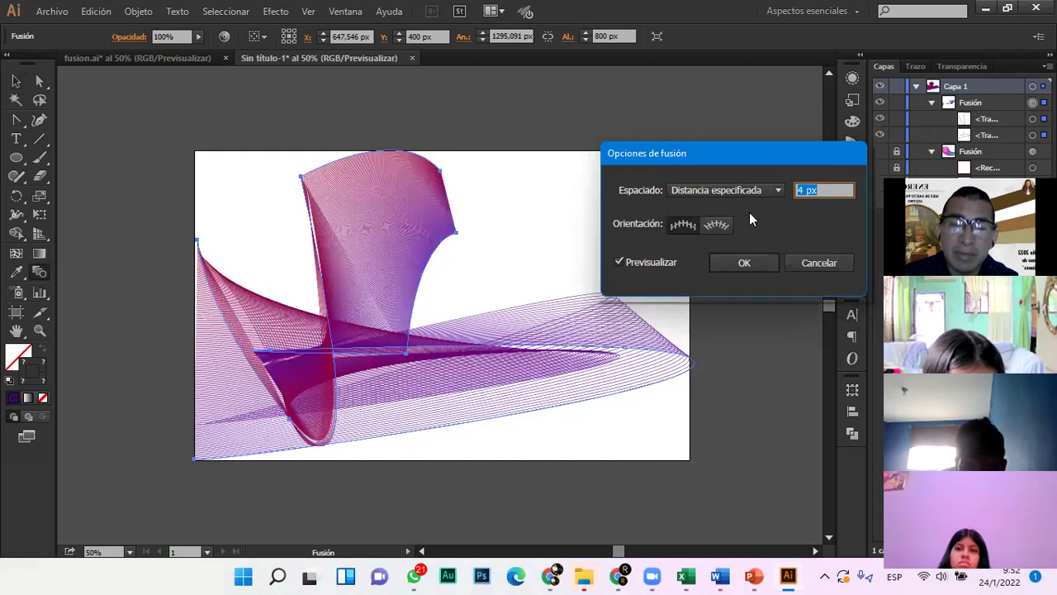
Switch the blend spacing back to Pasos especificados and preview it with 20 steps
{"action": "left_click", "coordinate": [733, 190]}
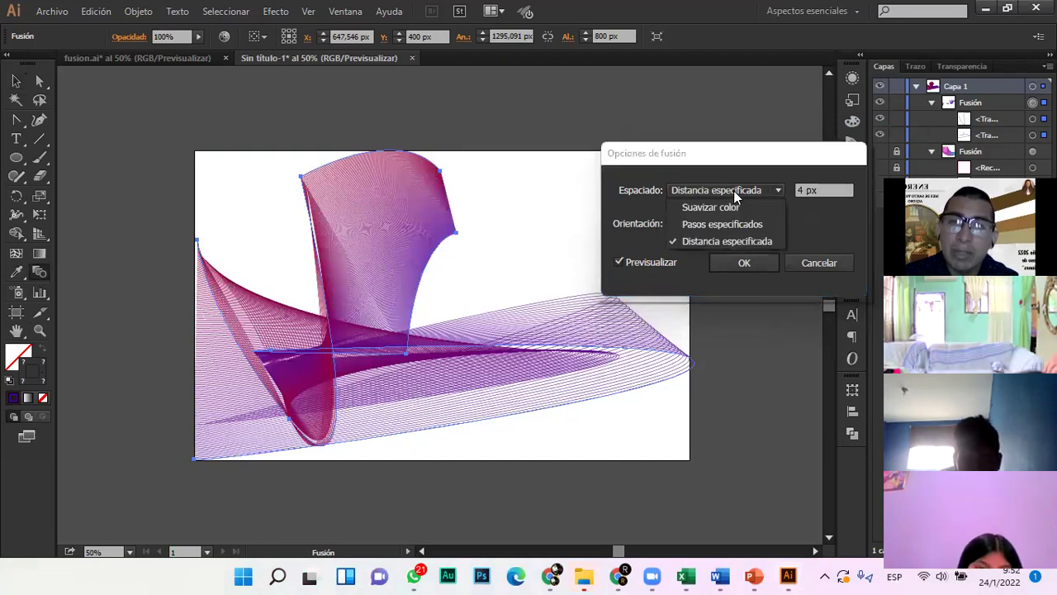
{"action": "left_click", "coordinate": [737, 223]}
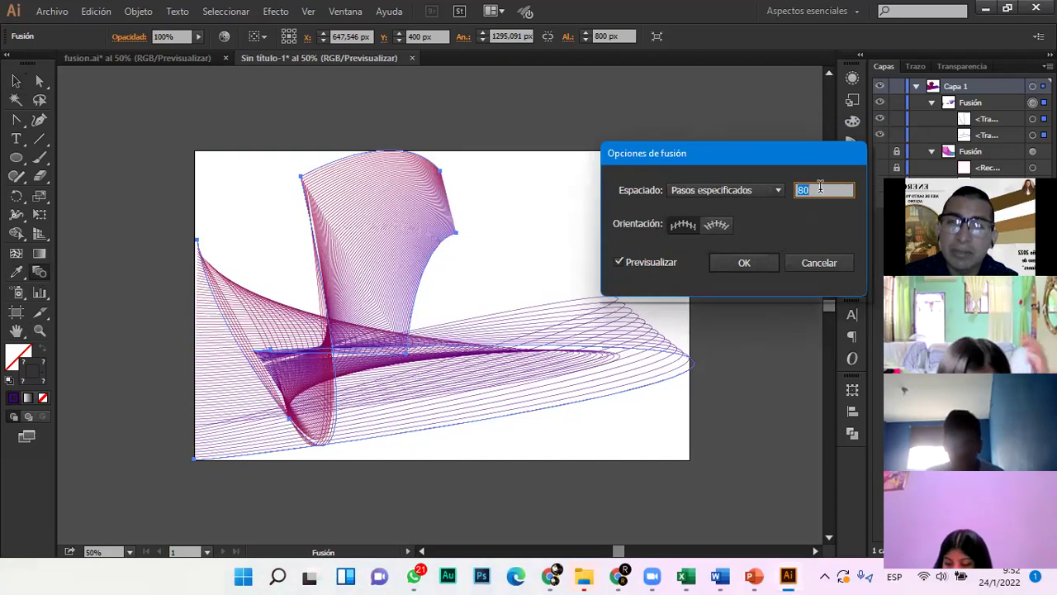
{"action": "type", "text": "2"}
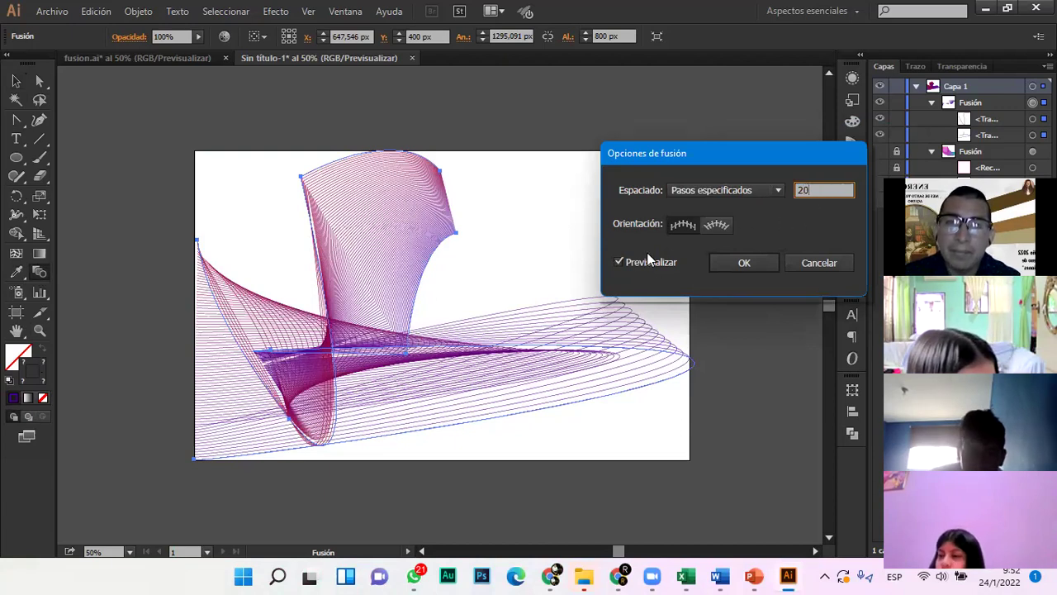
{"action": "left_click", "coordinate": [620, 263]}
{"action": "left_click", "coordinate": [619, 263]}
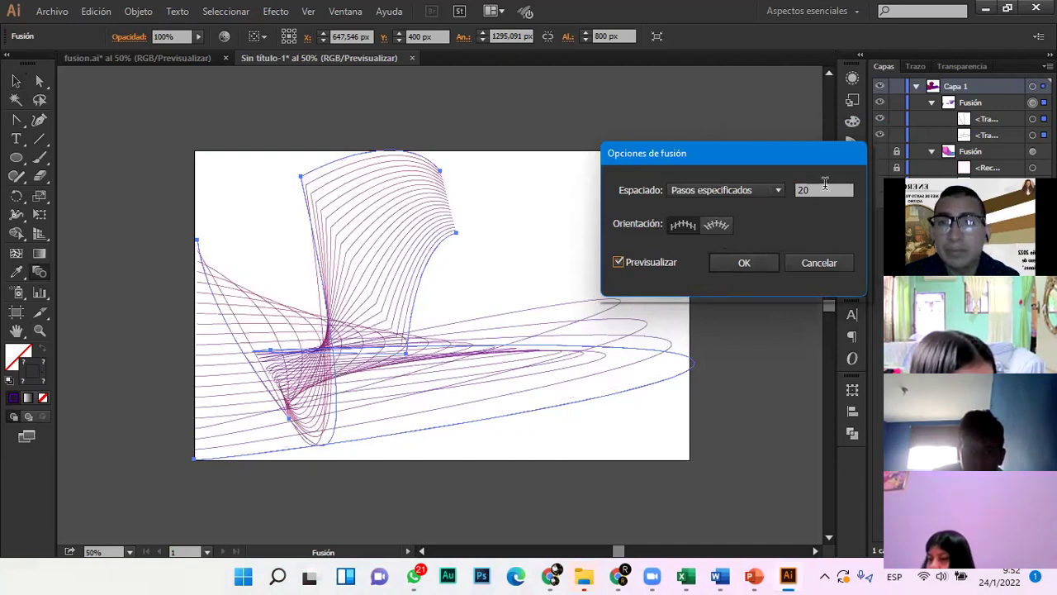
Set the blend to 90 specified steps, refresh the preview and apply the options
{"action": "type", "text": "90"}
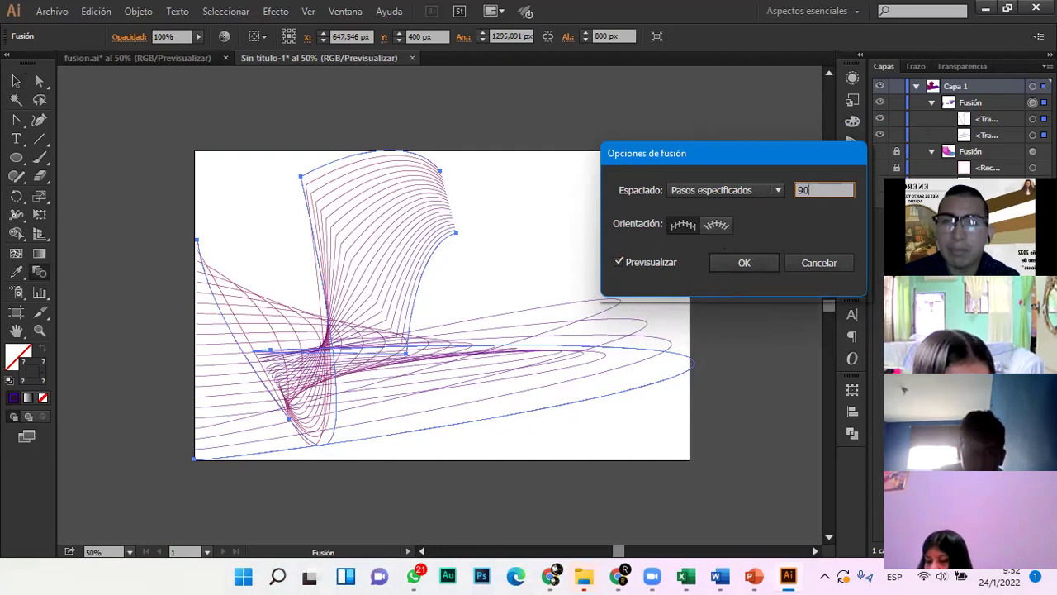
{"action": "left_click", "coordinate": [618, 263]}
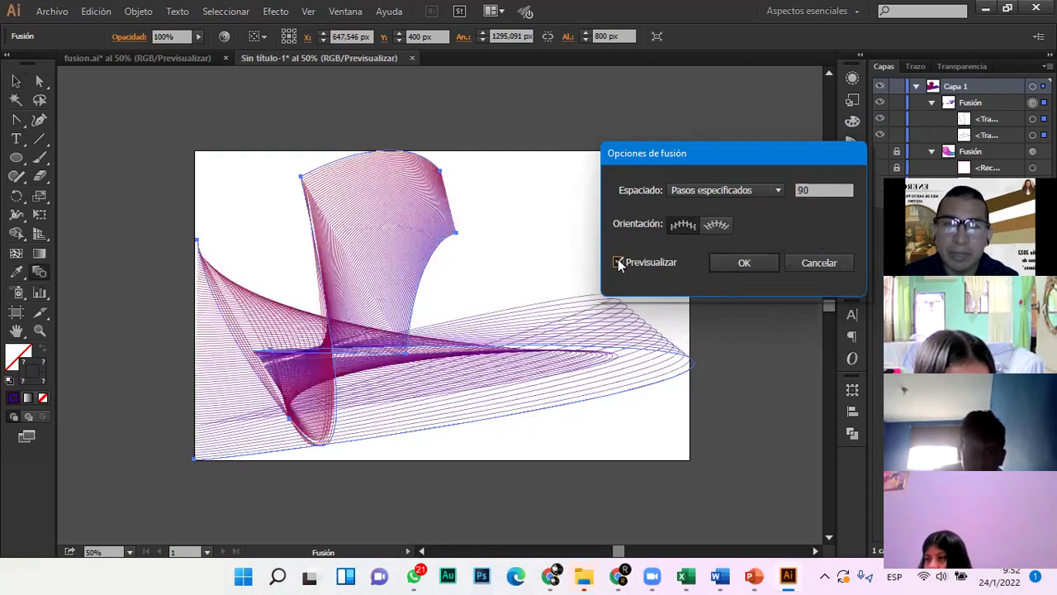
{"action": "left_click", "coordinate": [619, 264]}
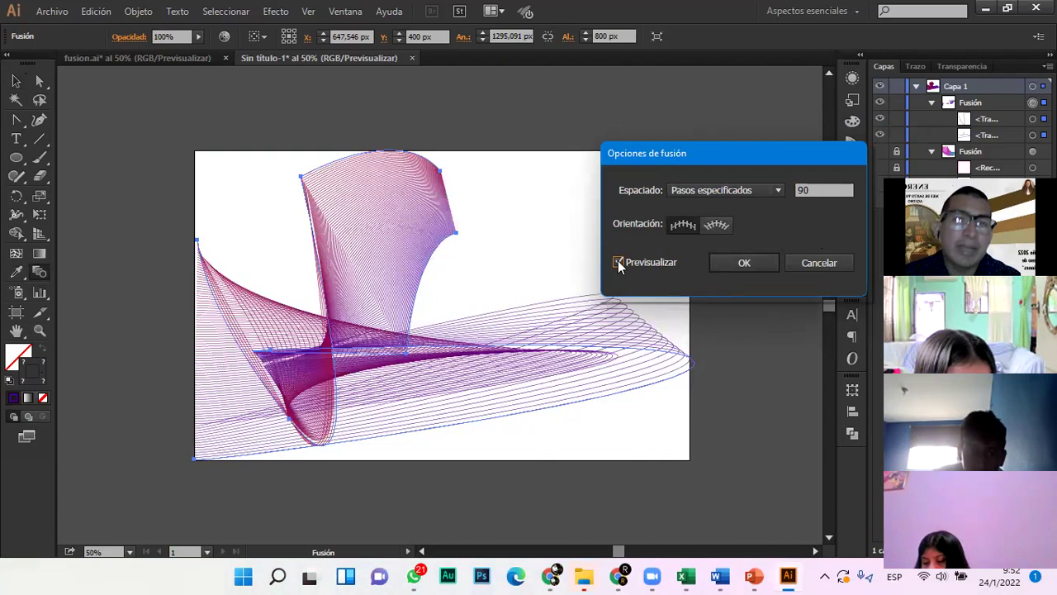
{"action": "left_click", "coordinate": [740, 263]}
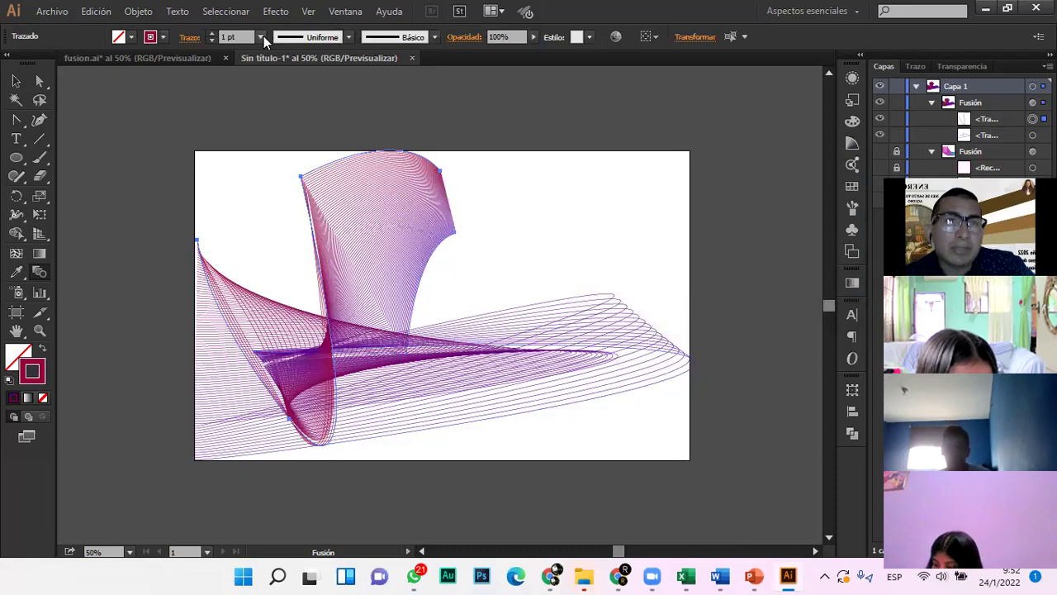
Try 8 pt and 3 pt stroke weights on the blend's red path, finishing with 2 pt
{"action": "left_click", "coordinate": [259, 41]}
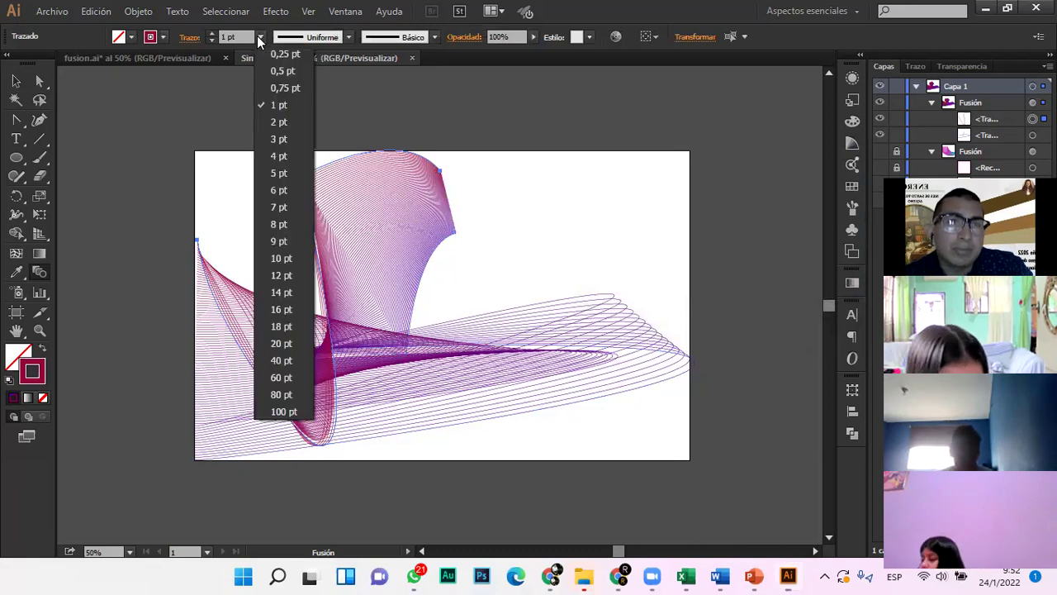
{"action": "left_click", "coordinate": [280, 228]}
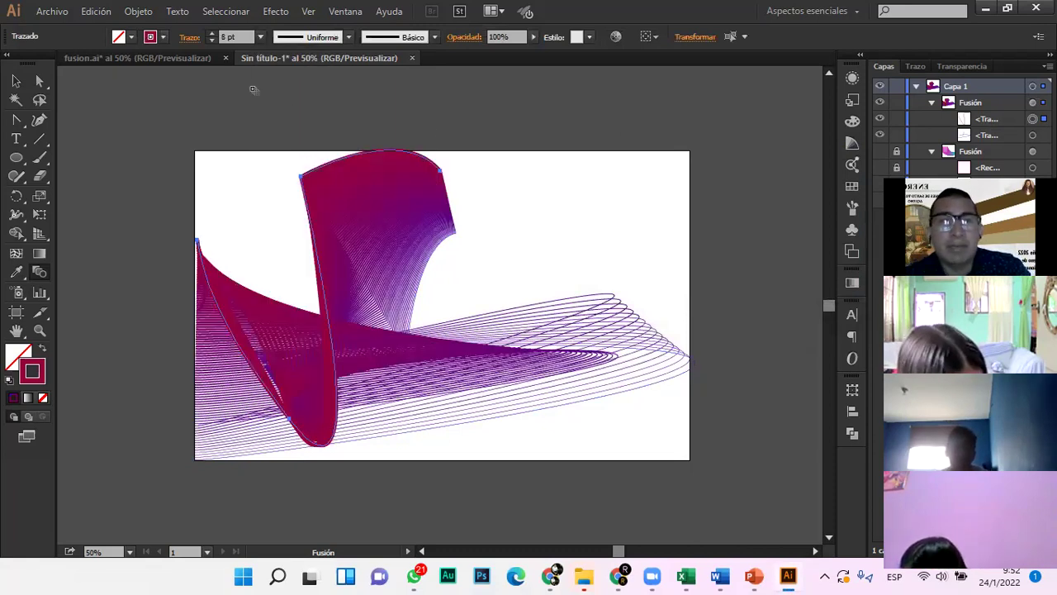
{"action": "left_click", "coordinate": [261, 37]}
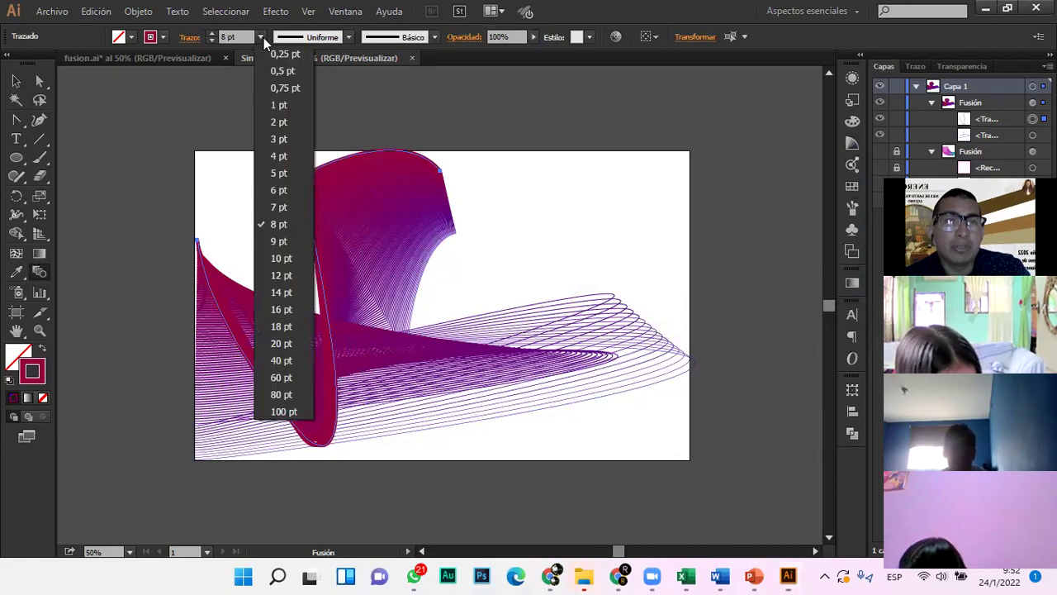
{"action": "left_click", "coordinate": [280, 142]}
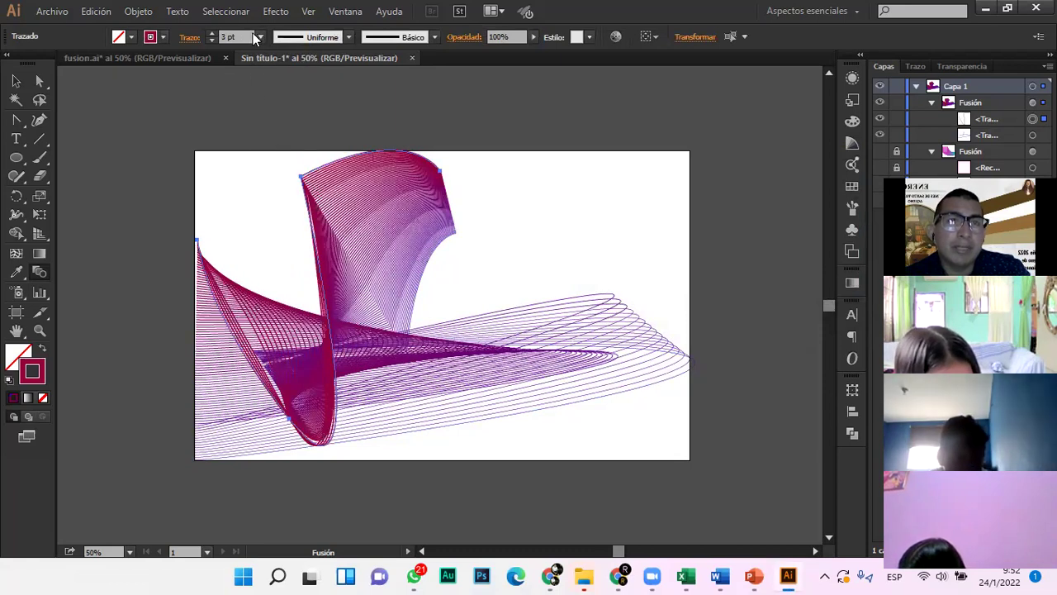
{"action": "left_click", "coordinate": [256, 37]}
{"action": "left_click", "coordinate": [268, 123]}
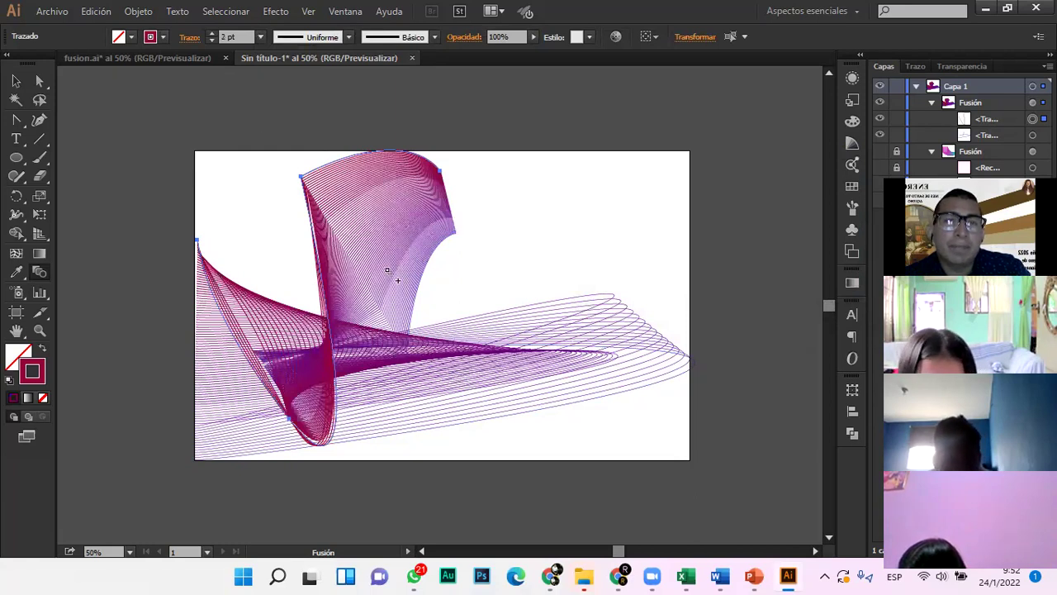
Delete the whole ribbon blend from the artboard
{"action": "left_click", "coordinate": [15, 80]}
{"action": "left_click_drag", "start_coordinate": [349, 253], "coordinate": [341, 254]}
{"action": "key", "text": "Delete"}
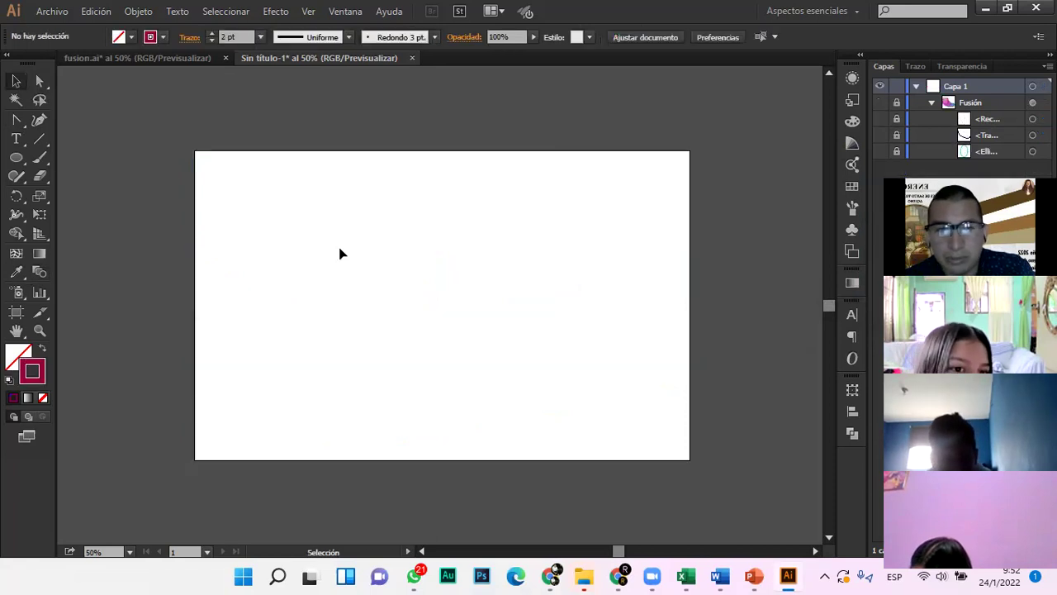
Draw a closed, upright leaf shape of two opposing curves with the Pen tool, about 136 px wide and 416 px tall
{"action": "left_click", "coordinate": [16, 120]}
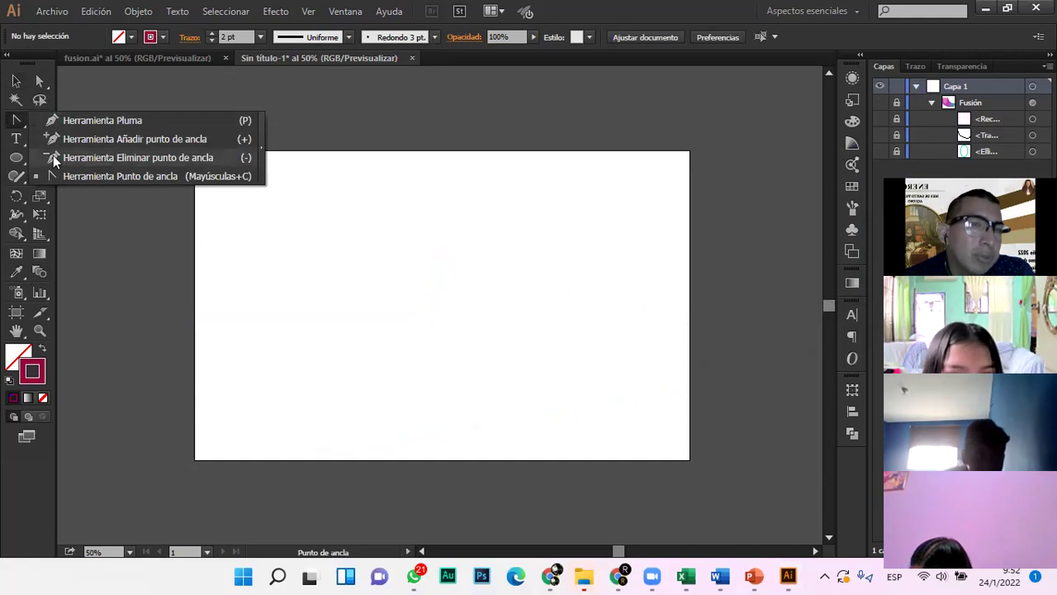
{"action": "left_click", "coordinate": [68, 120]}
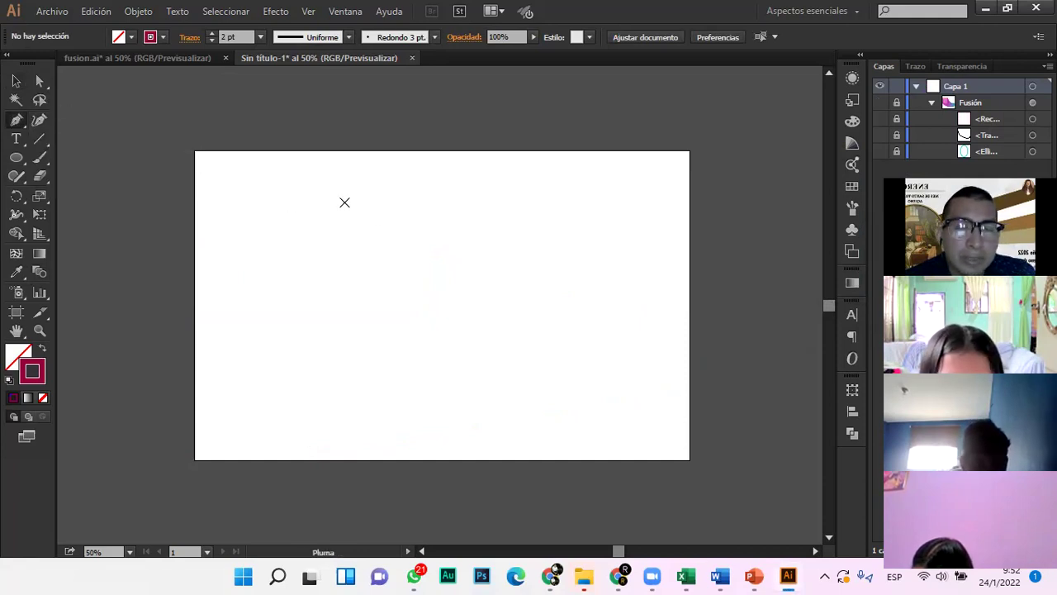
{"action": "left_click", "coordinate": [345, 203]}
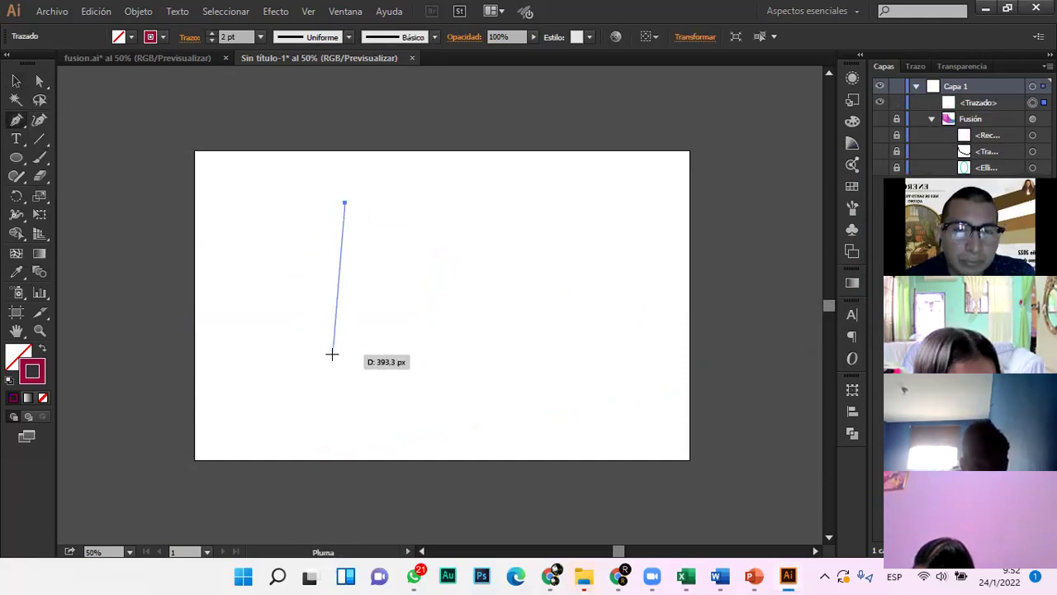
{"action": "left_click_drag", "start_coordinate": [345, 364], "coordinate": [405, 427]}
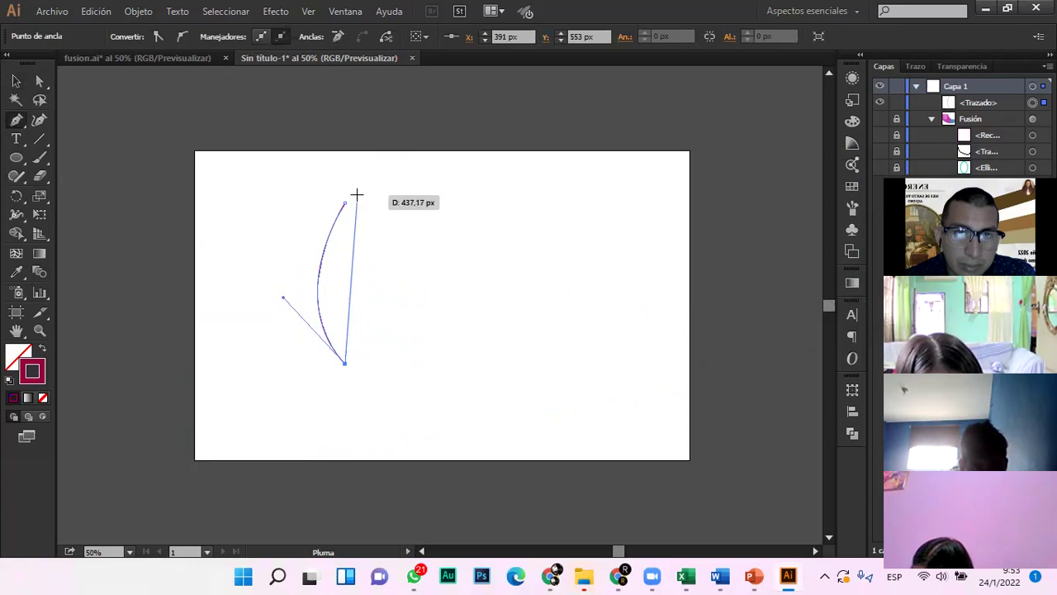
{"action": "left_click_drag", "start_coordinate": [345, 202], "coordinate": [290, 116]}
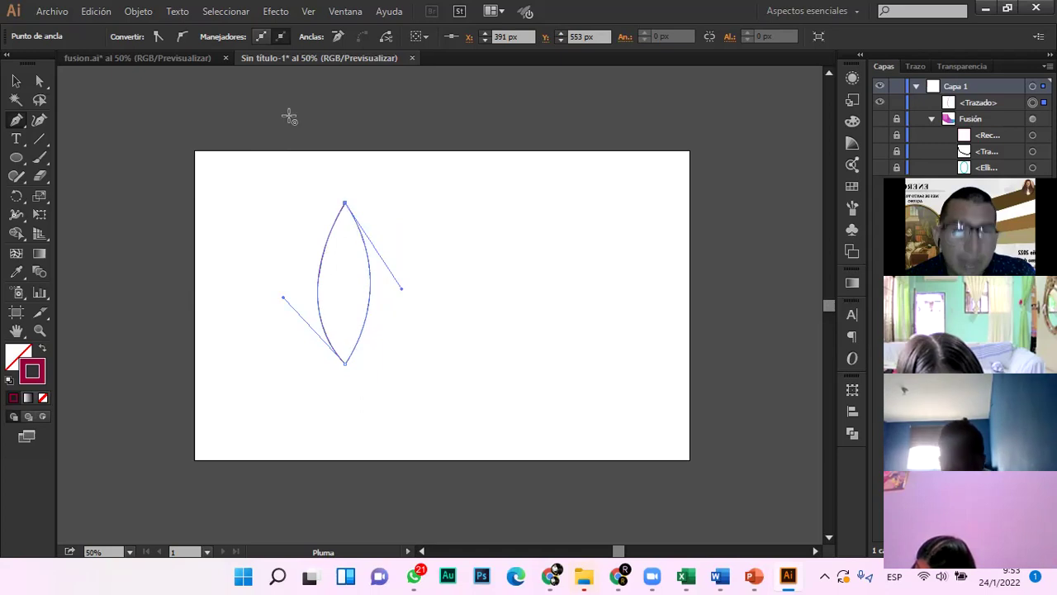
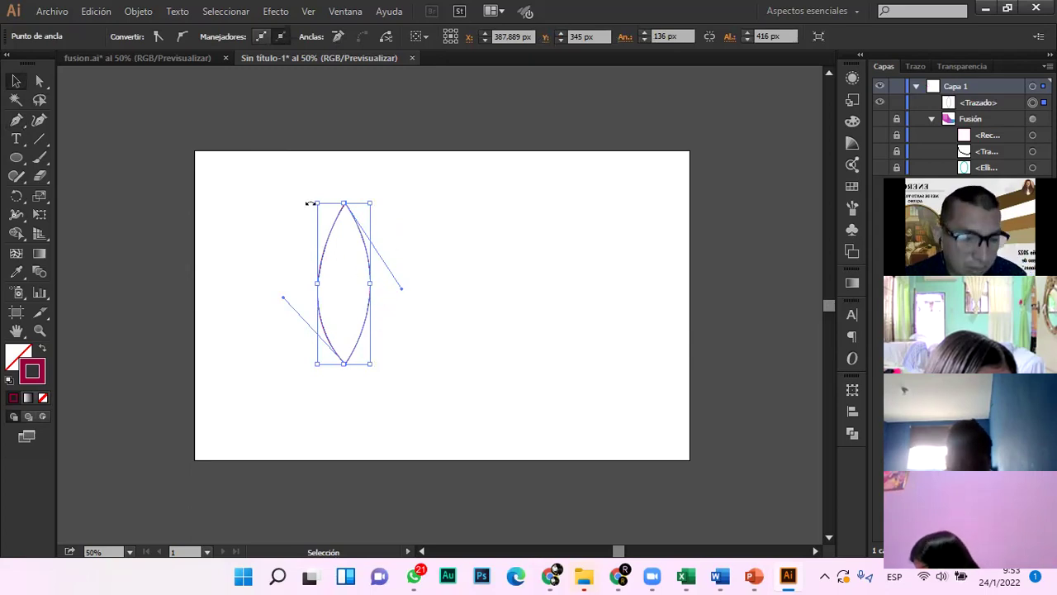
Duplicate the leaf shape, tilt the copy clockwise and place it slightly lower beside the original
{"action": "key", "text": "a"}
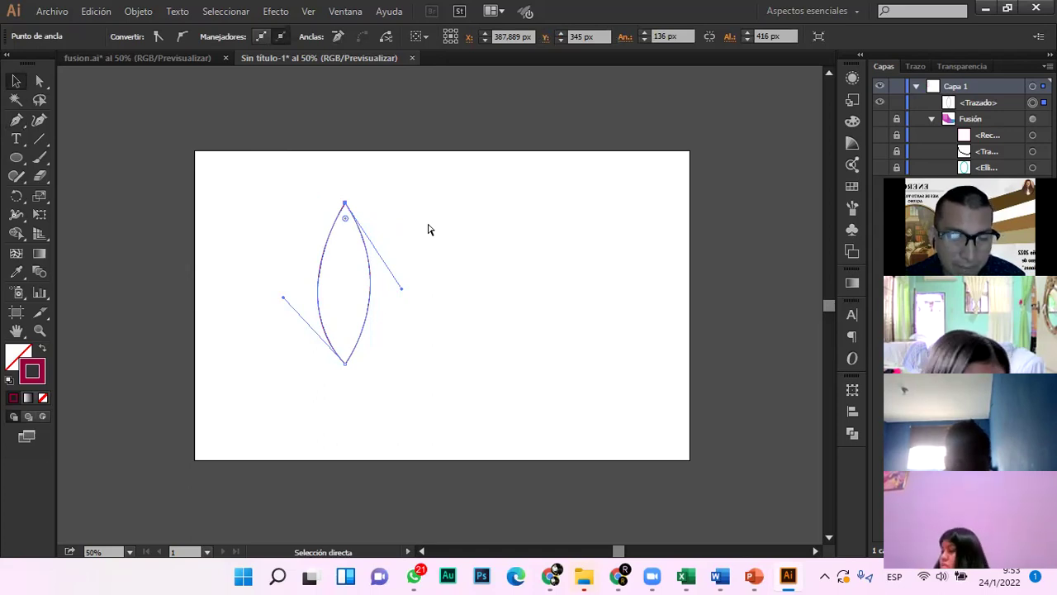
{"action": "key", "text": "v"}
{"action": "key", "text": "ctrl+c"}
{"action": "key", "text": "ctrl+v"}
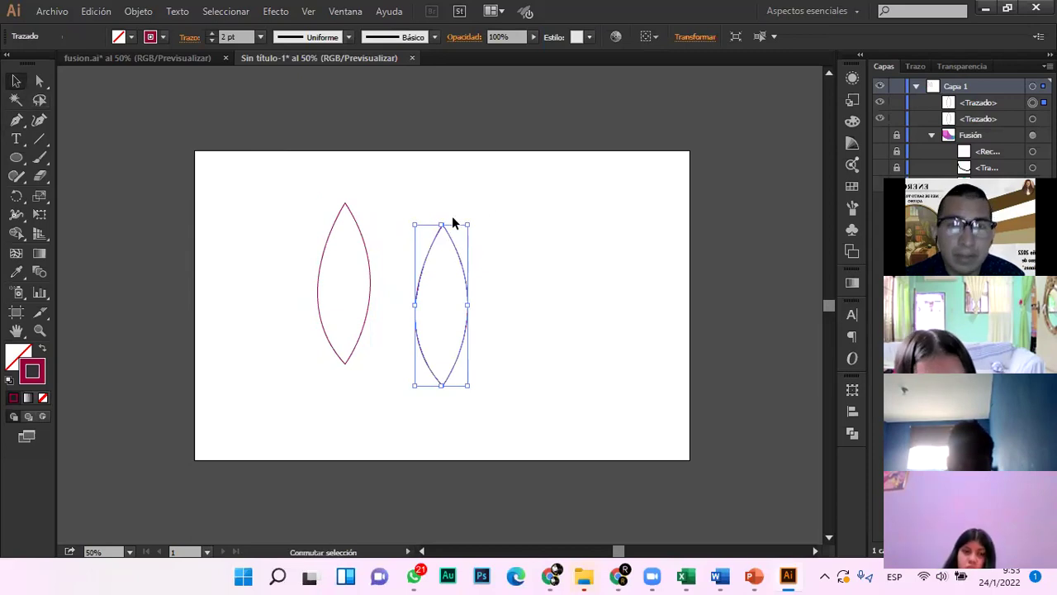
{"action": "mouse_move", "coordinate": [468, 224]}
{"action": "left_mouse_down"}
{"action": "mouse_move", "coordinate": [457, 245]}
{"action": "mouse_move", "coordinate": [482, 231]}
{"action": "left_mouse_up"}
{"action": "left_click", "coordinate": [469, 353]}
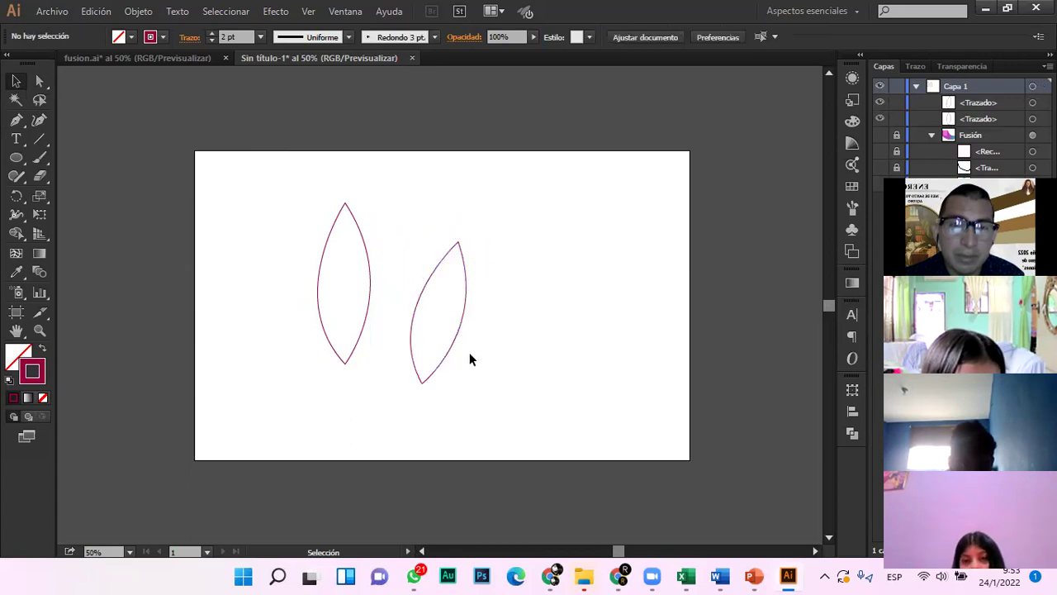
{"action": "left_click_drag", "start_coordinate": [441, 362], "coordinate": [437, 383]}
With both leaf shapes selected, set the blend options to 80 specified steps and apply them
{"action": "left_click_drag", "start_coordinate": [280, 201], "coordinate": [557, 404]}
{"action": "left_click", "coordinate": [176, 13]}
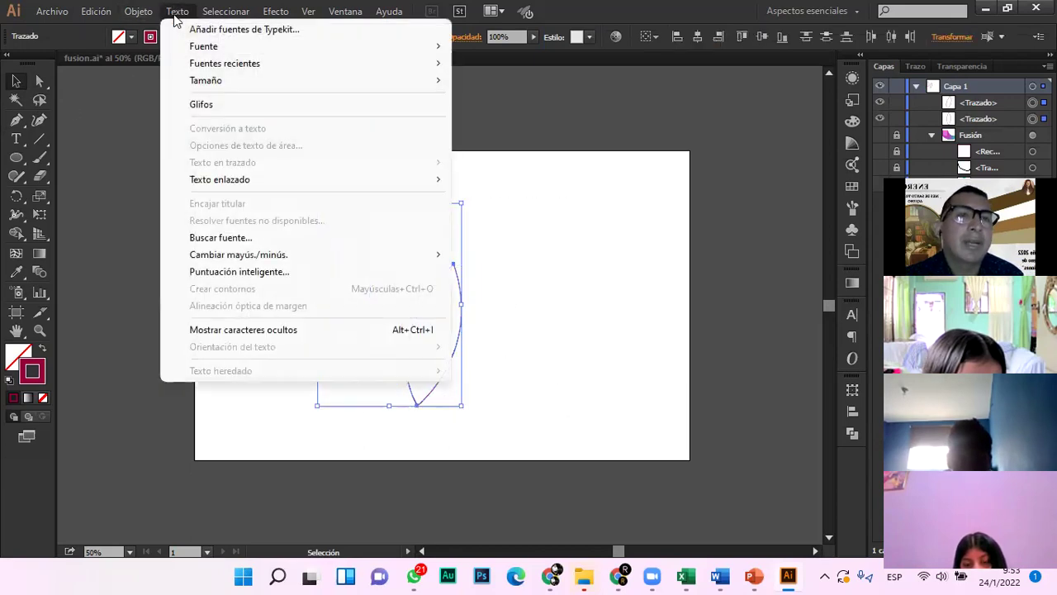
{"action": "mouse_move", "coordinate": [141, 12]}
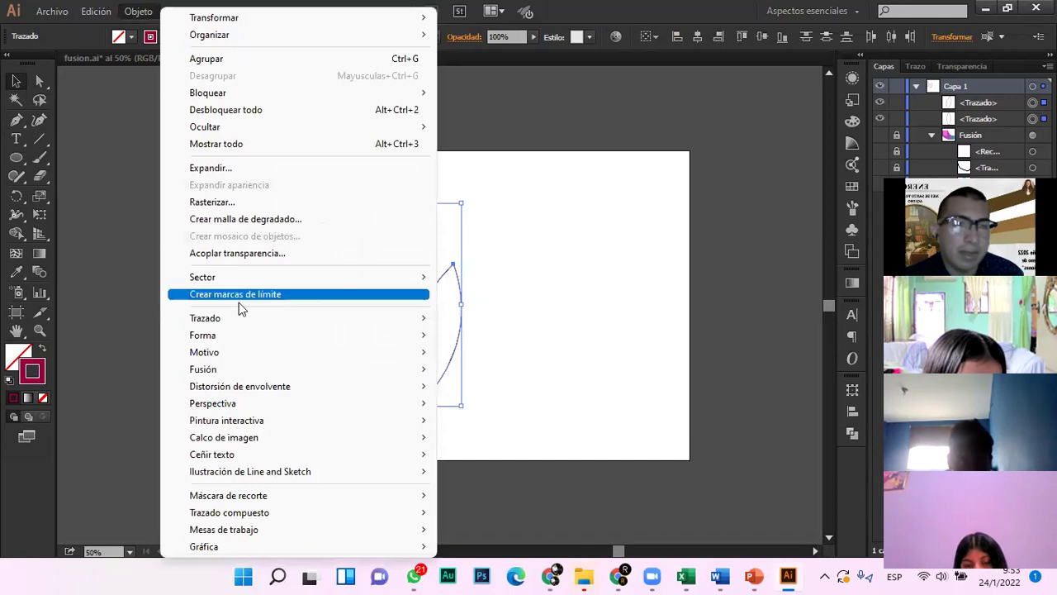
{"action": "mouse_move", "coordinate": [256, 373]}
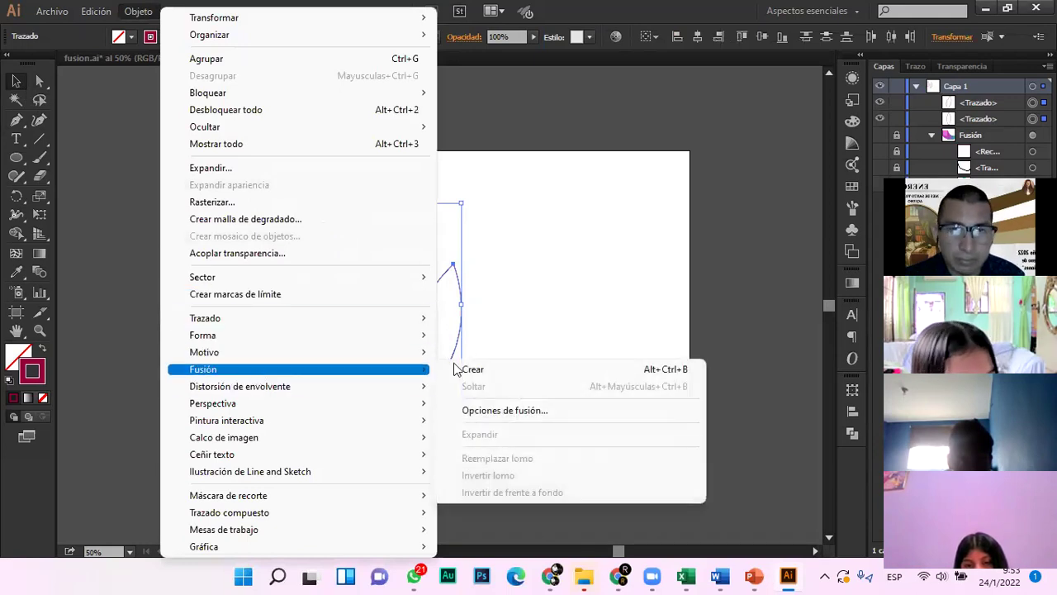
{"action": "left_click", "coordinate": [508, 410]}
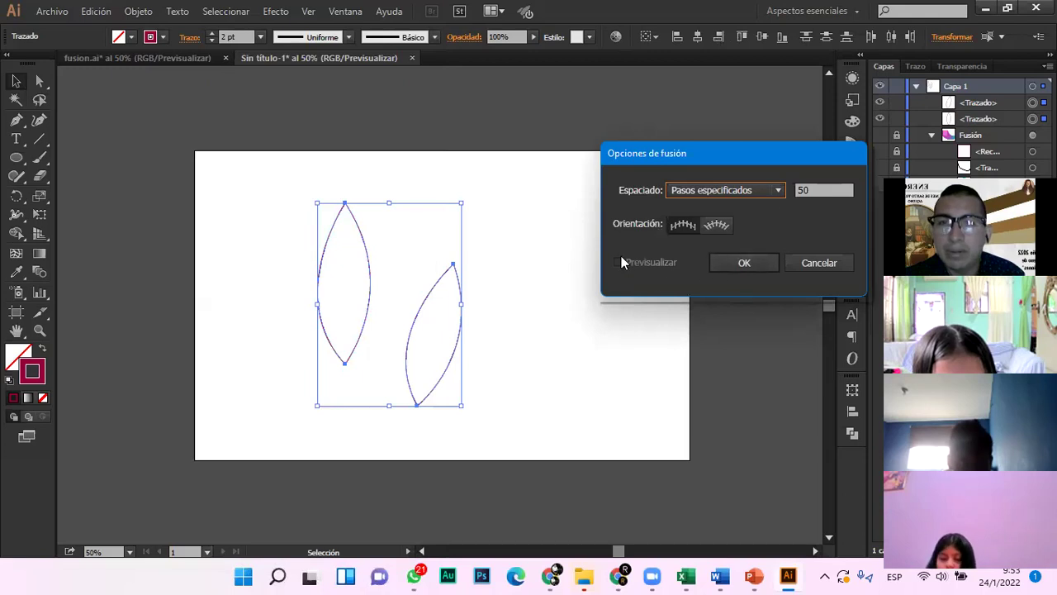
{"action": "left_click", "coordinate": [833, 190]}
{"action": "type", "text": "80"}
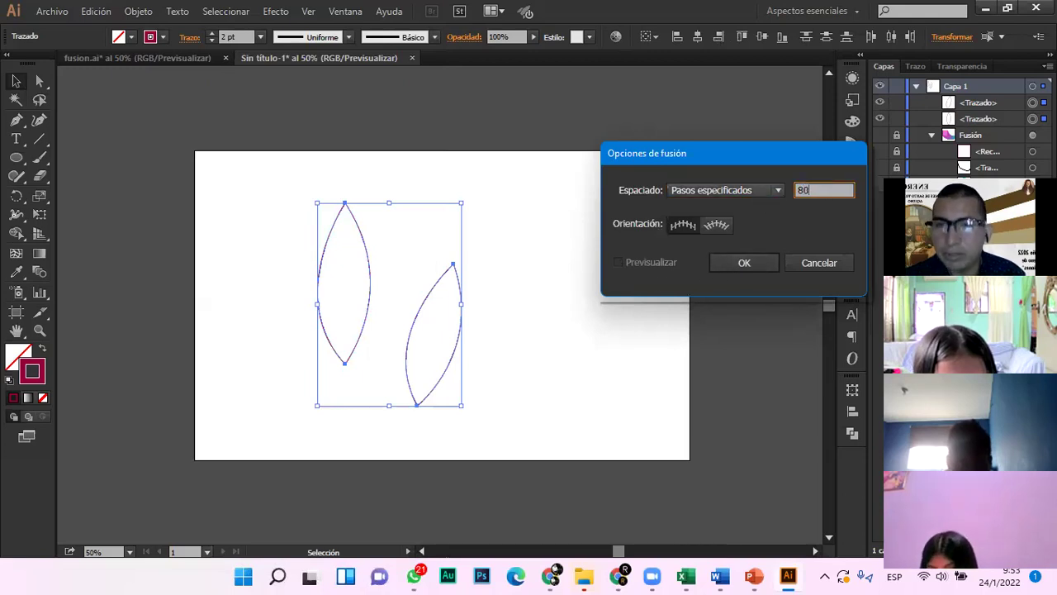
{"action": "left_click", "coordinate": [746, 265]}
{"action": "left_click", "coordinate": [533, 279]}
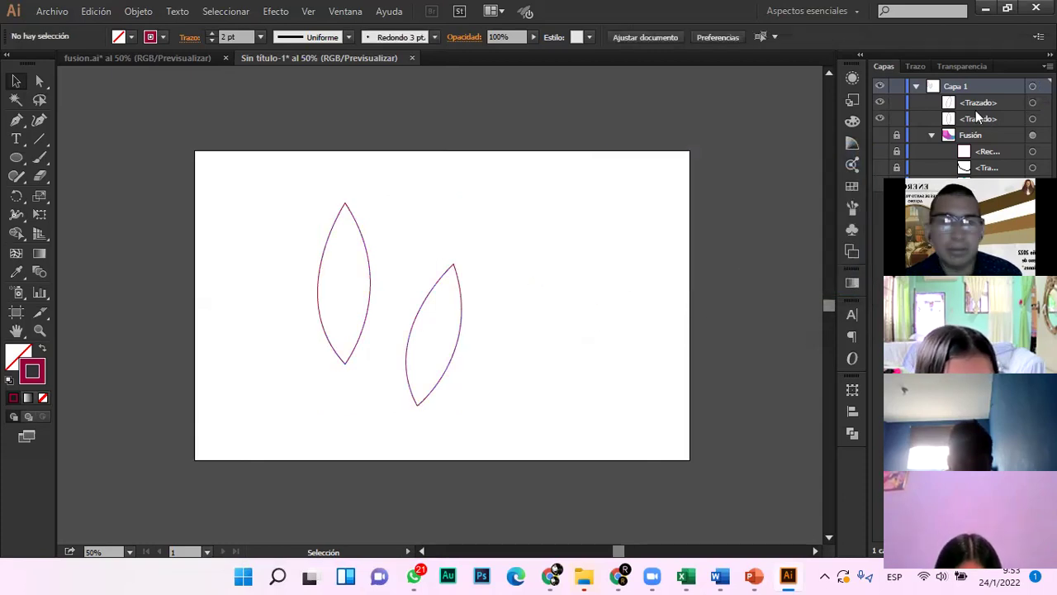
{"action": "left_click_drag", "start_coordinate": [275, 198], "coordinate": [558, 408]}
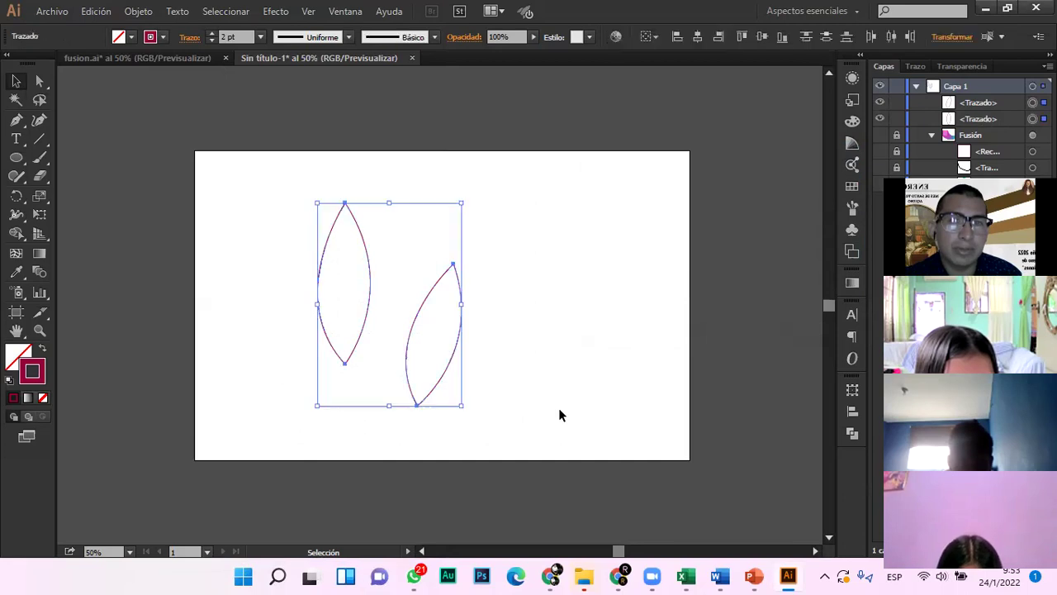
{"action": "left_click", "coordinate": [40, 273]}
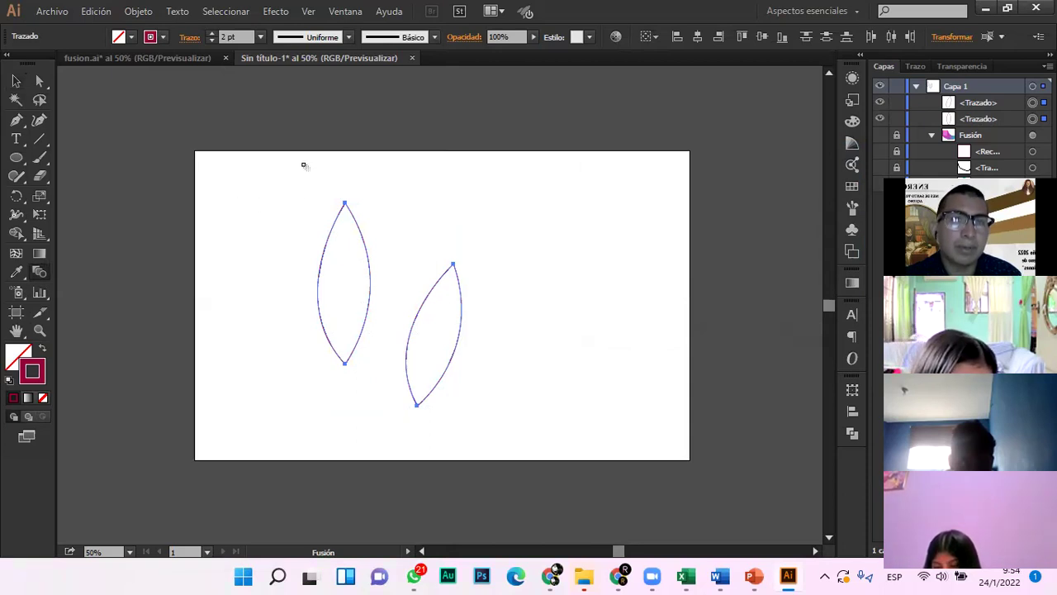
{"action": "left_click", "coordinate": [16, 81]}
{"action": "left_click", "coordinate": [346, 205]}
{"action": "left_click", "coordinate": [345, 197]}
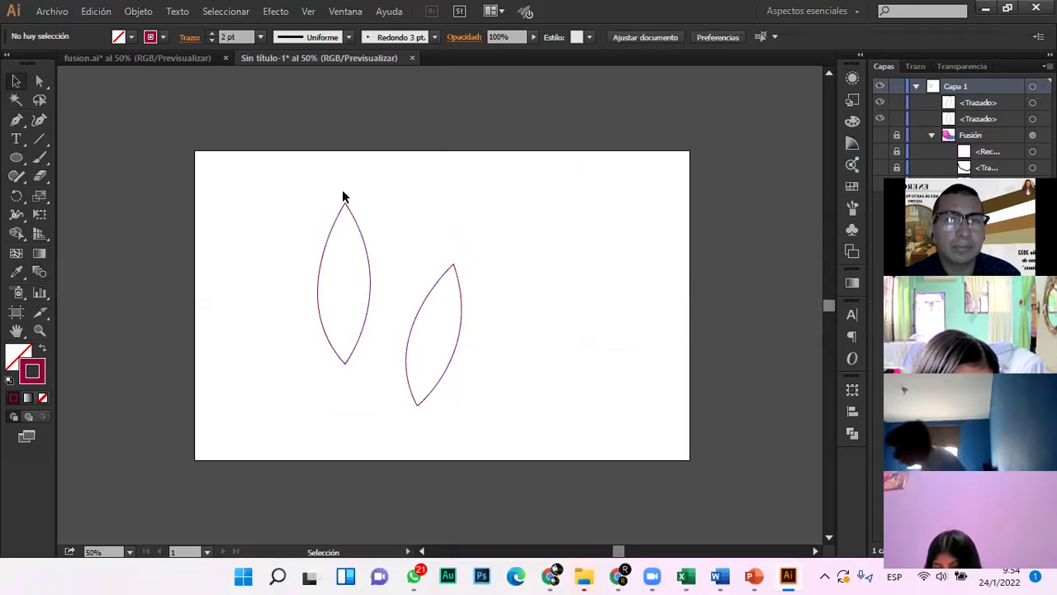
Undo the leaf copy and the original leaf's closing curve, going back to a single open arc
{"action": "key", "text": "ctrl+z"}
{"action": "key", "text": "ctrl+z"}
{"action": "key", "text": "ctrl+z"}
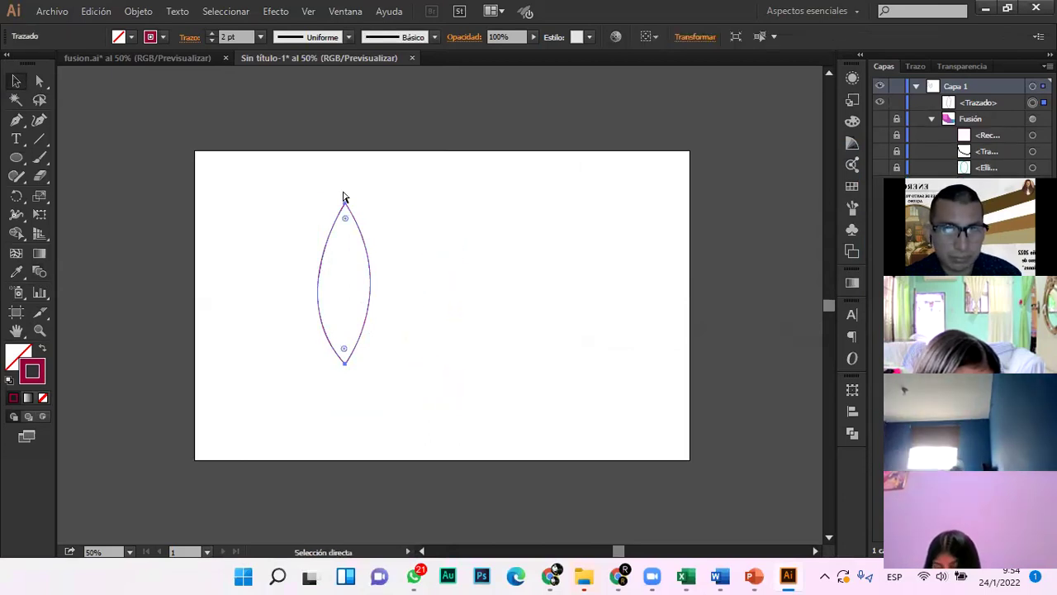
{"action": "key", "text": "ctrl+z"}
Move the arc's lower anchor point by -10 px horizontally and 0 px vertically
{"action": "left_click", "coordinate": [344, 198]}
{"action": "key", "text": "Return"}
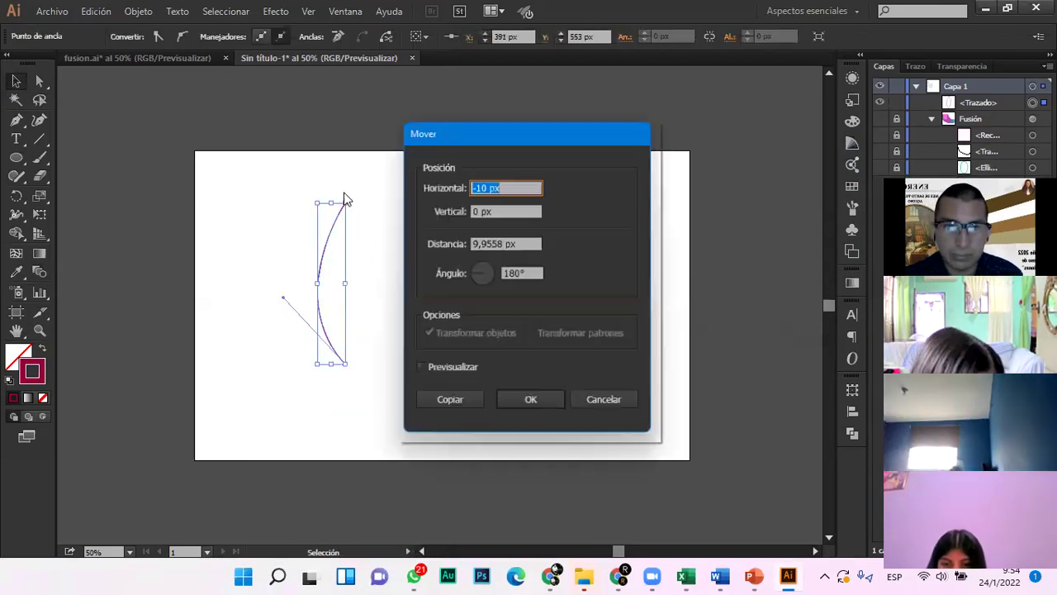
{"action": "left_click", "coordinate": [533, 405]}
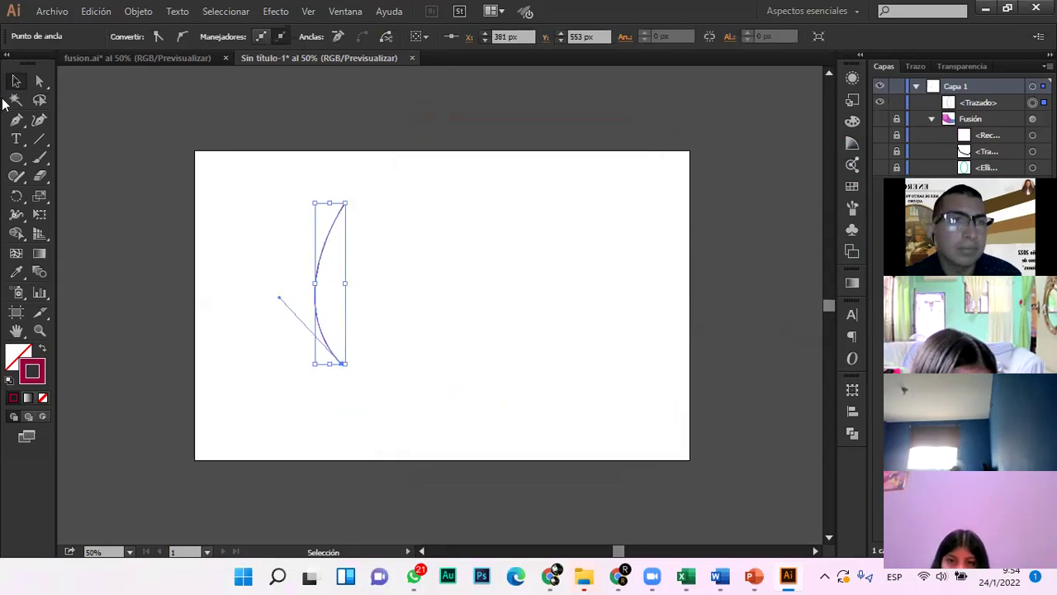
Draw a second open arc about 434 px tall with the Pen tool, bulging right to mirror the first arc
{"action": "left_click", "coordinate": [15, 121]}
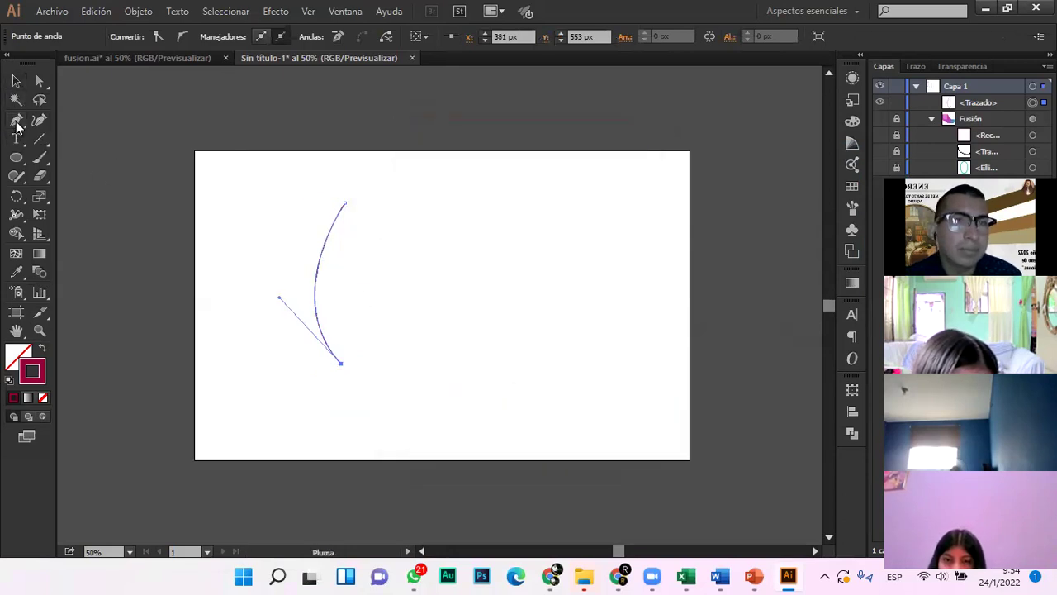
{"action": "left_click", "coordinate": [396, 196]}
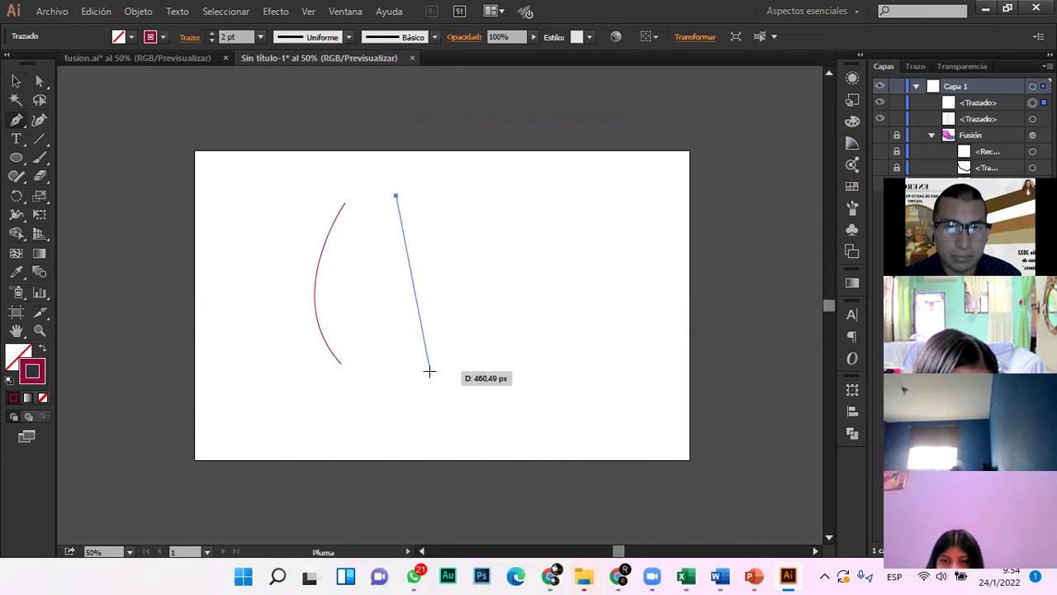
{"action": "left_click_drag", "start_coordinate": [397, 365], "coordinate": [344, 416]}
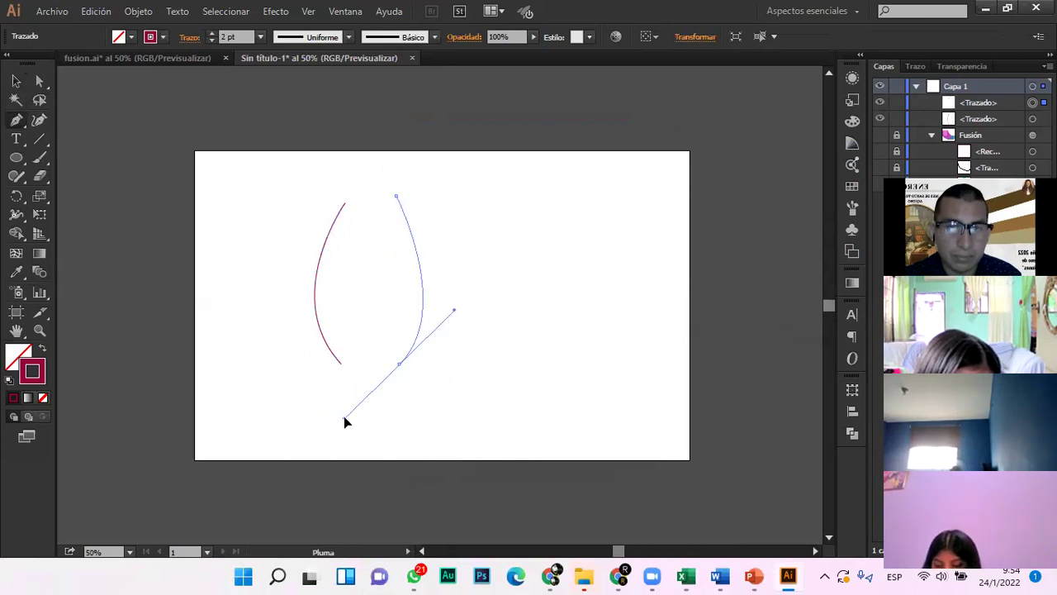
Select both open arcs, create a blend between them and reselect the resulting blend
{"action": "left_click", "coordinate": [13, 84]}
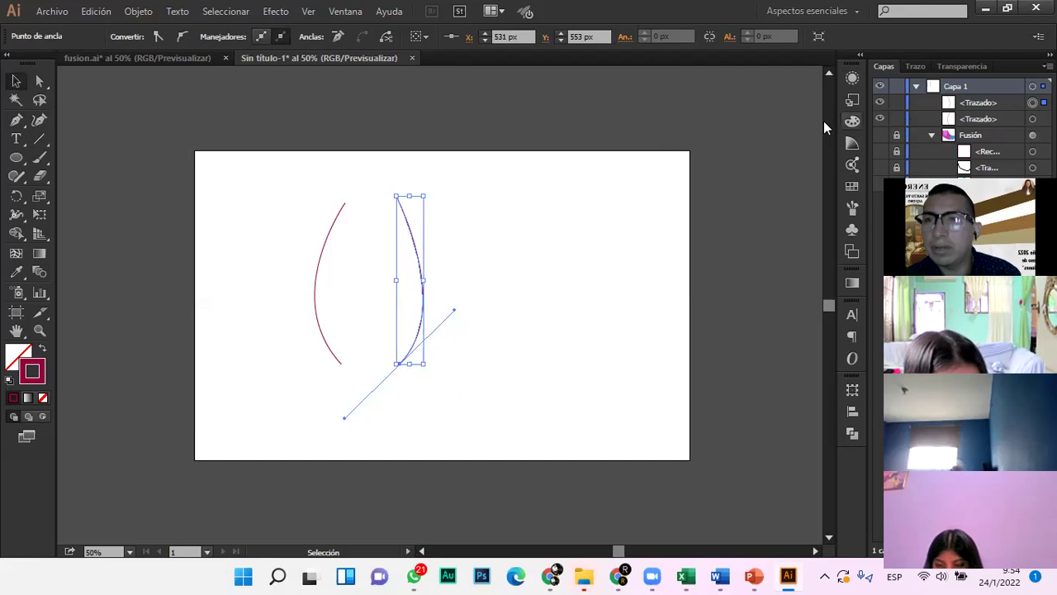
{"action": "left_click_drag", "start_coordinate": [285, 166], "coordinate": [559, 373]}
{"action": "left_click", "coordinate": [138, 11]}
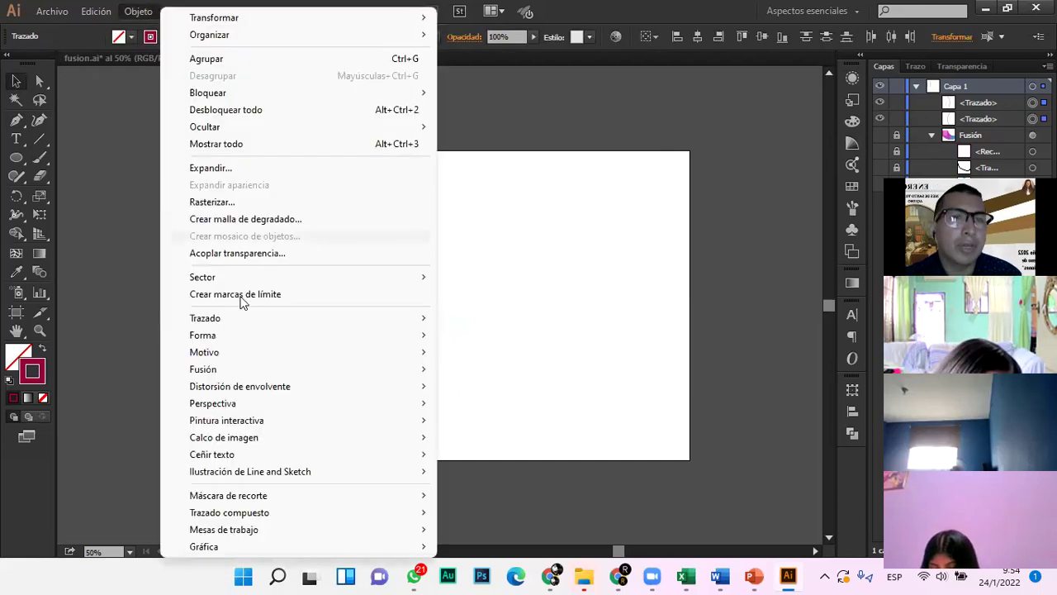
{"action": "mouse_move", "coordinate": [244, 357]}
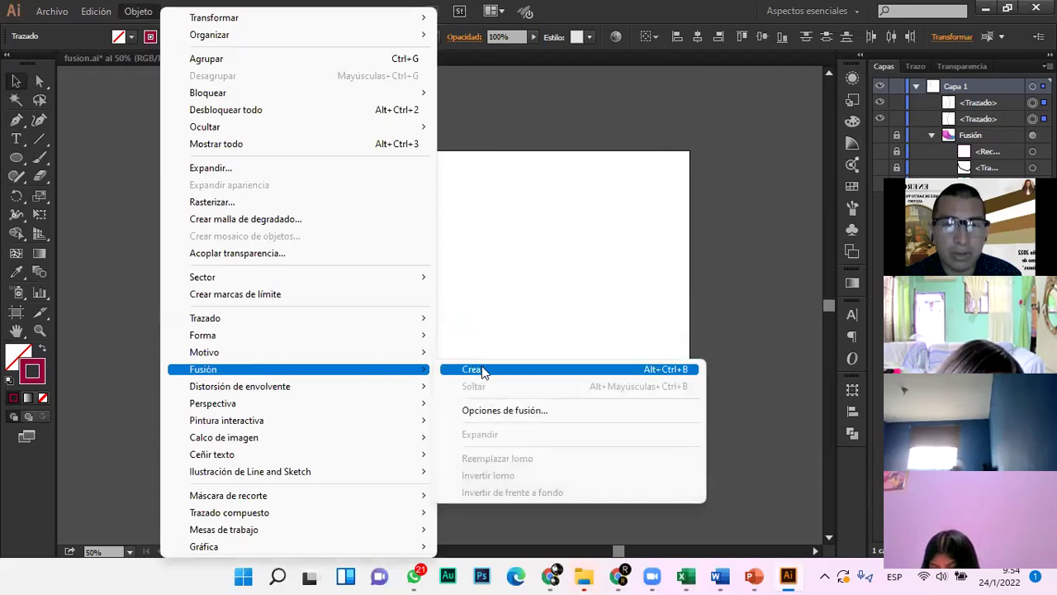
{"action": "left_click", "coordinate": [491, 368]}
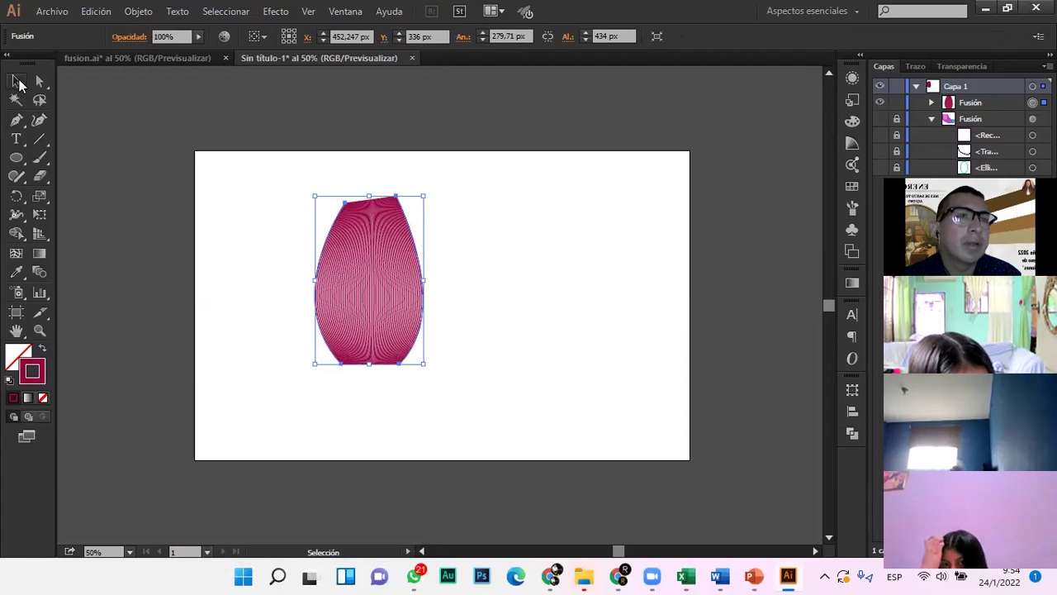
{"action": "left_click", "coordinate": [546, 244]}
{"action": "left_click", "coordinate": [416, 288]}
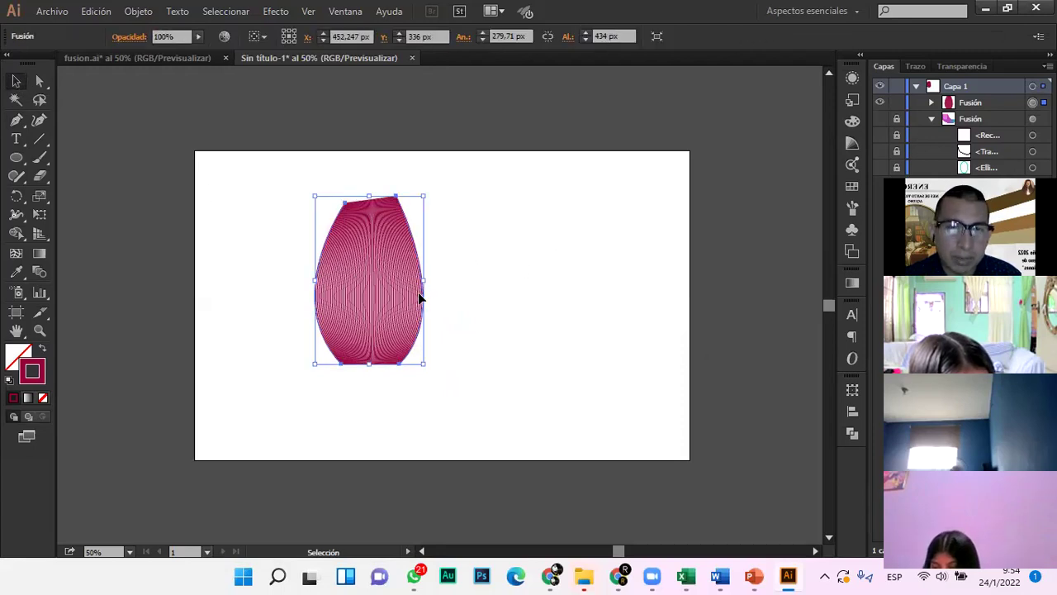
Inside the blend, move the right arc away from the left one, down and to the right, and shrink it to about half its height
{"action": "double_click", "coordinate": [421, 297]}
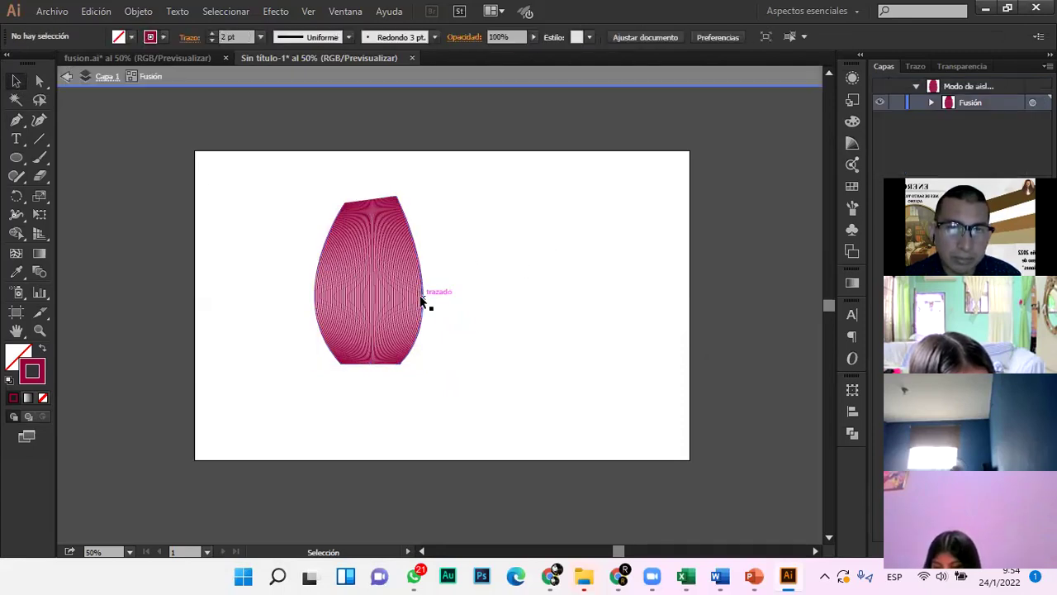
{"action": "left_click_drag", "start_coordinate": [420, 297], "coordinate": [535, 333]}
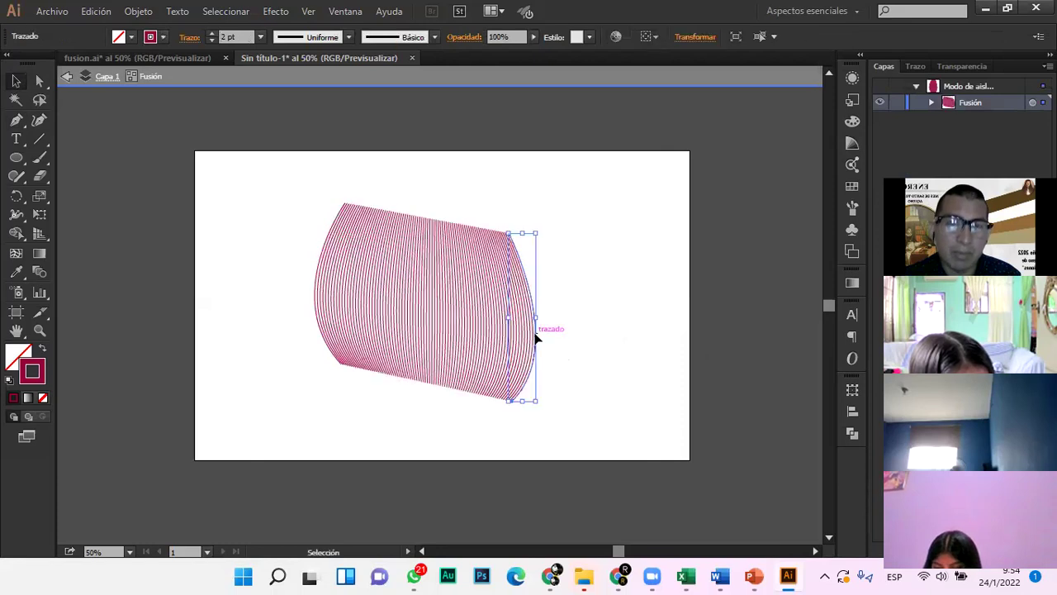
{"action": "left_click_drag", "start_coordinate": [538, 231], "coordinate": [523, 272]}
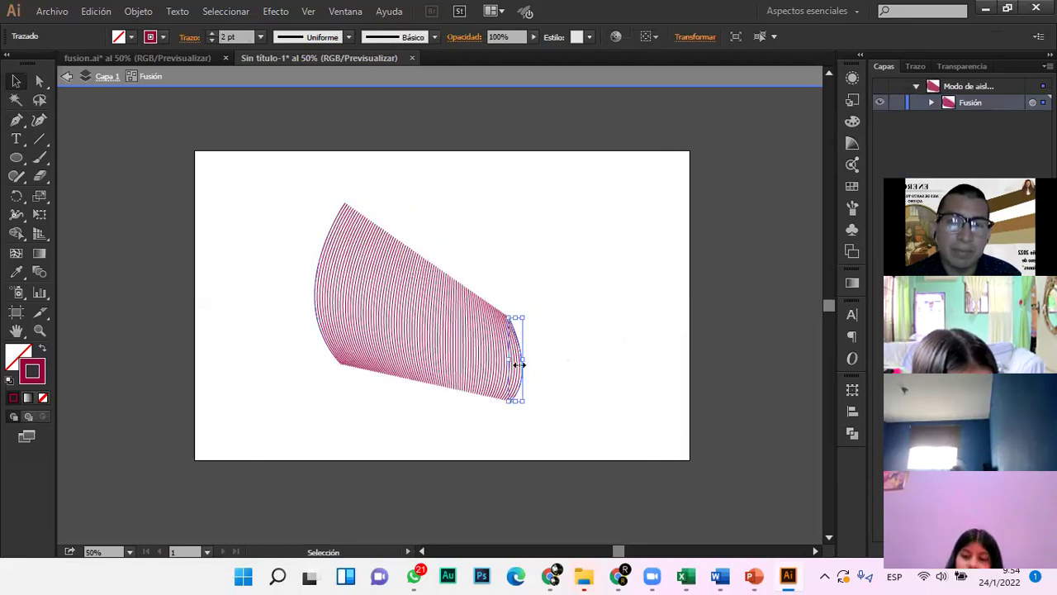
{"action": "double_click", "coordinate": [437, 206]}
Isolate the blend again and expand its layer entry to list its two paths
{"action": "left_click", "coordinate": [524, 353]}
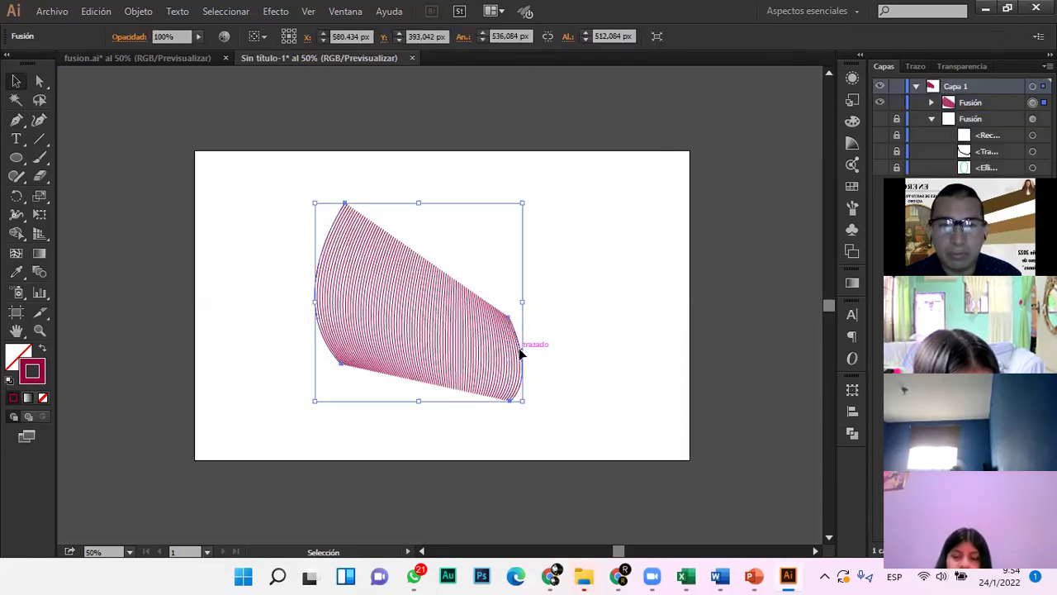
{"action": "double_click", "coordinate": [523, 353]}
{"action": "left_click", "coordinate": [931, 102]}
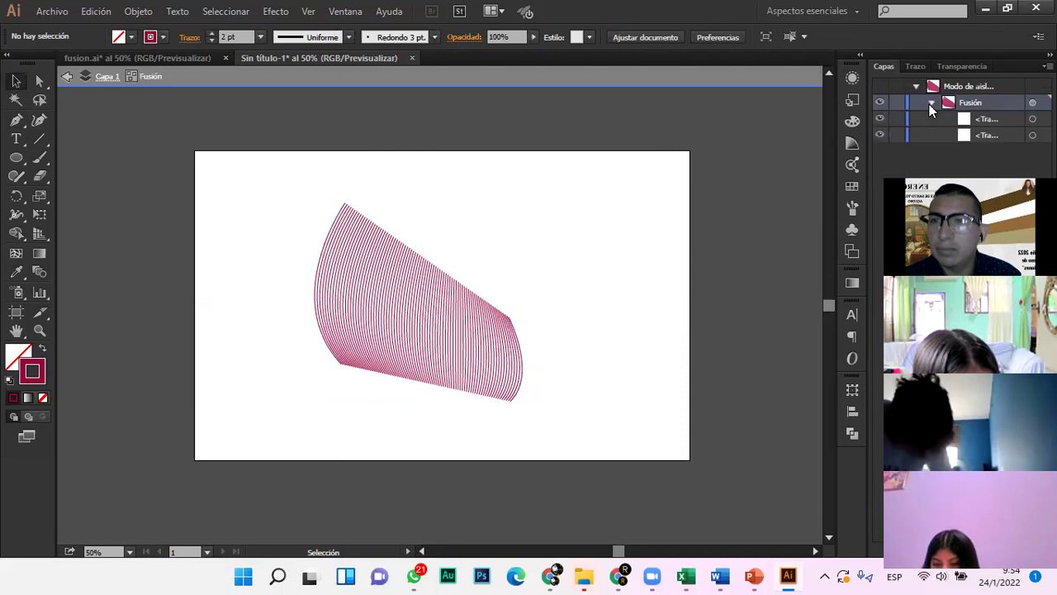
Try to change the blend's stroke colour to near-black 020202
{"action": "double_click", "coordinate": [32, 371]}
{"action": "left_click", "coordinate": [588, 366]}
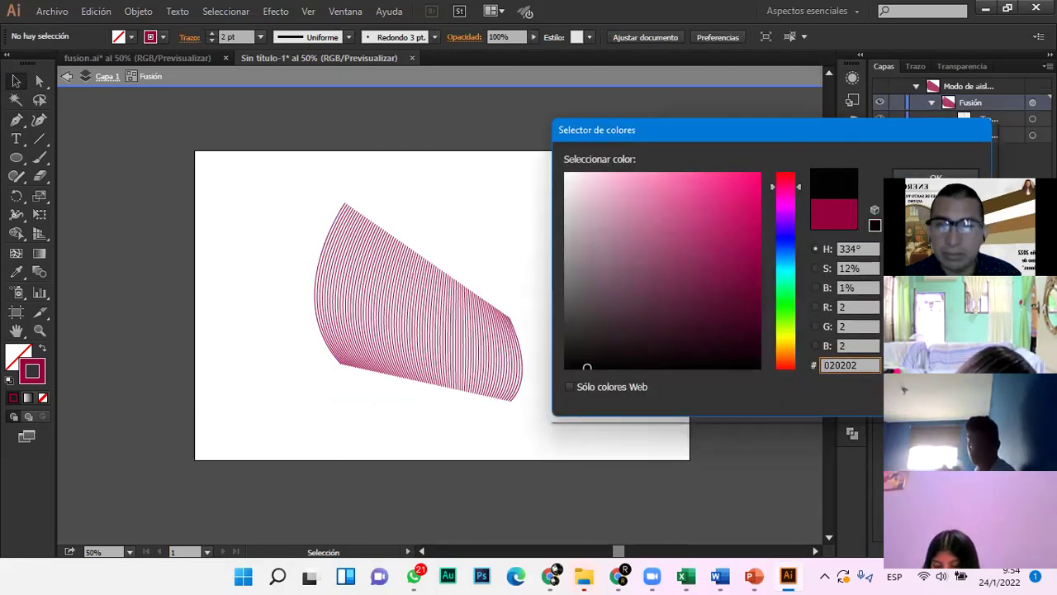
{"action": "left_click", "coordinate": [923, 179]}
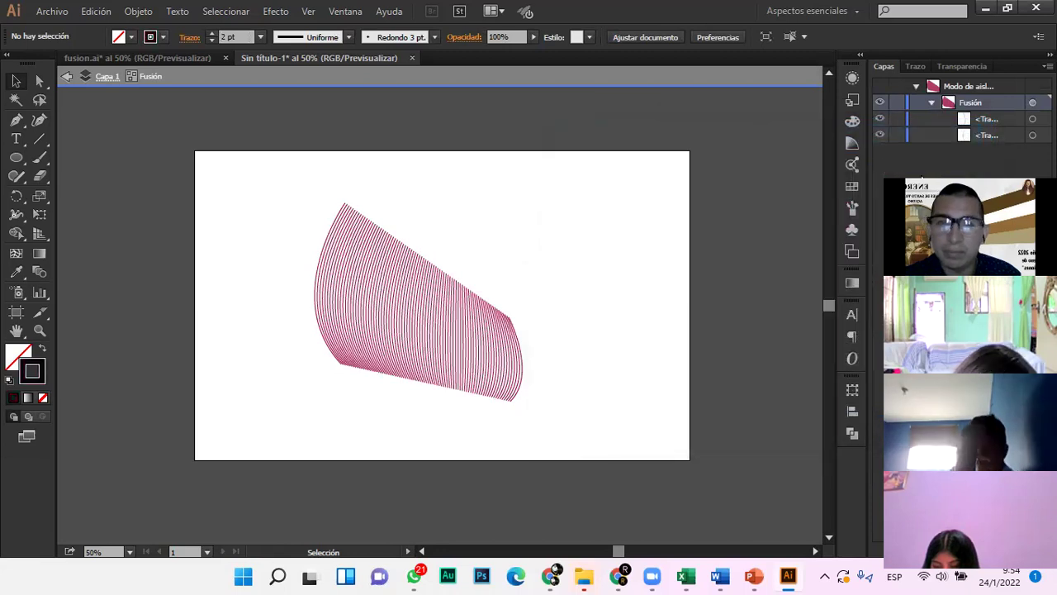
Set the stroke colour of the blend's smaller right arc to black (000000) and leave isolation mode
{"action": "left_click", "coordinate": [518, 343]}
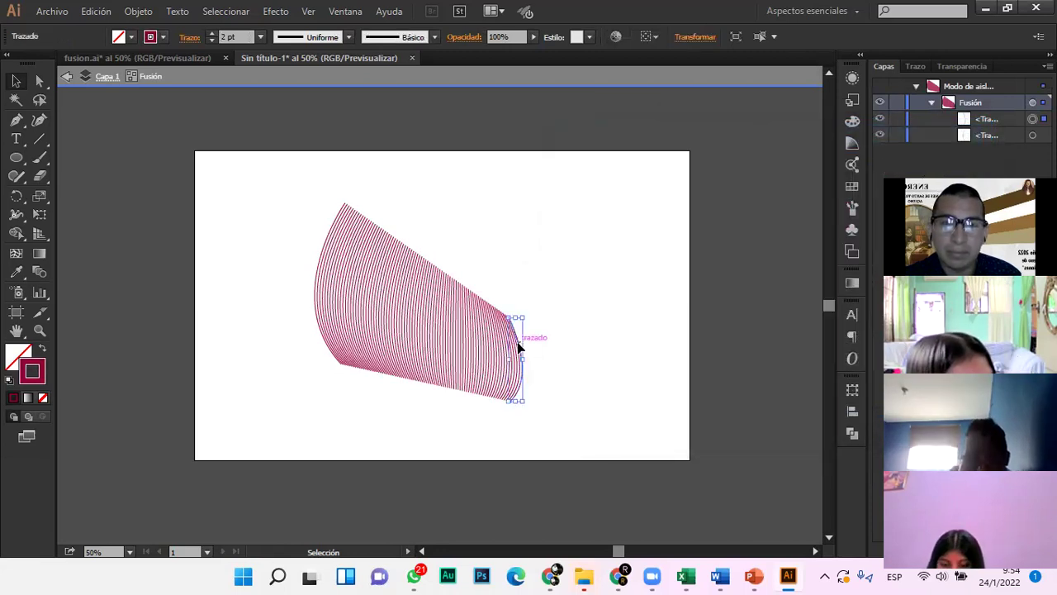
{"action": "double_click", "coordinate": [40, 377]}
{"action": "left_click", "coordinate": [599, 368]}
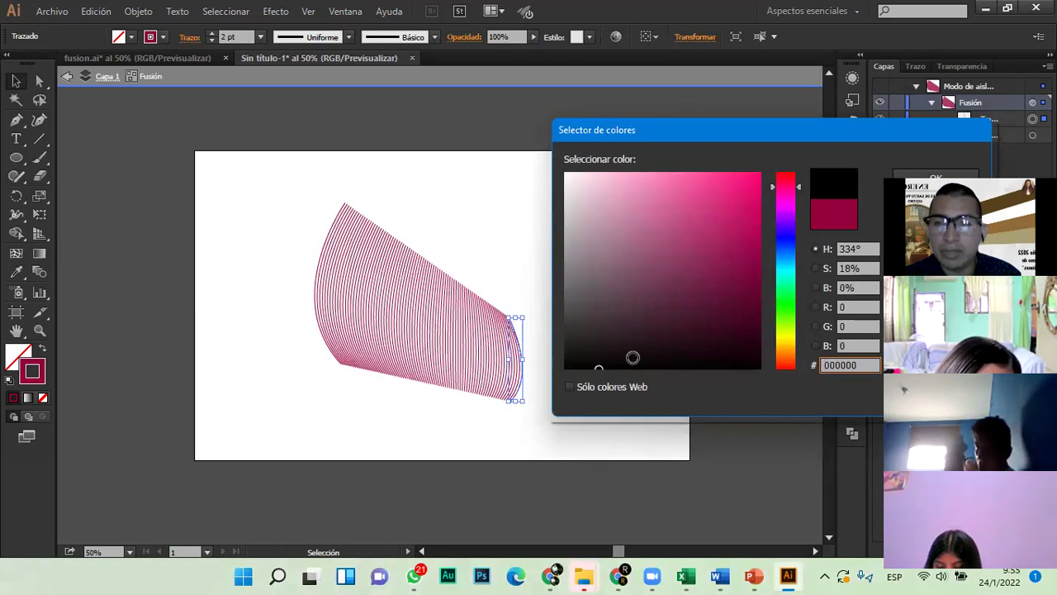
{"action": "left_click", "coordinate": [925, 176]}
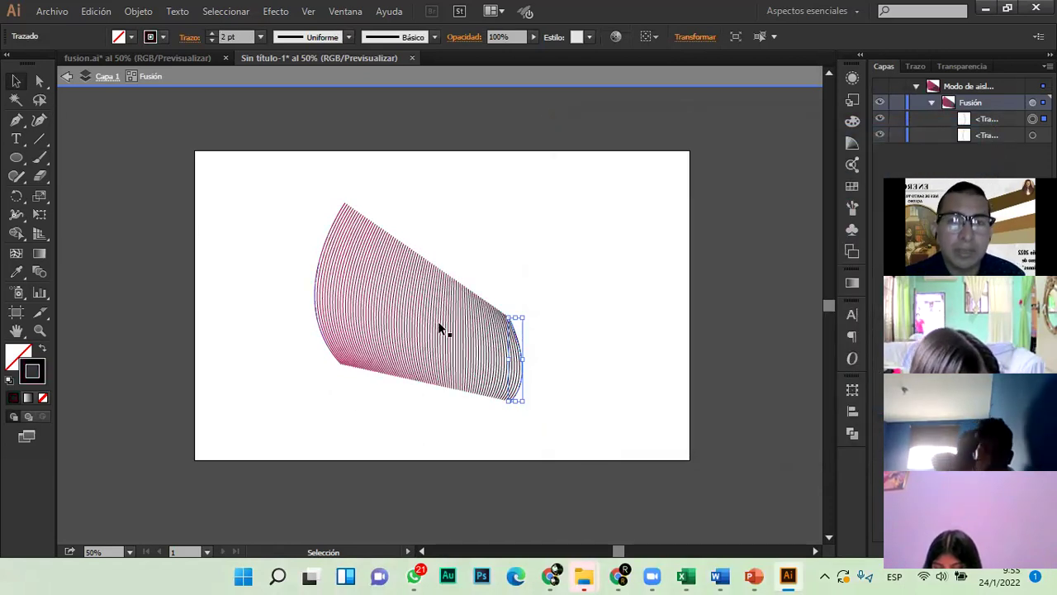
{"action": "double_click", "coordinate": [617, 310]}
Move the blend toward the artboard's upper left and enlarge it proportionally to about 744 × 711 px
{"action": "left_click_drag", "start_coordinate": [457, 339], "coordinate": [350, 318]}
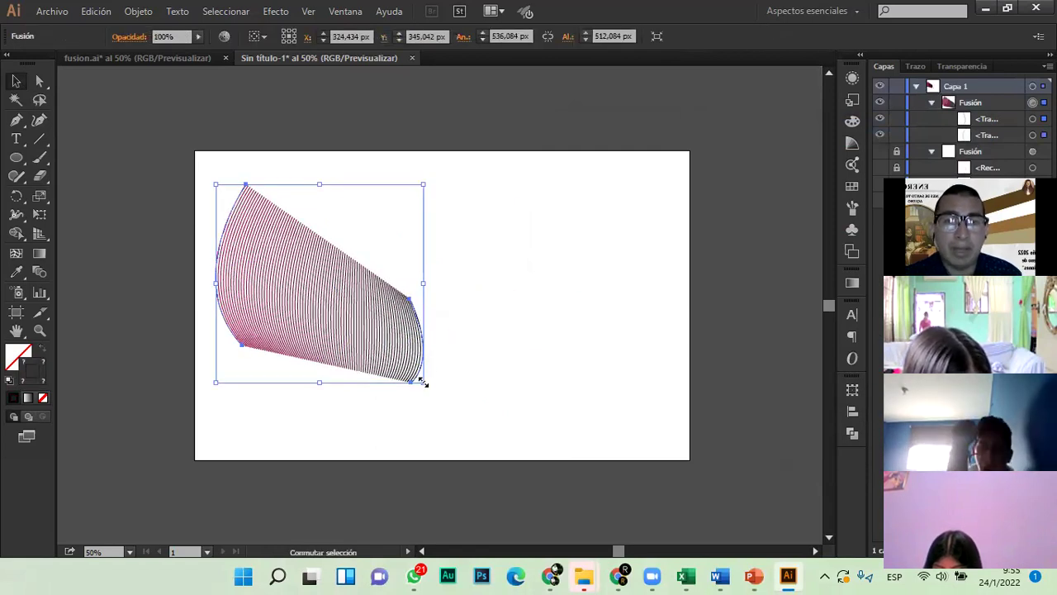
{"action": "left_click_drag", "start_coordinate": [423, 382], "coordinate": [504, 460]}
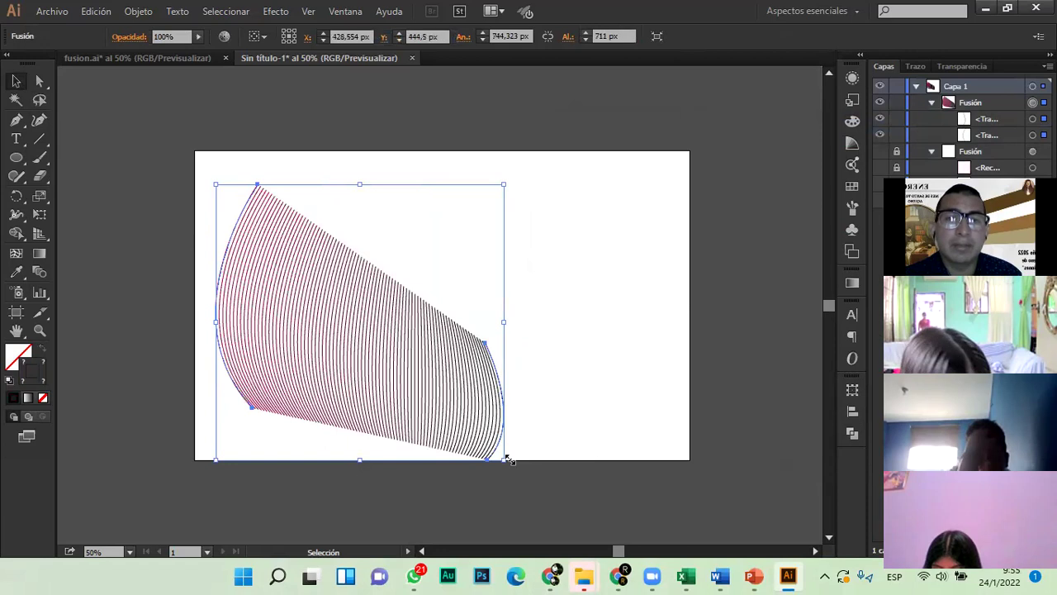
Reshape the blend with the Anchor Point tool by pulling curve handles out of the upper end anchors of both arcs
{"action": "left_click", "coordinate": [16, 120]}
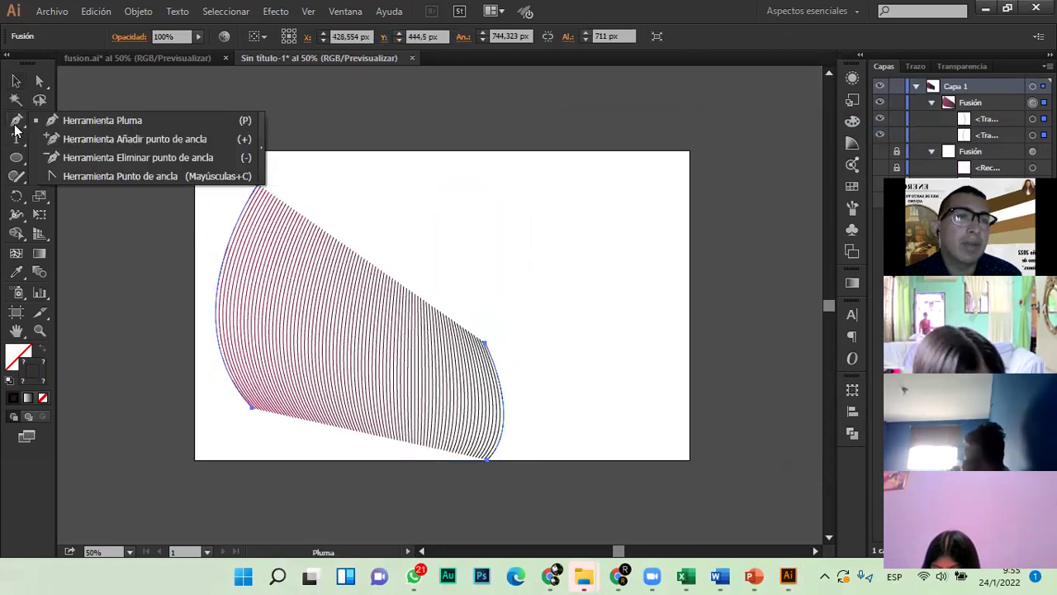
{"action": "left_click", "coordinate": [99, 178]}
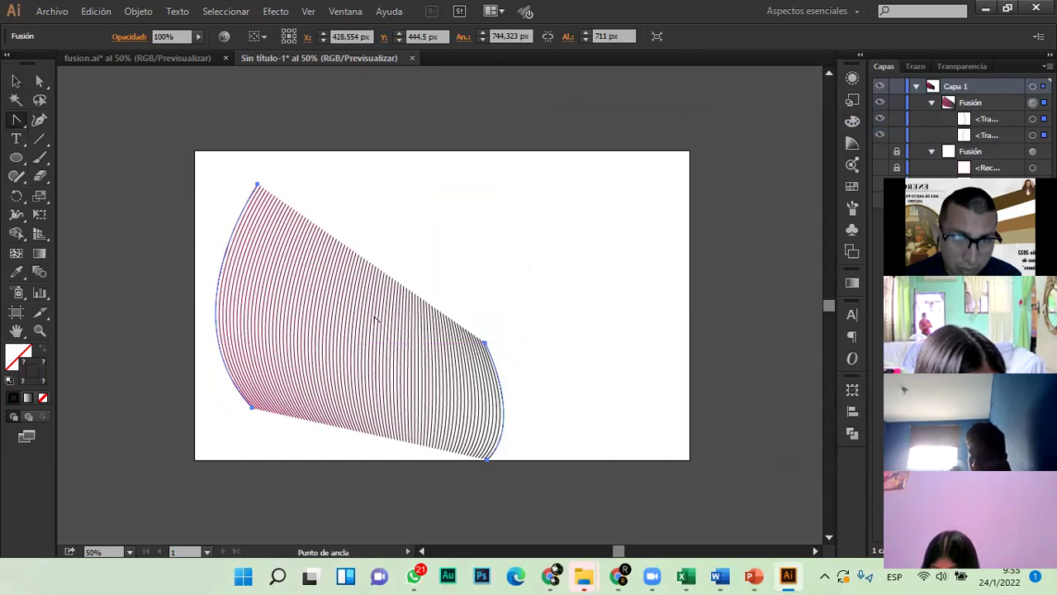
{"action": "left_click_drag", "start_coordinate": [487, 343], "coordinate": [533, 287]}
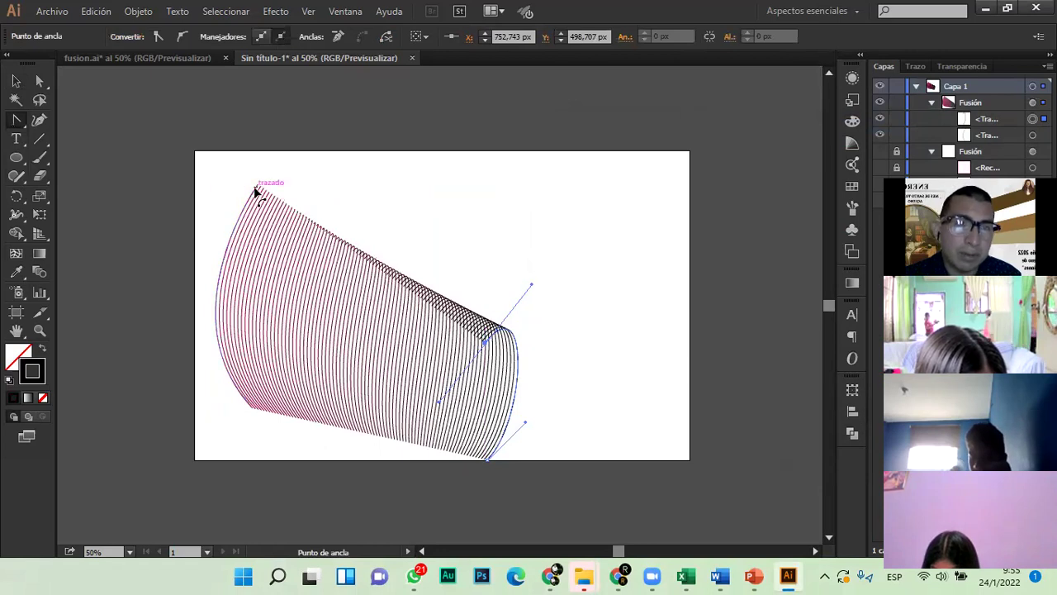
{"action": "left_click", "coordinate": [257, 193]}
{"action": "left_click_drag", "start_coordinate": [257, 188], "coordinate": [326, 252]}
Shrink the blend to about 591 × 557 px and reposition it toward the artboard's lower right
{"action": "left_click", "coordinate": [14, 80]}
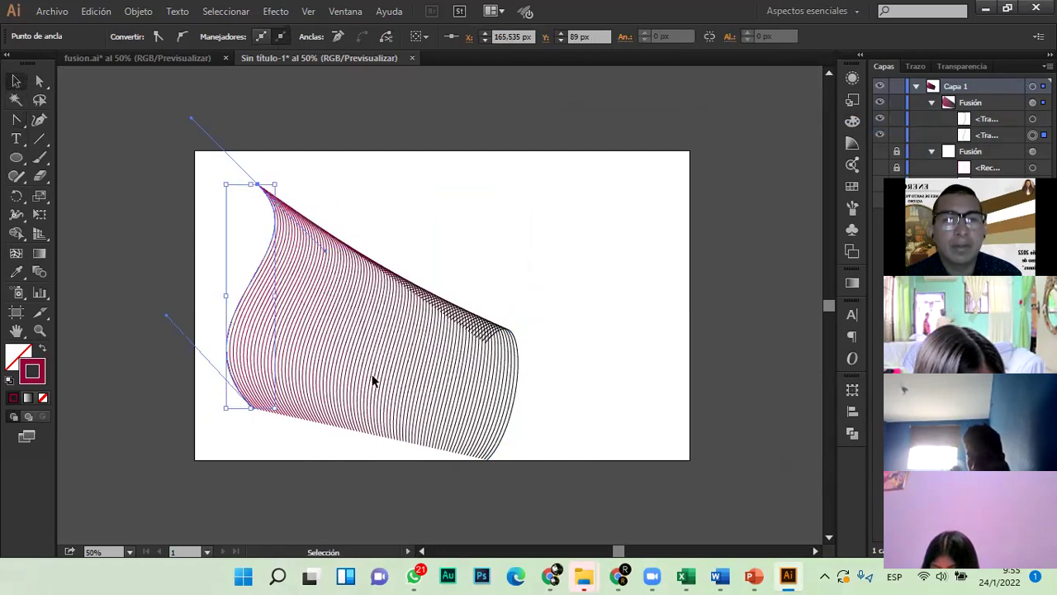
{"action": "left_click_drag", "start_coordinate": [357, 322], "coordinate": [531, 311]}
{"action": "left_click", "coordinate": [750, 255]}
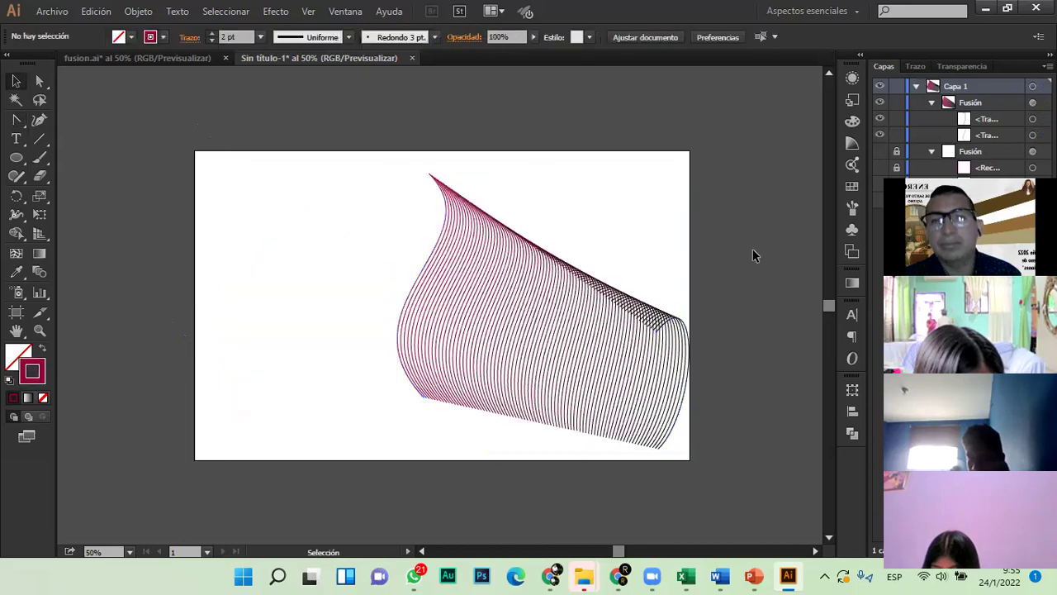
{"action": "left_click_drag", "start_coordinate": [604, 385], "coordinate": [583, 396]}
{"action": "left_click_drag", "start_coordinate": [698, 188], "coordinate": [633, 244]}
{"action": "left_click_drag", "start_coordinate": [535, 381], "coordinate": [512, 369]}
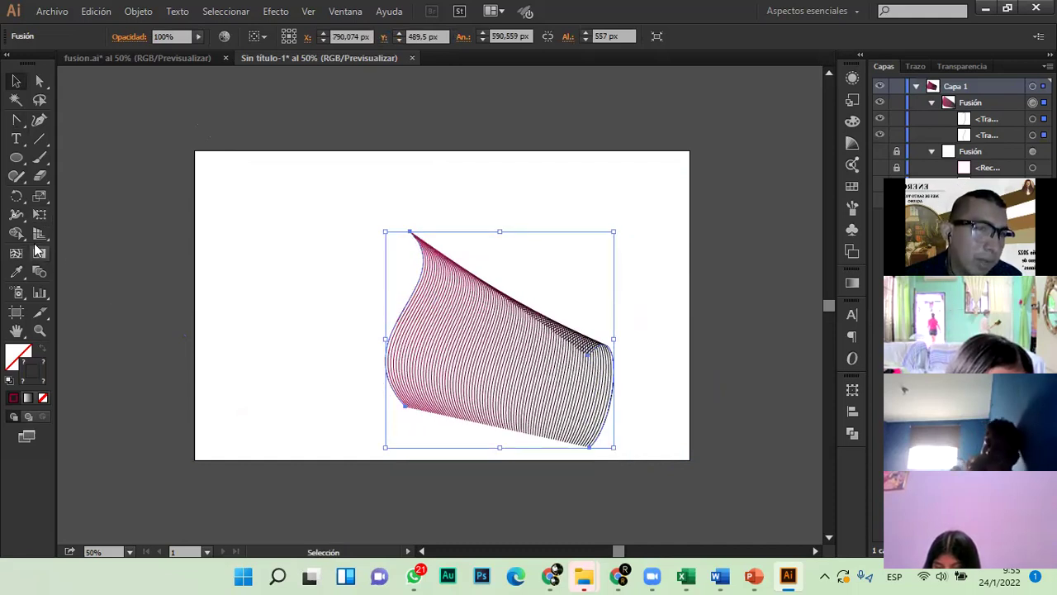
Set the blend's spacing to 50 specified steps
{"action": "double_click", "coordinate": [38, 271]}
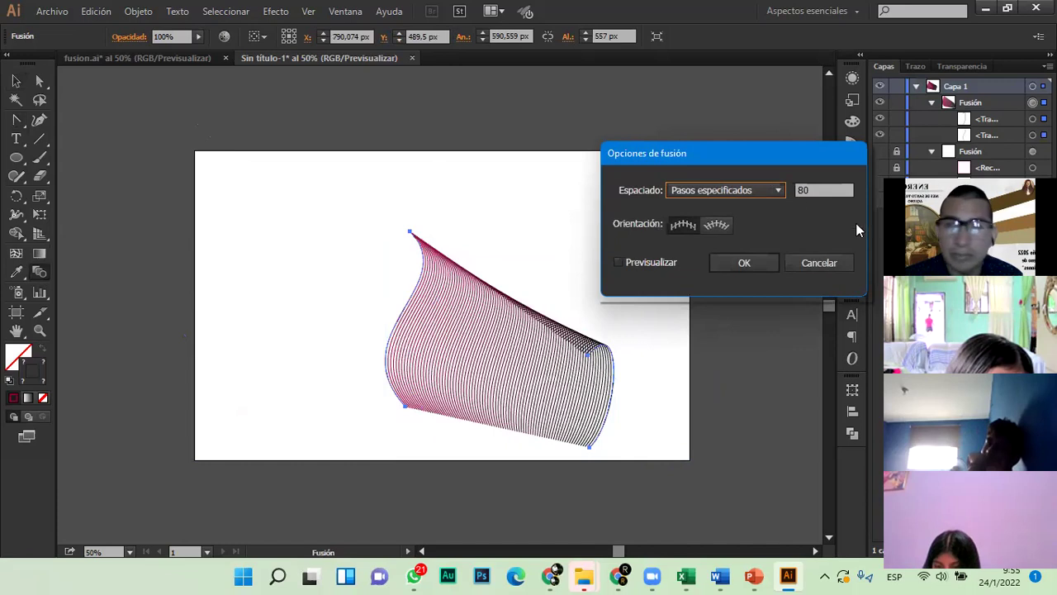
{"action": "double_click", "coordinate": [806, 190]}
{"action": "type", "text": "50"}
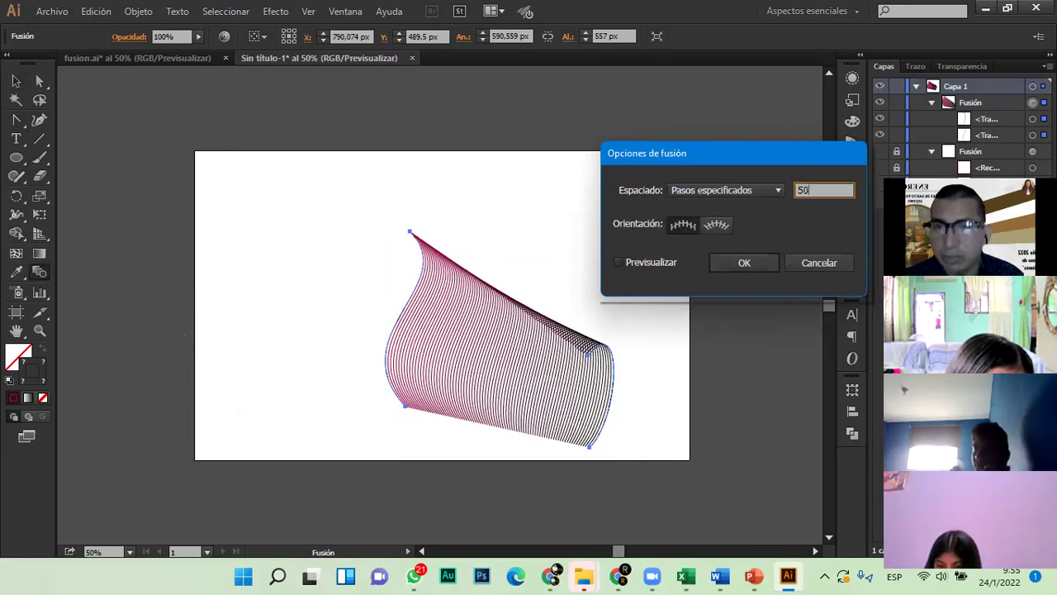
{"action": "left_click", "coordinate": [746, 262]}
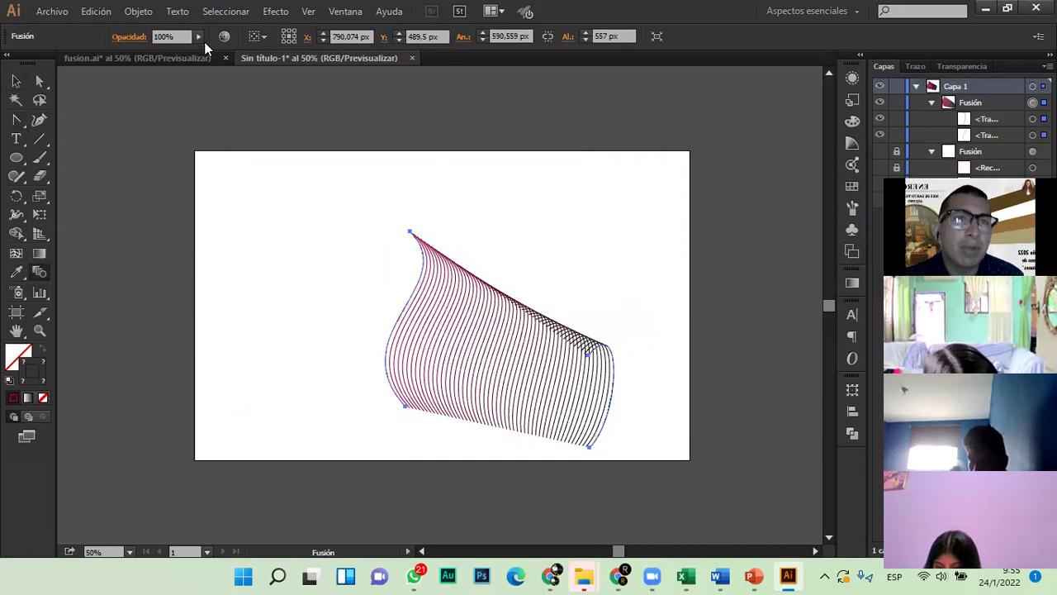
Isolate the blend, set its left curve's stroke weight to 7 pt, and leave isolation mode
{"action": "left_click", "coordinate": [15, 82]}
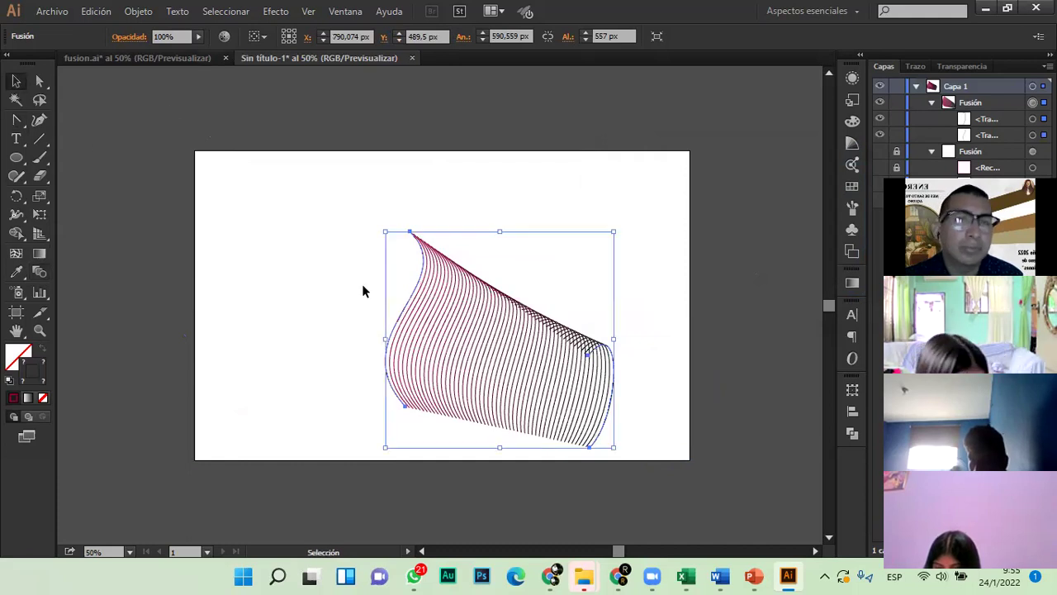
{"action": "double_click", "coordinate": [412, 300]}
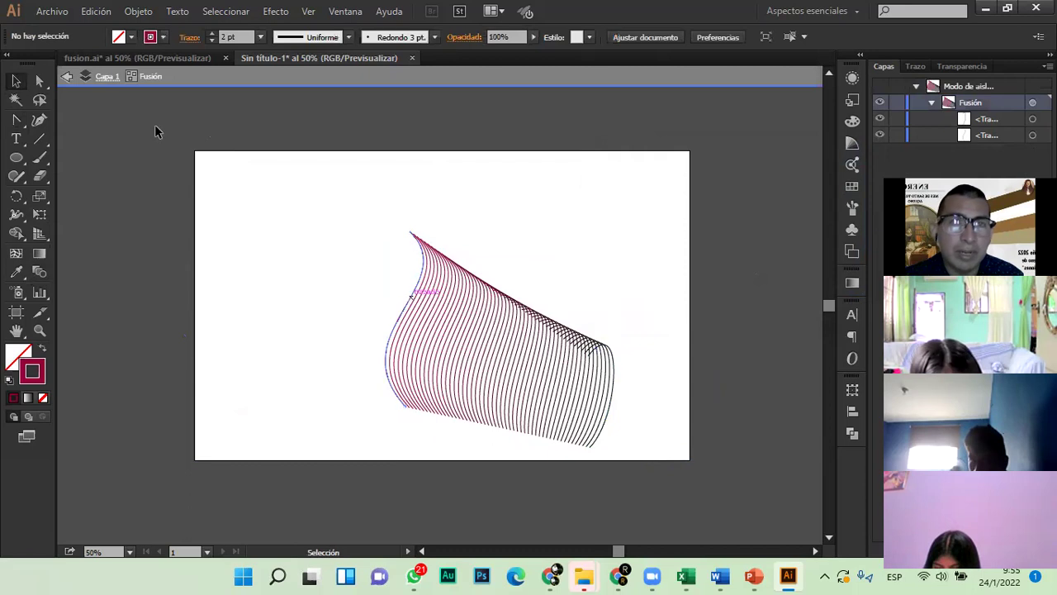
{"action": "left_click", "coordinate": [261, 36]}
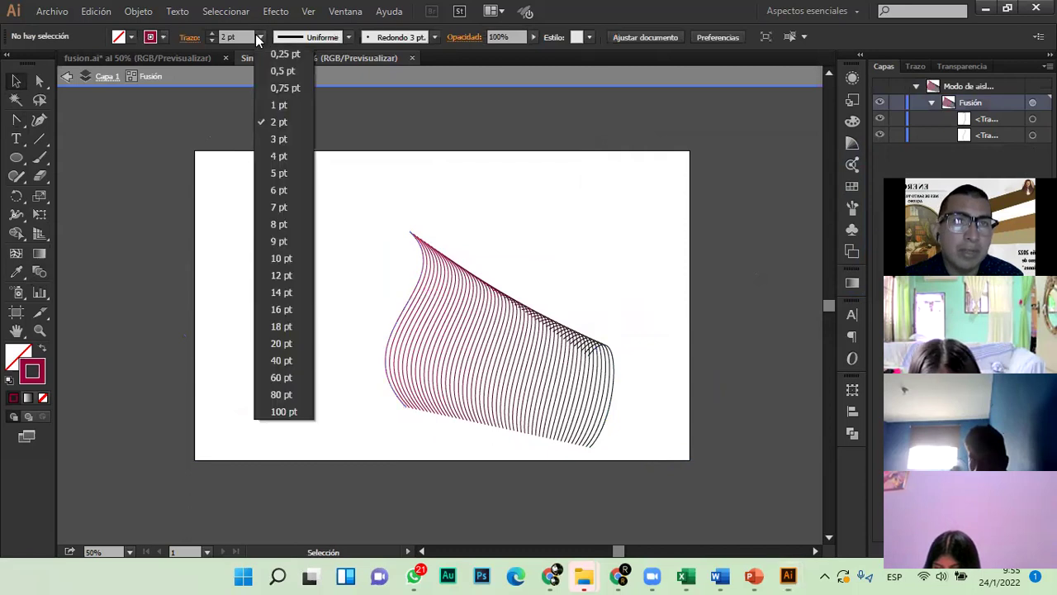
{"action": "left_click", "coordinate": [279, 216]}
{"action": "left_click", "coordinate": [424, 263]}
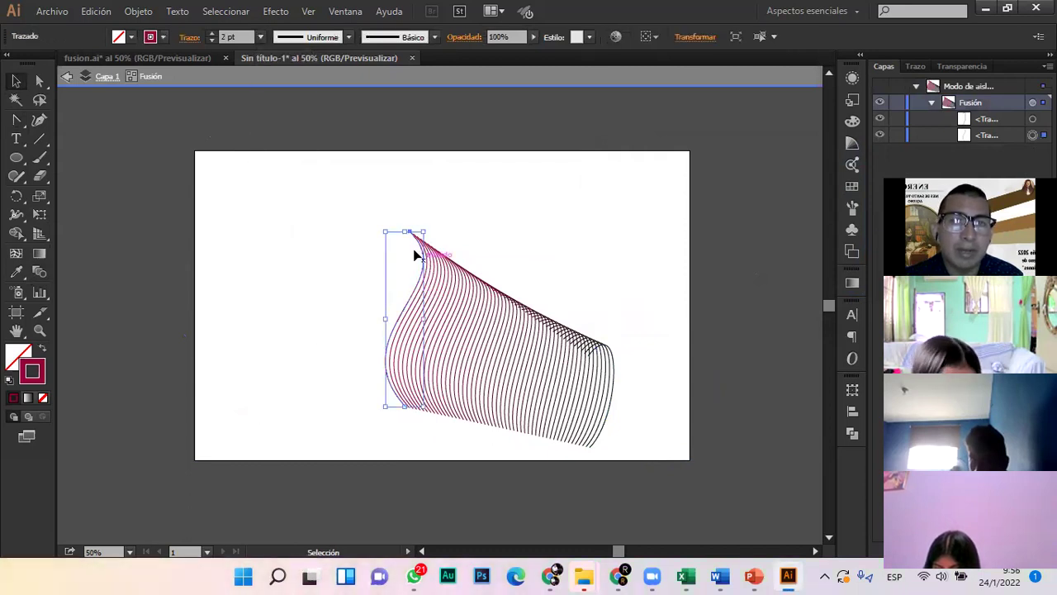
{"action": "left_click", "coordinate": [261, 36]}
{"action": "left_click", "coordinate": [283, 217]}
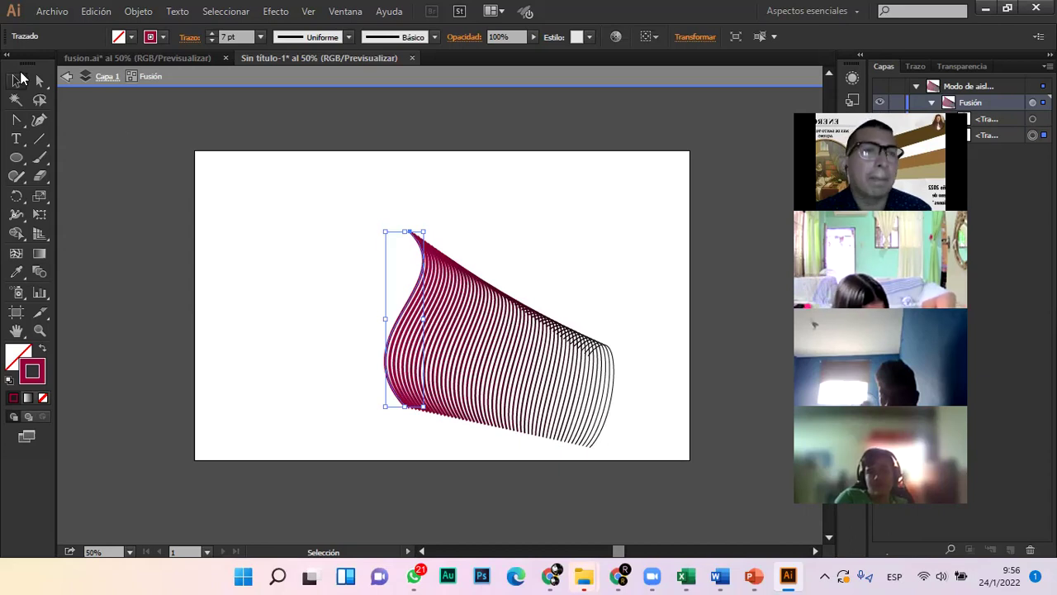
{"action": "double_click", "coordinate": [585, 217]}
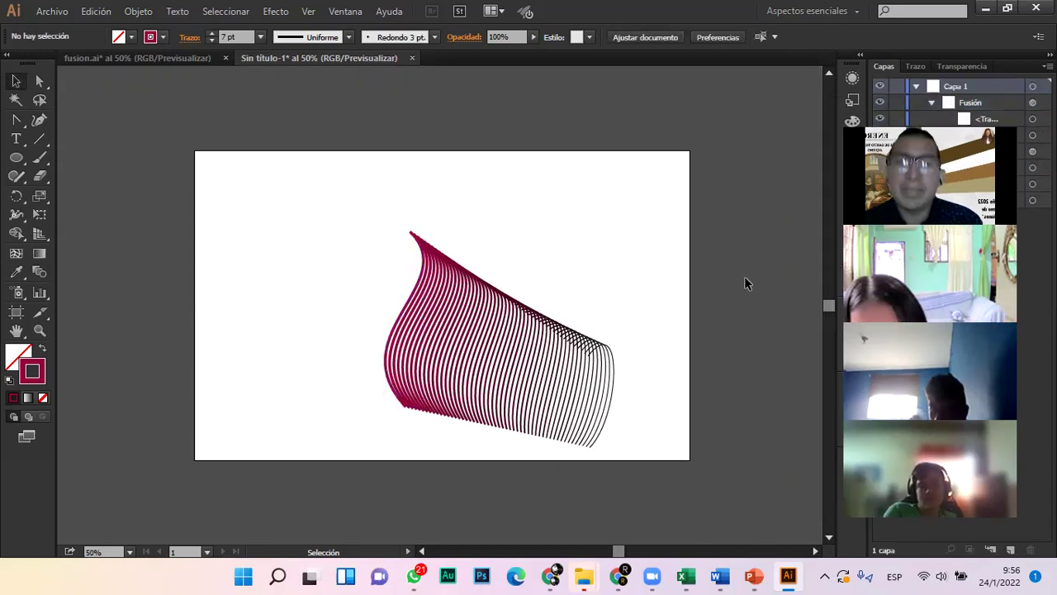